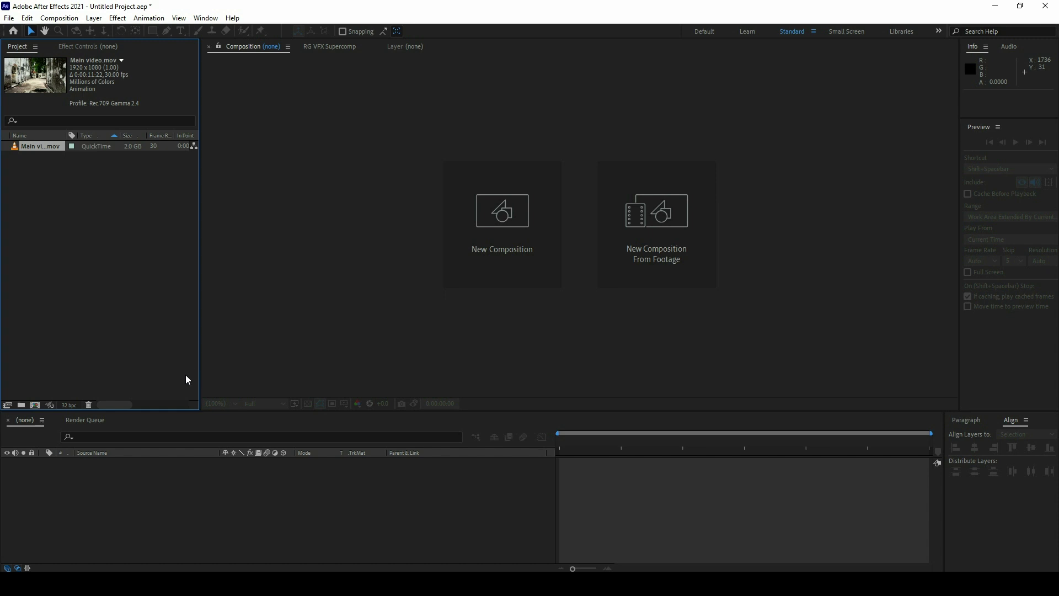
Create a 'Main video' composition from the Main video.mov alley footage
mouse_move(44, 147)
left_mouse_down()
mouse_move(142, 202)
mouse_move(472, 234)
left_mouse_up()
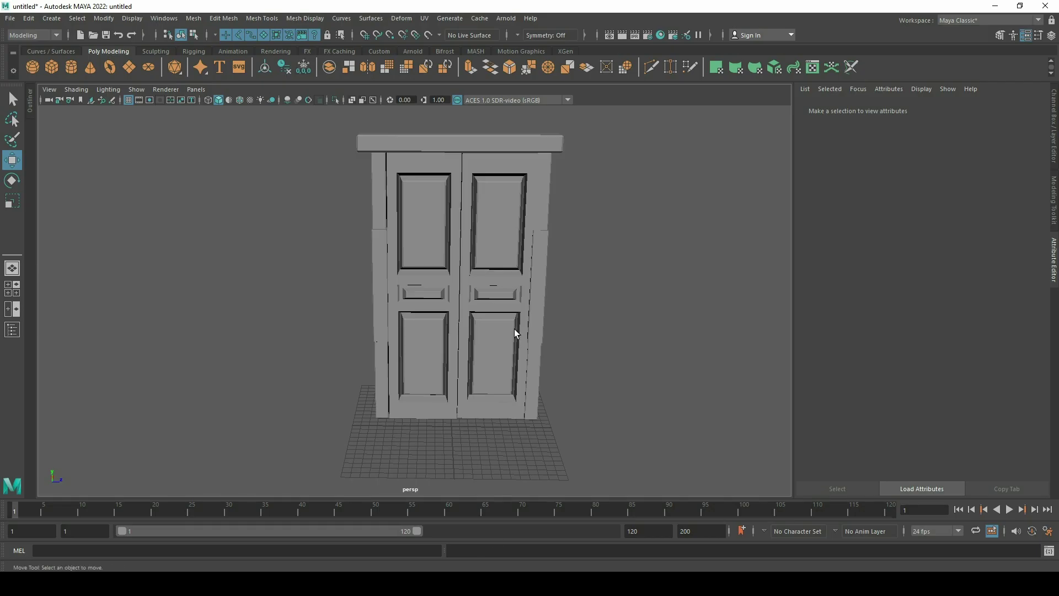
Select the whole door model and list its separate parts in the Outliner
mouse_move(557, 308)
left_mouse_down()
mouse_move(536, 247)
mouse_move(508, 308)
left_mouse_up()
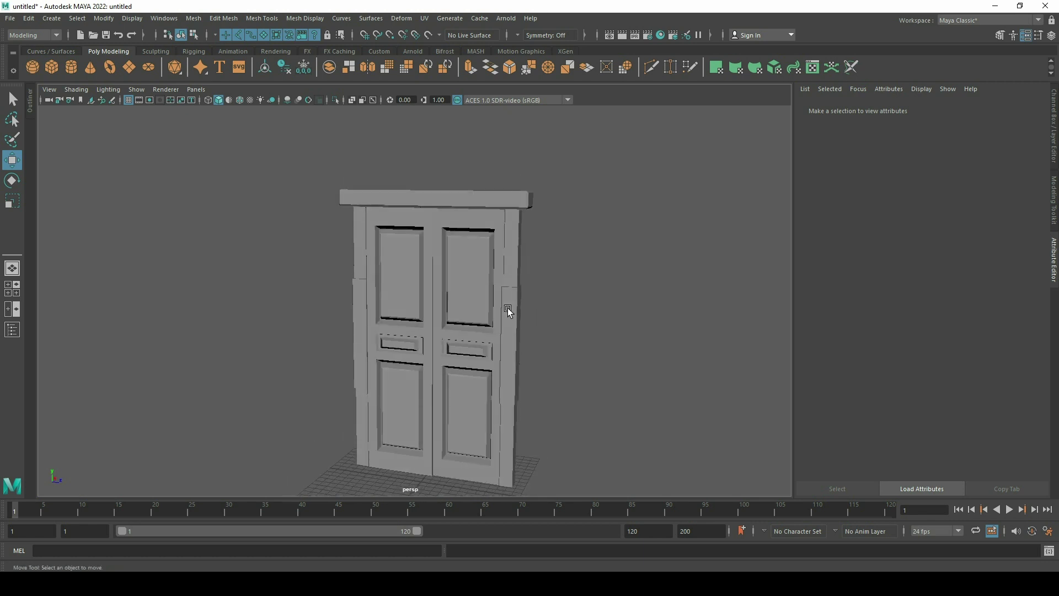
left_click_drag(237, 135, 538, 420)
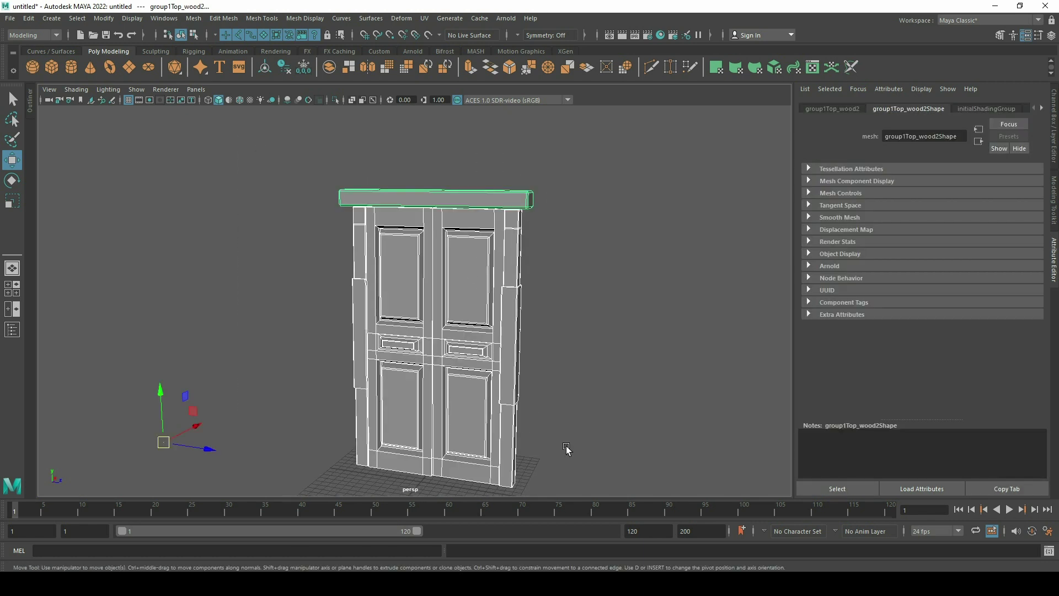
left_click_drag(516, 368, 407, 271)
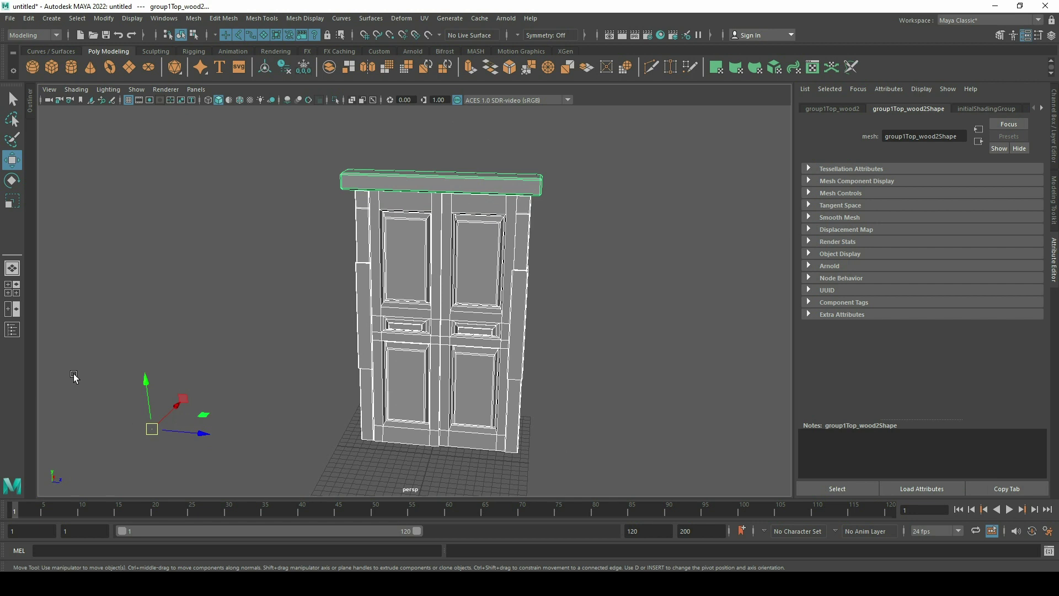
left_click(13, 330)
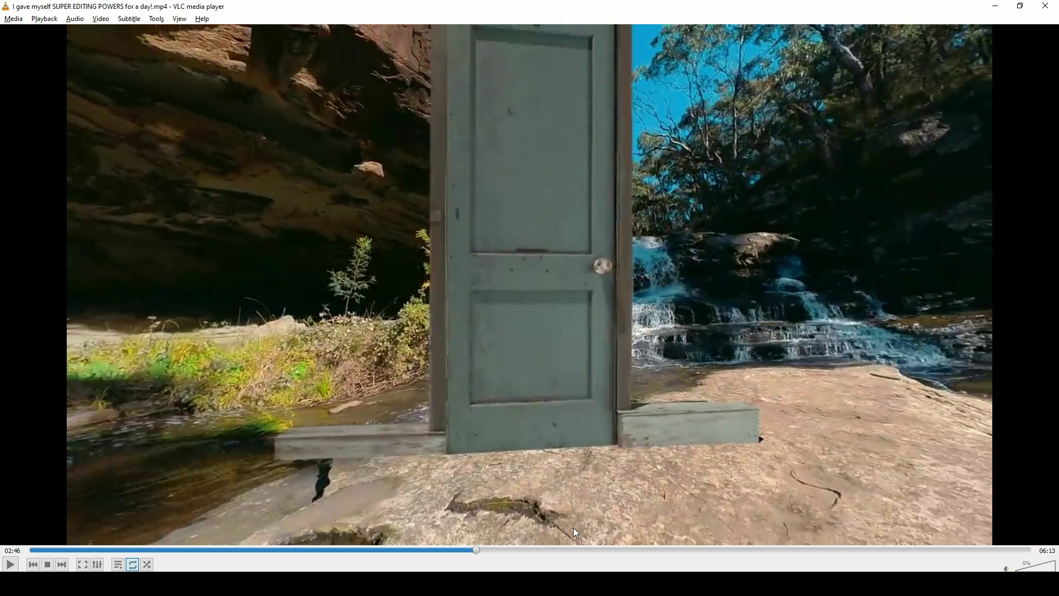
key("space")
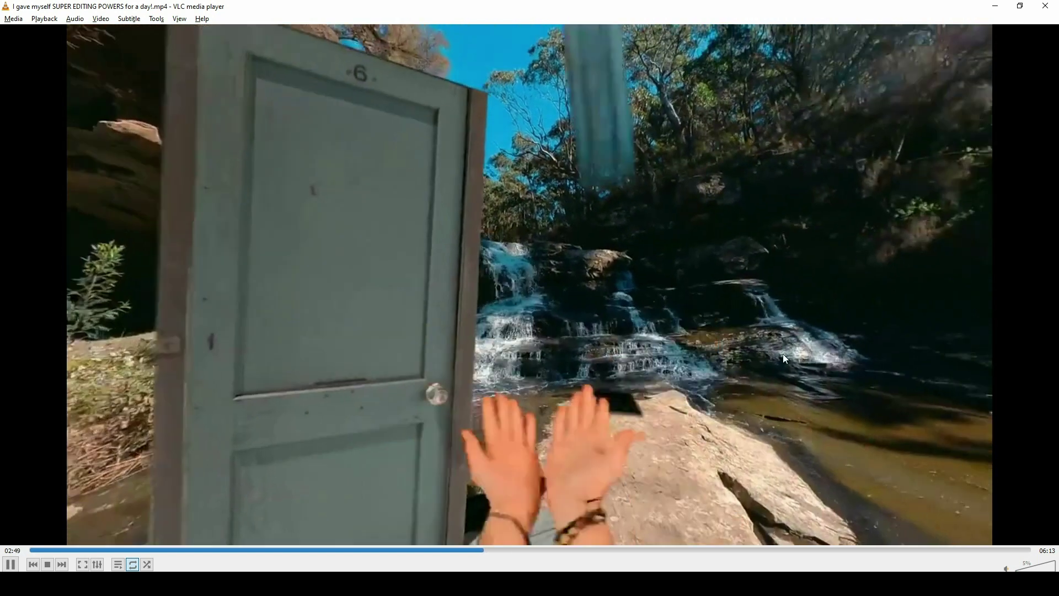
Pause the blue double door reference clip and return to Maya
key("space")
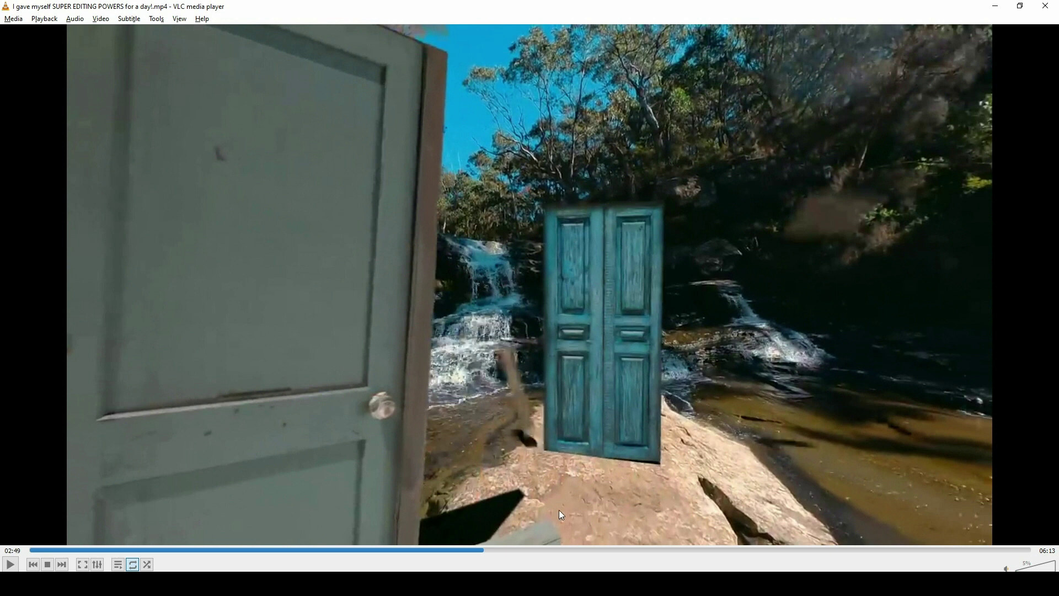
key("alt+Tab")
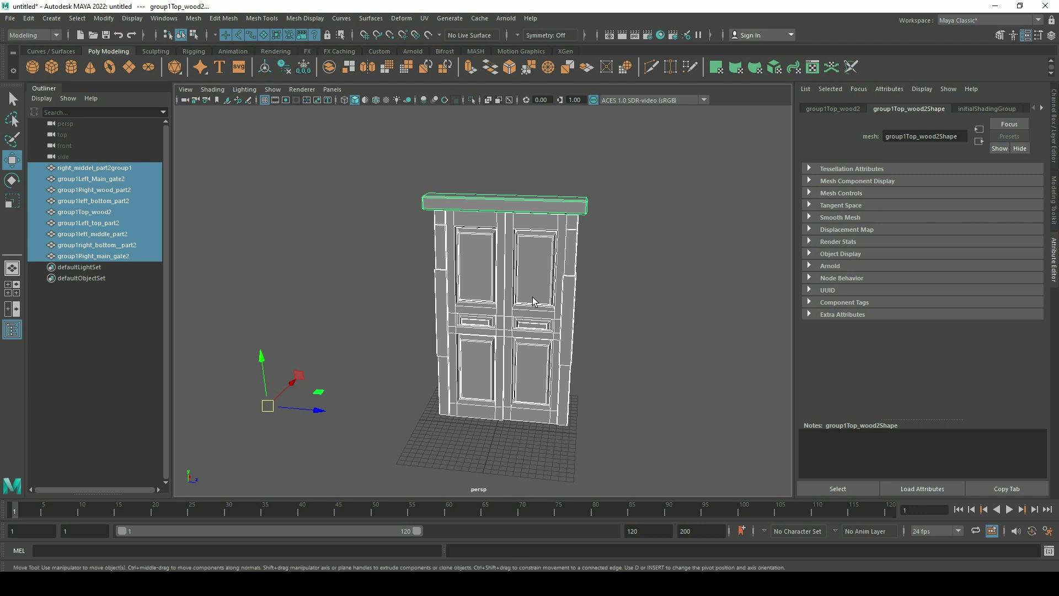
Test-move the top wood piece and right door panel, undoing each move
left_click(609, 277)
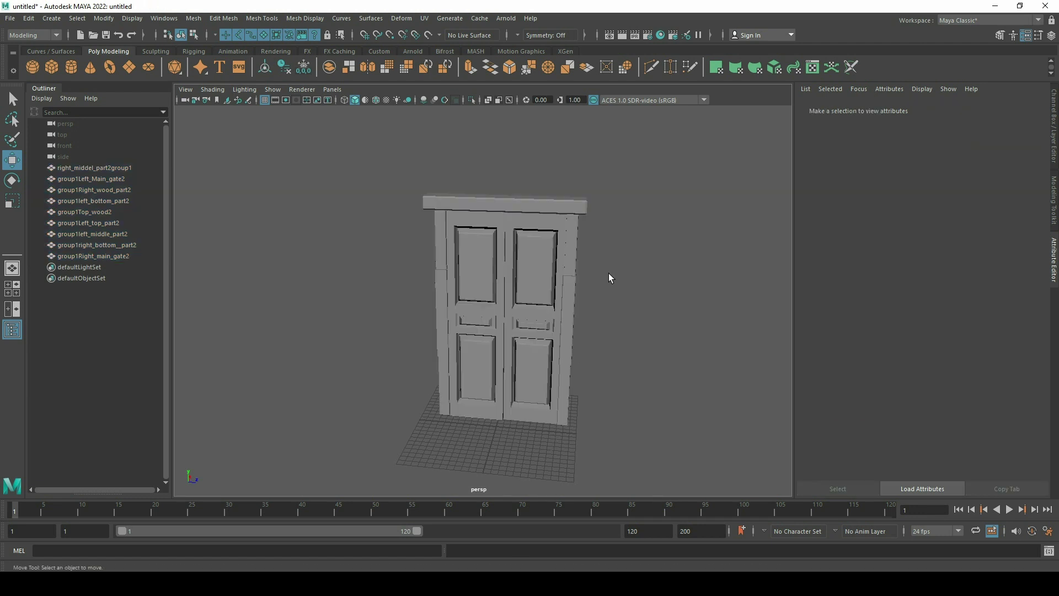
left_click(528, 205)
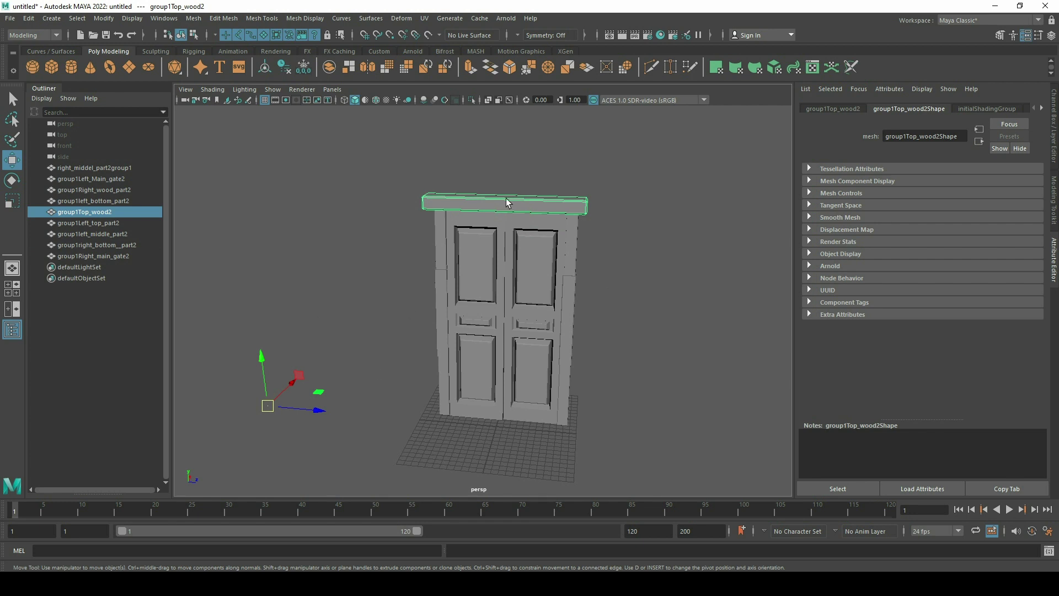
left_click_drag(431, 185, 408, 367)
left_click_drag(268, 357, 318, 315)
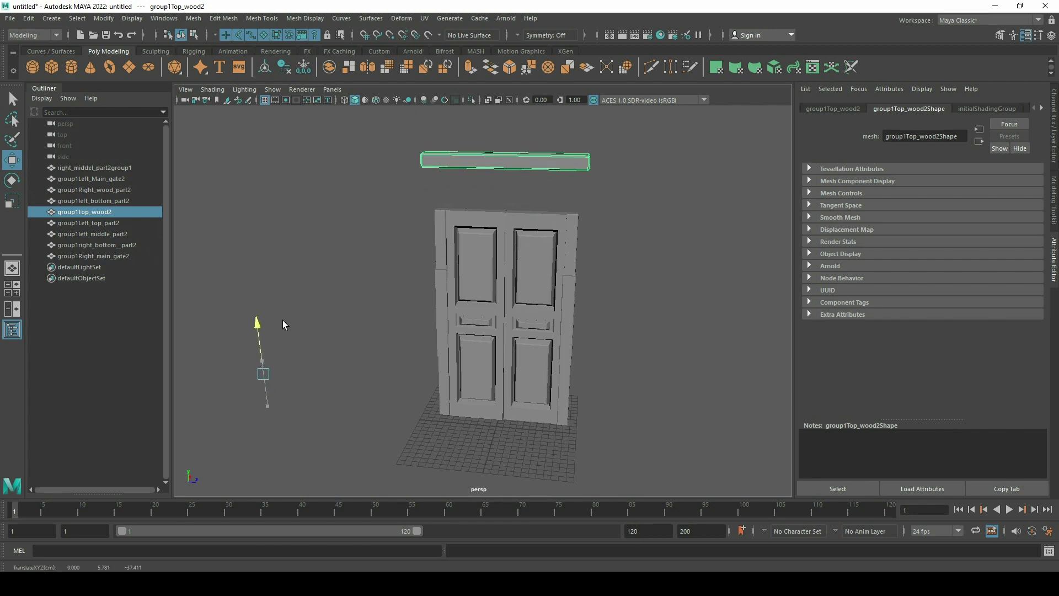
key("ctrl+z")
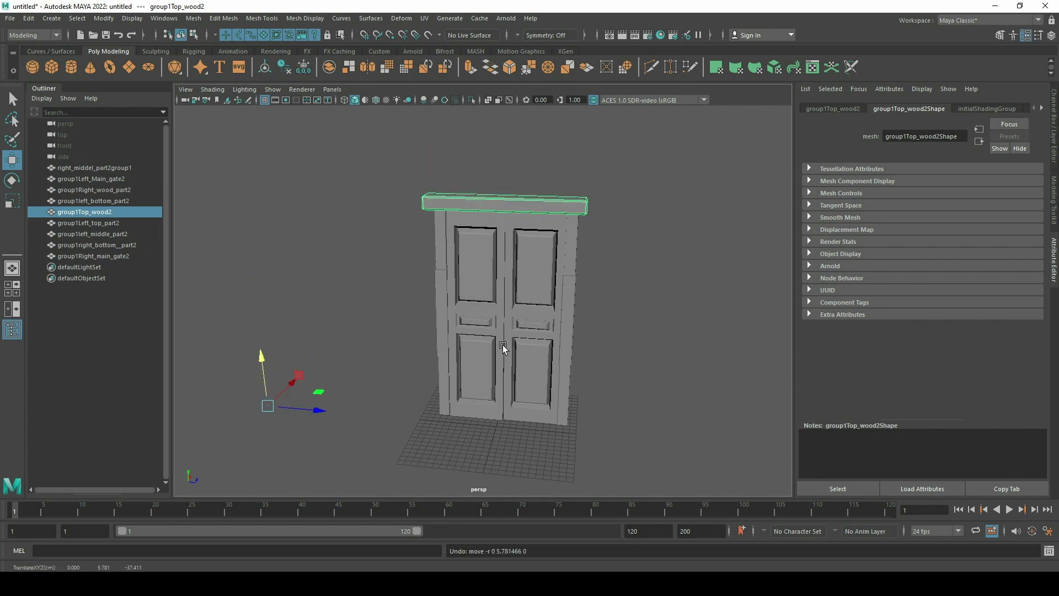
key("ctrl+z")
left_click(531, 287)
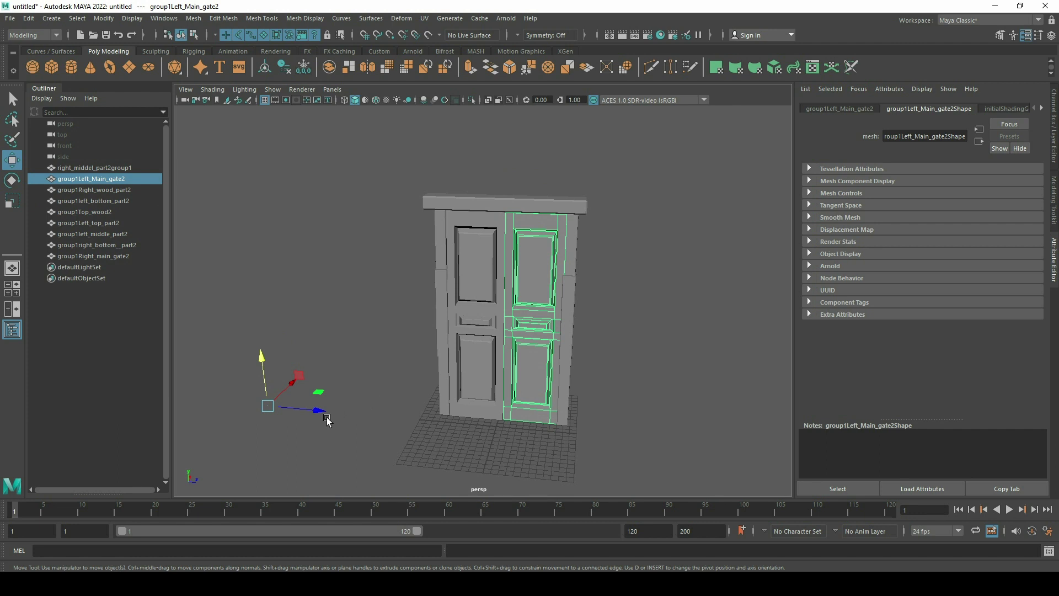
left_click_drag(322, 413, 353, 413)
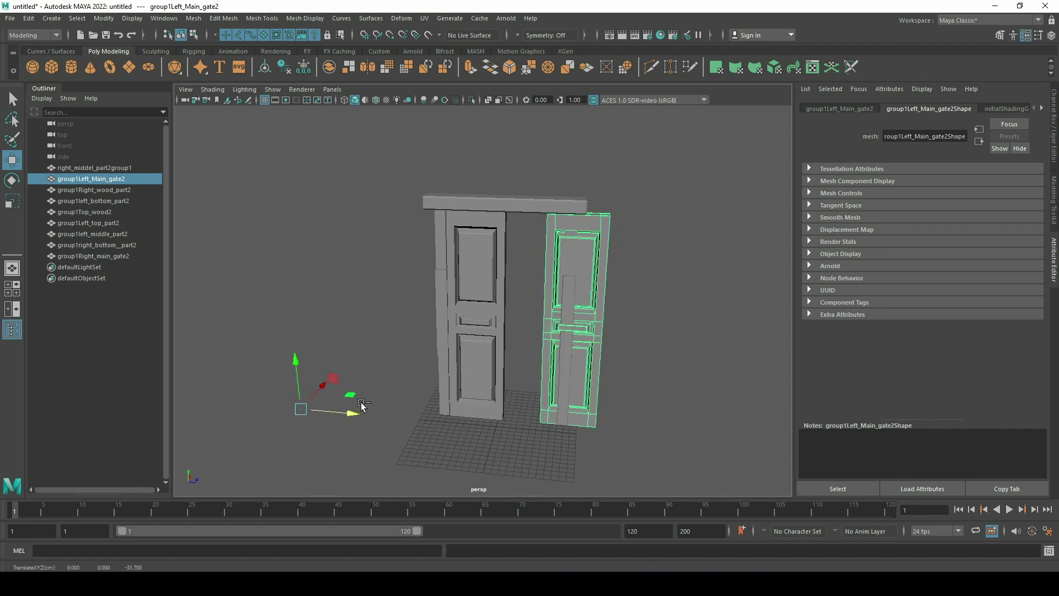
key("ctrl+z")
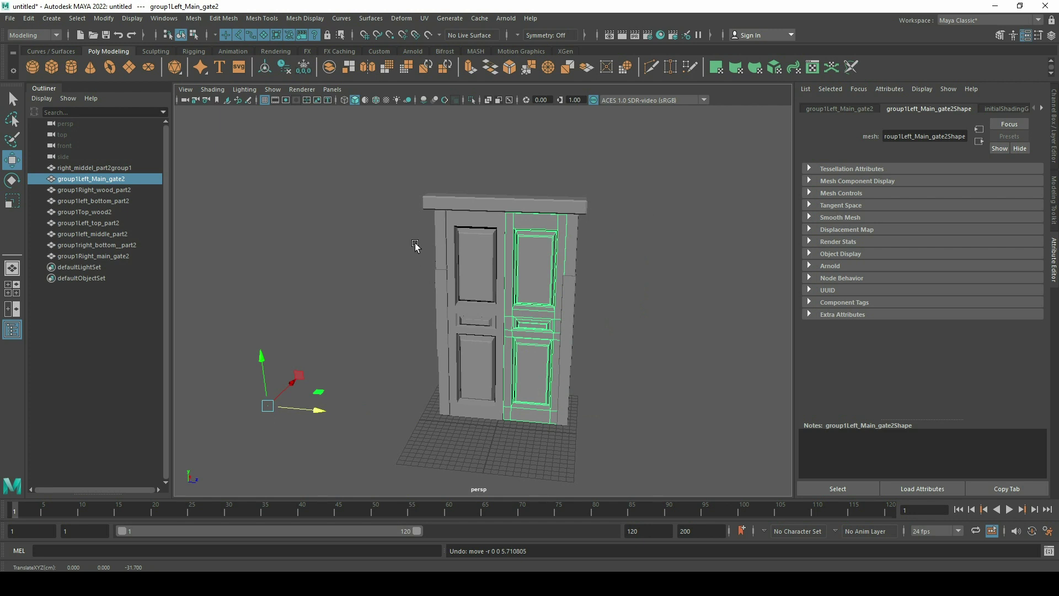
Select all nine door parts and group them into group2
left_click_drag(317, 190, 645, 466)
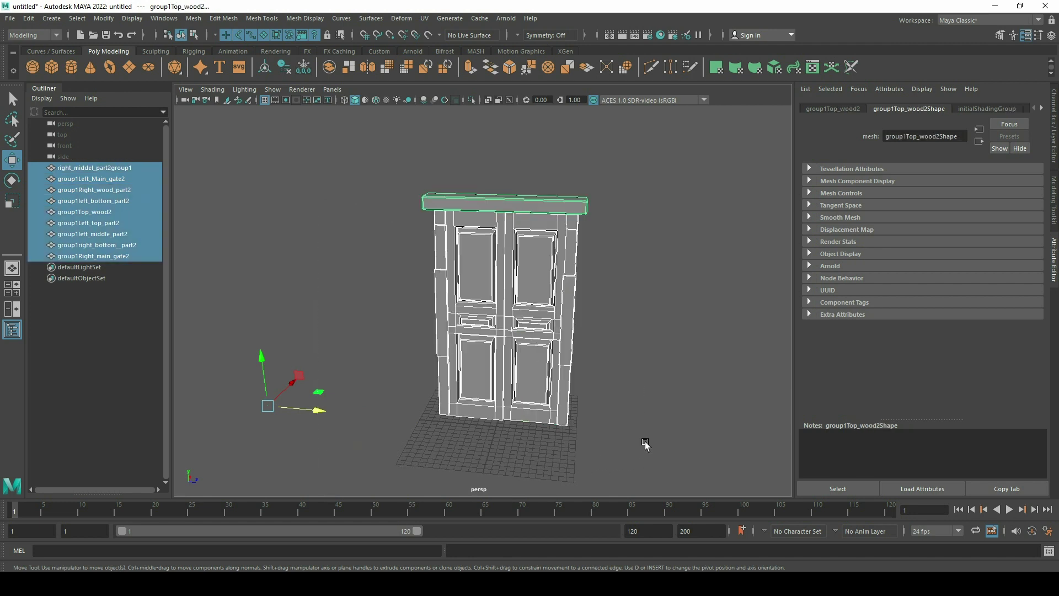
left_click(407, 390)
left_click_drag(350, 191, 643, 470)
left_click_drag(382, 168, 637, 436)
key("ctrl+g")
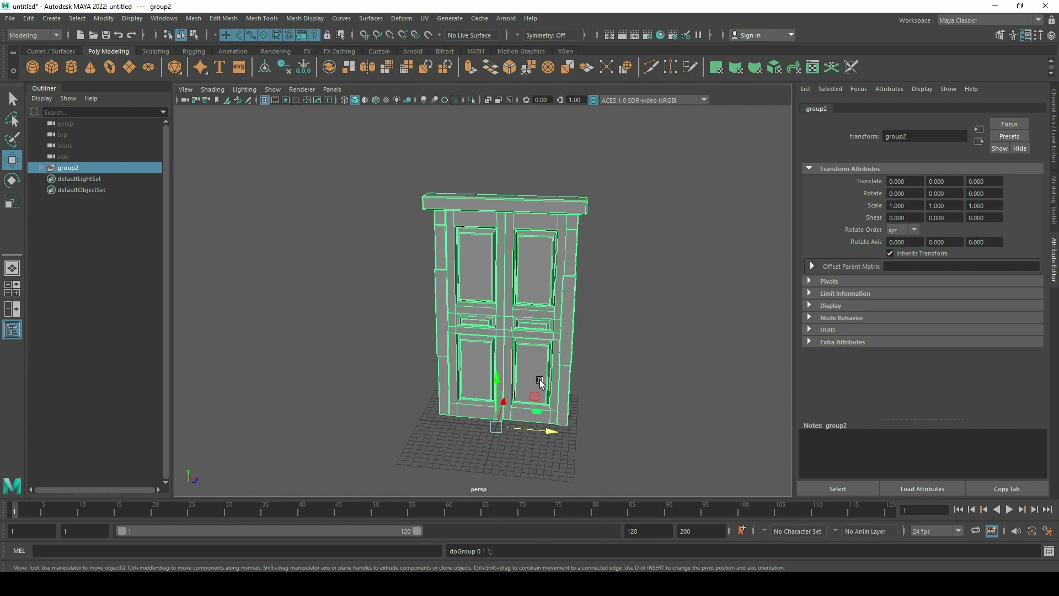
Start Export Selection for the door group with OBJexport as the file type
left_click(10, 18)
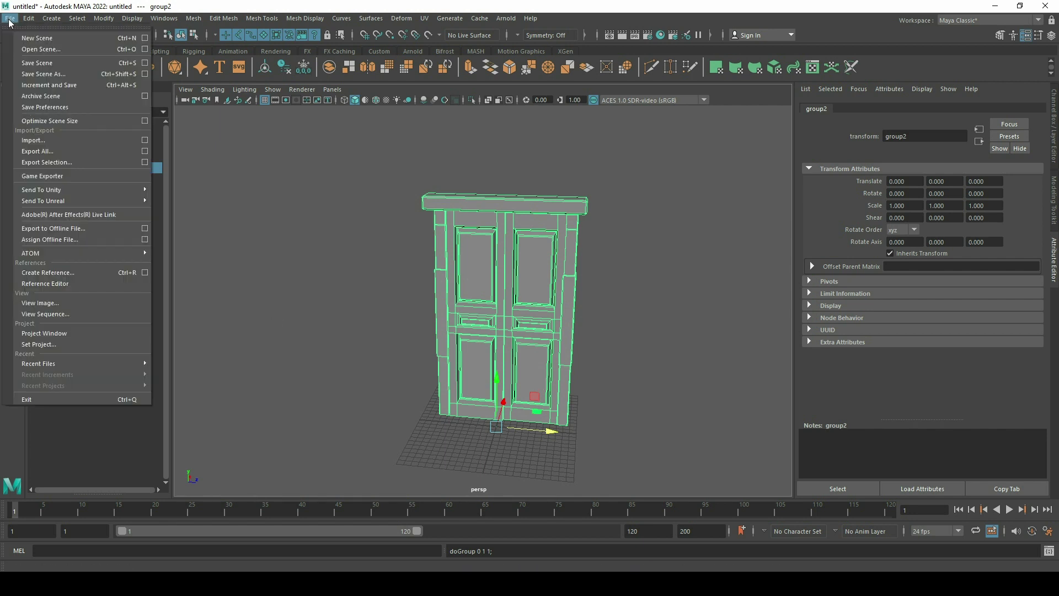
left_click(61, 163)
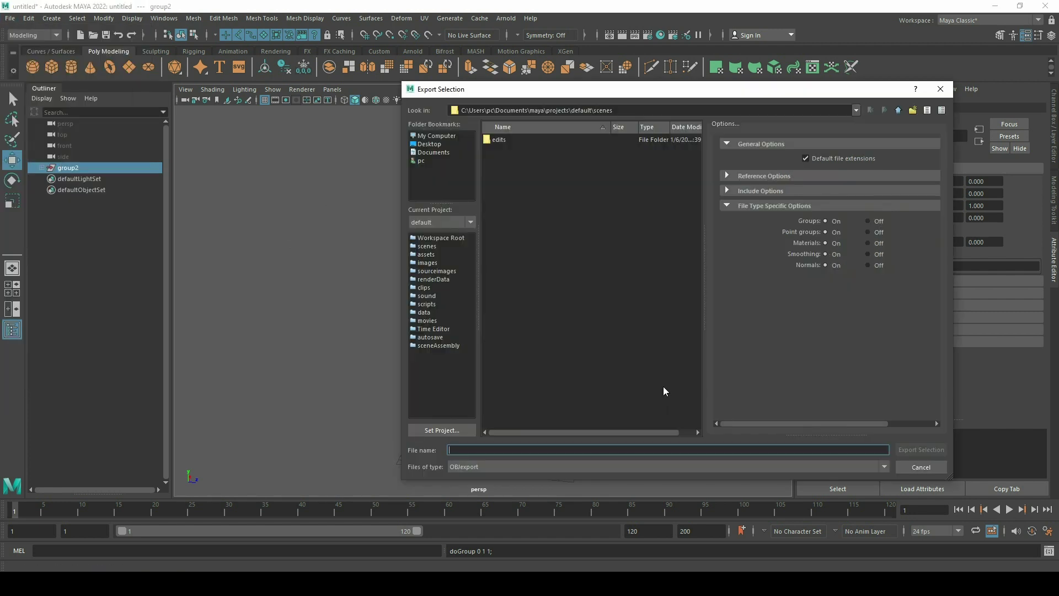
left_click(483, 464)
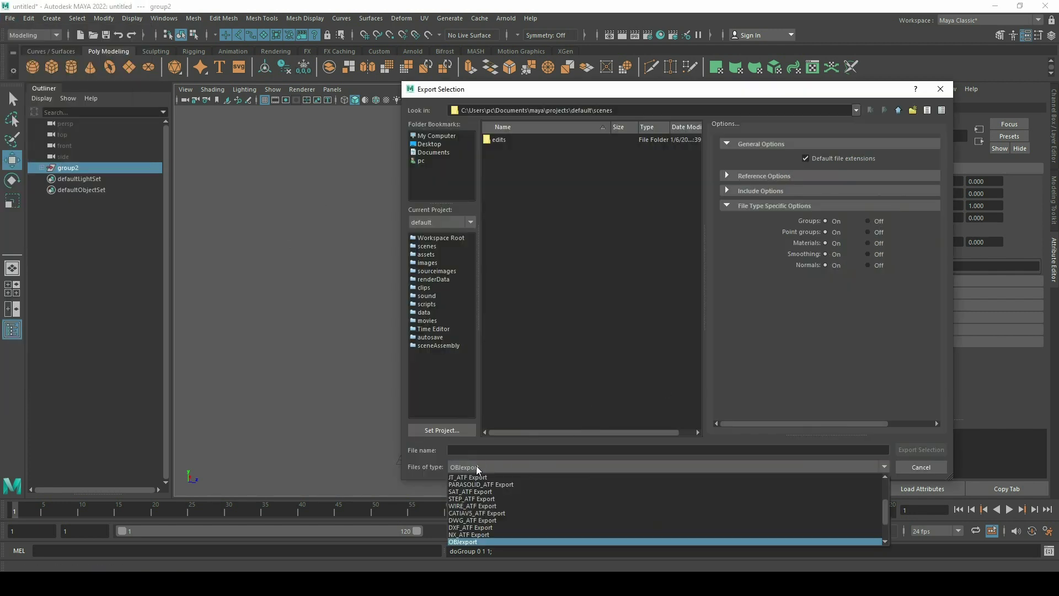
left_click(441, 478)
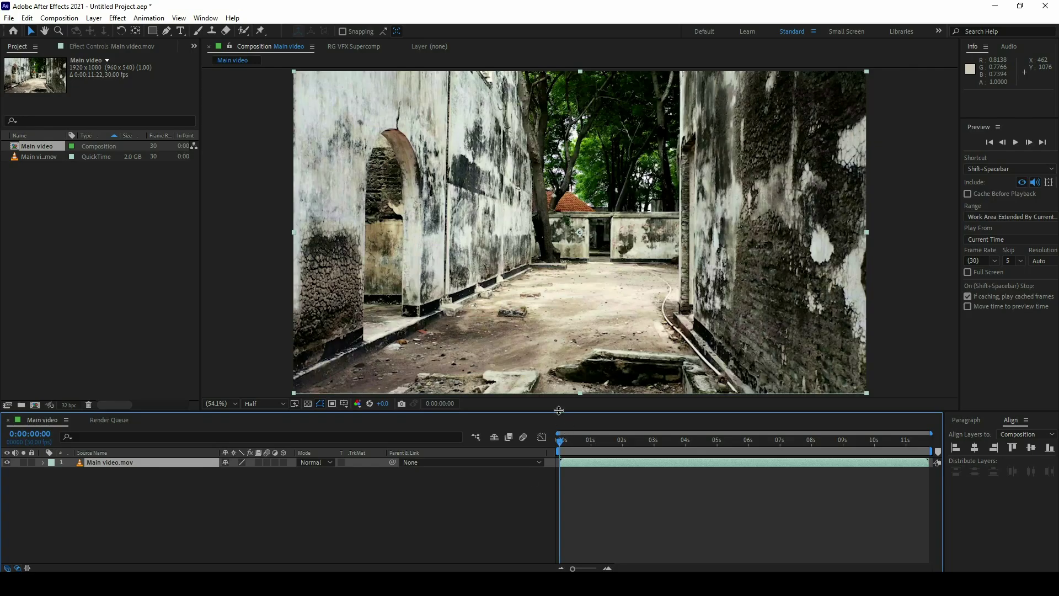
Show the Tracker panel and run Track Camera on the alley footage
left_click_drag(559, 410, 550, 449)
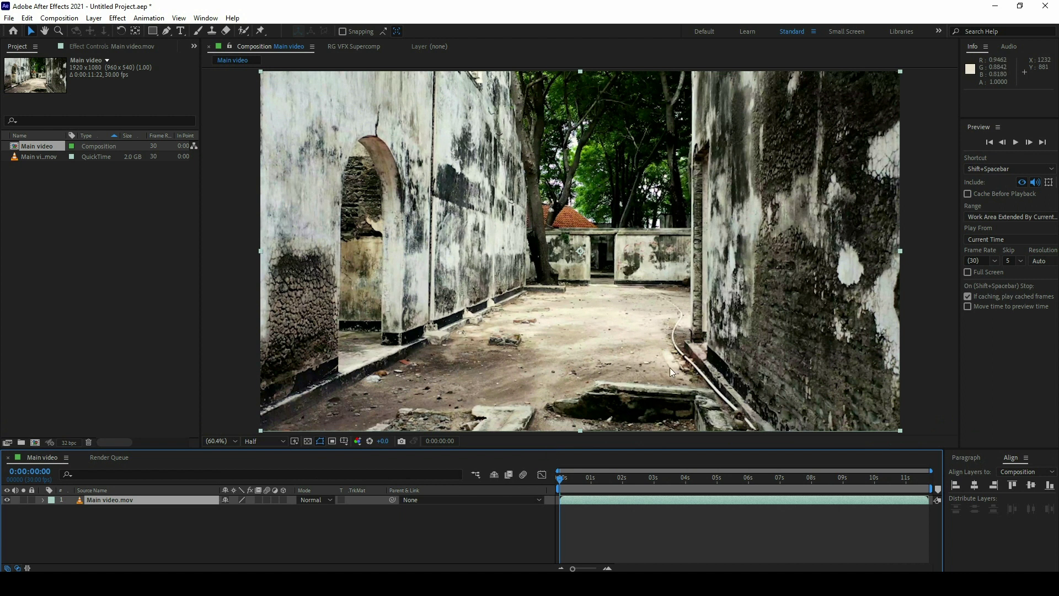
left_click(216, 18)
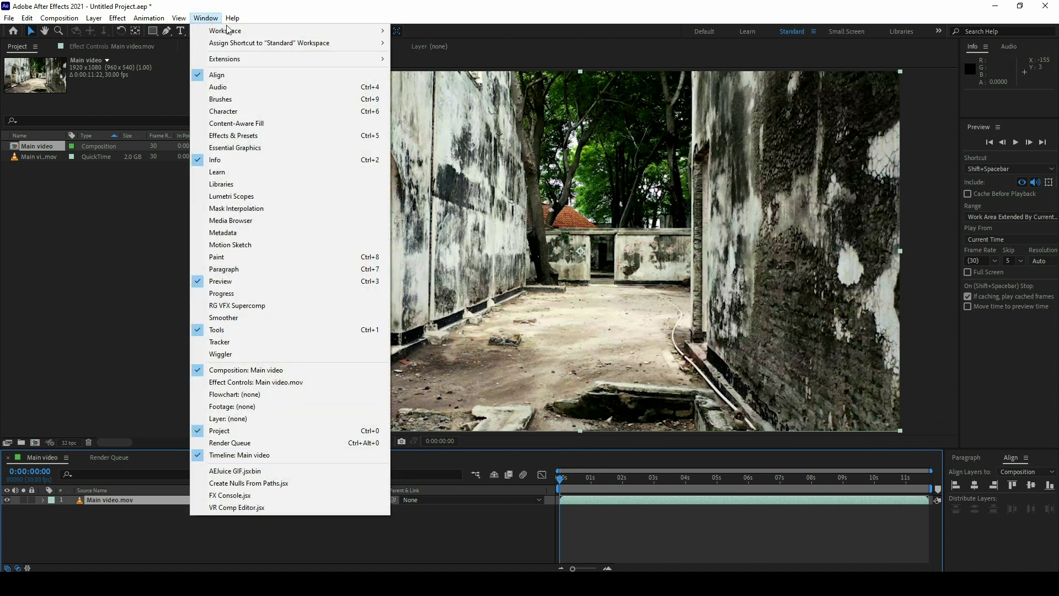
left_click(232, 342)
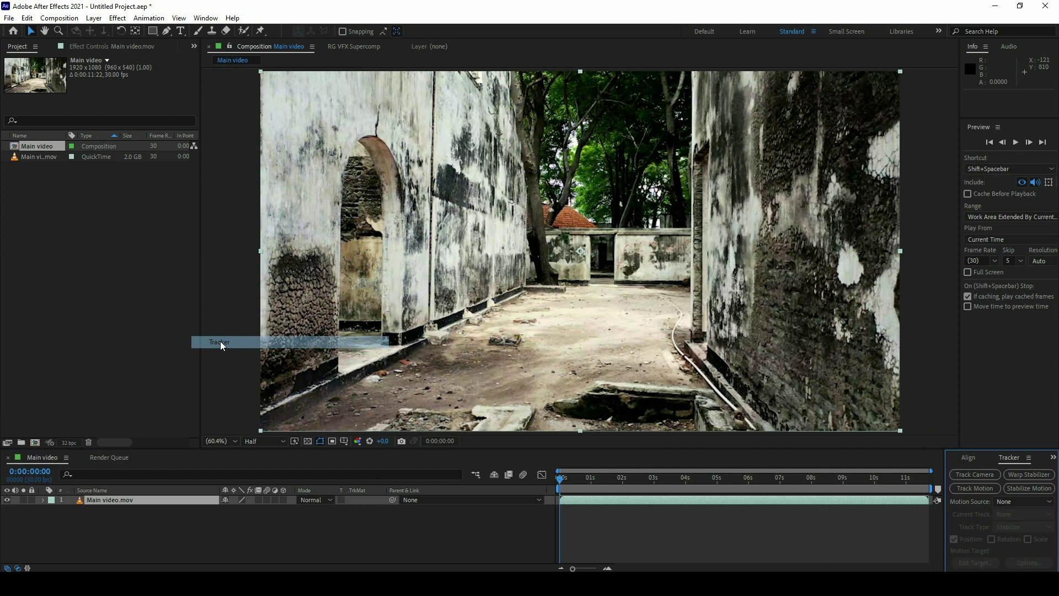
left_click_drag(991, 450, 991, 406)
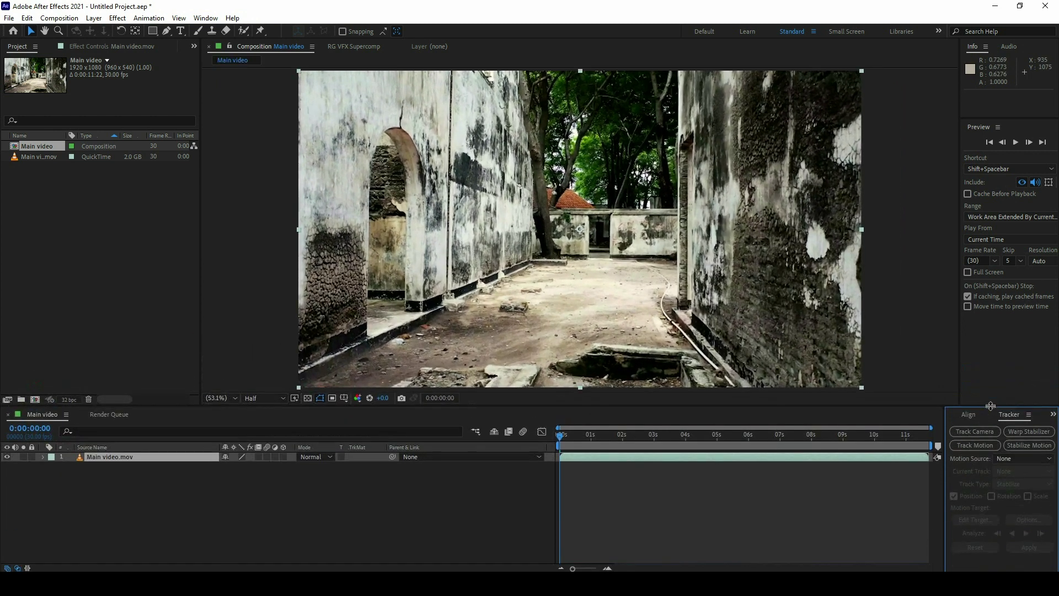
left_click_drag(805, 407, 805, 442)
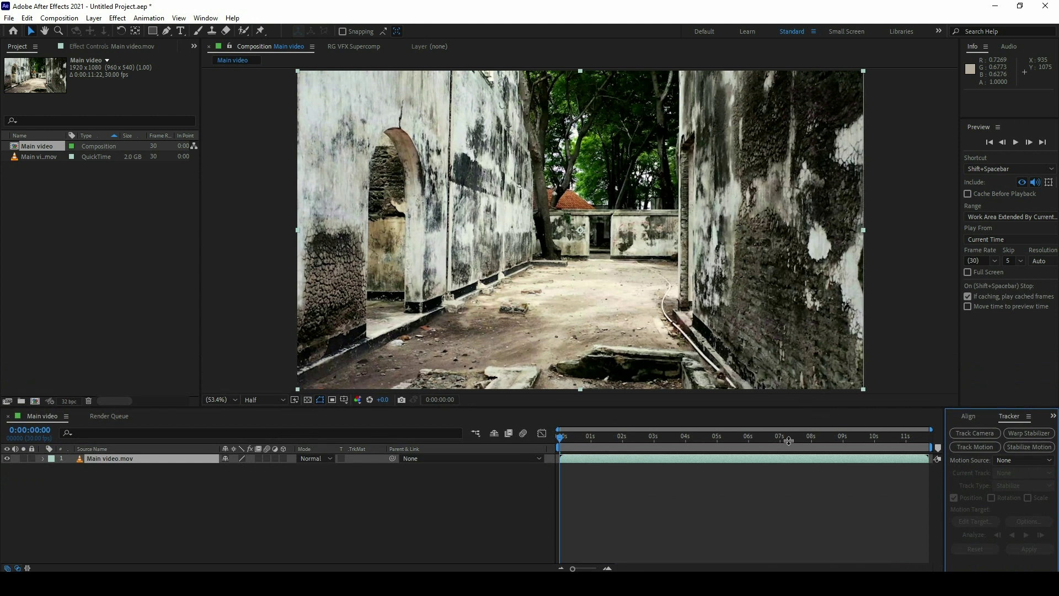
left_click(990, 467)
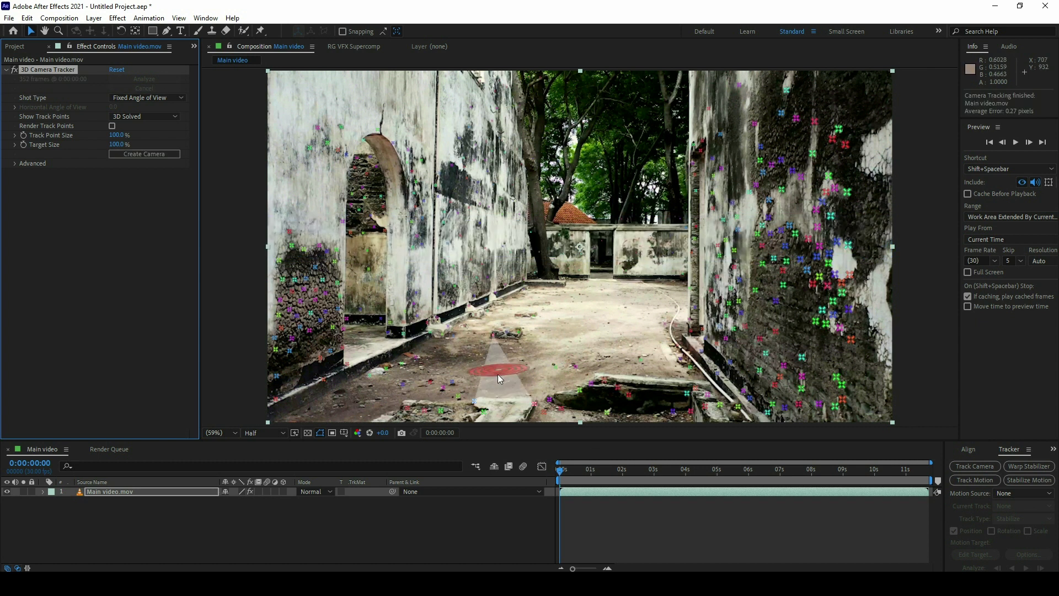
Select ground track points and create a solid and camera on that plane
left_click(597, 480)
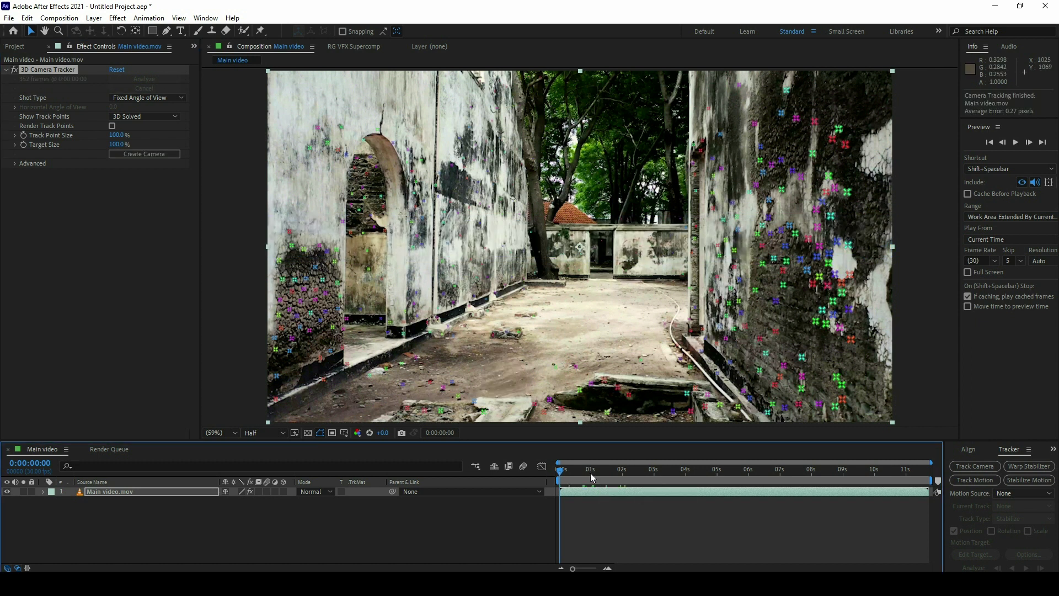
left_click_drag(618, 362, 484, 418)
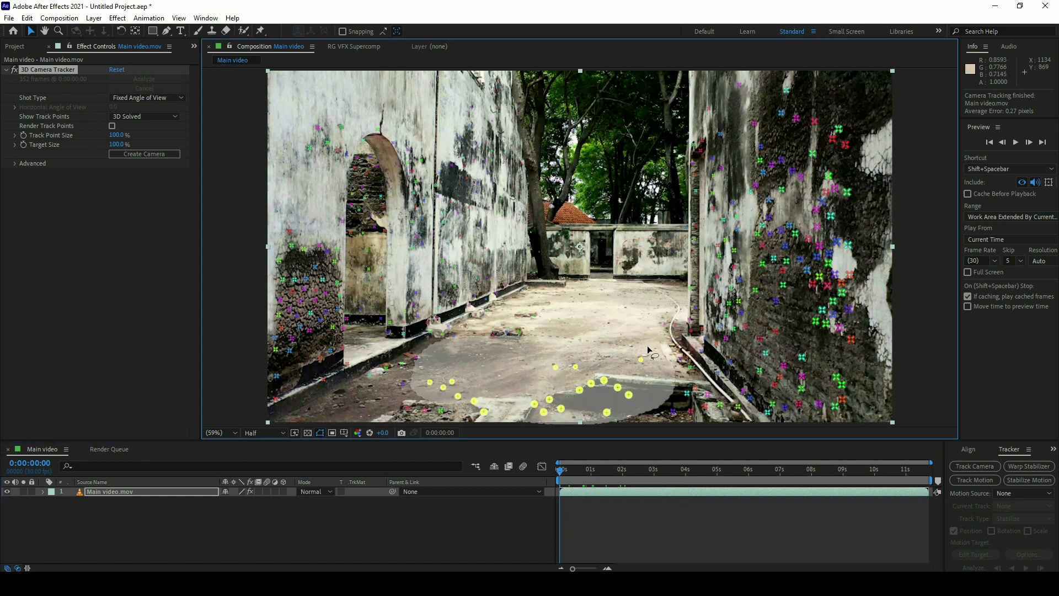
left_click_drag(483, 417, 602, 380)
right_click(603, 385)
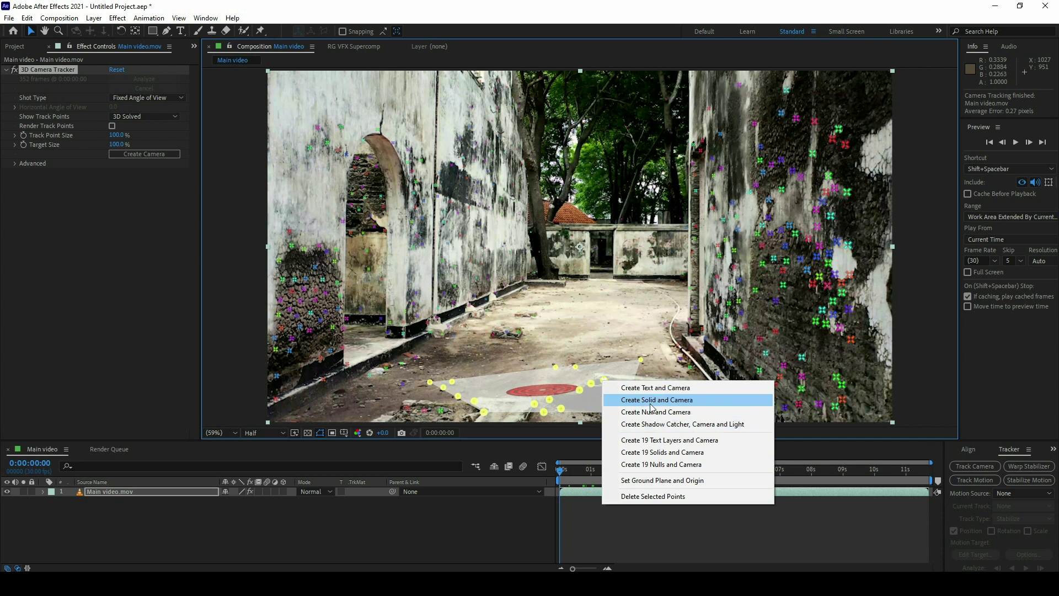
left_click(651, 401)
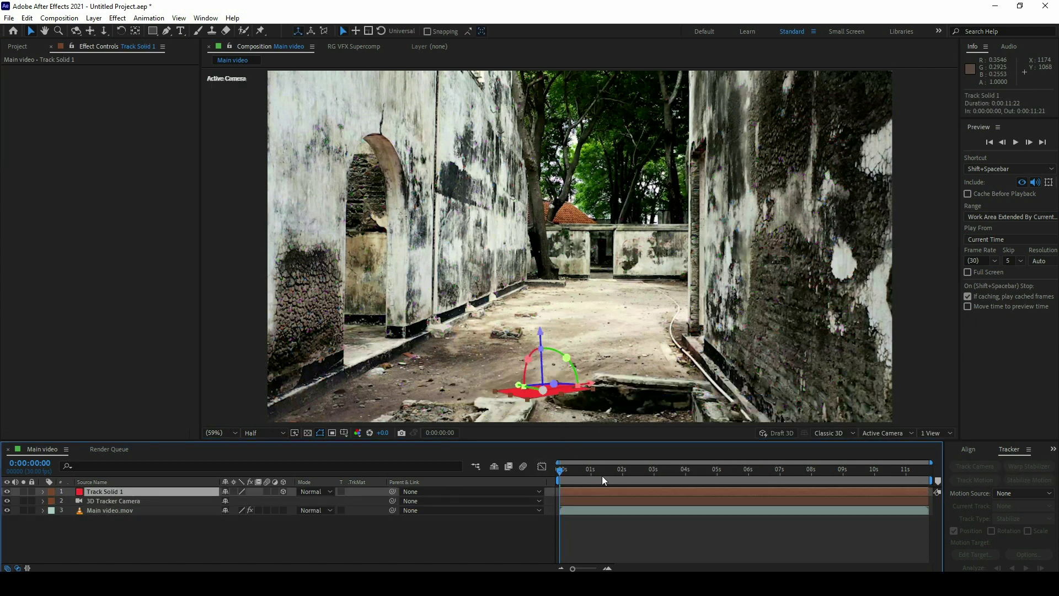
Return to the first frame and hide the red Track Solid 1 layer
left_click_drag(602, 480, 533, 474)
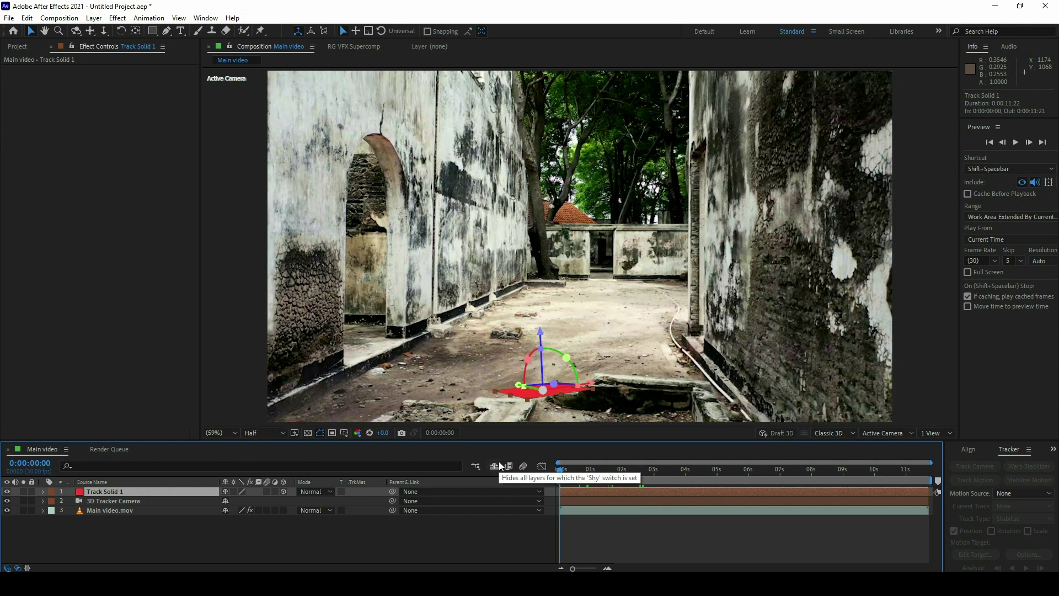
left_click(7, 492)
left_click(25, 46)
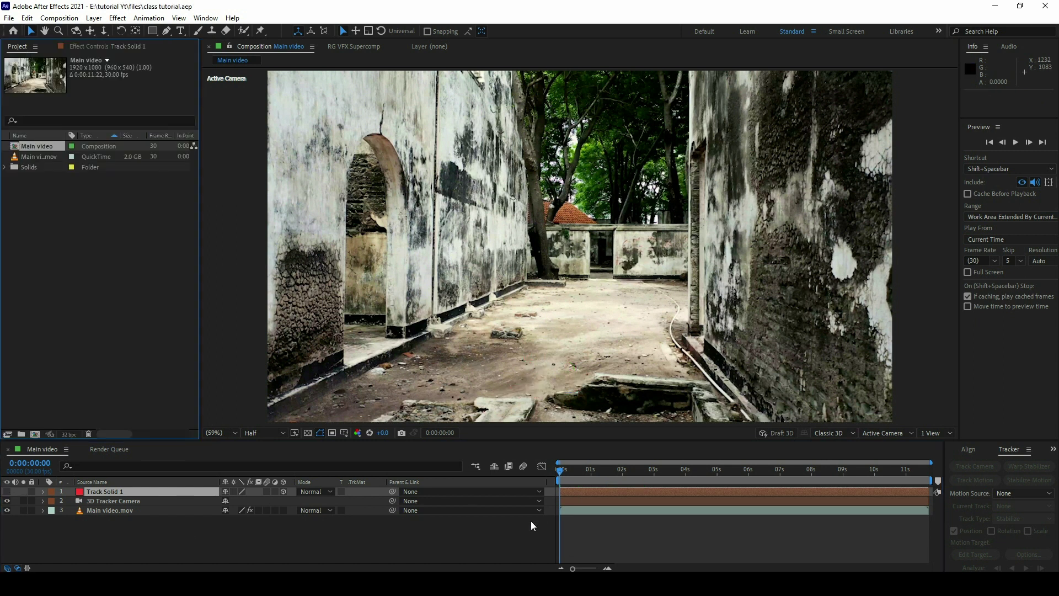
Add a black (000000) solid layer named Element 3d
right_click(287, 539)
mouse_move(314, 412)
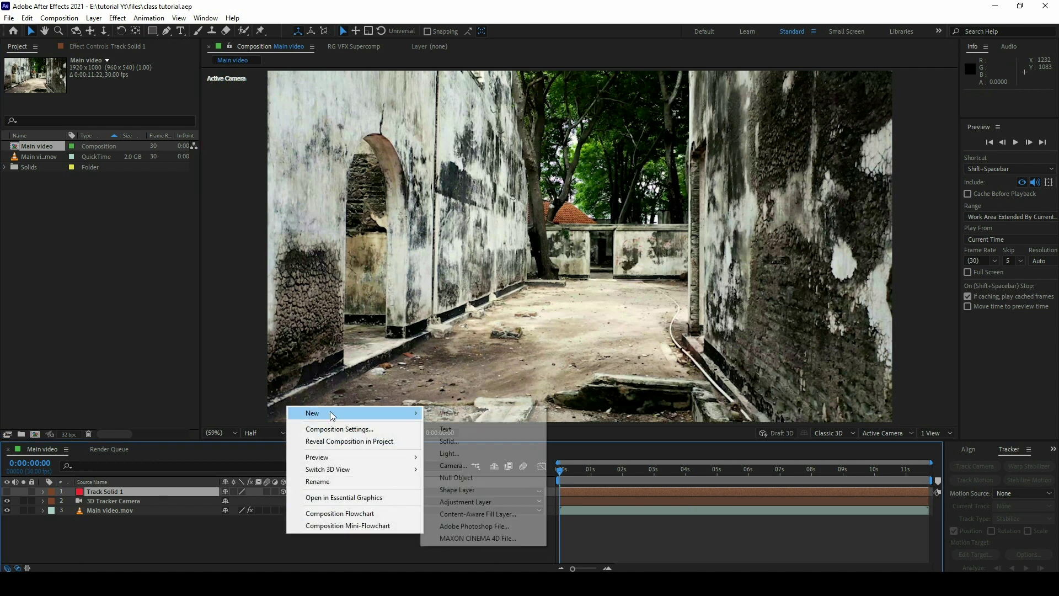
left_click(447, 442)
type("ELt 3d")
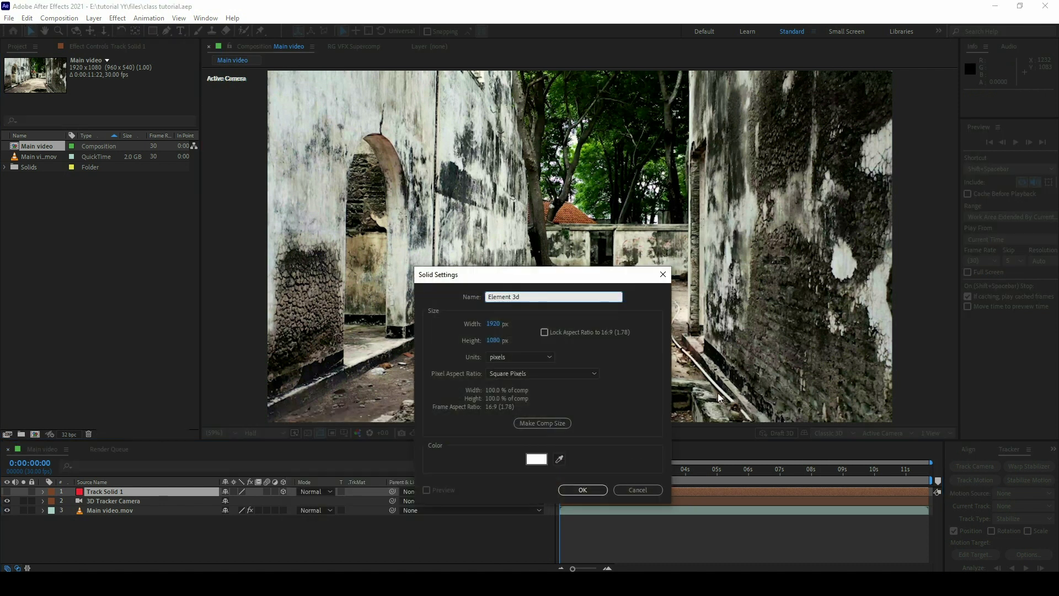
left_click(535, 459)
type("000000")
key("Return")
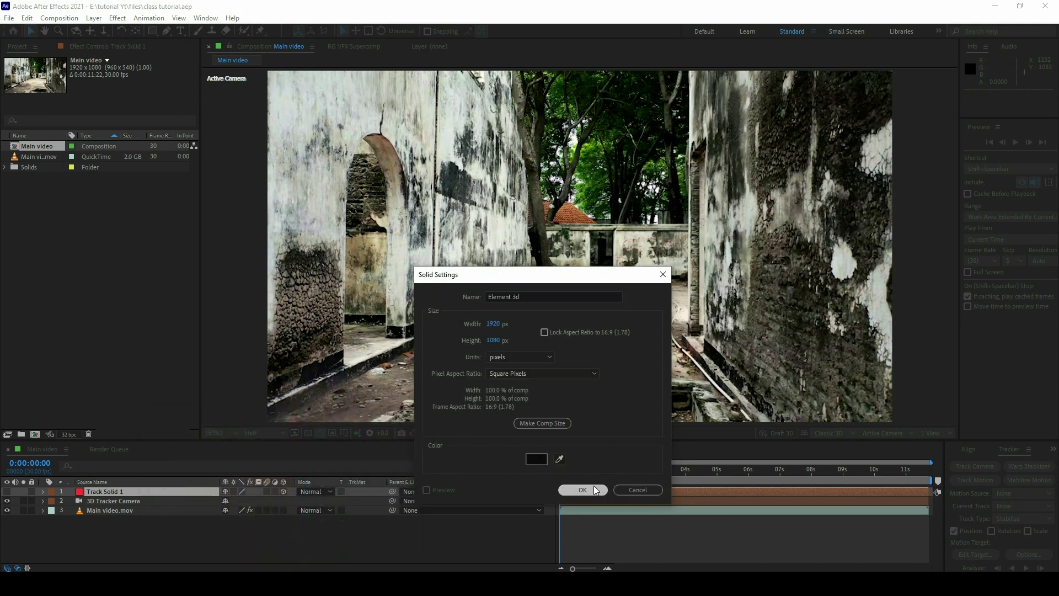
left_click(583, 490)
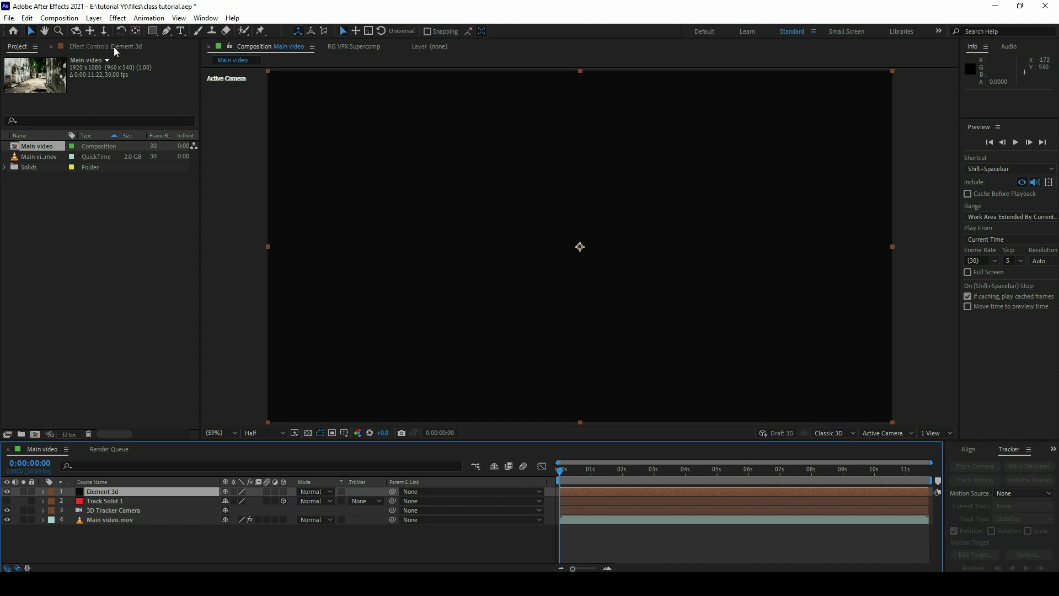
Apply the Video Copilot Element effect to the Element 3d solid
left_click(117, 18)
mouse_move(147, 386)
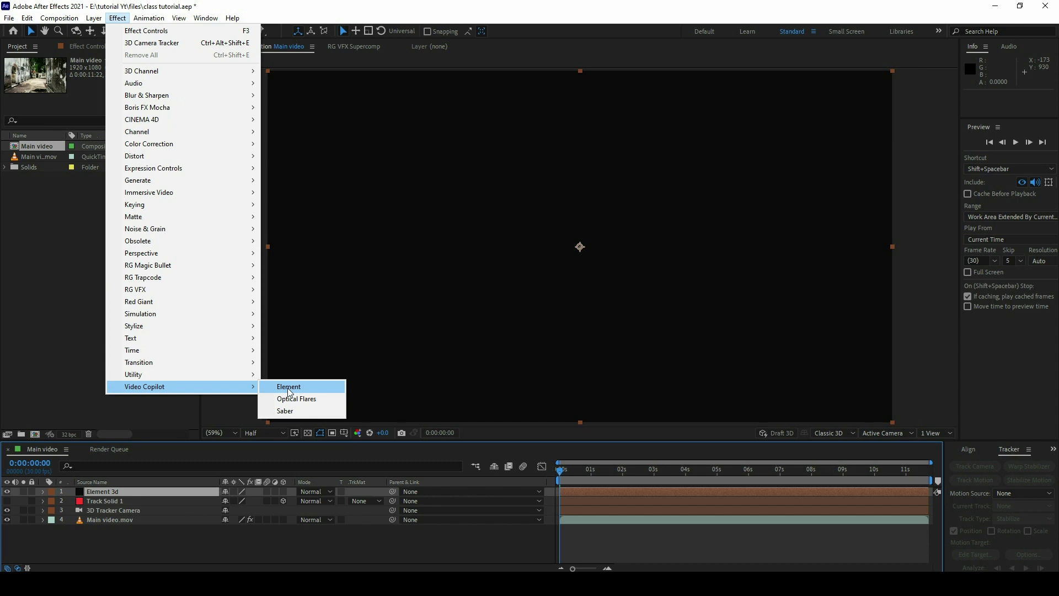
left_click(290, 386)
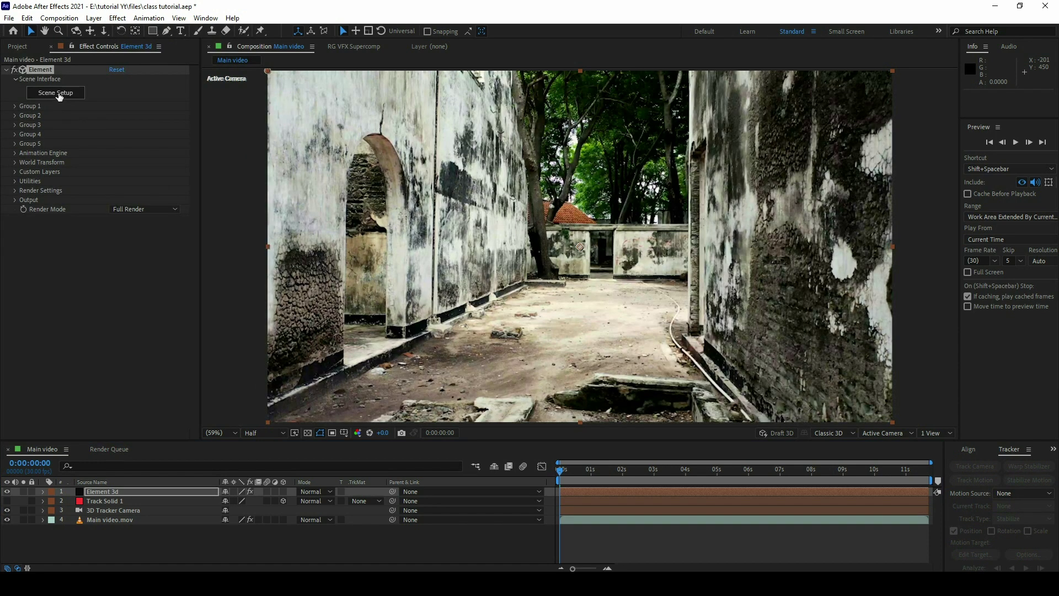
Import Door obj model.obj into the Element Scene Setup
left_click(55, 93)
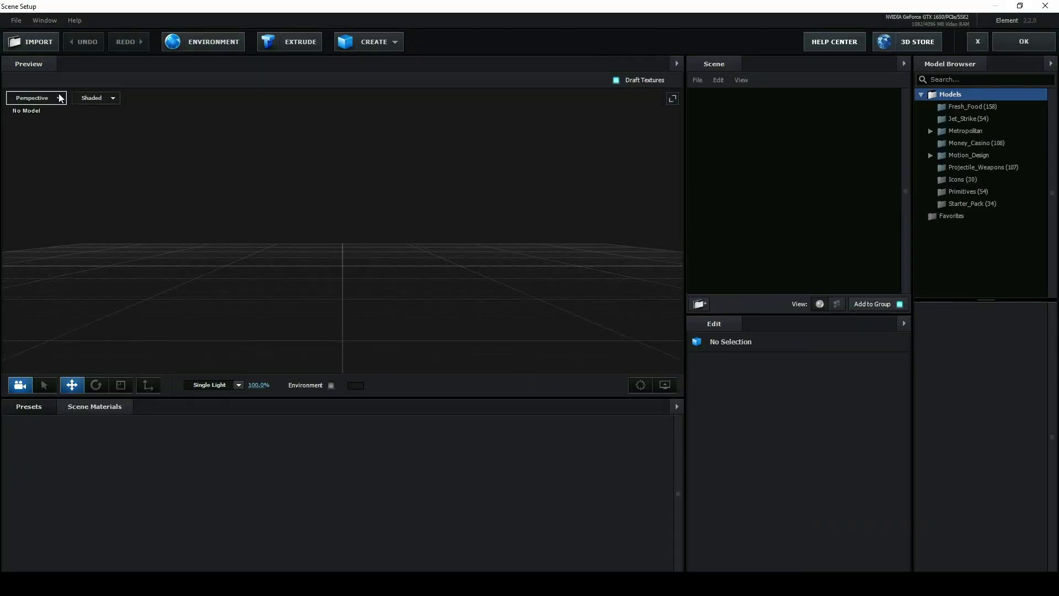
left_click(30, 42)
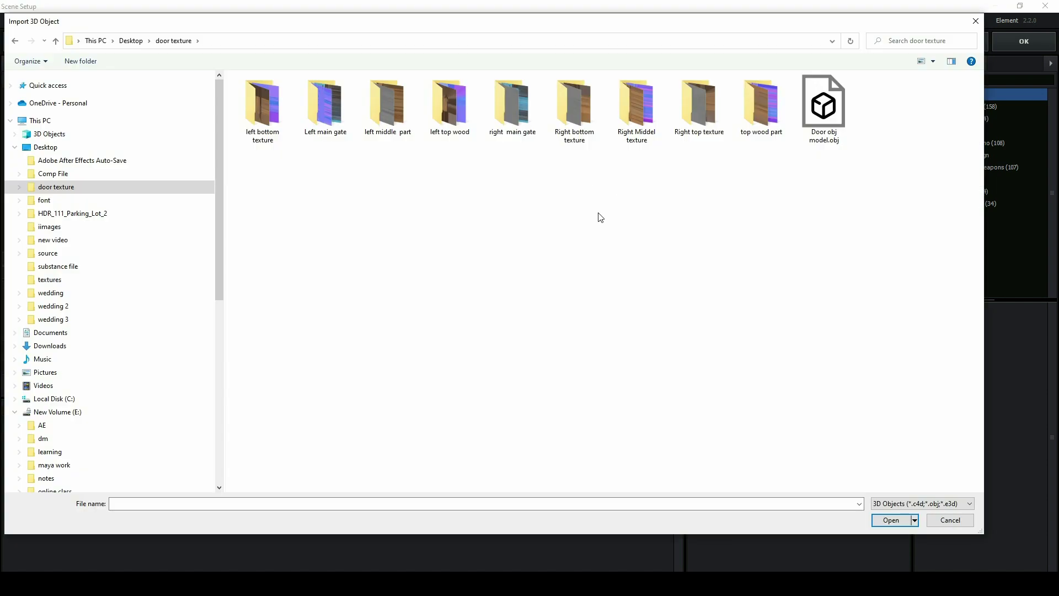
left_click(836, 135)
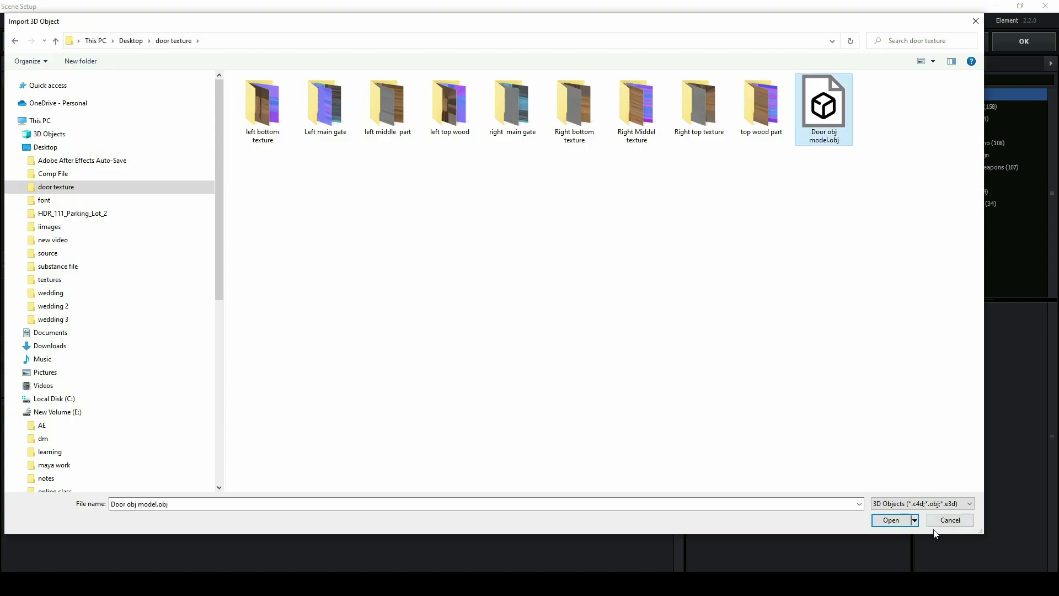
left_click(899, 524)
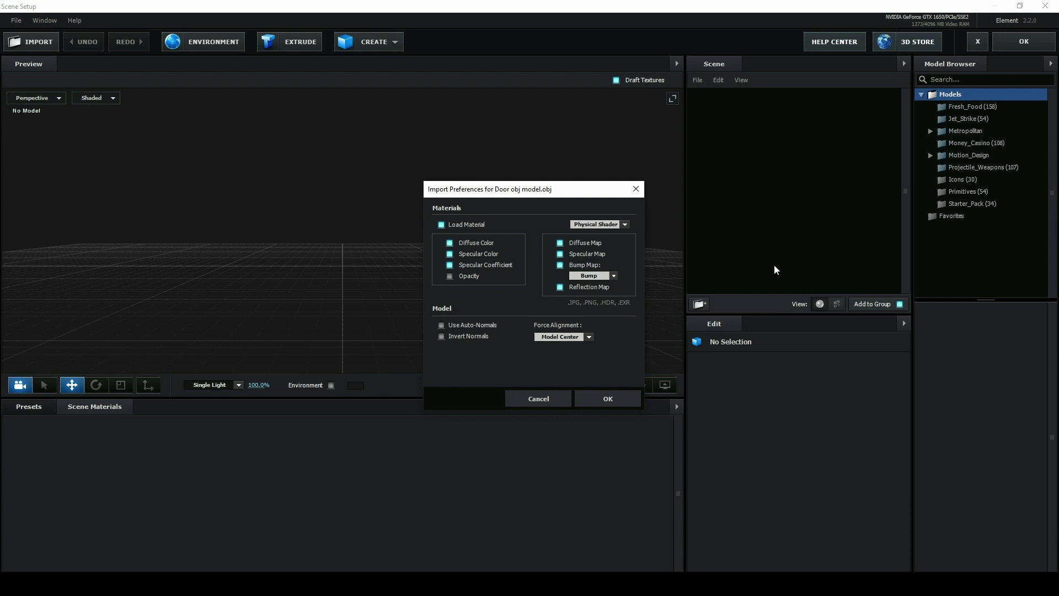
left_click(618, 402)
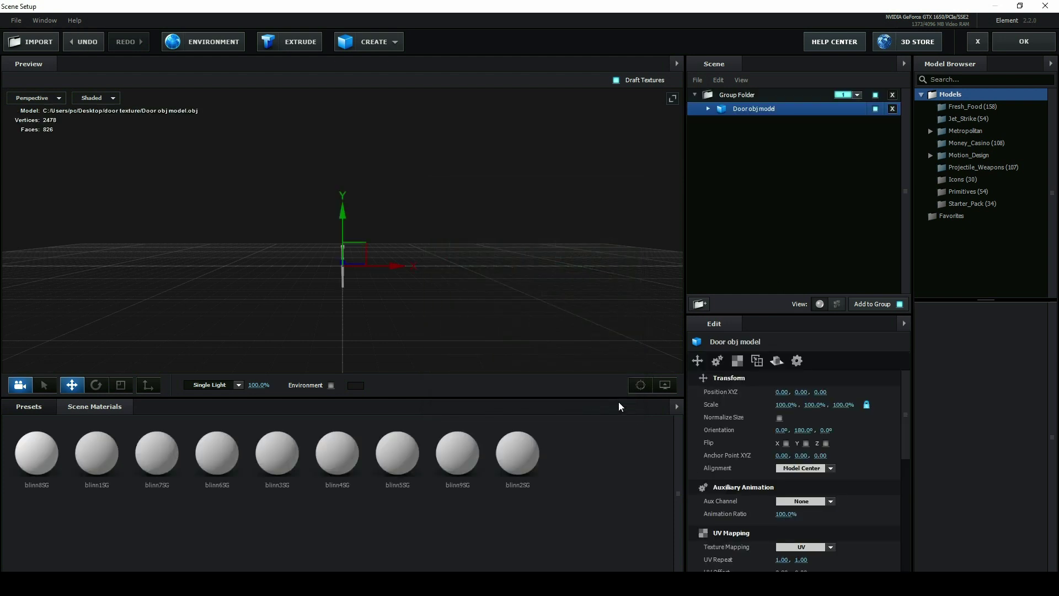
left_click(642, 386)
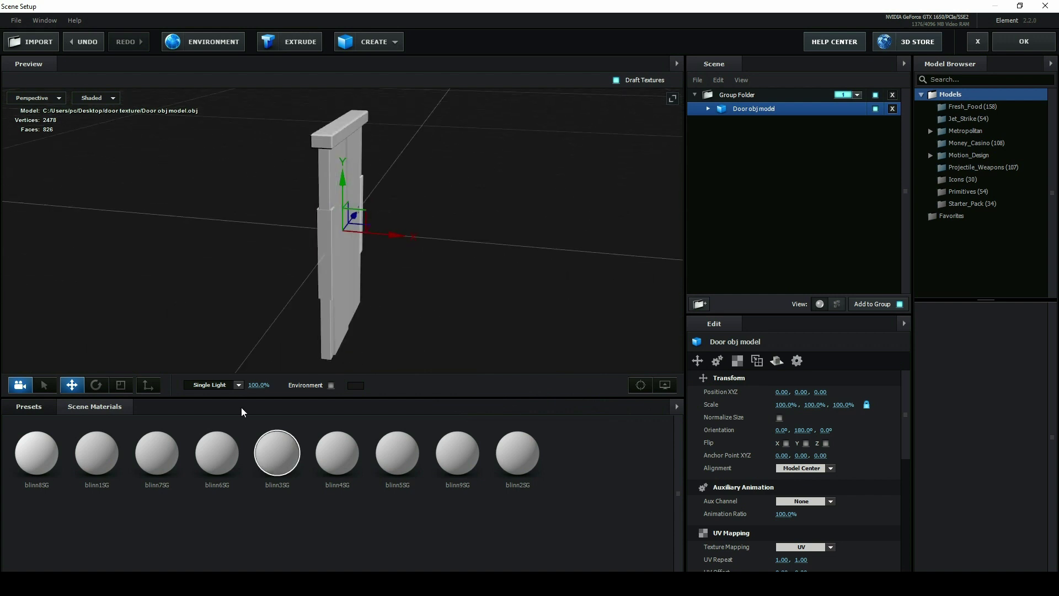
Rotate the door to face front with a Y orientation of 360
left_click(96, 385)
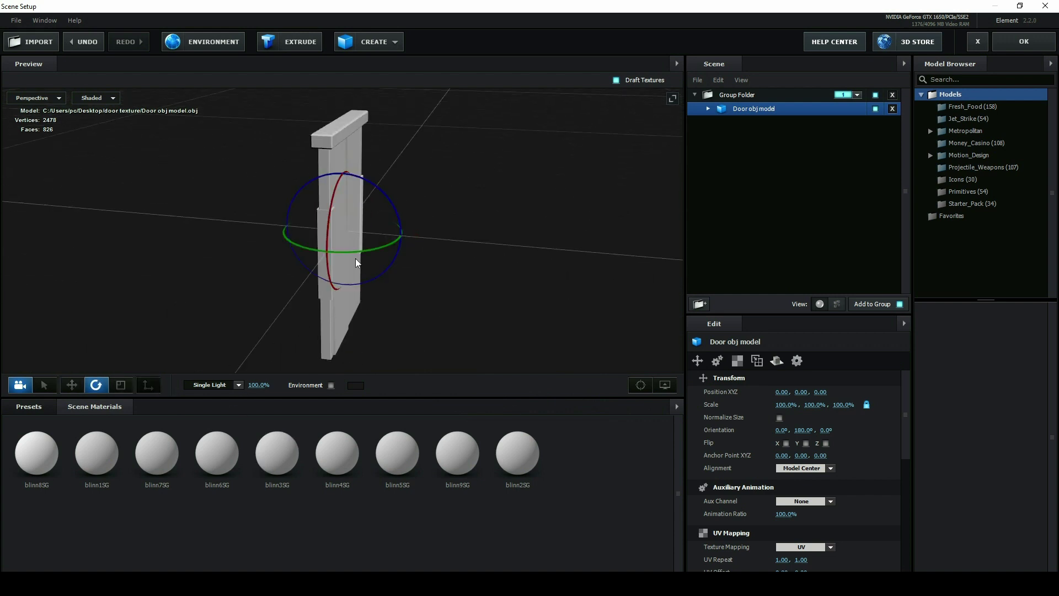
left_click(72, 385)
left_click(96, 384)
left_click_drag(338, 256, 489, 218)
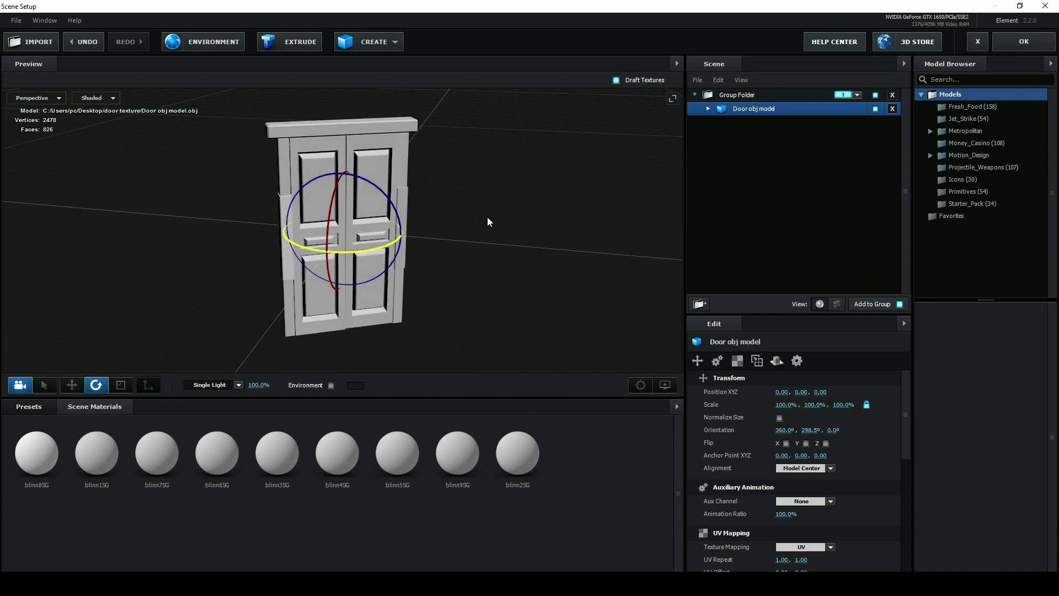
left_click_drag(405, 252, 428, 240)
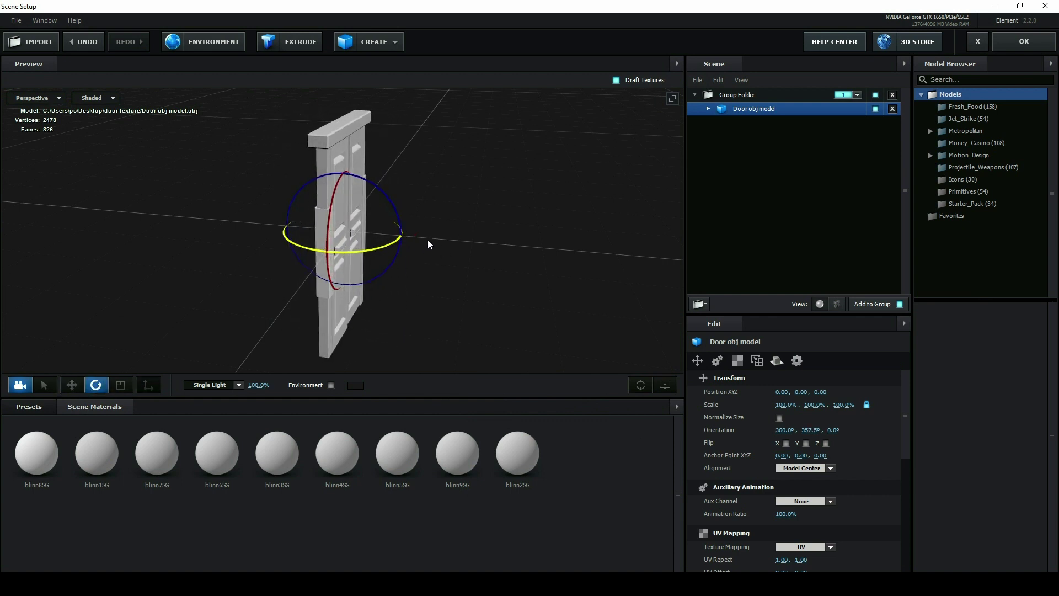
left_click(809, 430)
type("360")
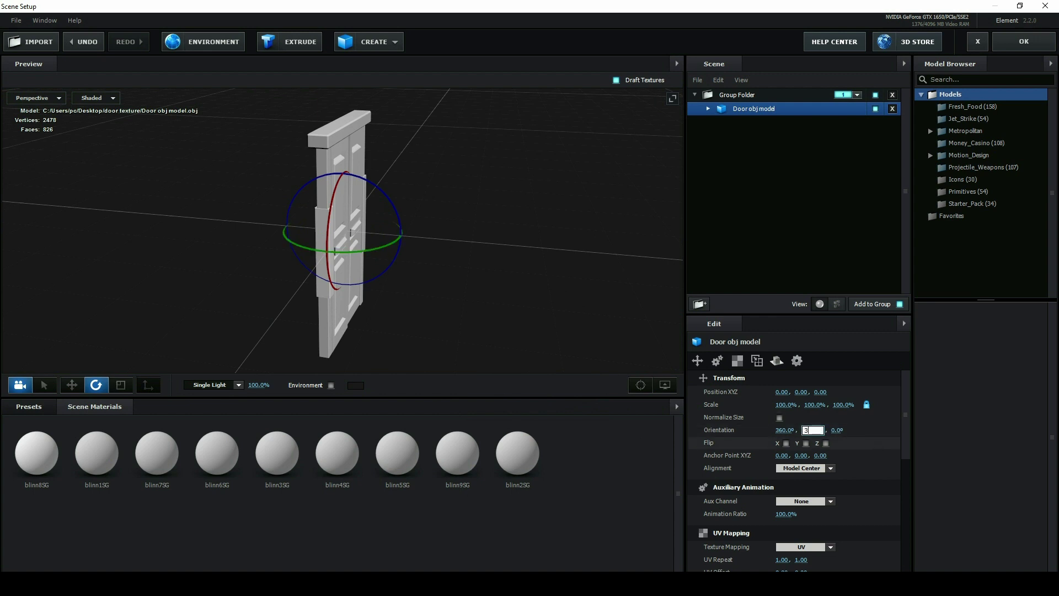
key("Return")
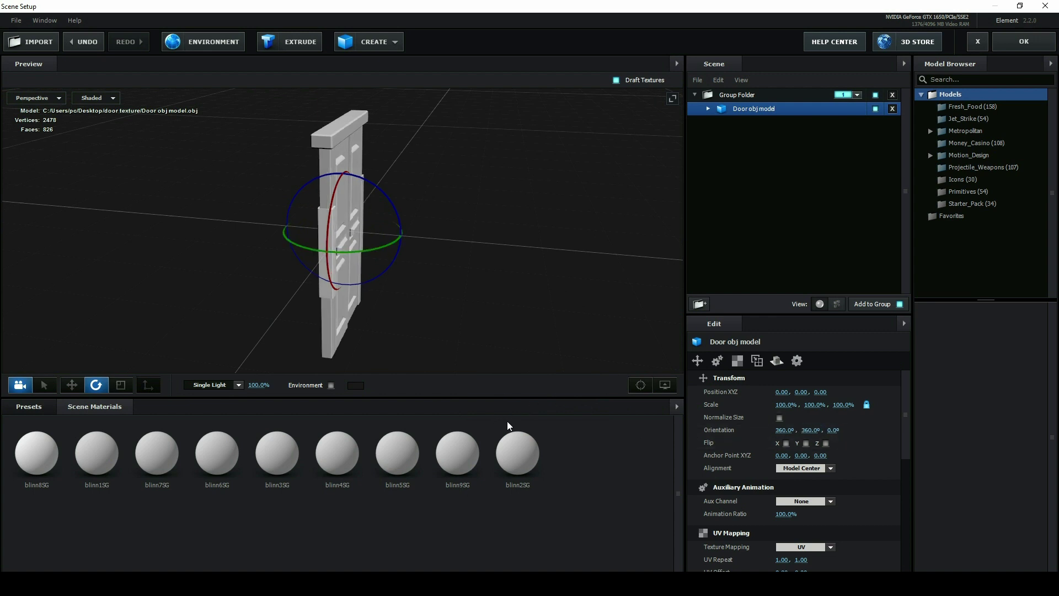
Align the door by its bottom and scale it up to about 190%
key("w")
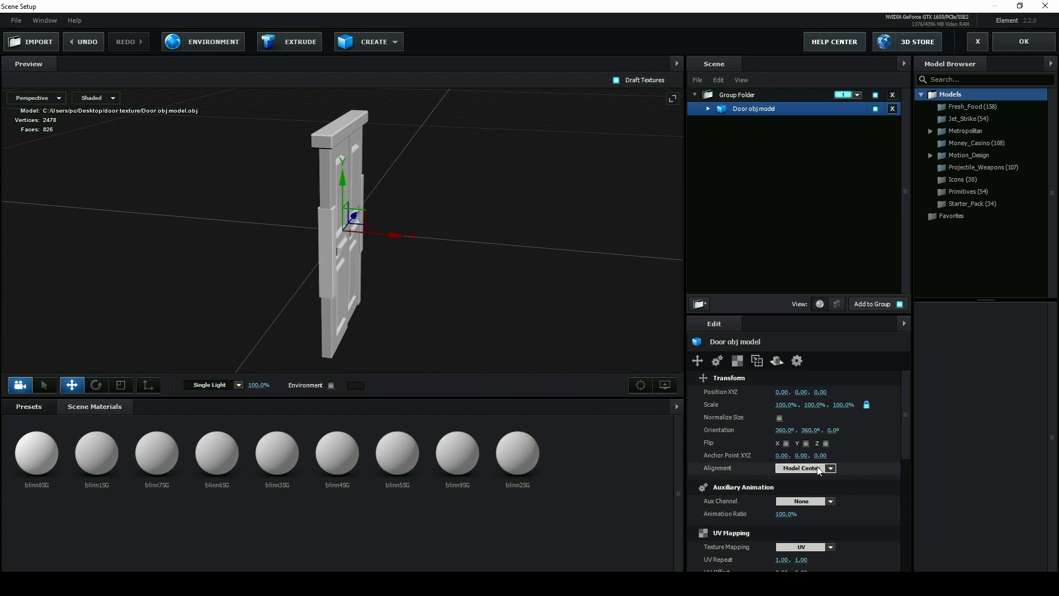
left_click(817, 468)
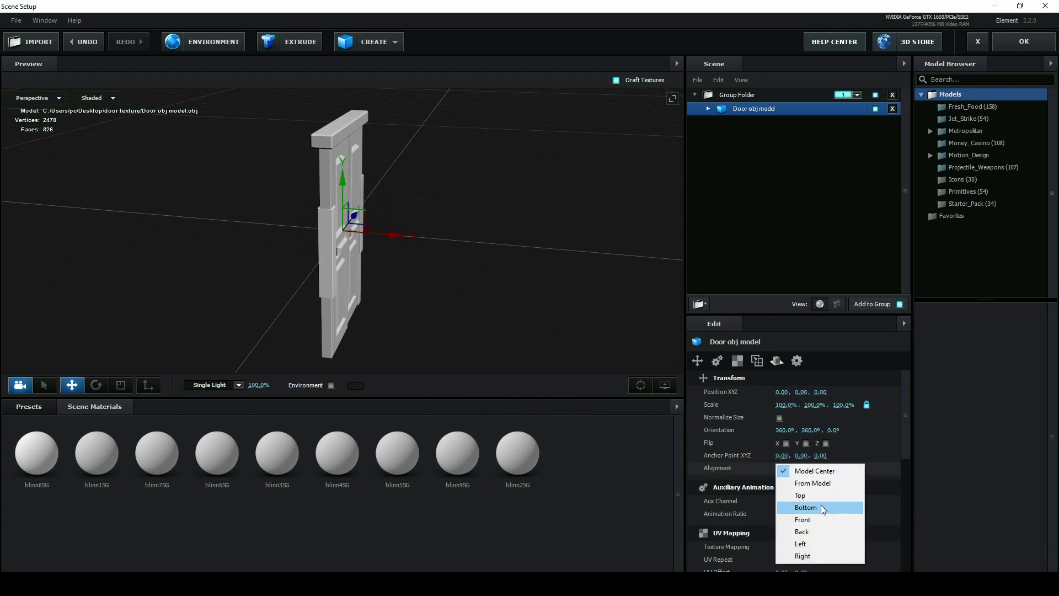
left_click(821, 505)
left_click_drag(559, 335, 468, 267)
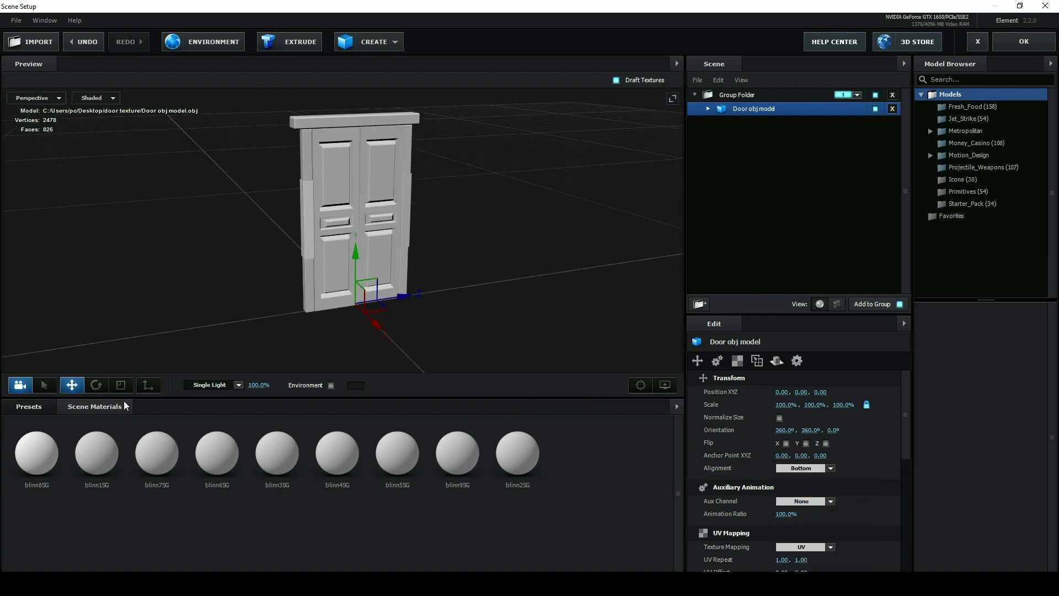
left_click(114, 388)
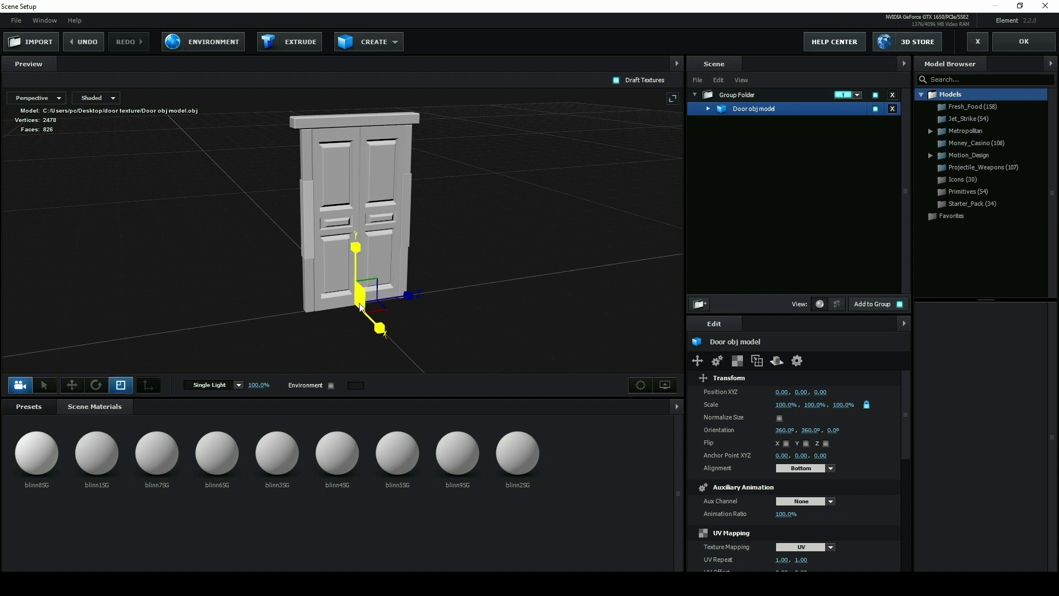
mouse_move(359, 302)
left_mouse_down()
mouse_move(506, 287)
mouse_move(488, 203)
mouse_move(617, 359)
left_mouse_up()
key("w")
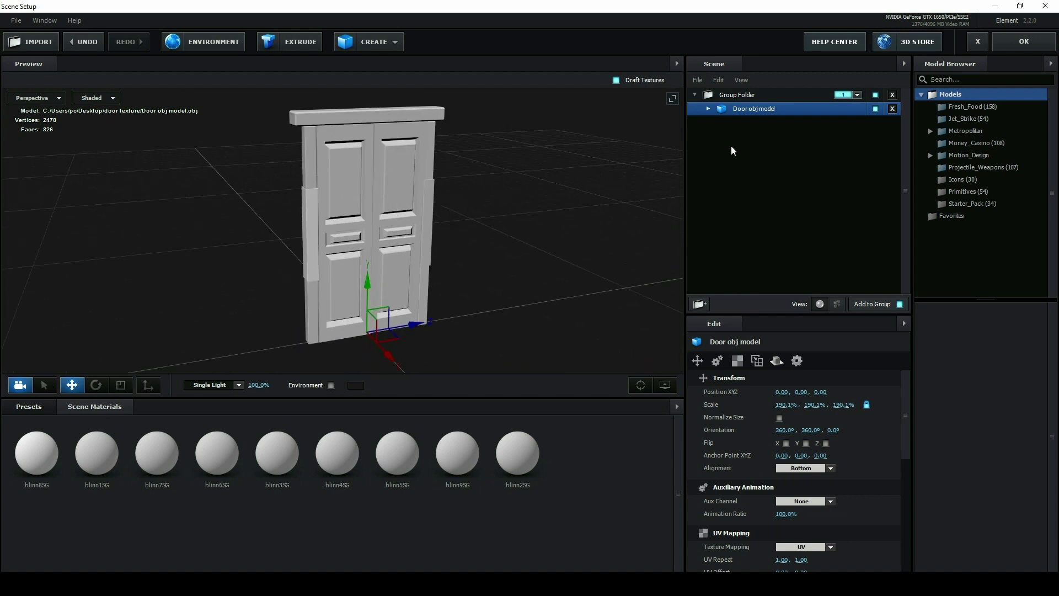
Expand right_middel_part2 group1 and select its blinn8SG material
left_click(708, 108)
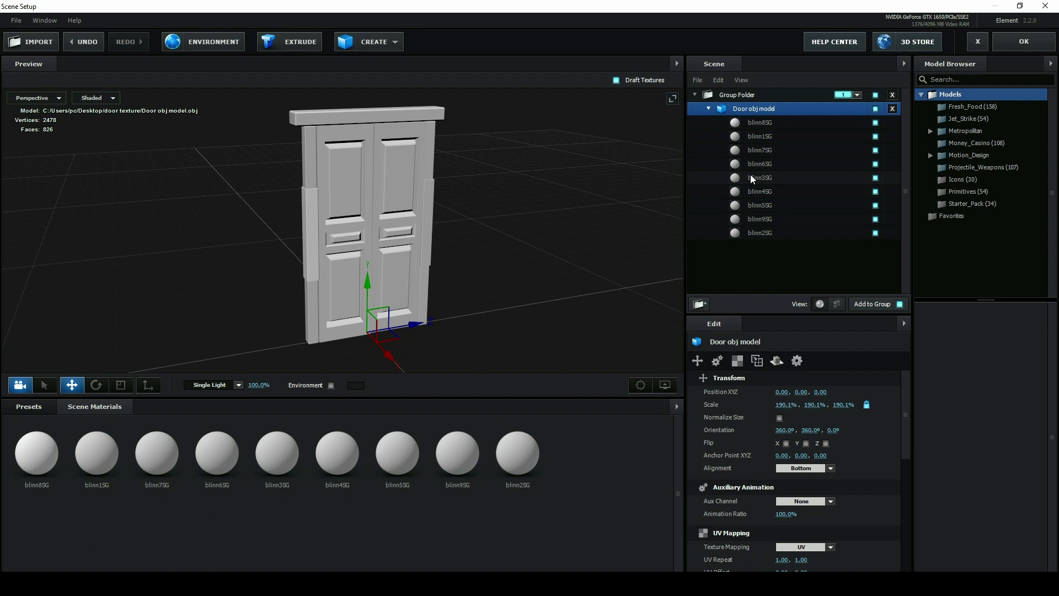
left_click(882, 121)
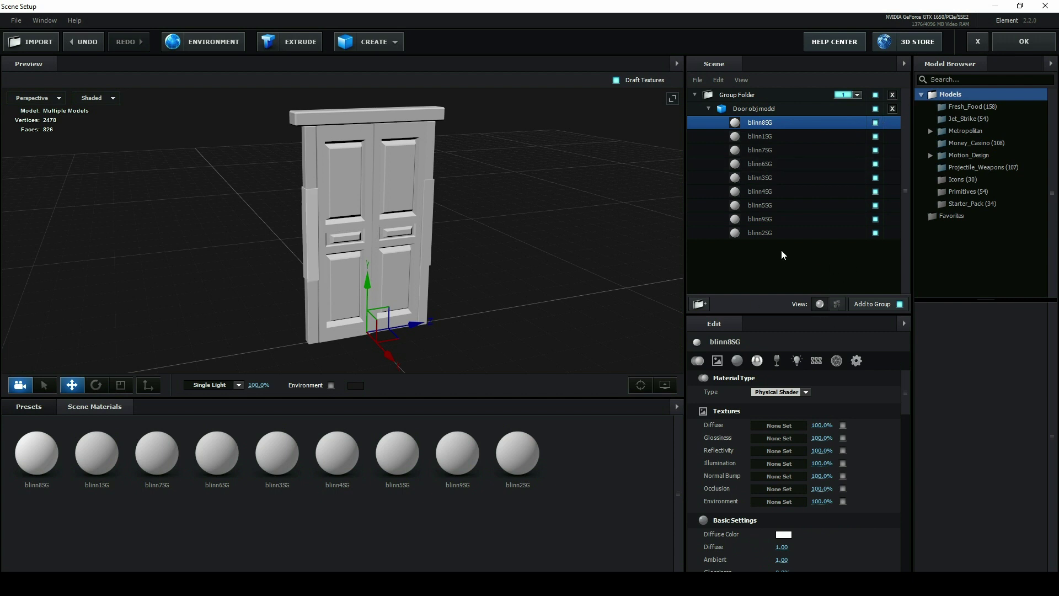
left_click(841, 305)
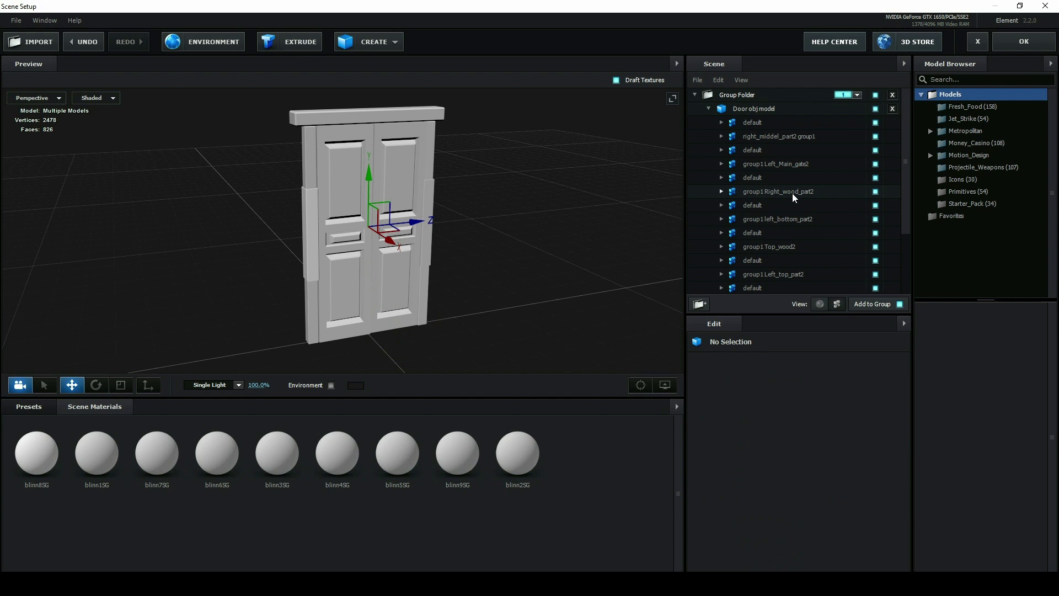
left_click(778, 135)
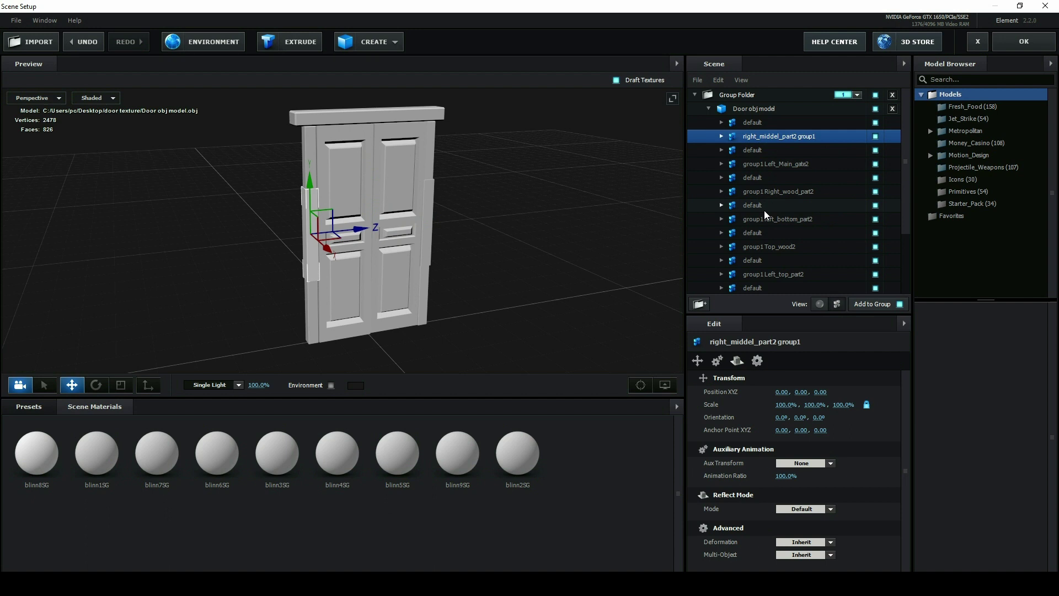
left_click(765, 123)
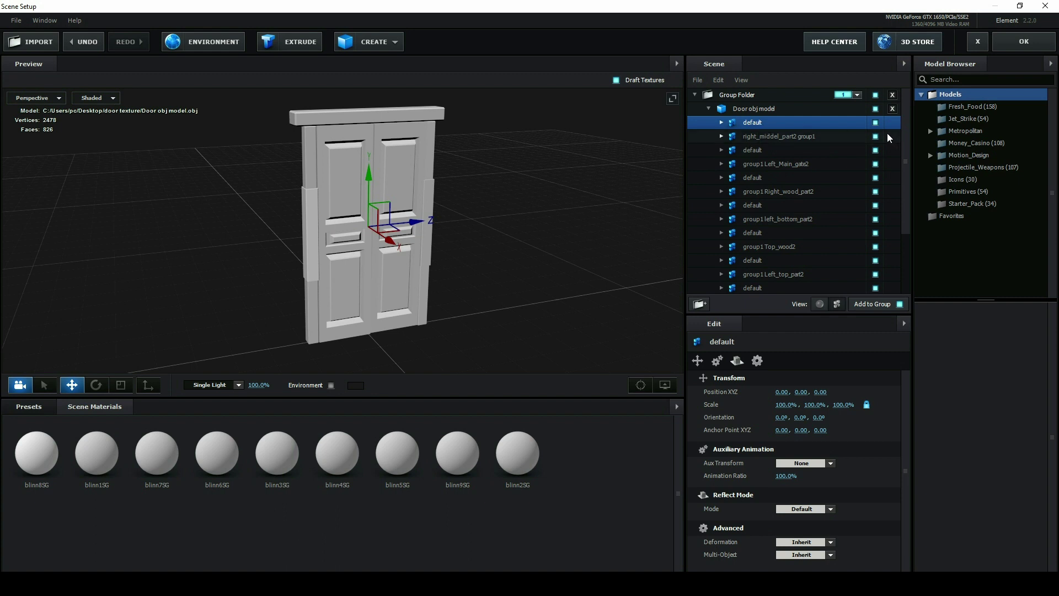
left_click(793, 138)
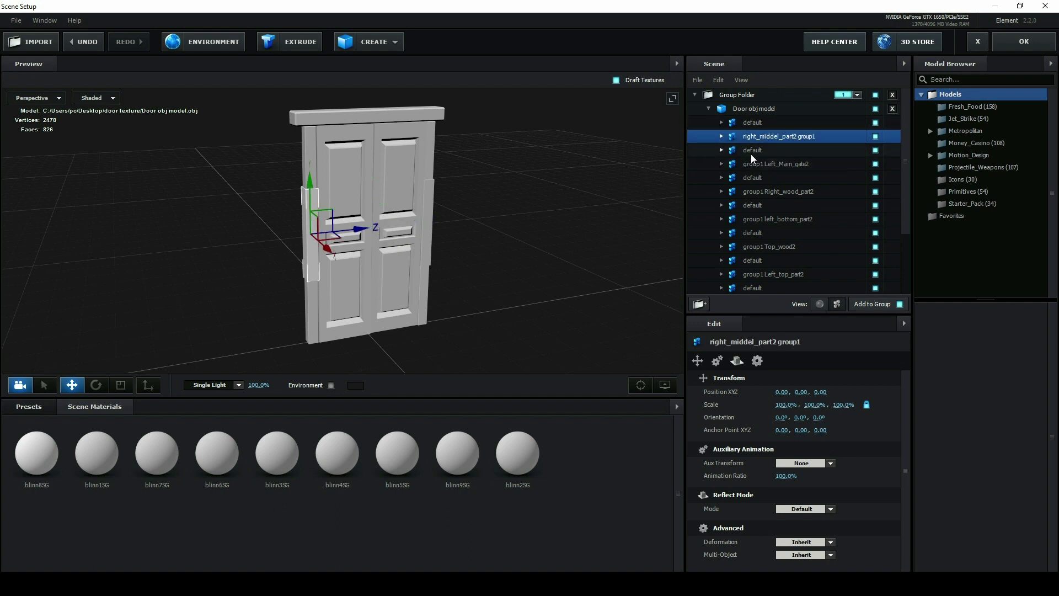
left_click(723, 137)
left_click(785, 151)
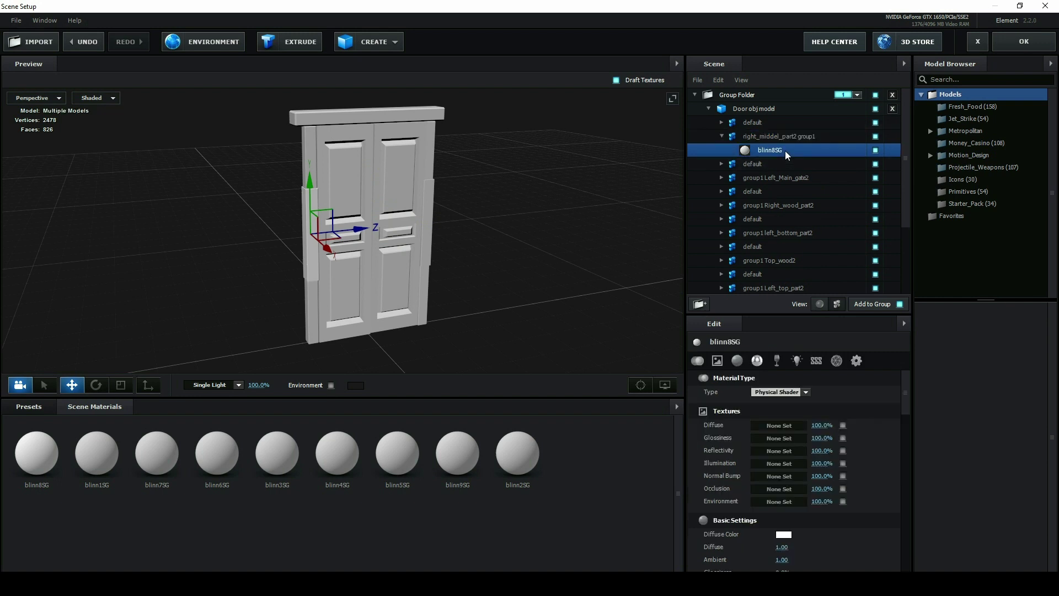
Load Right Middel BaseColor.png as the Diffuse texture of blinn8SG
left_click(768, 429)
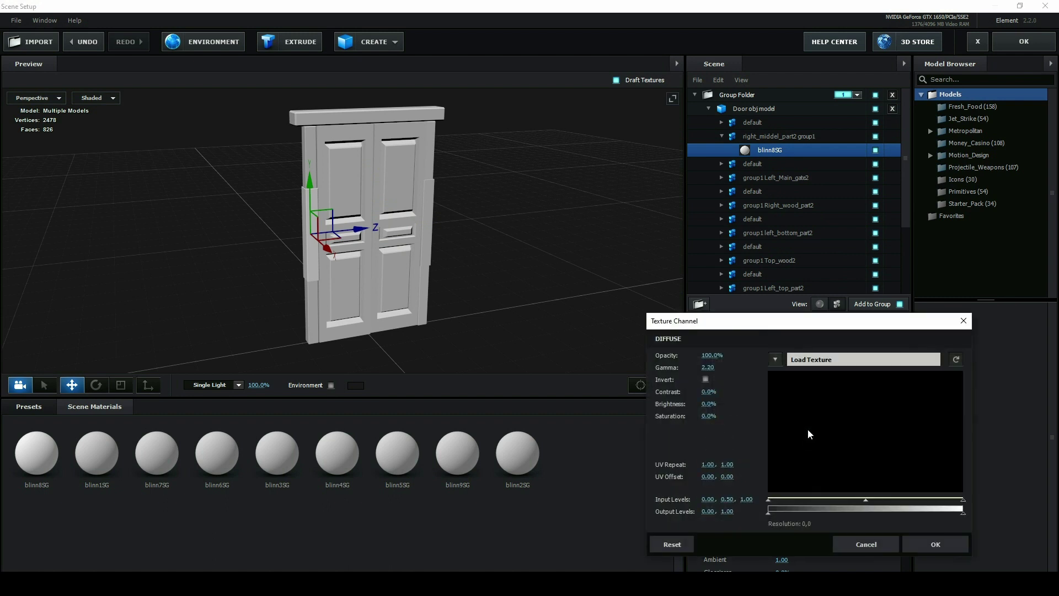
left_click(809, 363)
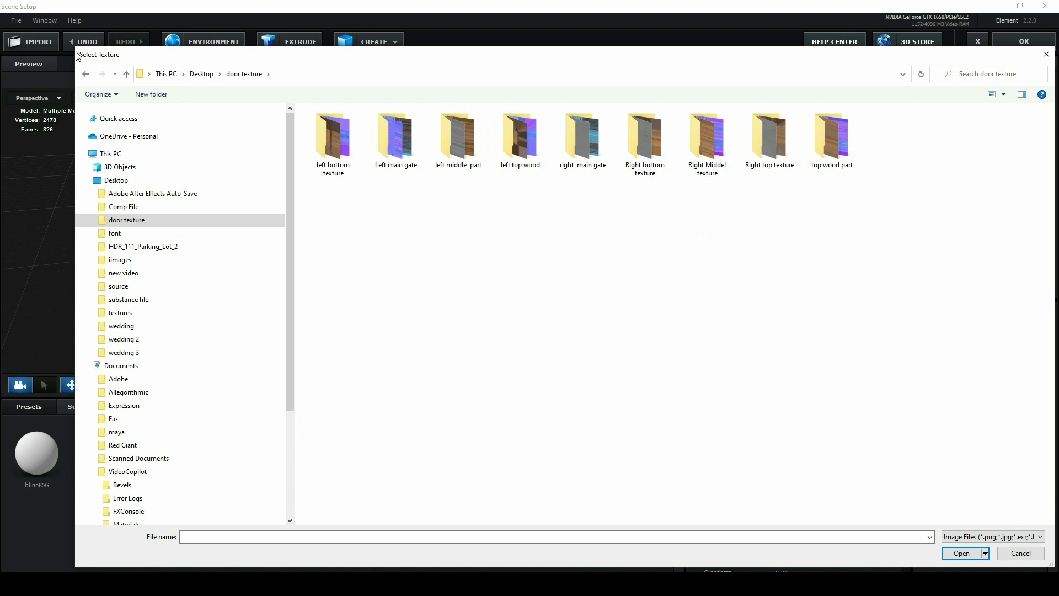
left_click_drag(73, 51, 503, 51)
mouse_move(613, 61)
left_mouse_down()
mouse_move(243, 177)
mouse_move(218, 112)
left_mouse_up()
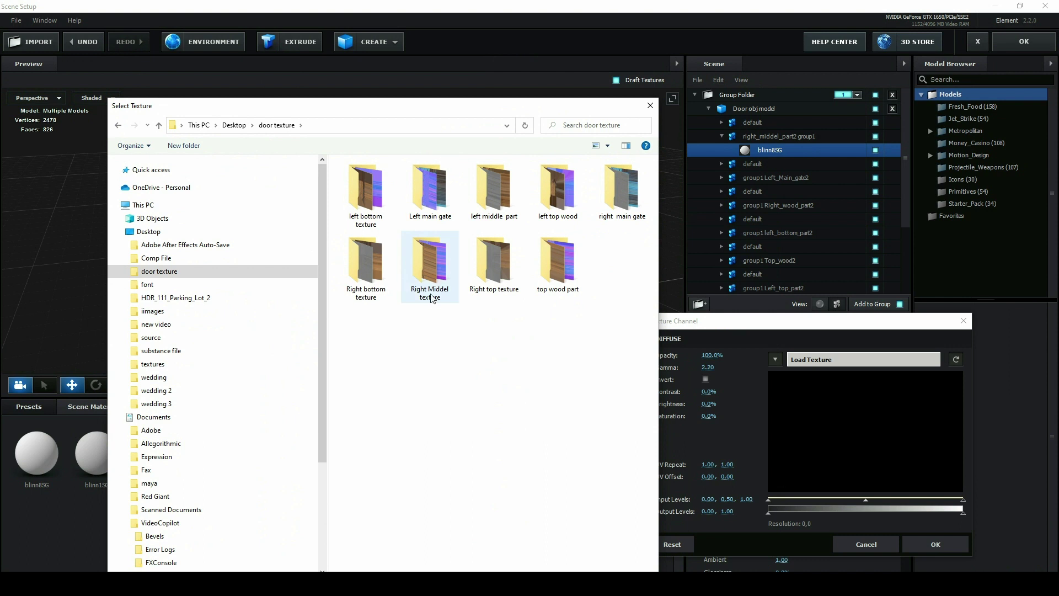
double_click(439, 273)
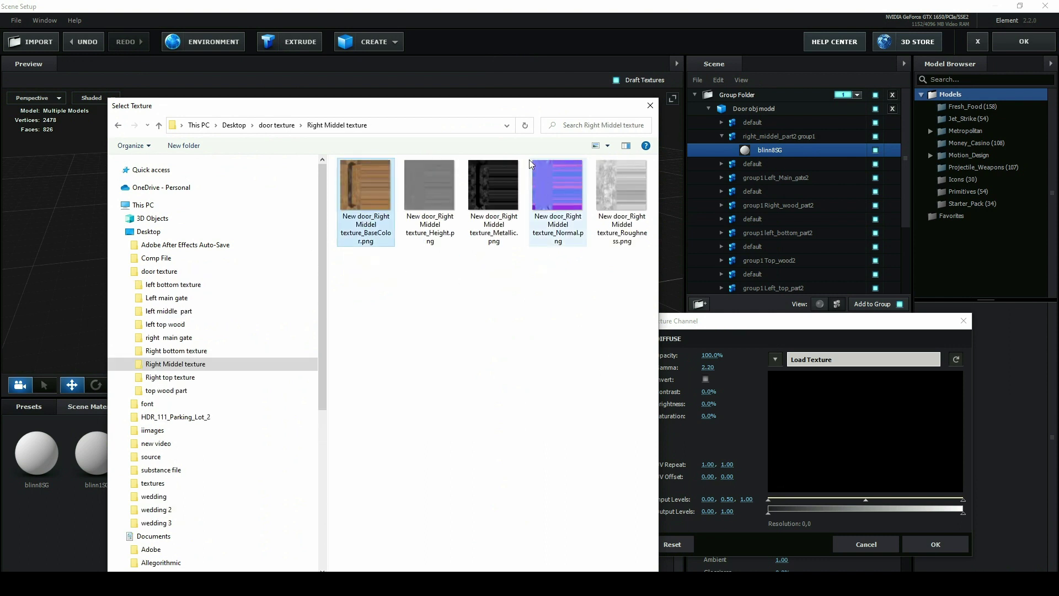
left_click(576, 554)
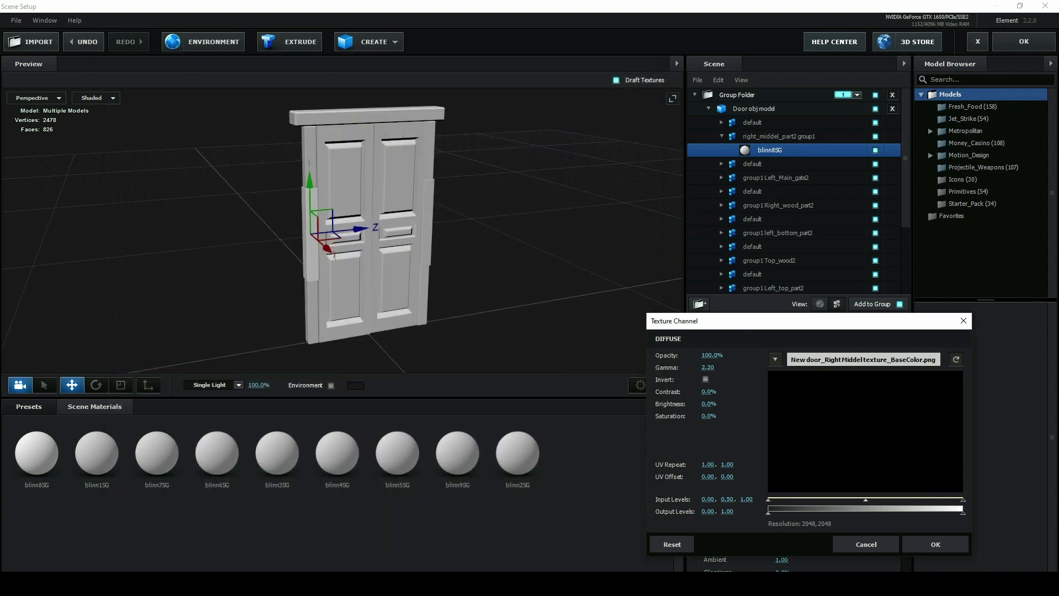
left_click(926, 548)
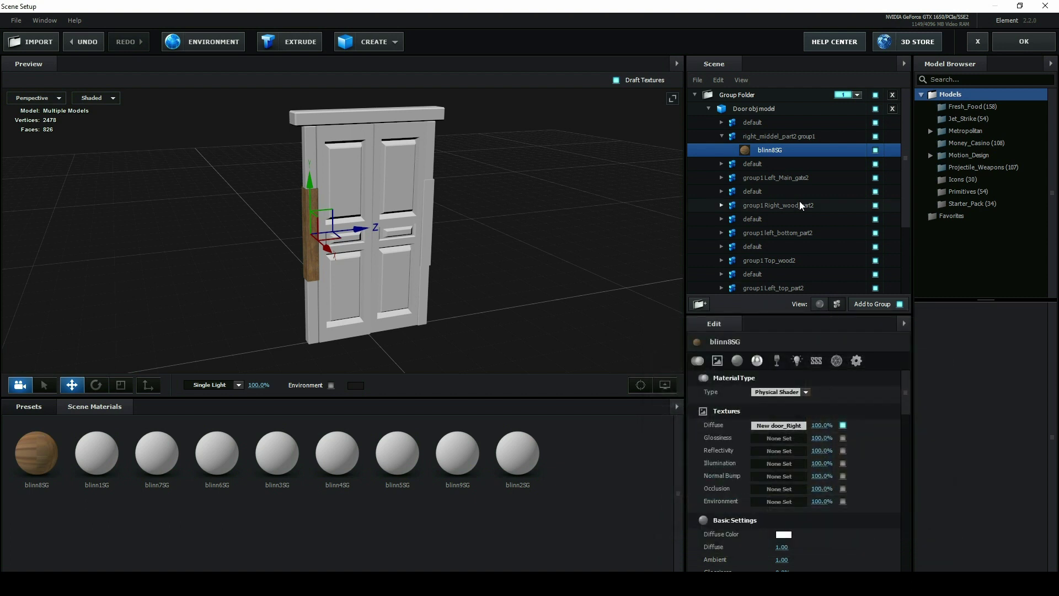
Add Normal.png as the Normal Bump map and turn off Draft Textures for full-quality wood
left_click(780, 475)
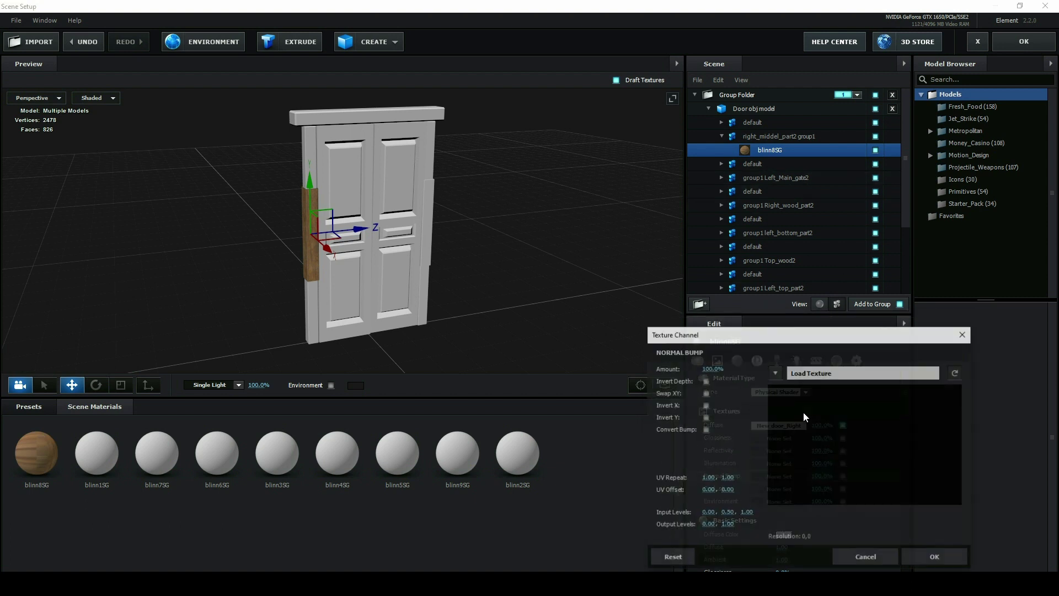
left_click(804, 379)
left_click(955, 137)
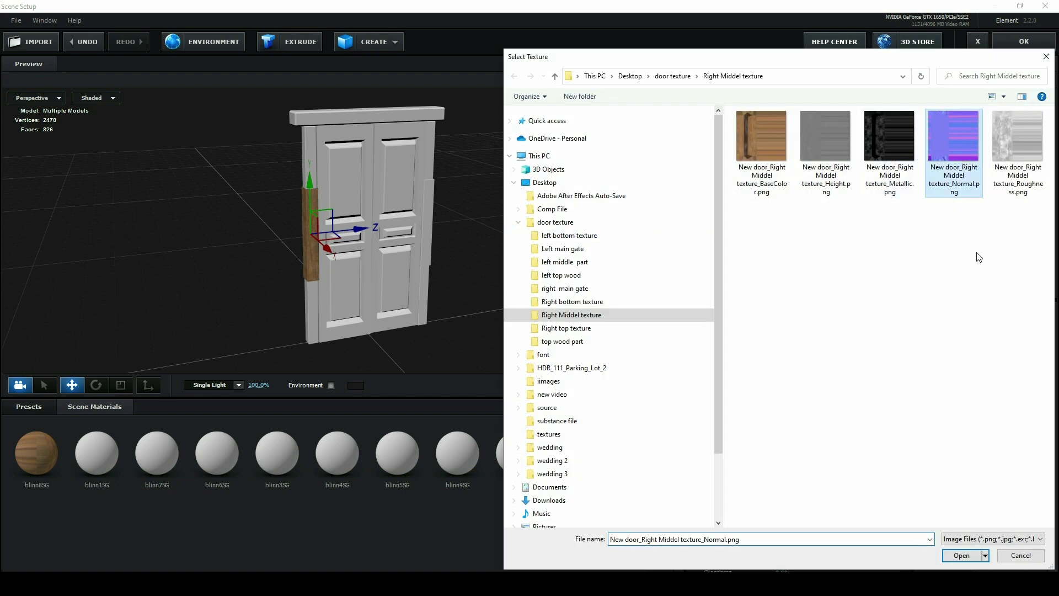
left_click(961, 554)
left_click(950, 551)
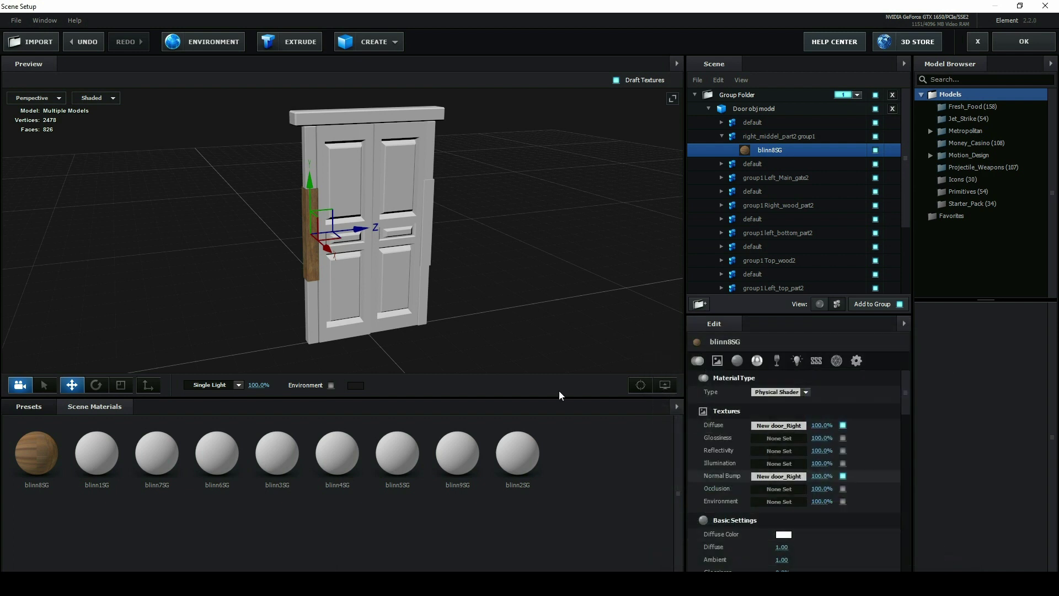
key("f")
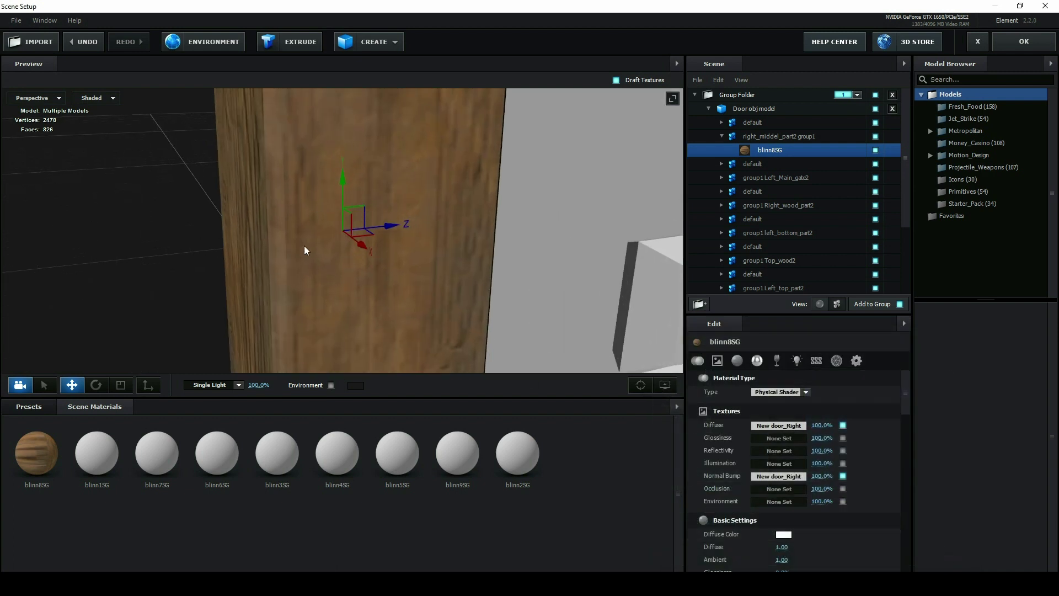
left_click_drag(304, 250, 296, 239)
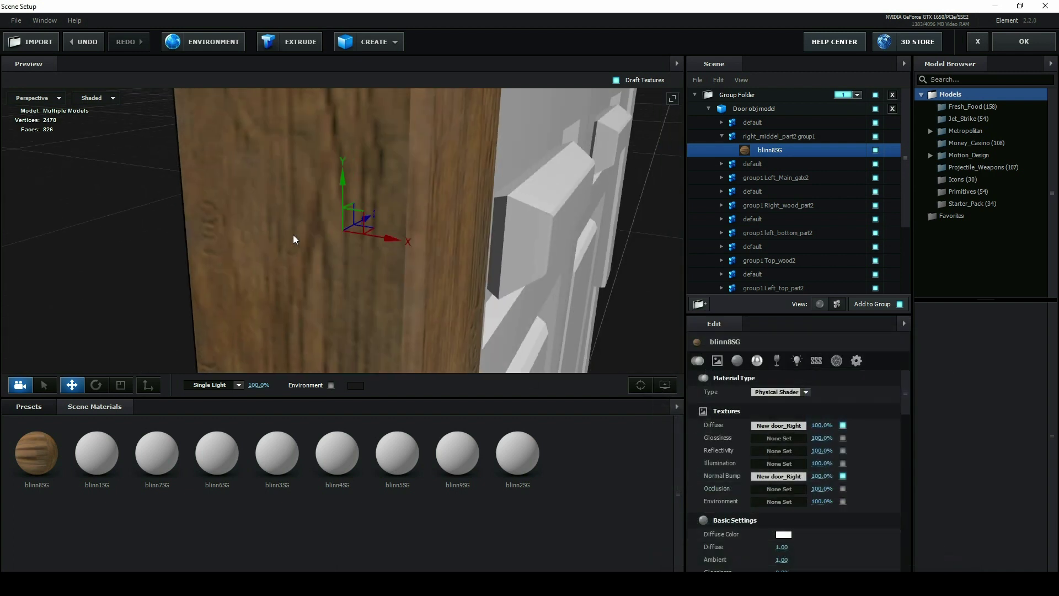
left_click(617, 80)
mouse_move(357, 182)
left_mouse_down()
mouse_move(452, 164)
mouse_move(459, 212)
mouse_move(514, 154)
left_mouse_up()
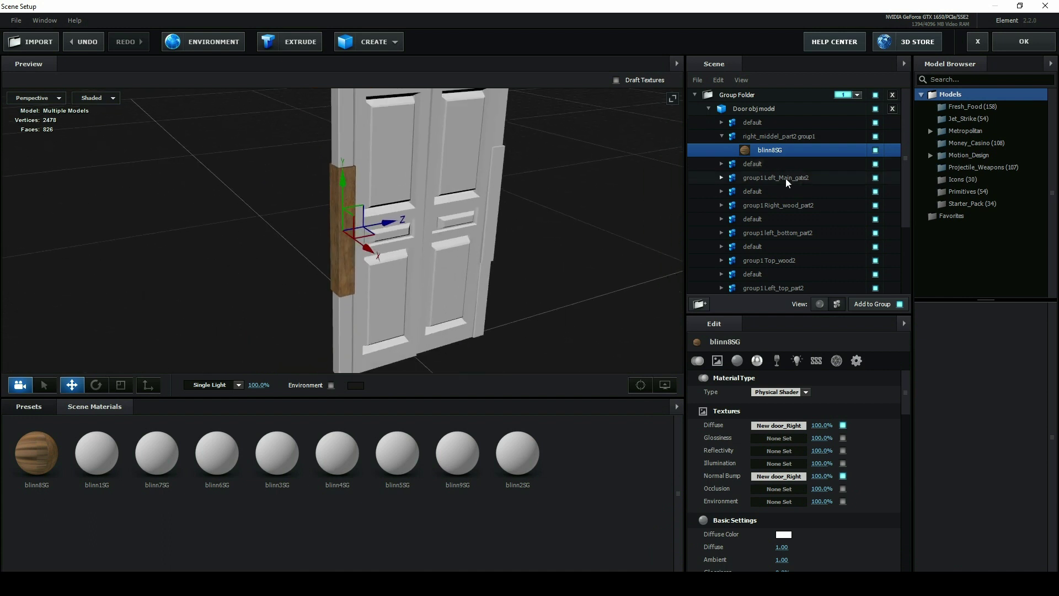
Select blinn1SG under group1 Left_Main_gate2 and load Left main gate BaseColor.png as its Diffuse
left_click(765, 177)
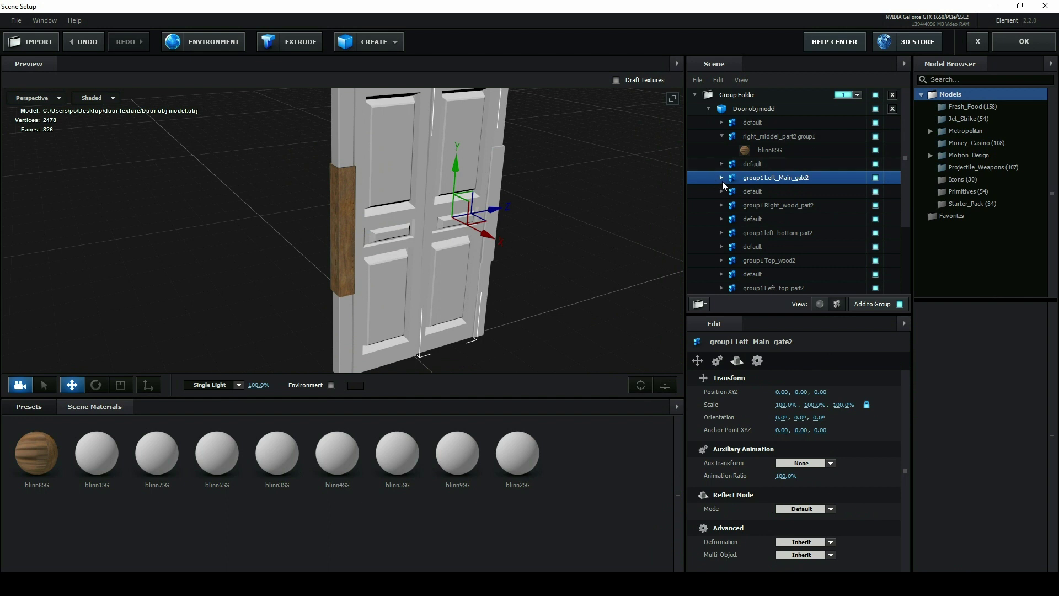
left_click(721, 178)
left_click(778, 192)
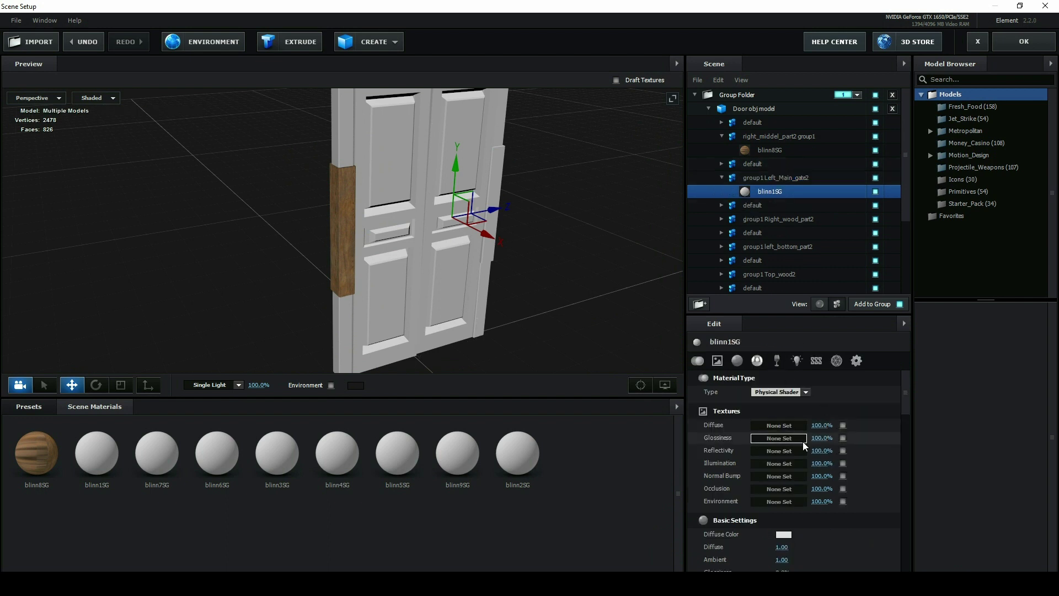
left_click(786, 431)
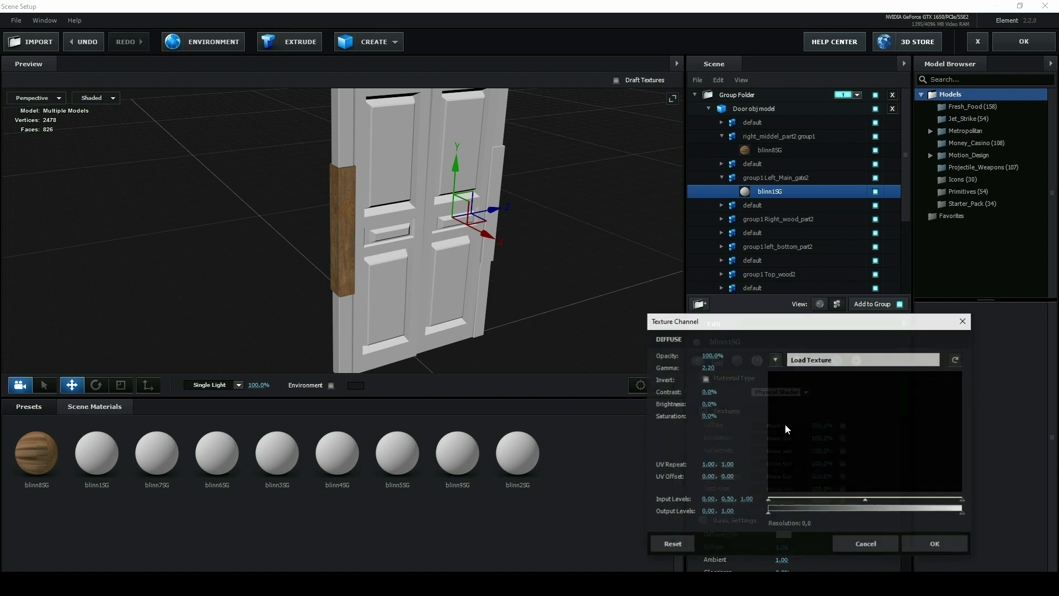
left_click(806, 361)
mouse_move(674, 56)
left_mouse_down()
mouse_move(425, 137)
mouse_move(231, 57)
left_mouse_up()
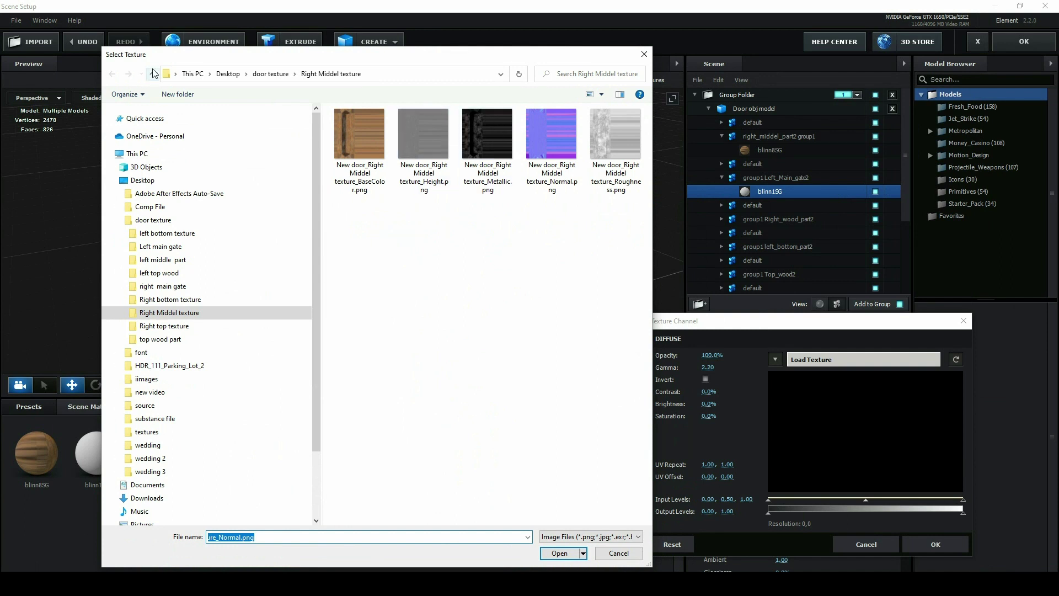
left_click(153, 74)
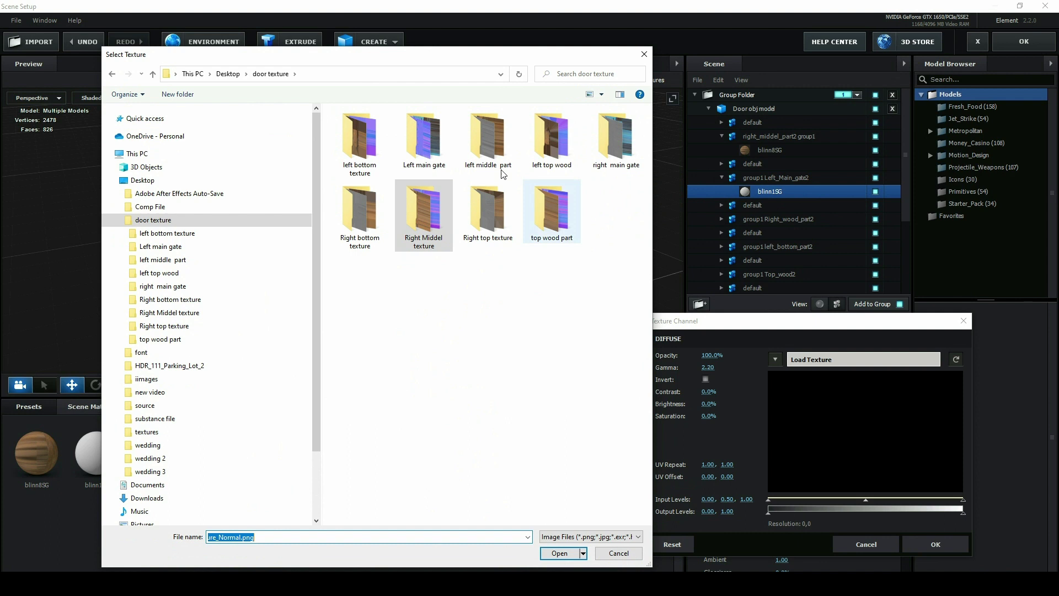
double_click(424, 141)
left_click(368, 188)
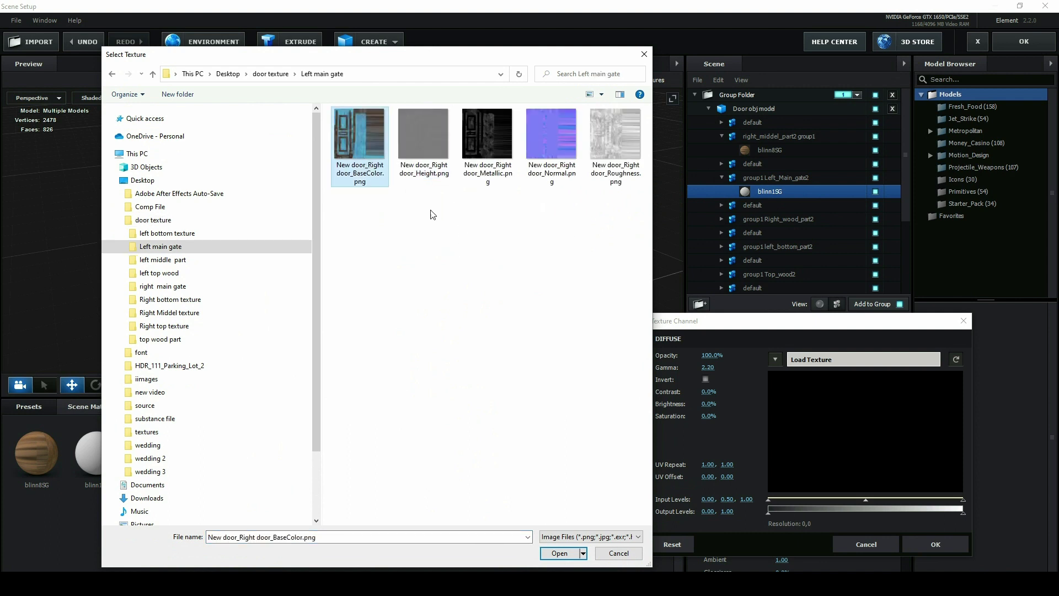
left_click(571, 554)
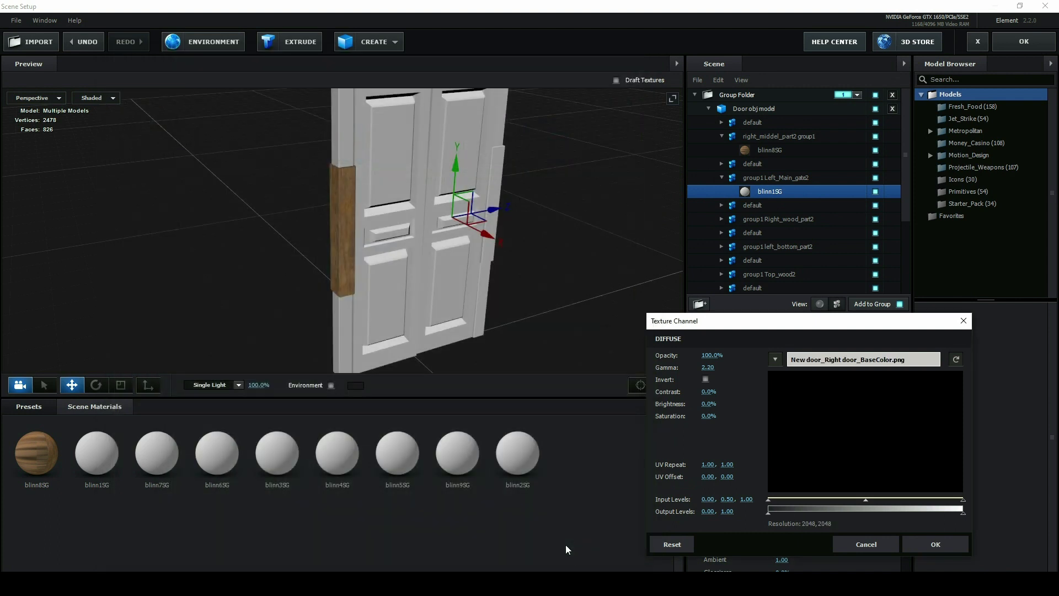
left_click(927, 545)
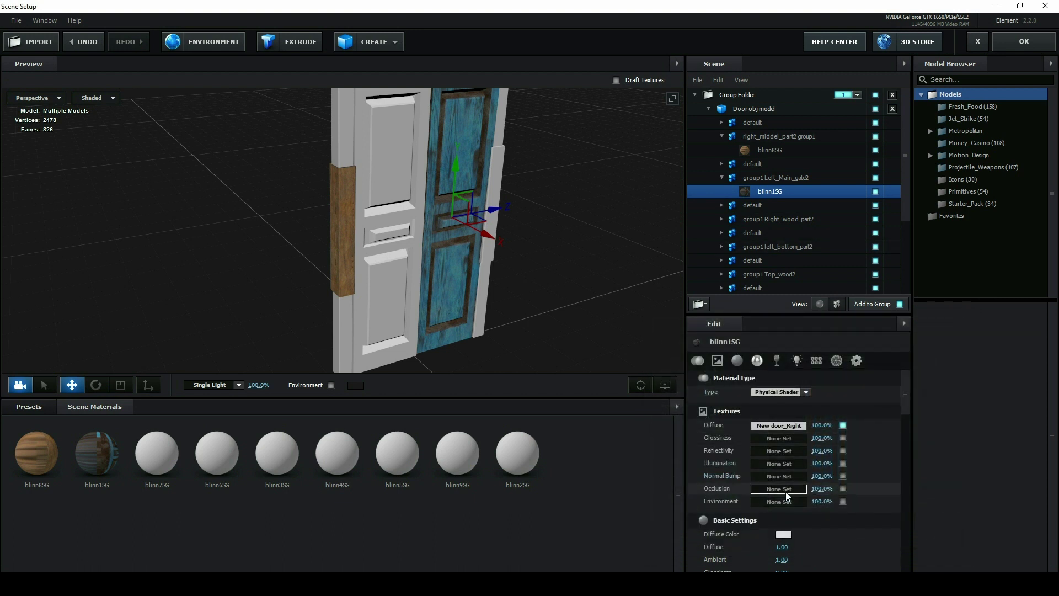
Load the Left main gate Normal.png into Normal Bump and confirm
left_click(779, 476)
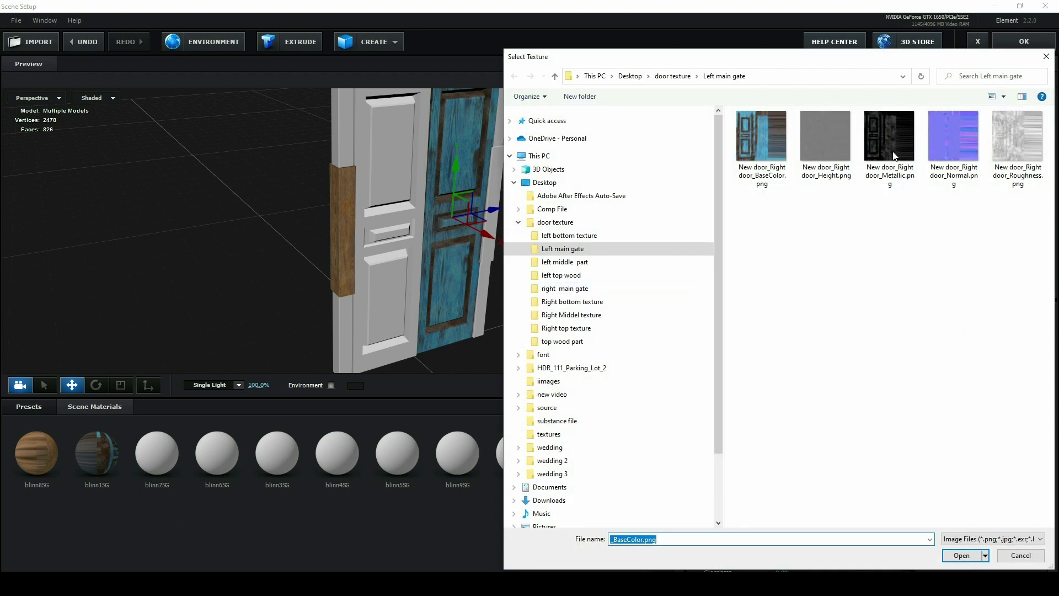
left_click(954, 138)
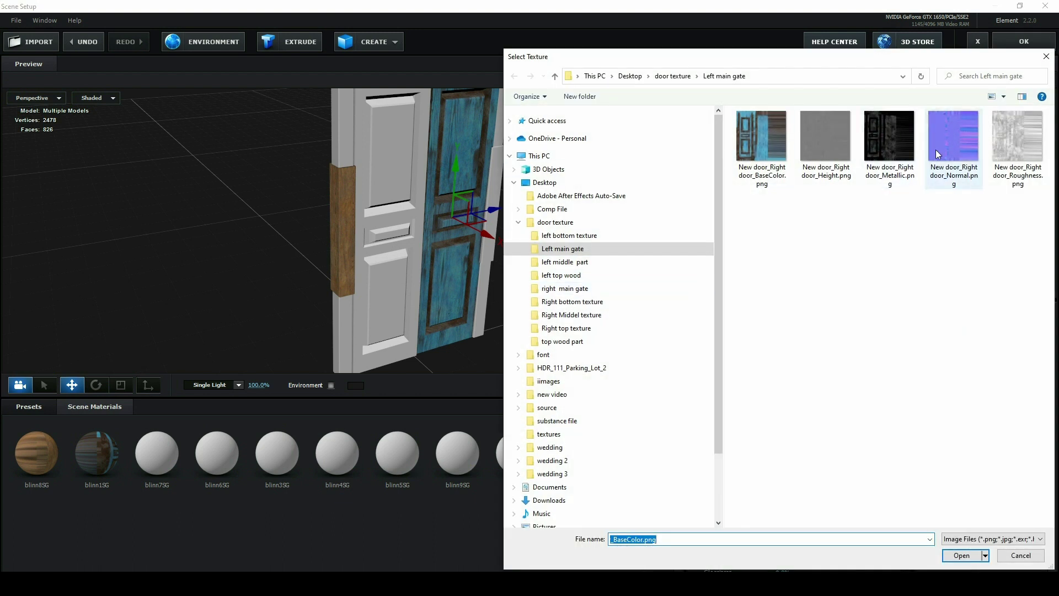
left_click(960, 555)
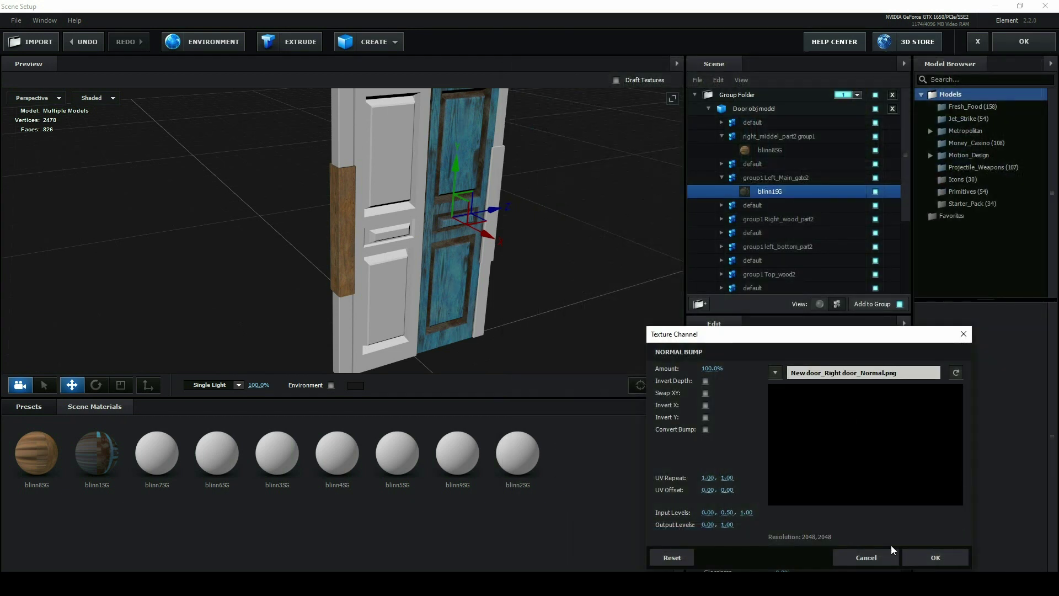
left_click(922, 555)
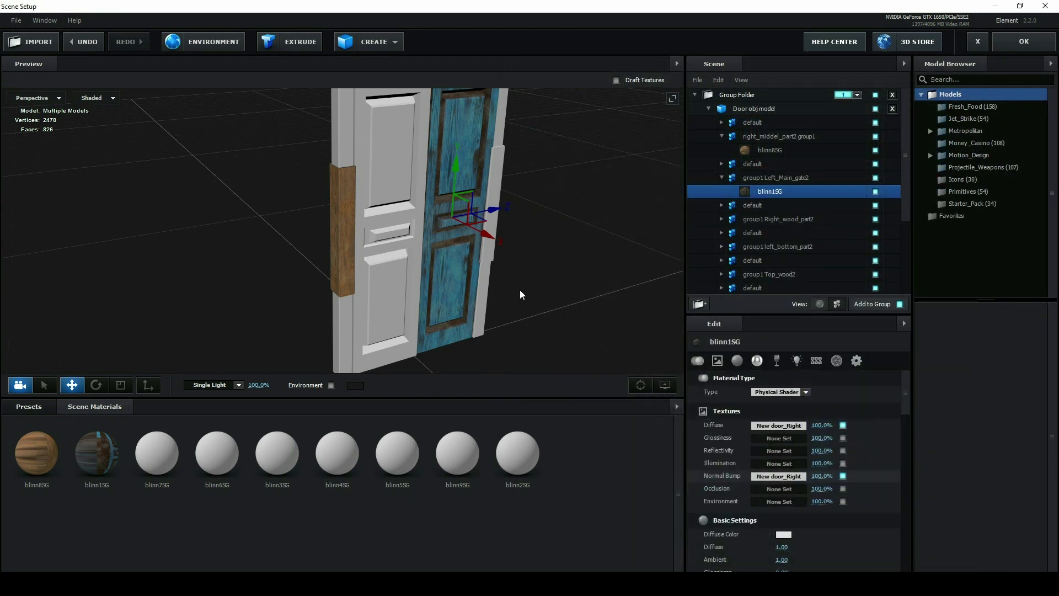
left_click_drag(520, 290, 577, 270)
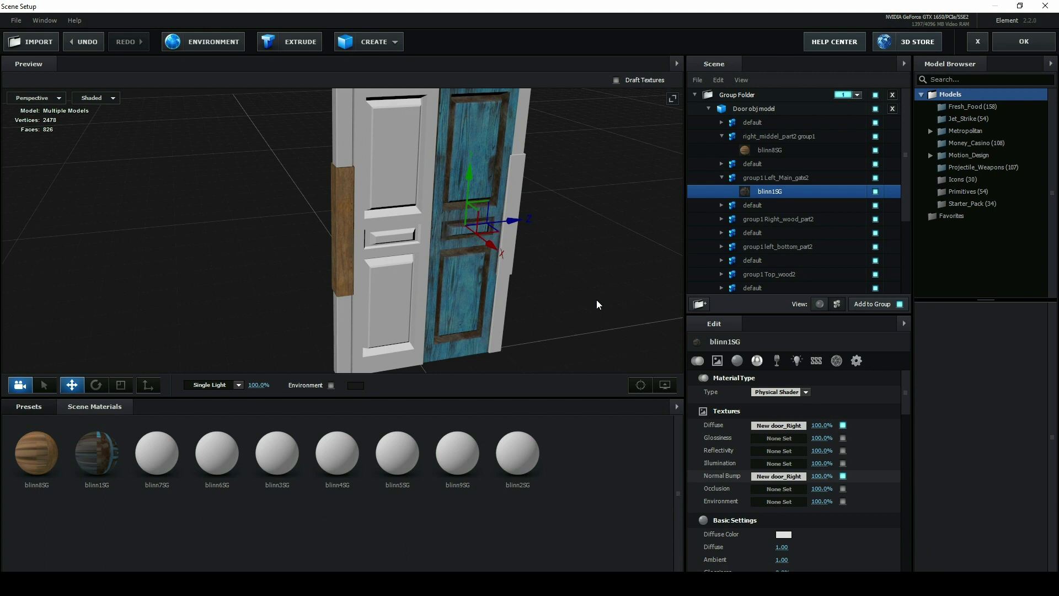
Select the right wood trim's material and tilt the view up to the door's top header
left_click(505, 288)
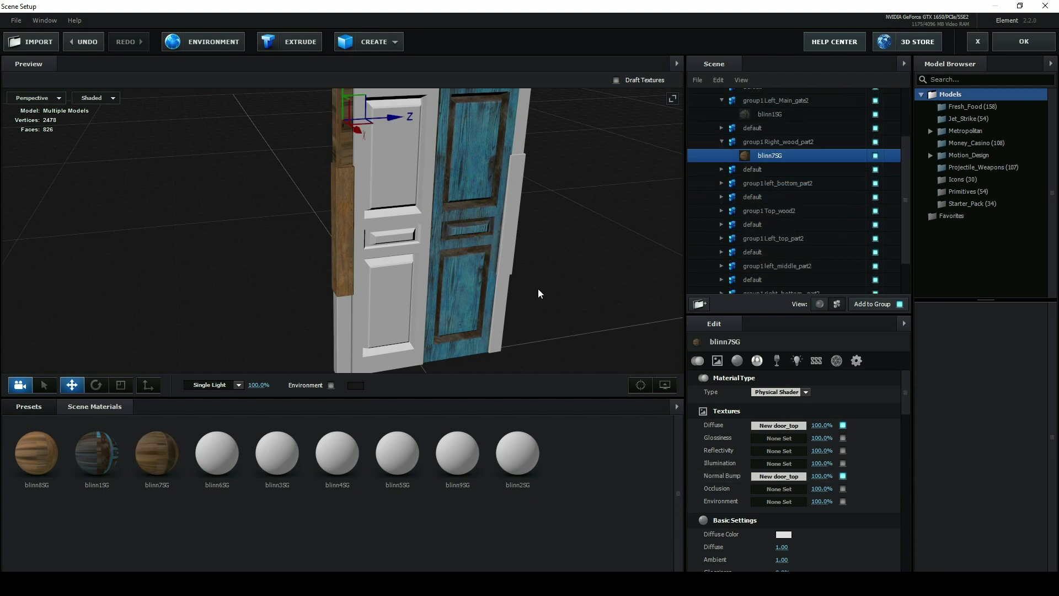
left_click_drag(462, 305, 488, 206)
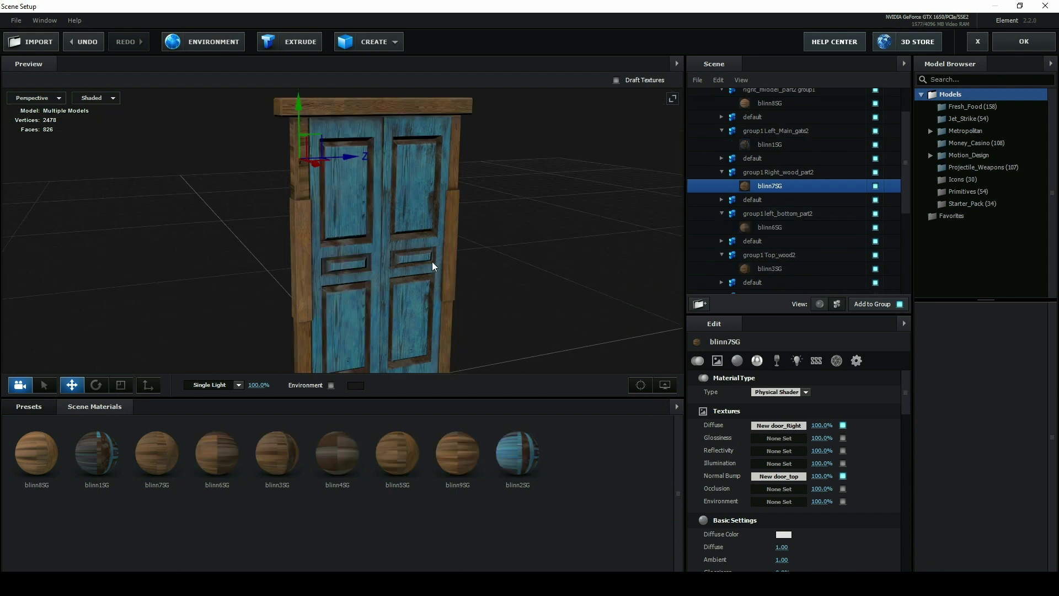
left_click(390, 47)
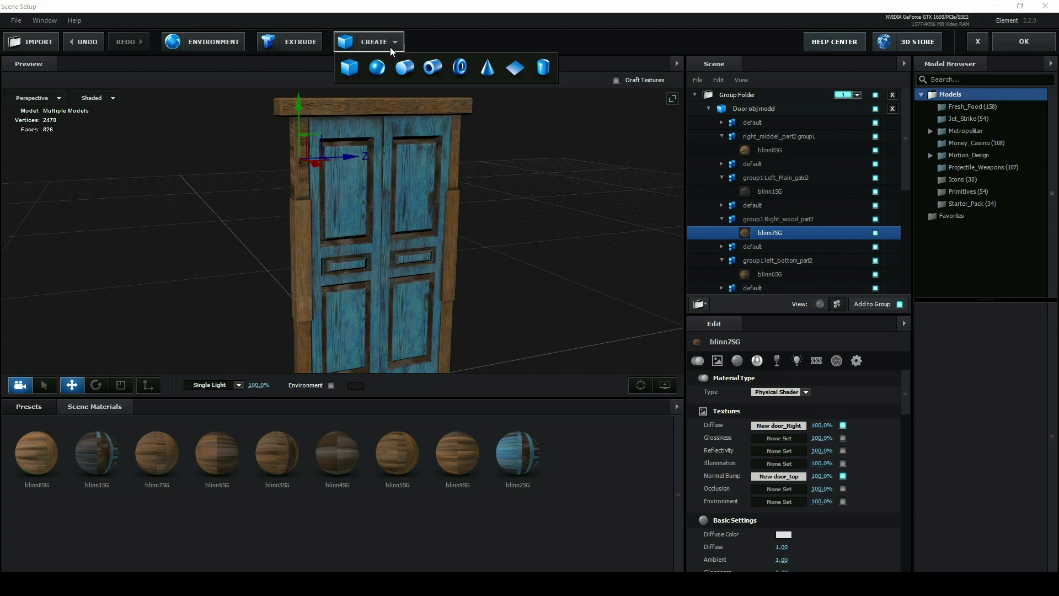
Add a Plane Model primitive and scale it to 212.1% as a floor under the door
left_click(518, 75)
scroll(533, 201, "down", 3)
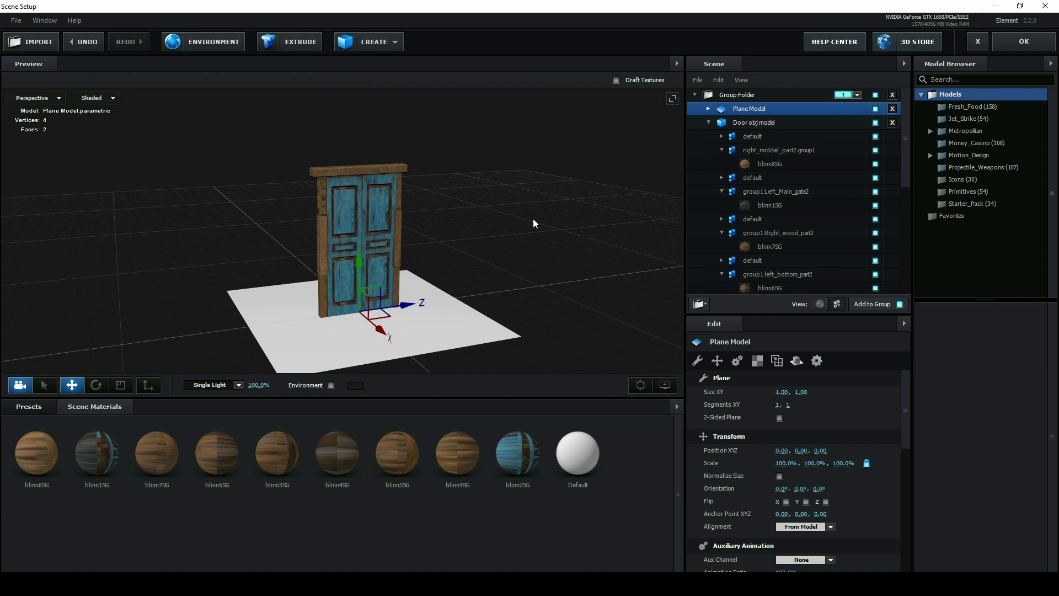
key("r")
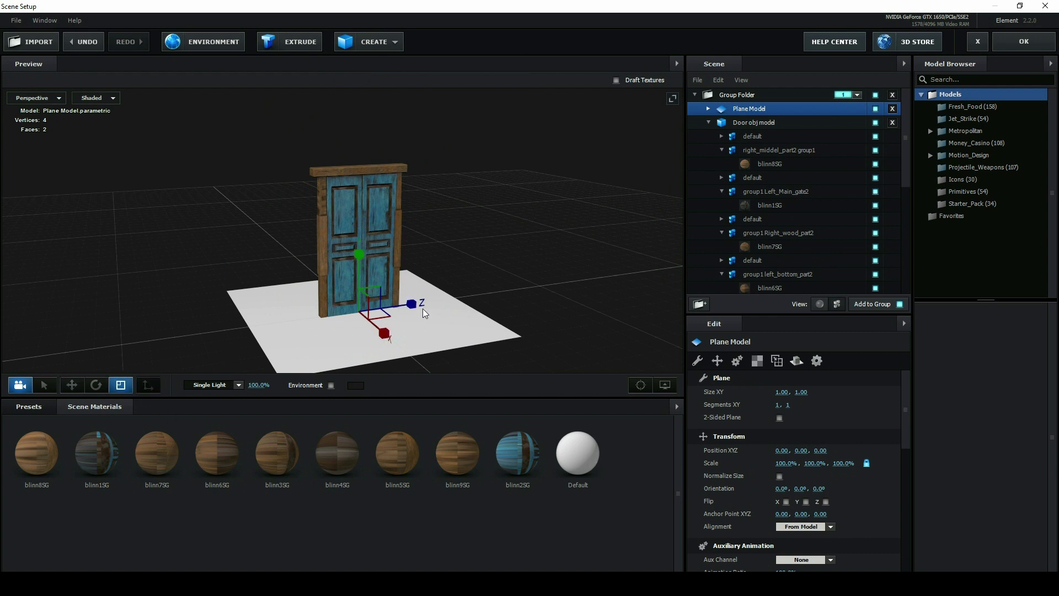
left_click_drag(423, 309, 457, 304)
left_click_drag(342, 307, 454, 286)
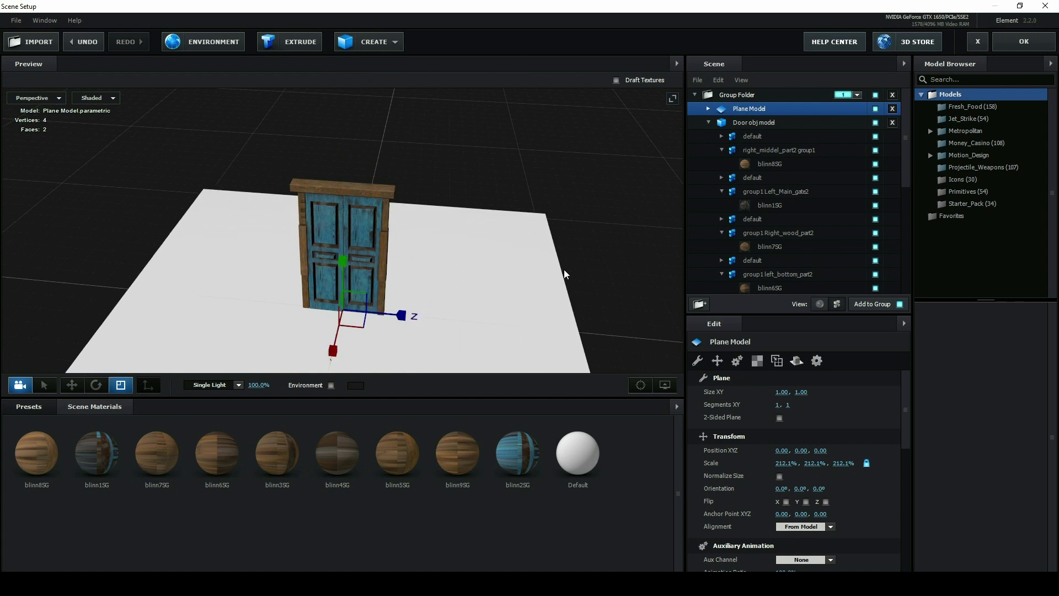
left_click_drag(564, 272, 548, 243)
key("w")
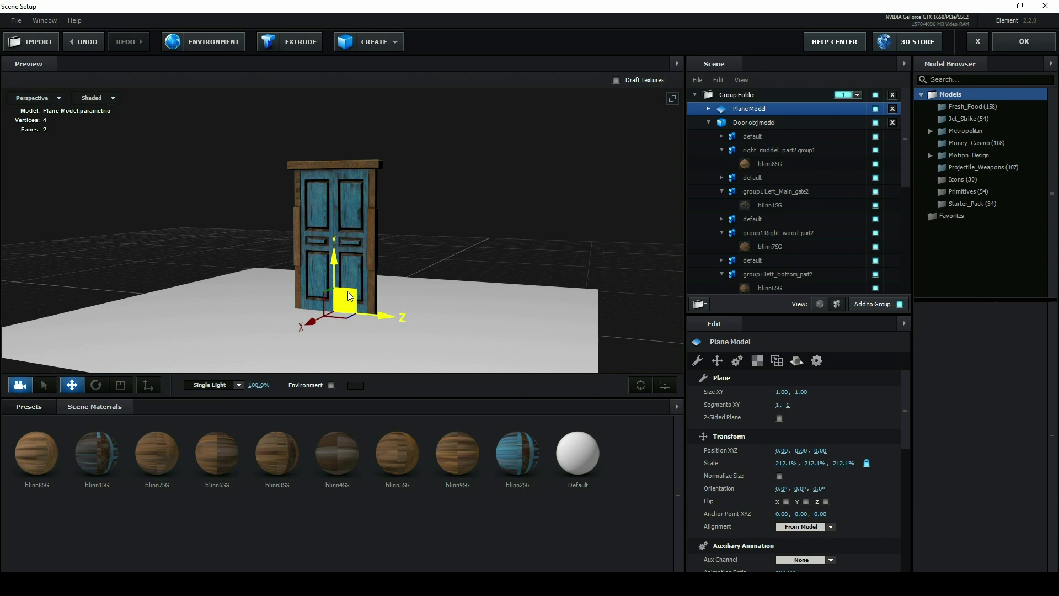
scroll(407, 273, "up", 5)
Turn on Matte Shadow in the Plane Model's Default material Advanced settings
mouse_move(435, 98)
left_mouse_down()
mouse_move(347, 183)
mouse_move(362, 182)
left_mouse_up()
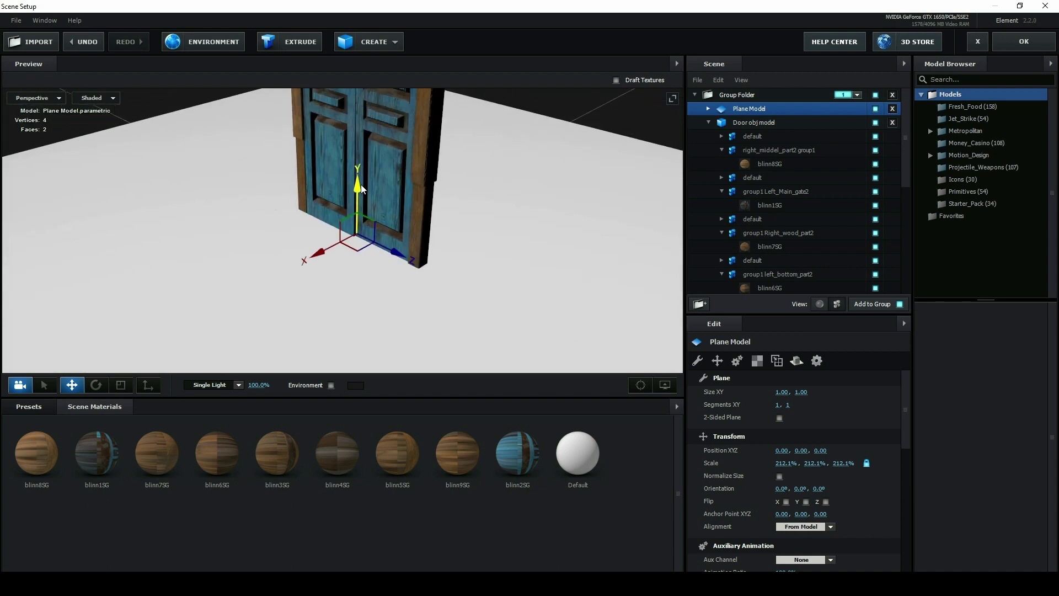
left_click(708, 108)
left_click(776, 125)
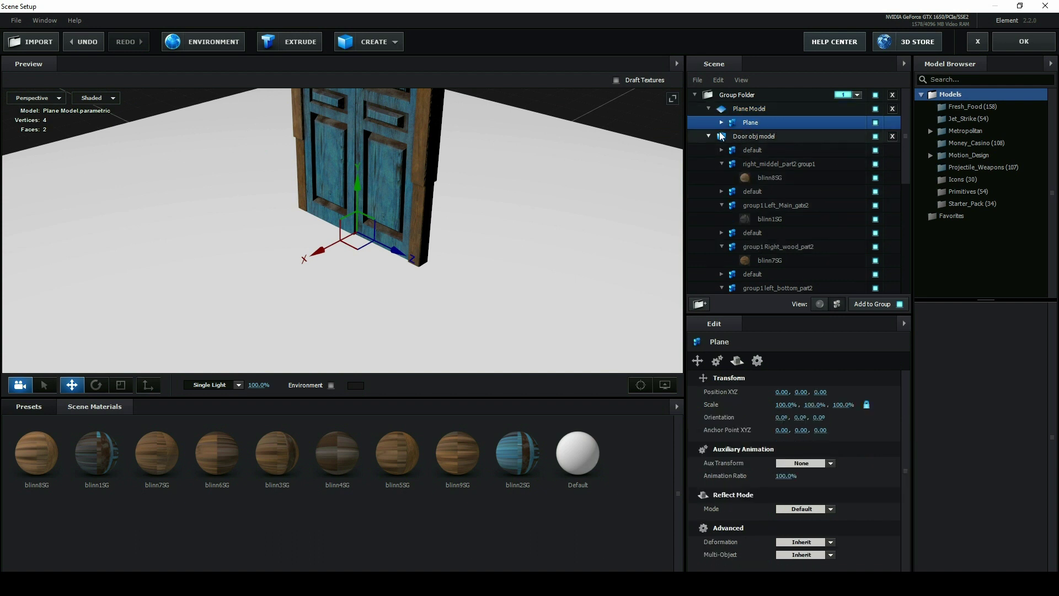
left_click(751, 136)
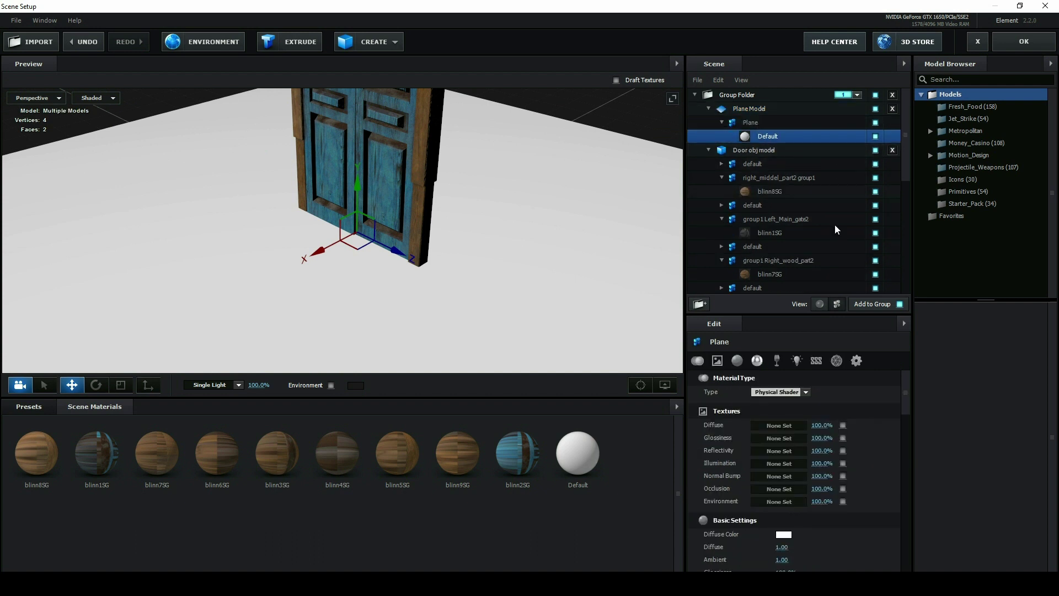
left_click(855, 362)
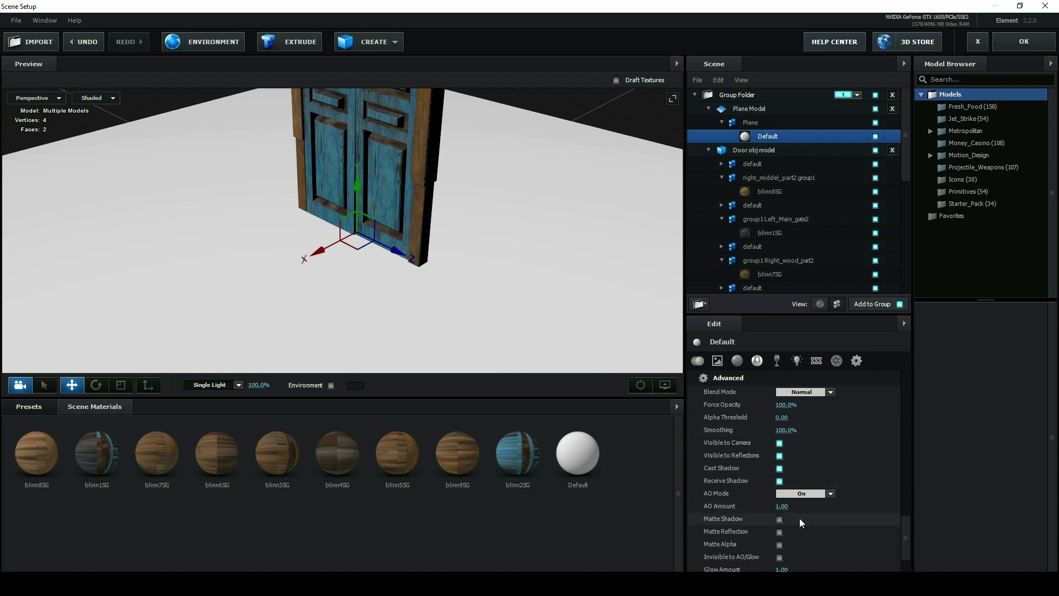
left_click(779, 519)
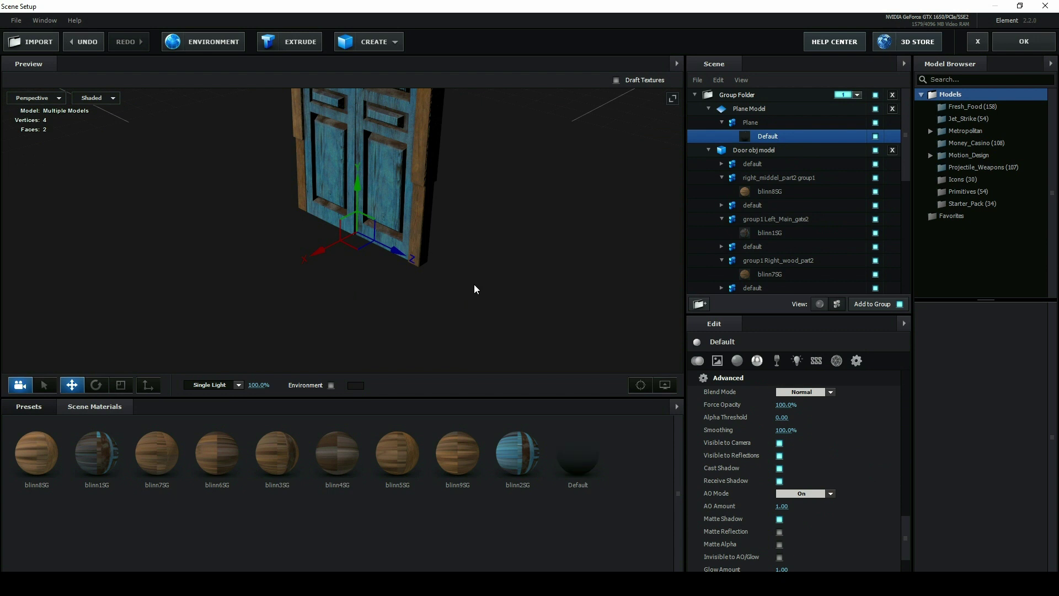
mouse_move(475, 289)
left_mouse_down()
mouse_move(527, 215)
mouse_move(527, 277)
left_mouse_up()
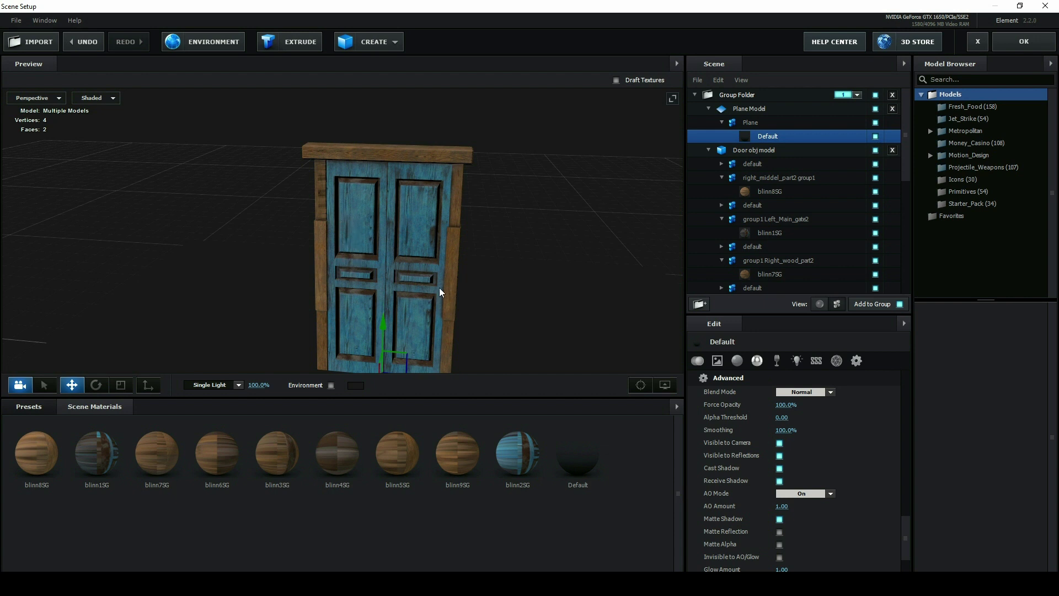
Assign group1 Right_main_gate2 to Auxiliary Animation Channel 1
left_click(353, 216)
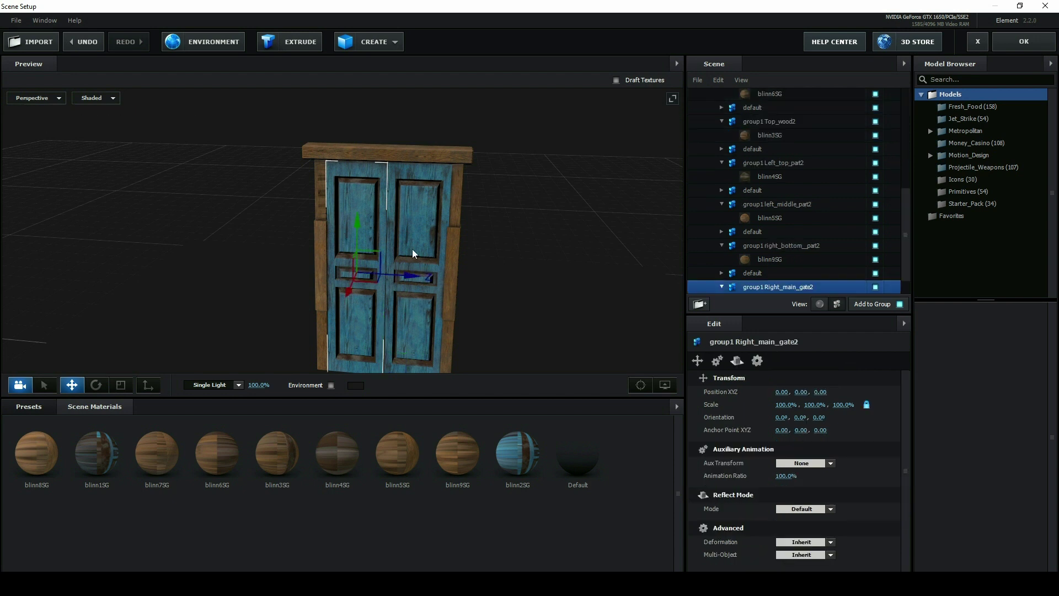
scroll(800, 223, "down", 1)
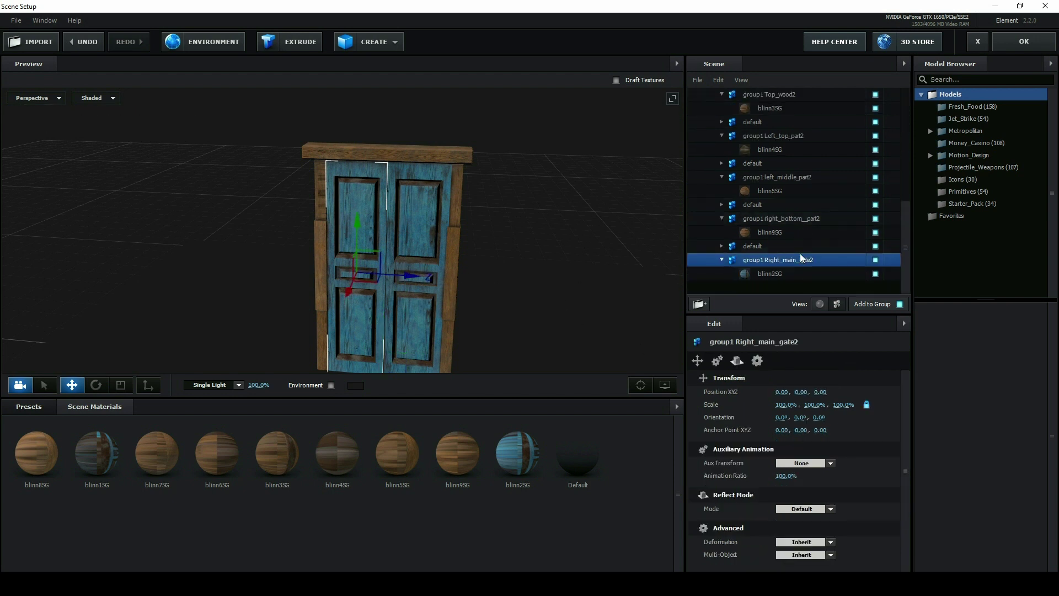
right_click(787, 265)
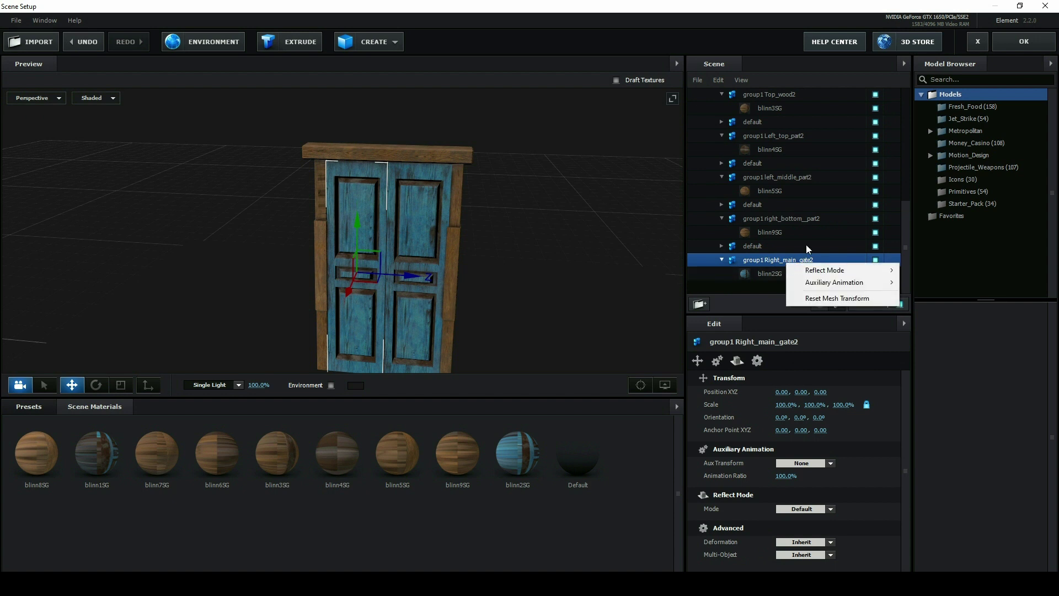
mouse_move(891, 287)
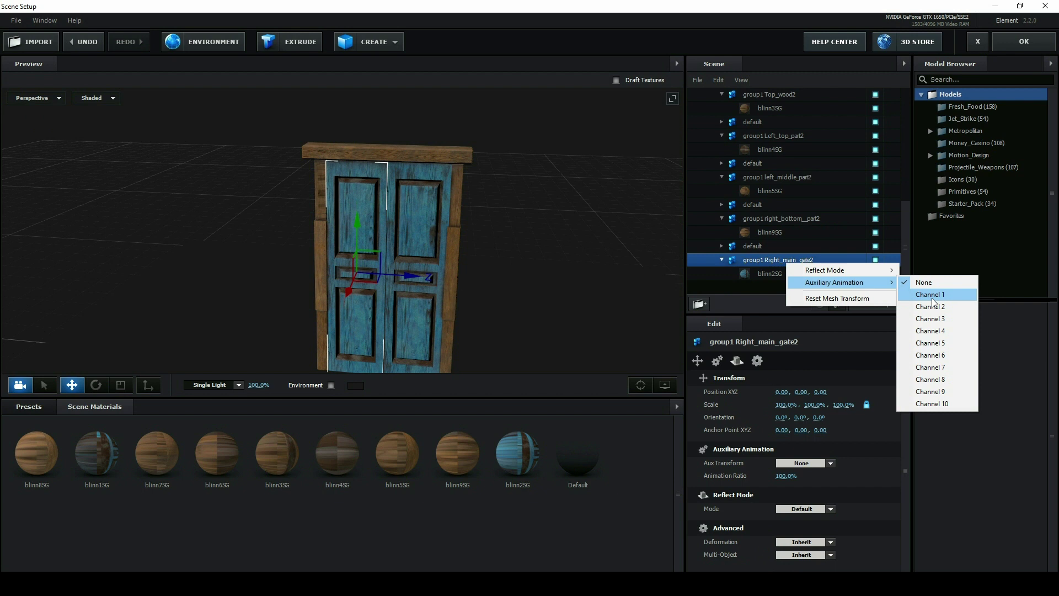
left_click(933, 295)
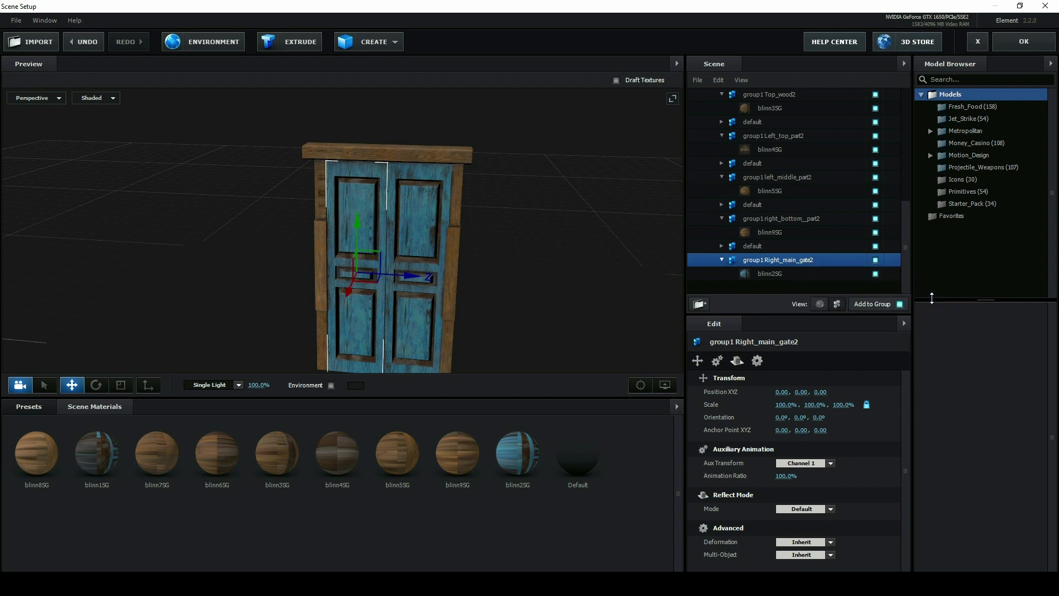
right_click(369, 213)
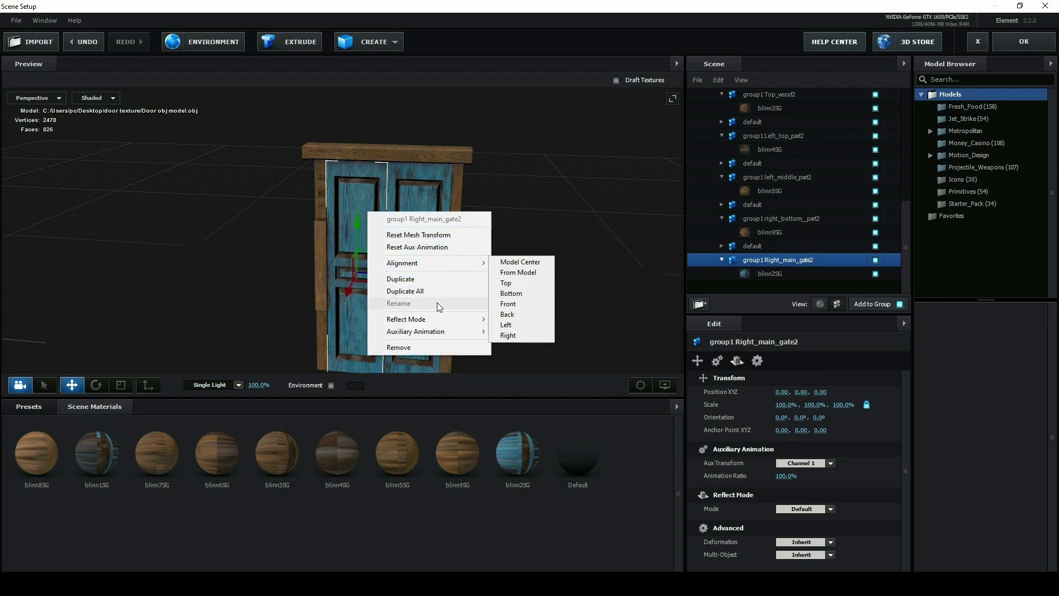
left_click(790, 264)
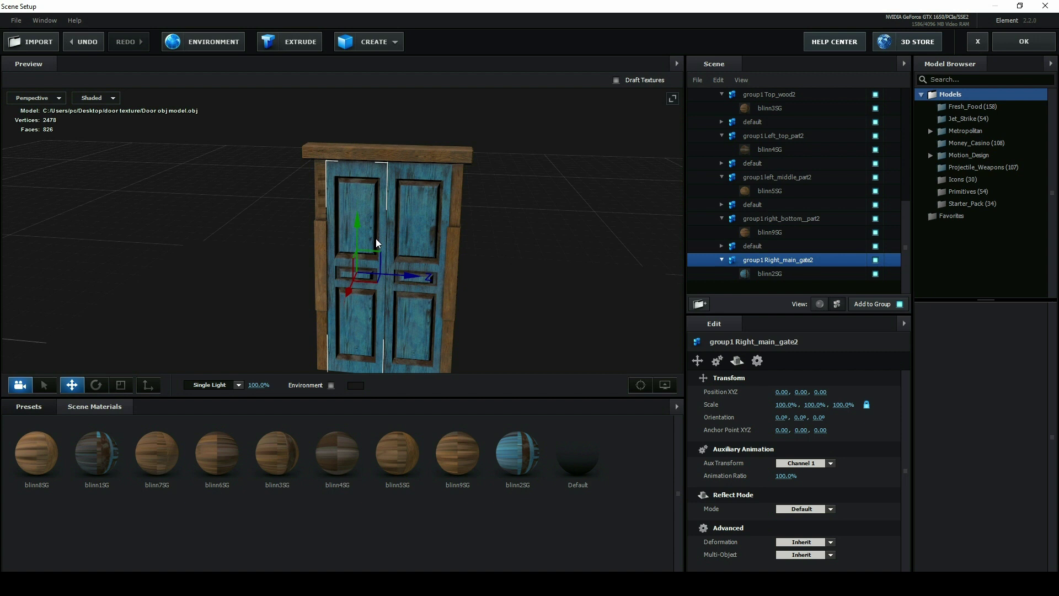
Assign group1 Left_Main_gate2 to Auxiliary Animation Channel 2
left_click(427, 218)
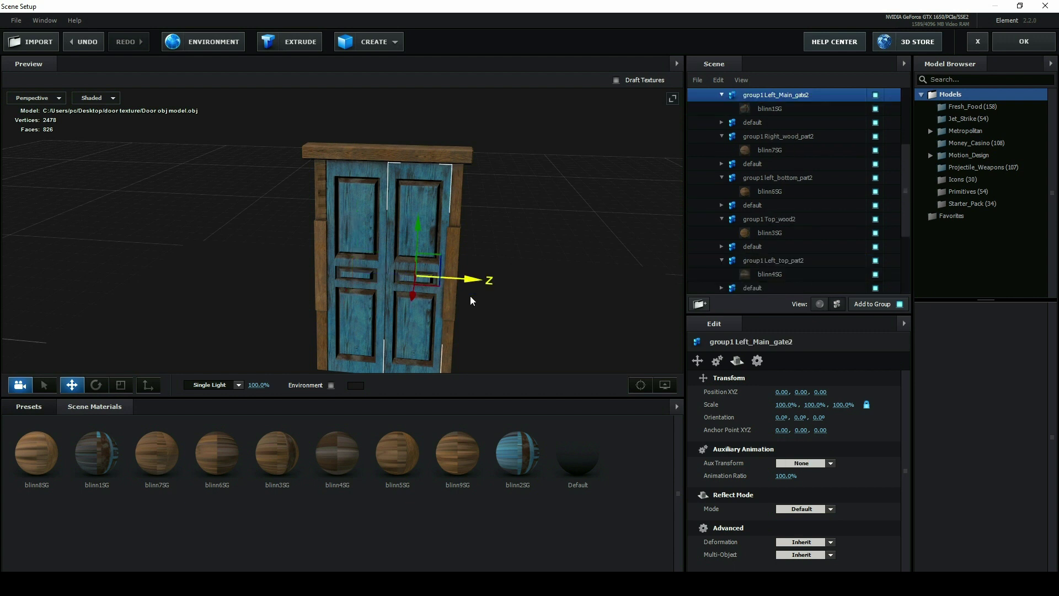
right_click(425, 171)
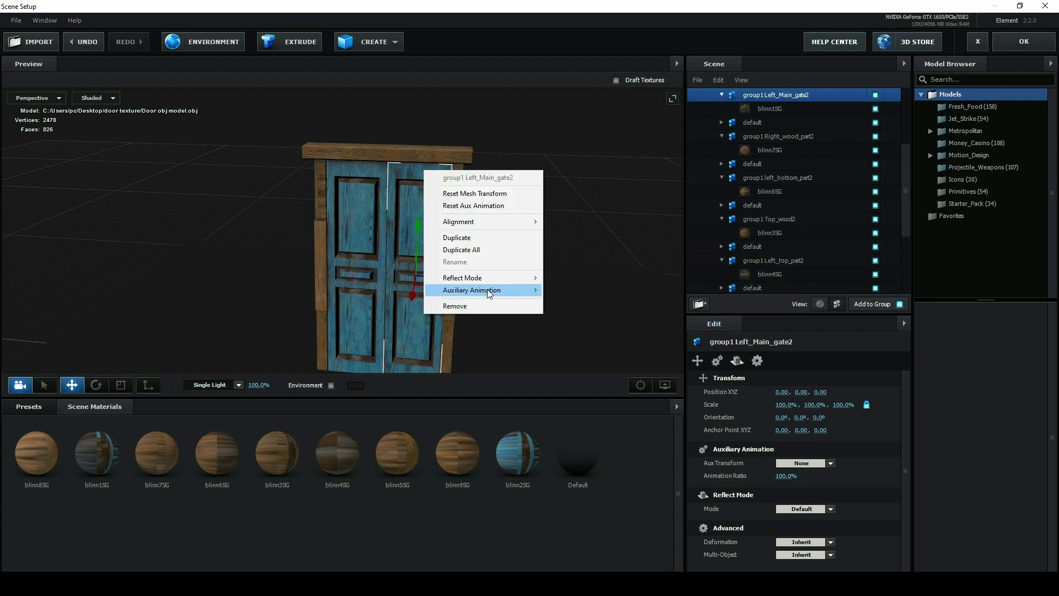
mouse_move(489, 291)
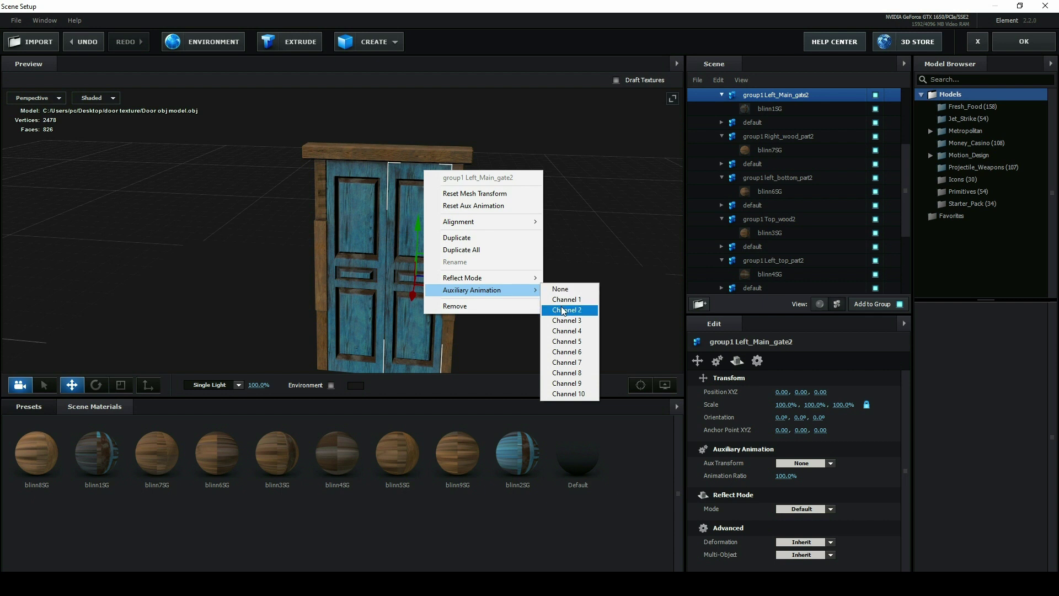
left_click(564, 311)
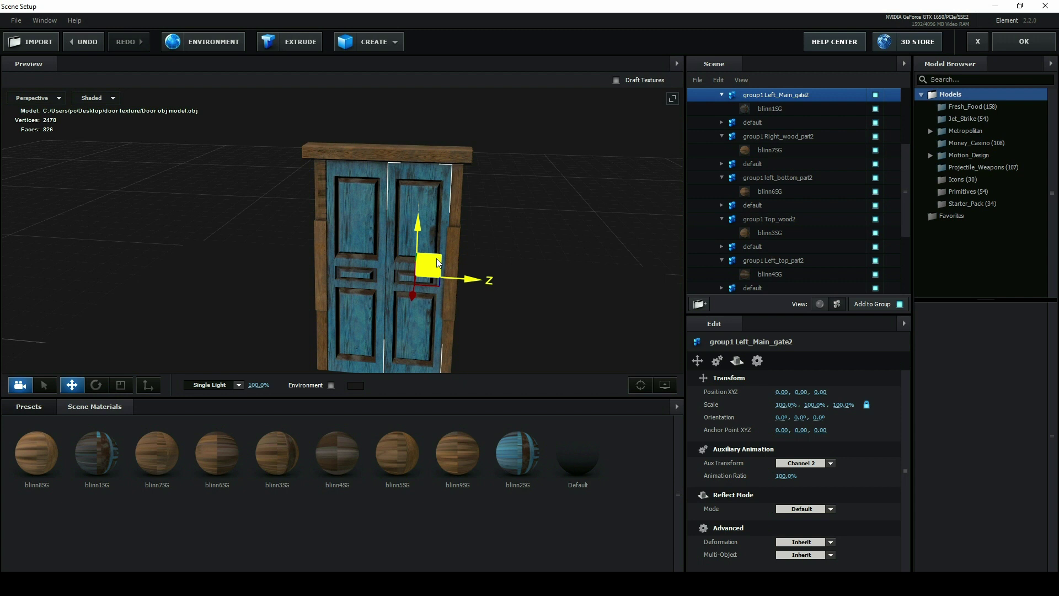
left_click_drag(438, 263, 462, 194)
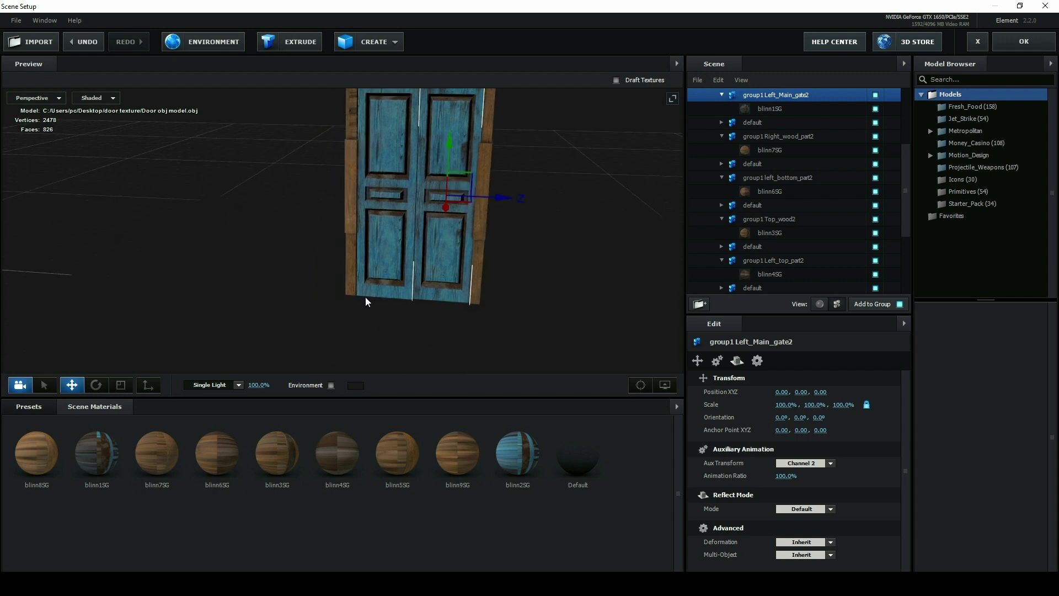
Put the right bottom part on aux Channel 3 and the left bottom part on Channel 4
left_click(351, 259)
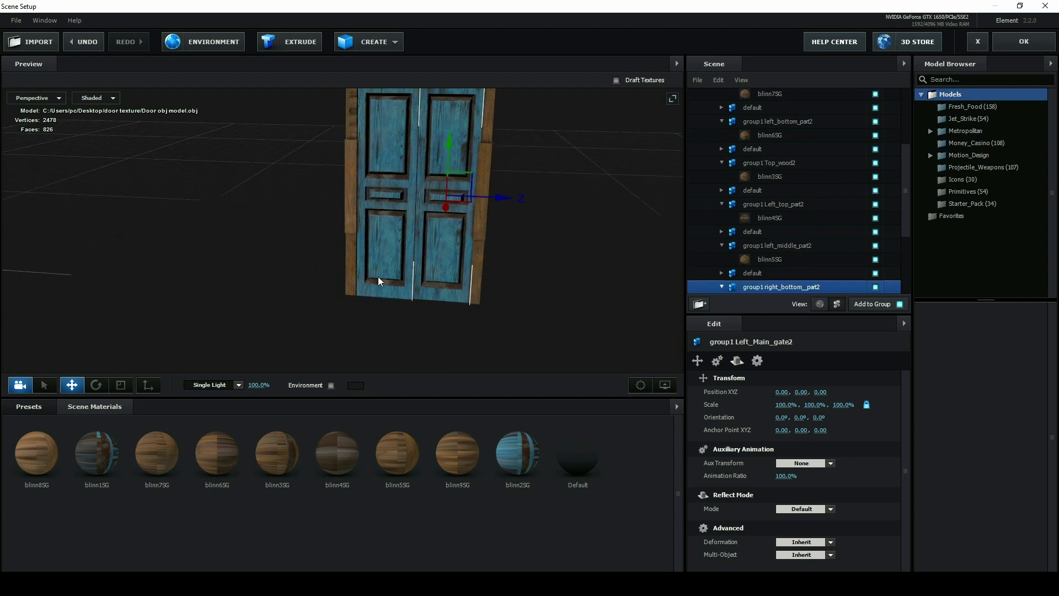
right_click(774, 289)
mouse_move(847, 310)
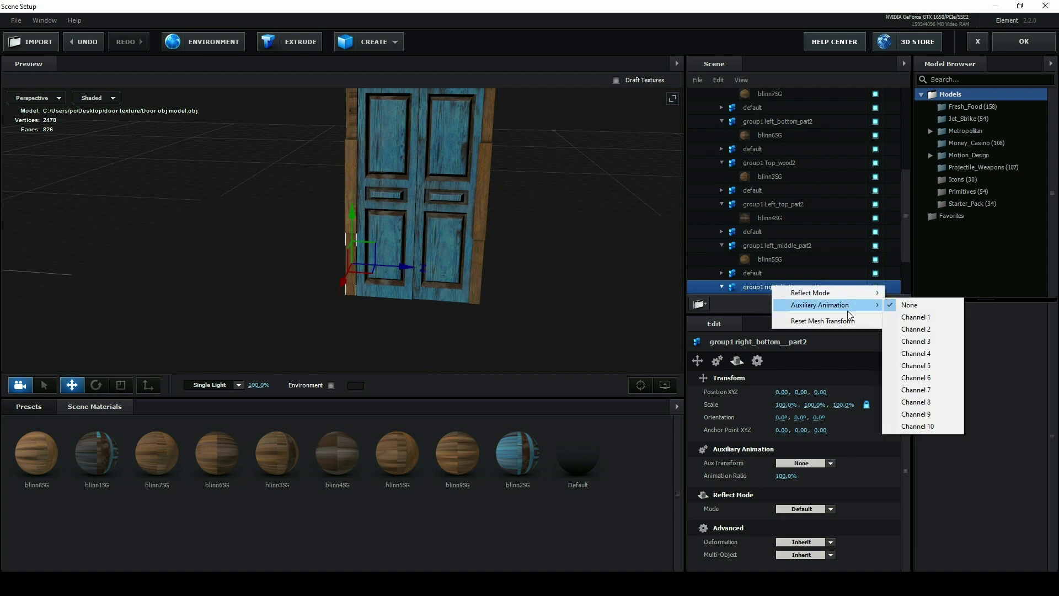
left_click(914, 342)
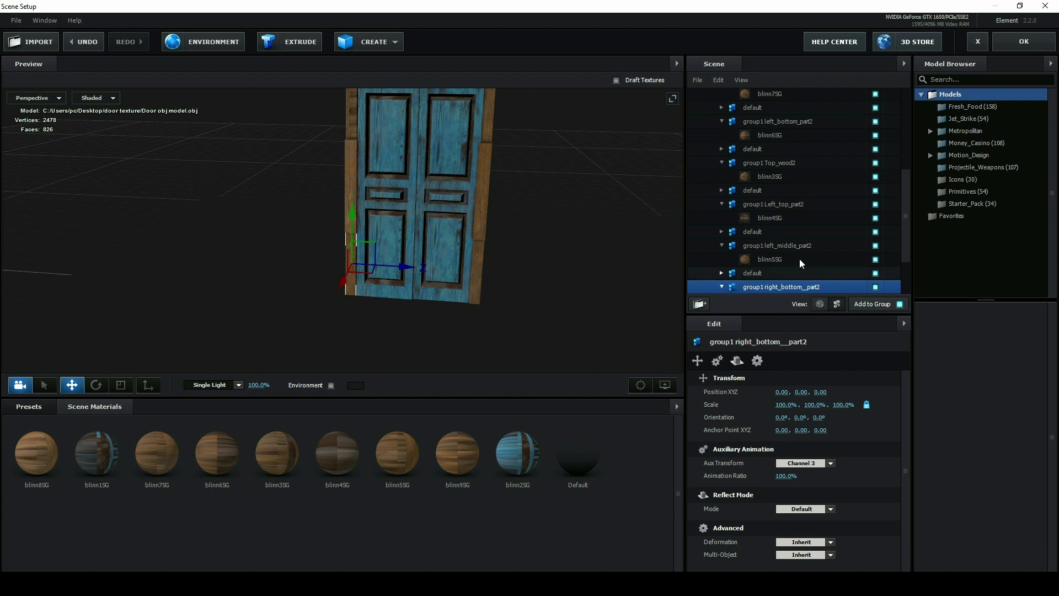
scroll(815, 203, "down", 2)
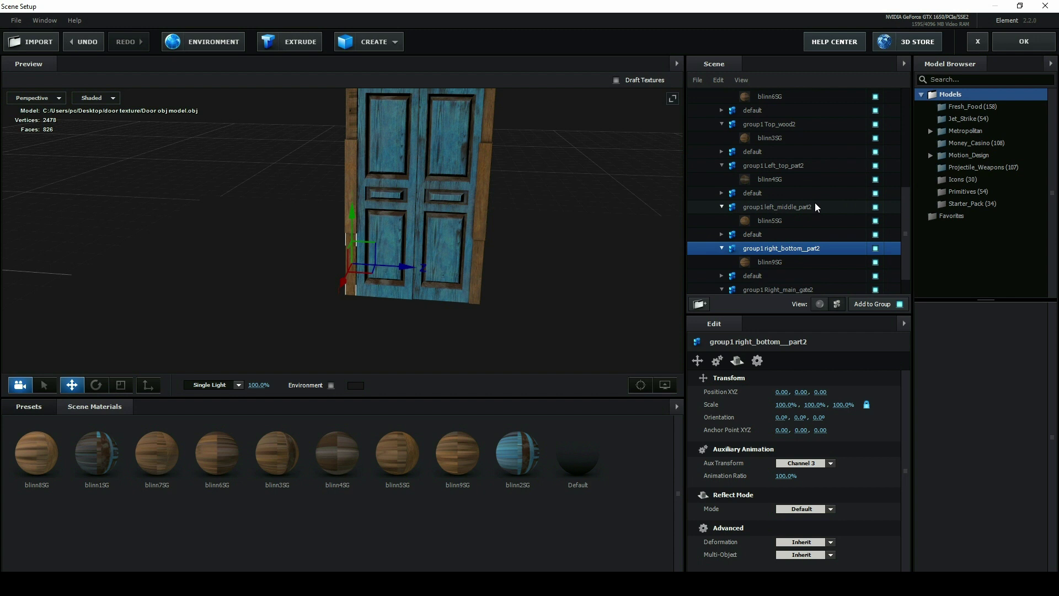
left_click(479, 264)
right_click(763, 96)
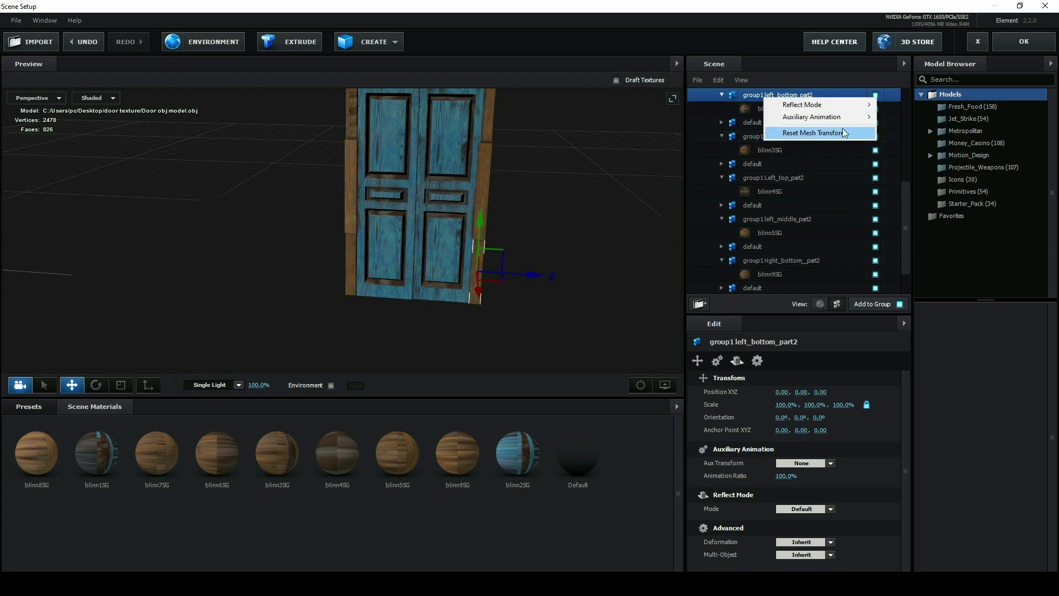
mouse_move(822, 117)
left_click(909, 167)
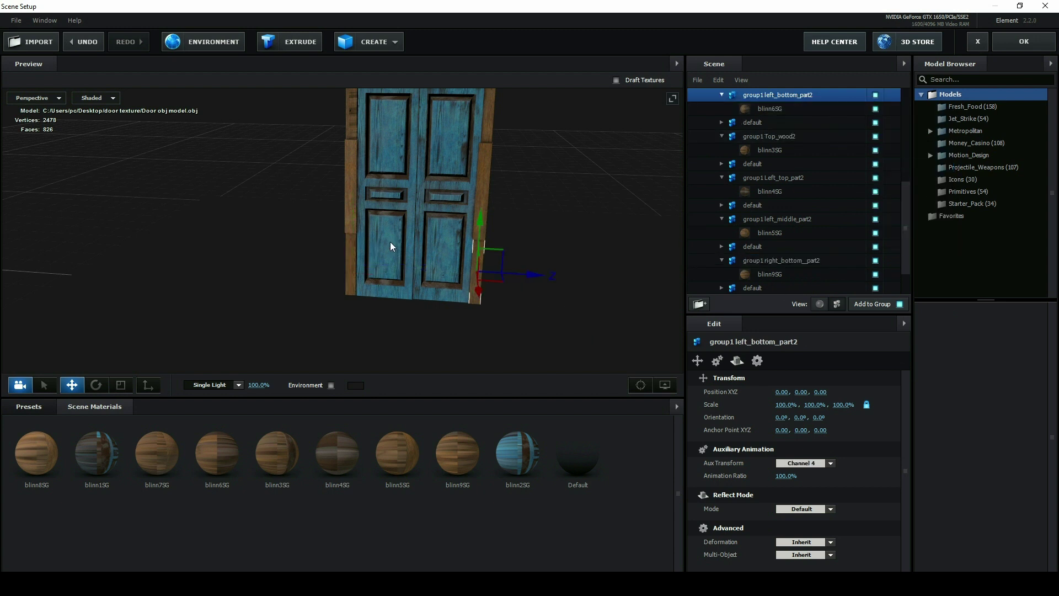
Put right_middel_part2 on aux Channel 5 and left_middle_part2 on Channel 6
left_click_drag(364, 250, 356, 287)
left_click(350, 241)
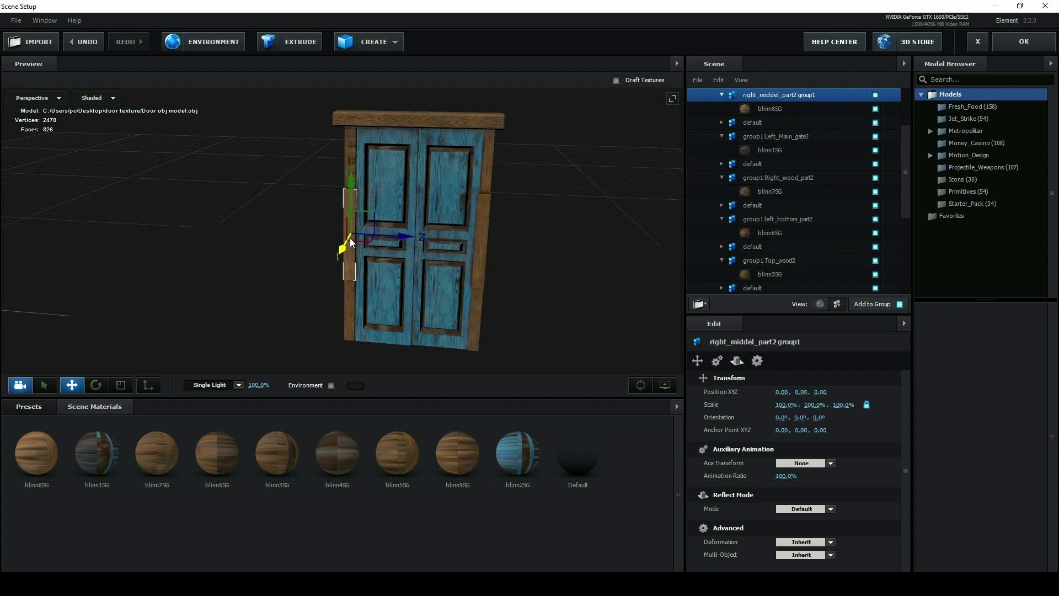
right_click(781, 99)
mouse_move(843, 124)
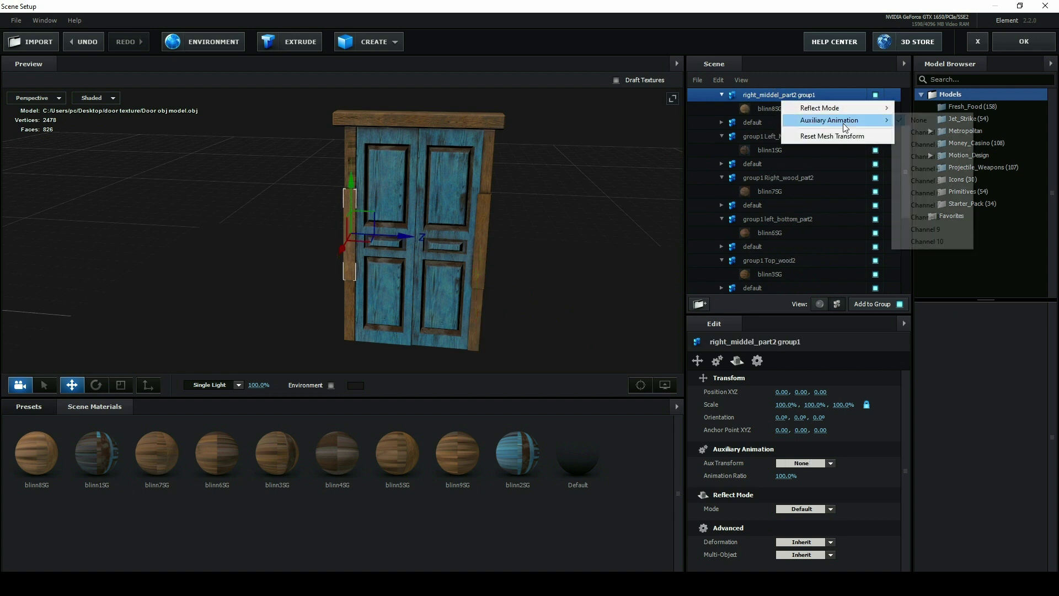
left_click(929, 181)
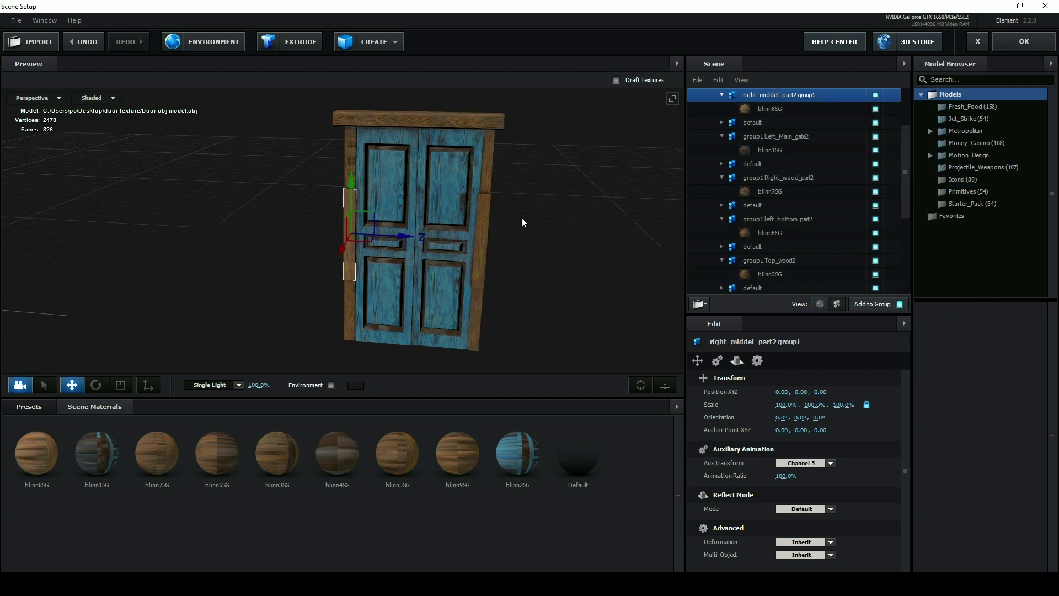
left_click(483, 227)
right_click(772, 293)
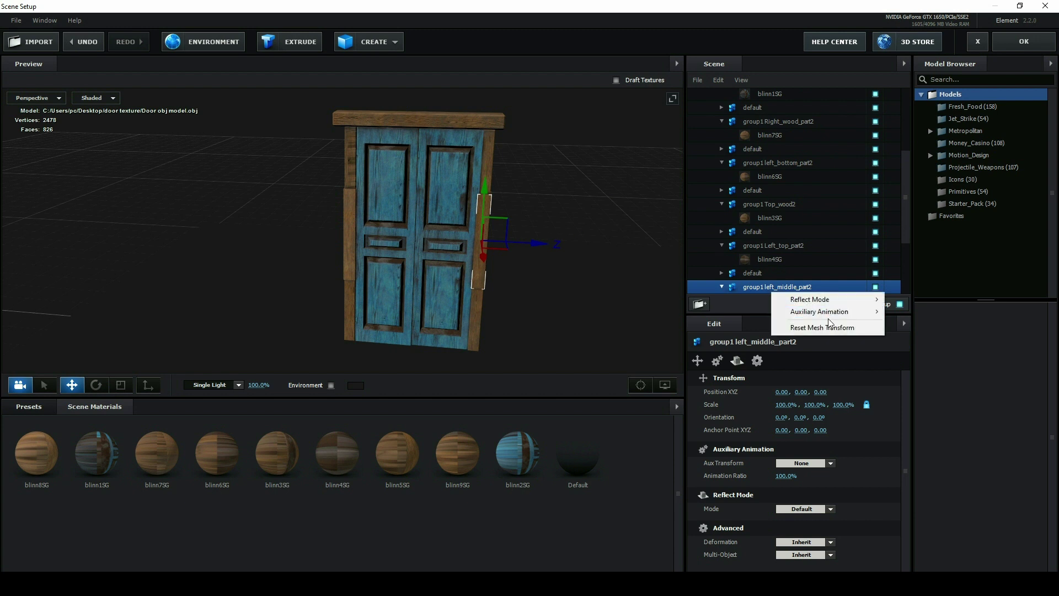
mouse_move(833, 312)
left_click(919, 383)
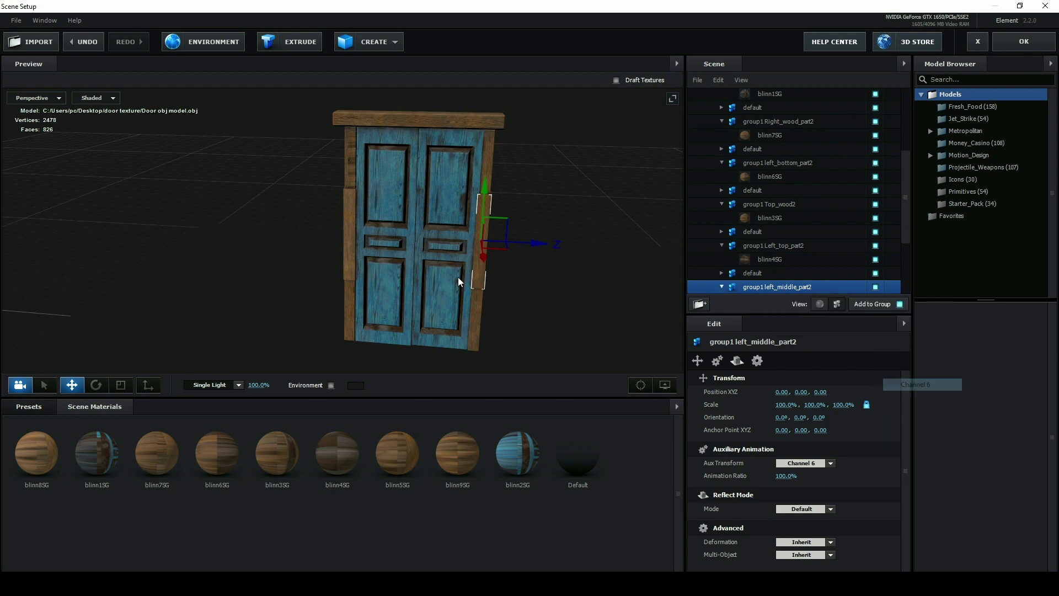
Put group1 Right_wood_part2 on aux Channel 7 and group1 Top_wood2 on Channel 9
left_click(358, 159)
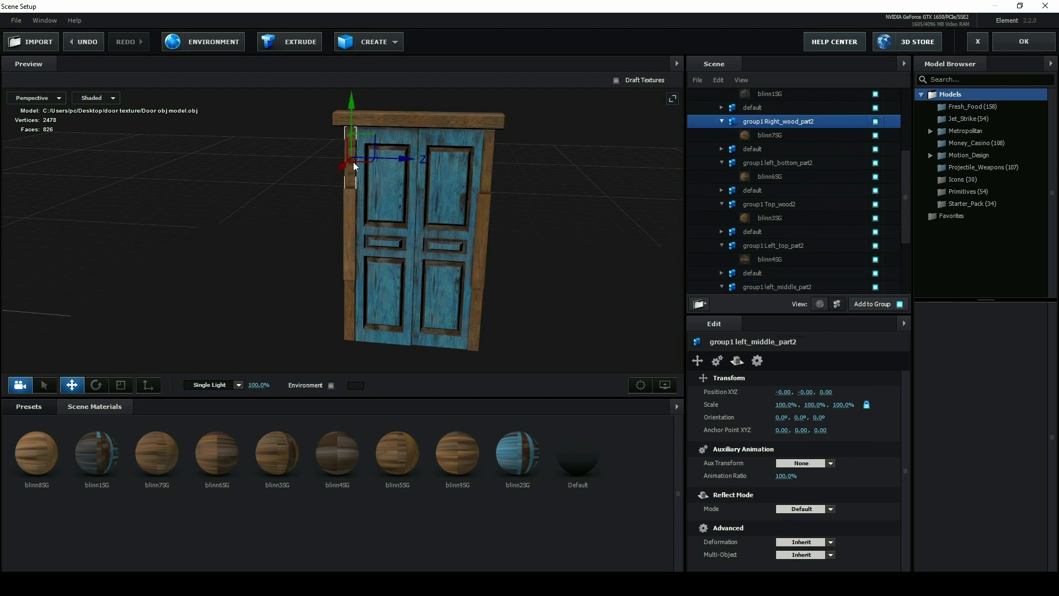
right_click(747, 120)
mouse_move(809, 137)
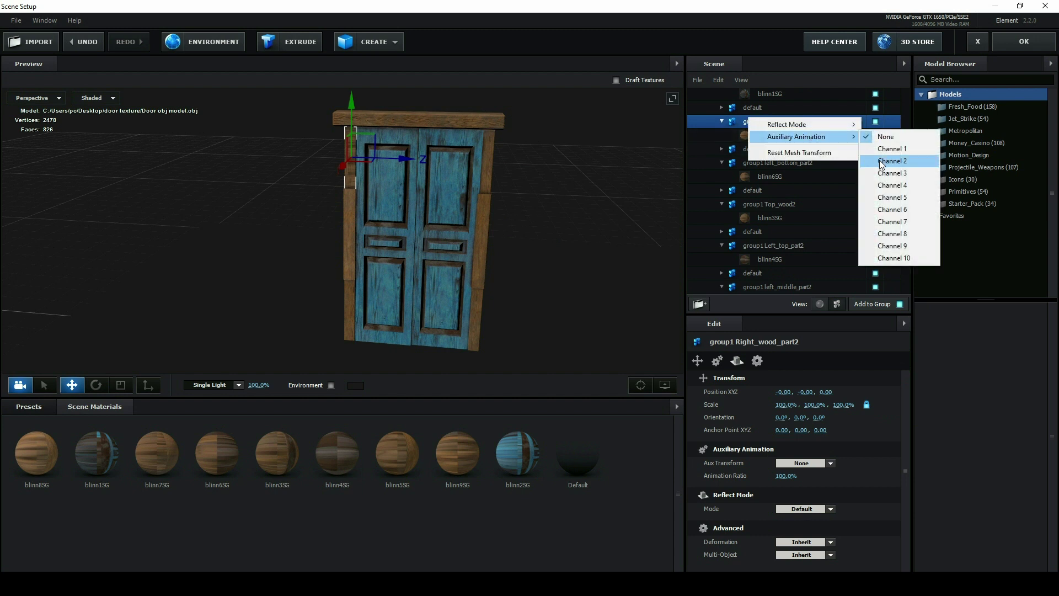
left_click(904, 221)
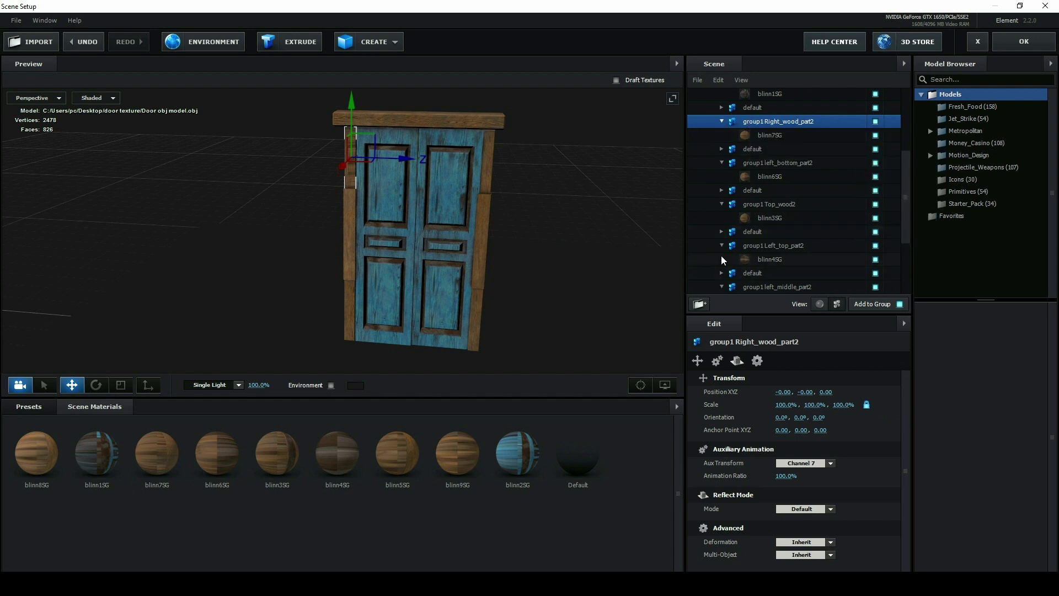
left_click(777, 243)
right_click(777, 243)
mouse_move(828, 263)
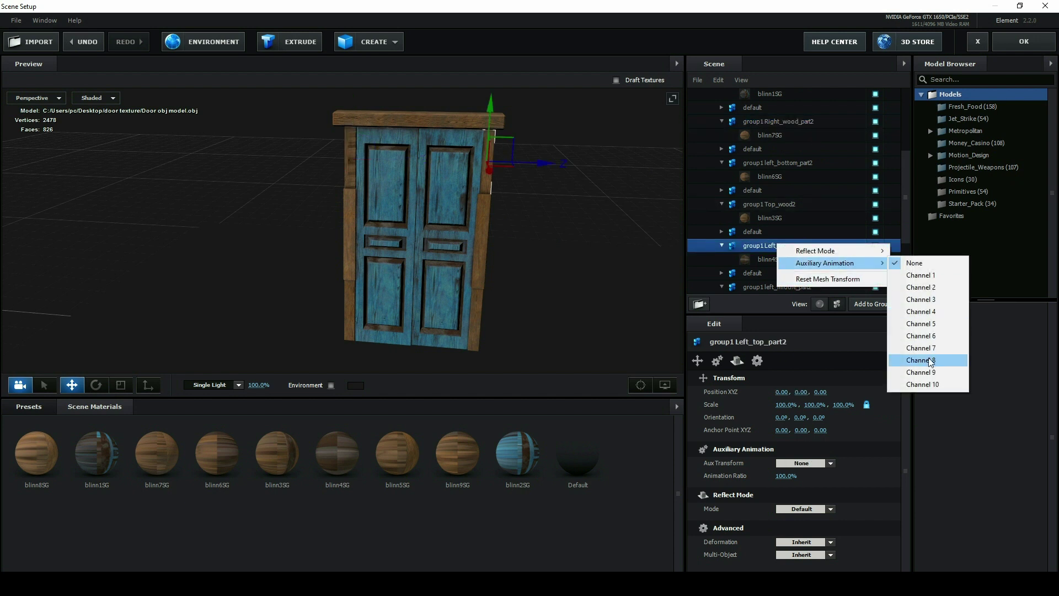
left_click(415, 124)
left_click(415, 120)
right_click(415, 120)
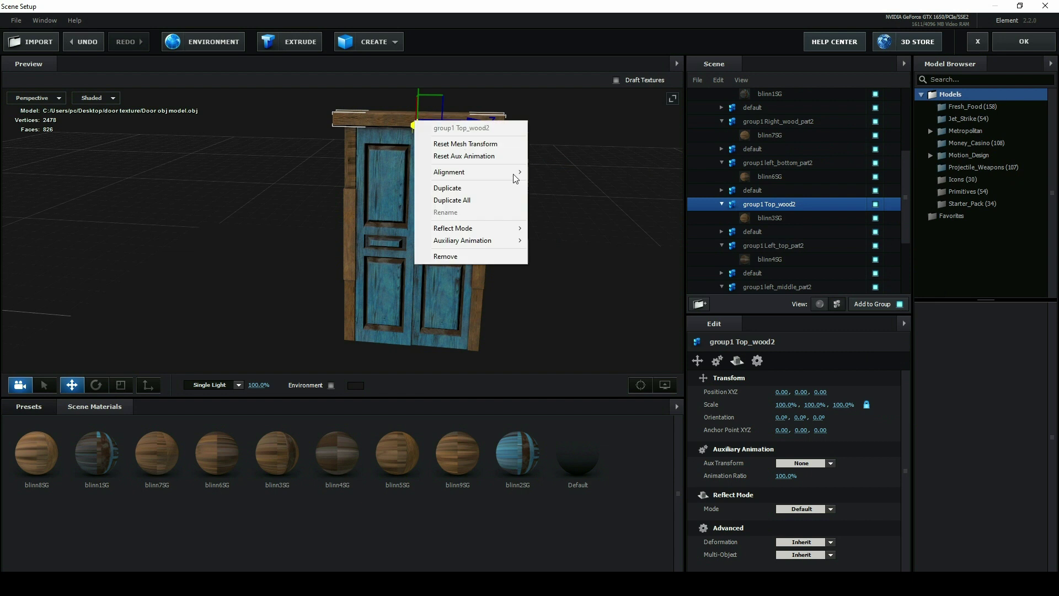
right_click(755, 204)
mouse_move(816, 222)
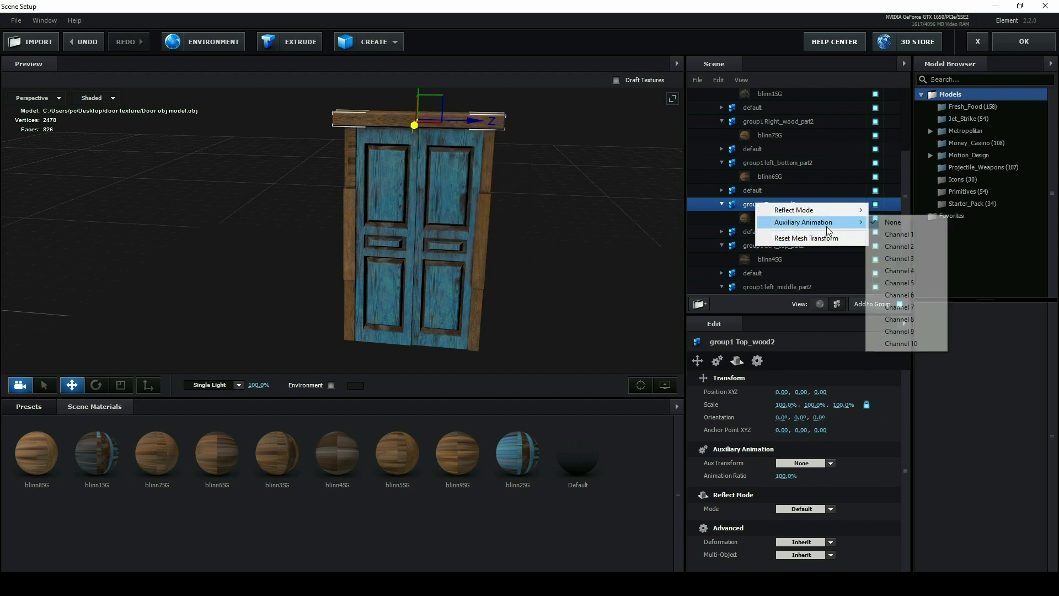
left_click(905, 333)
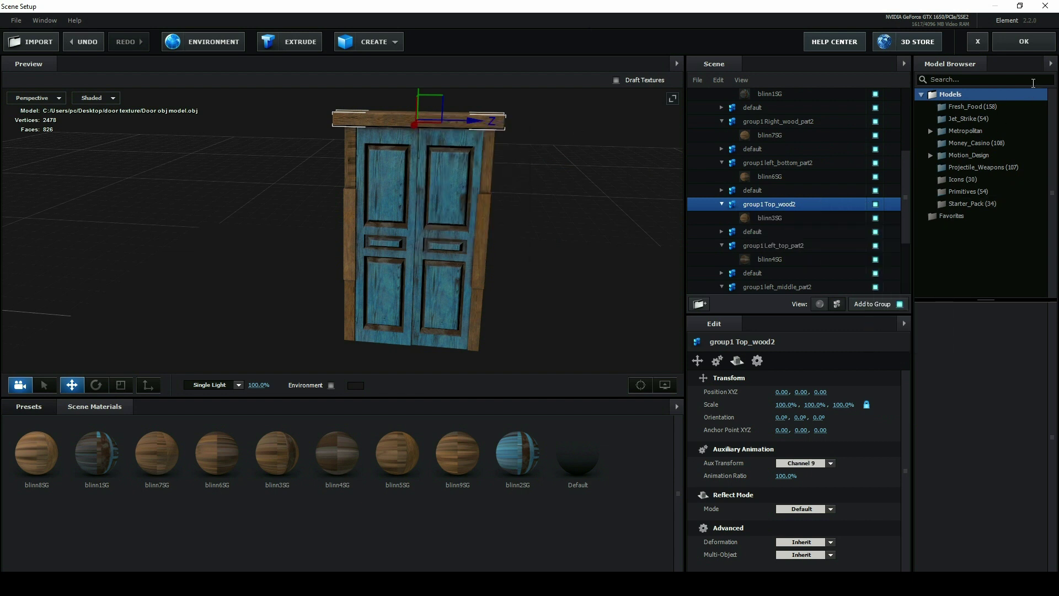
Apply the Element scene and create a Group 1 Null from Group Utilities
left_click(1028, 46)
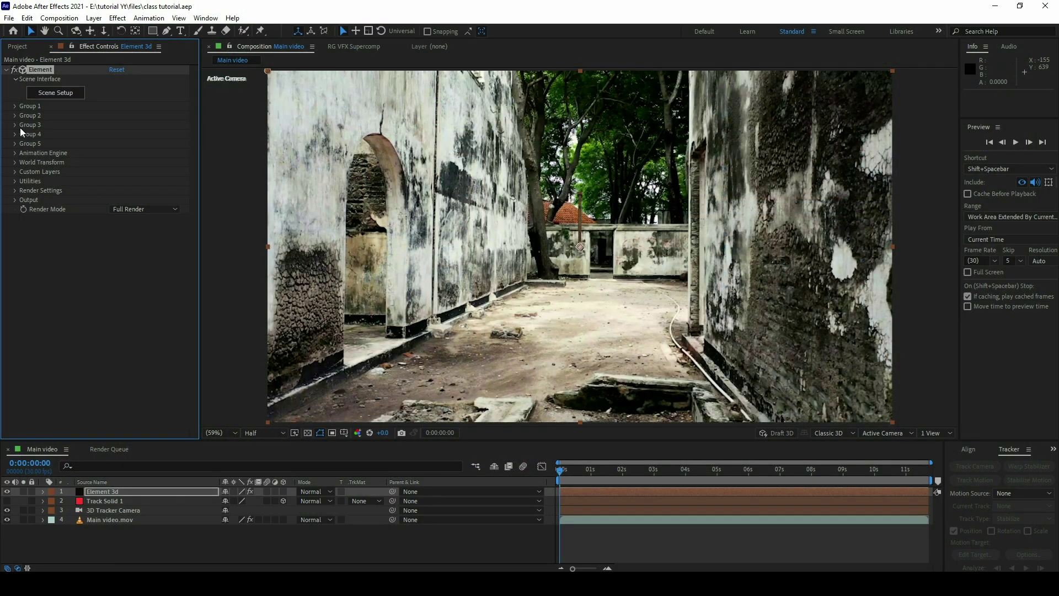
left_click(14, 106)
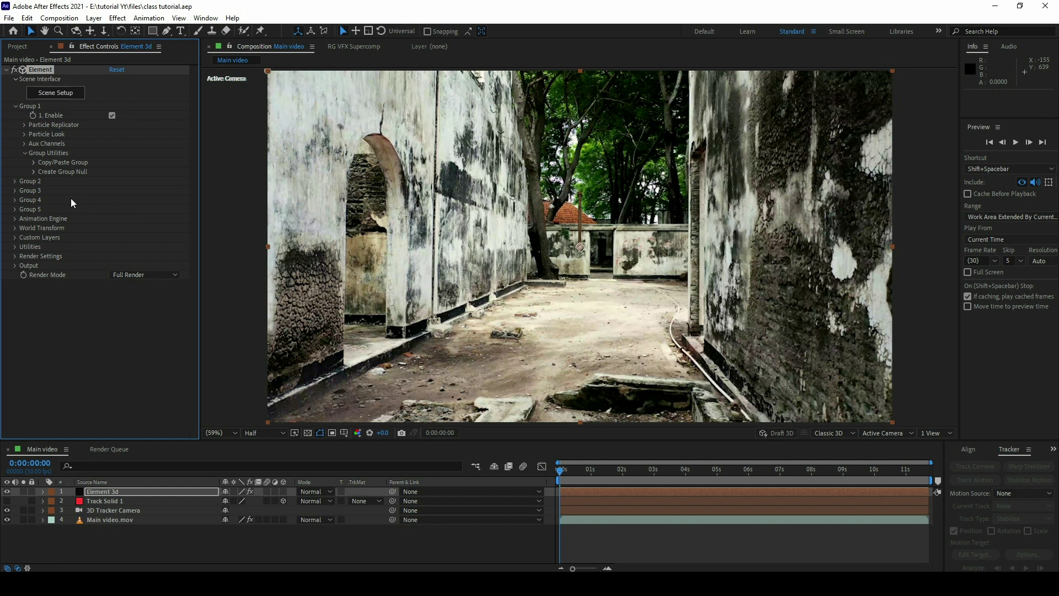
left_click(35, 173)
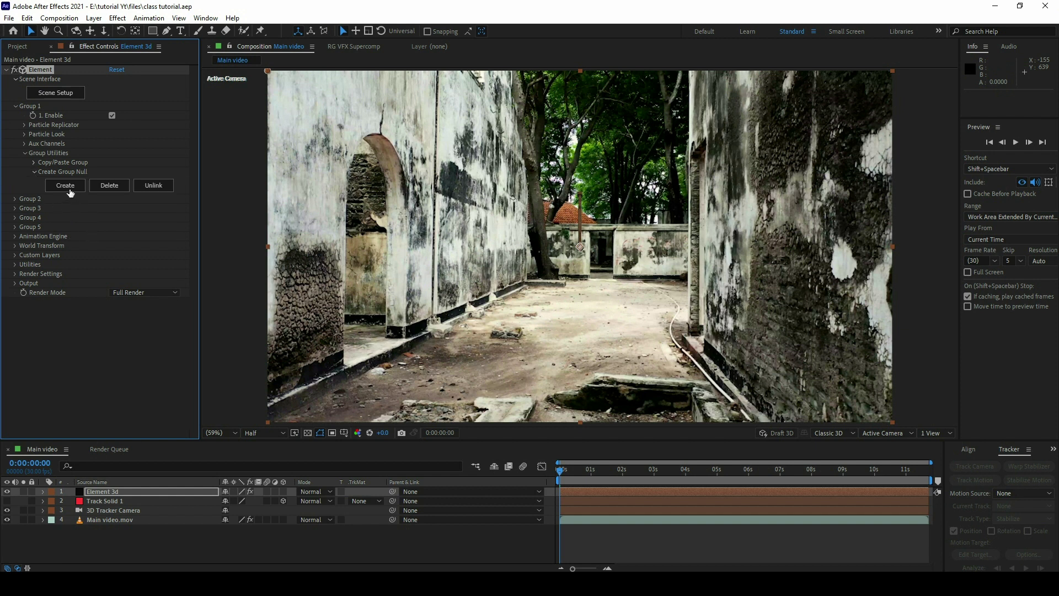
left_click(66, 187)
Select Track Solid 1 and reveal its Position property
left_click(127, 511)
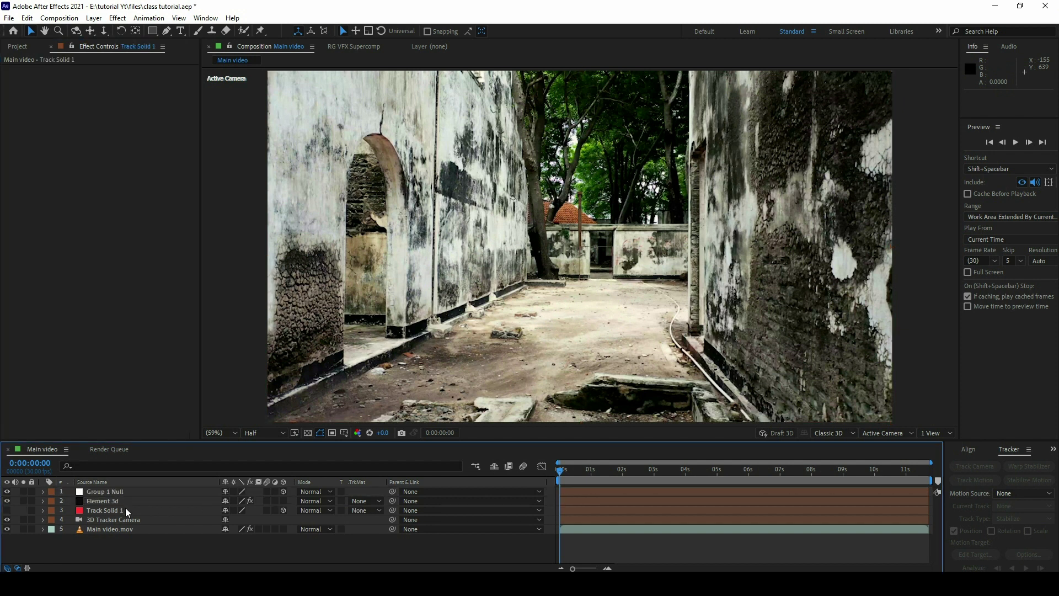
left_click(127, 514)
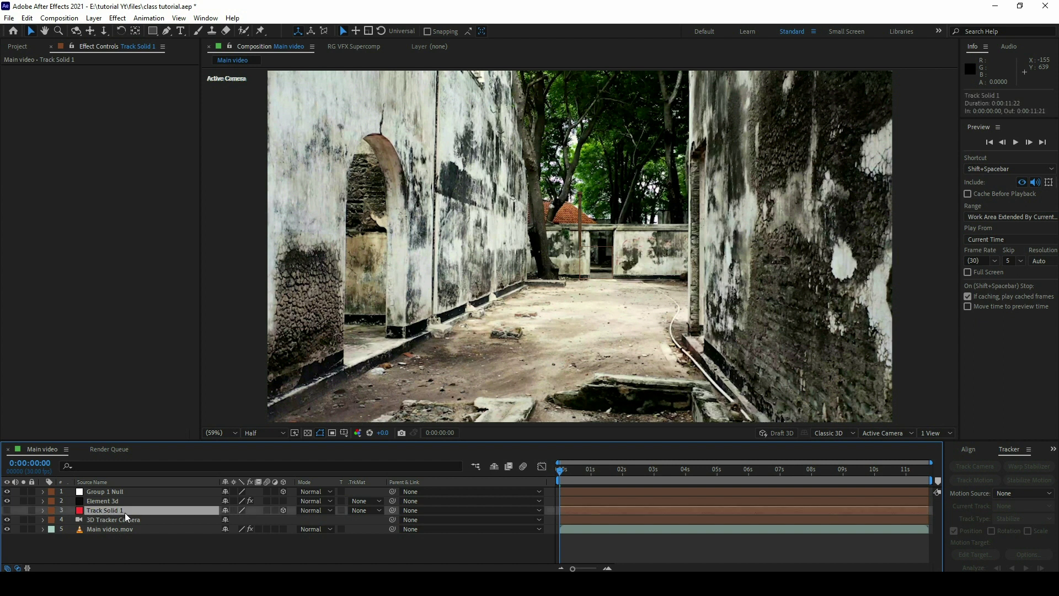
key("p")
left_click(119, 521)
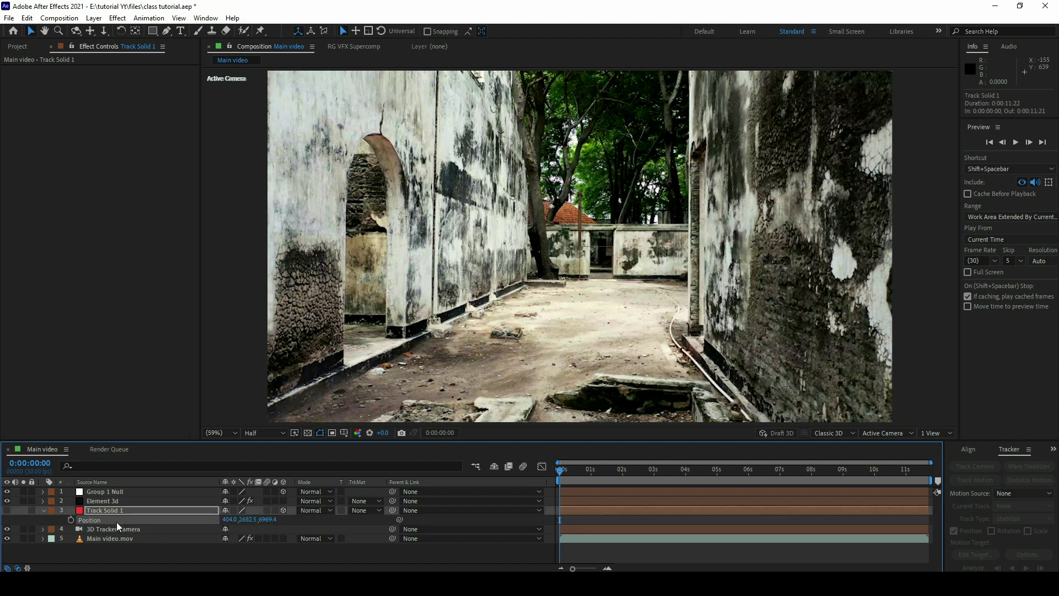
Scale the Group 1 Null to about 2533% and move it deeper into the alley
left_click(109, 493)
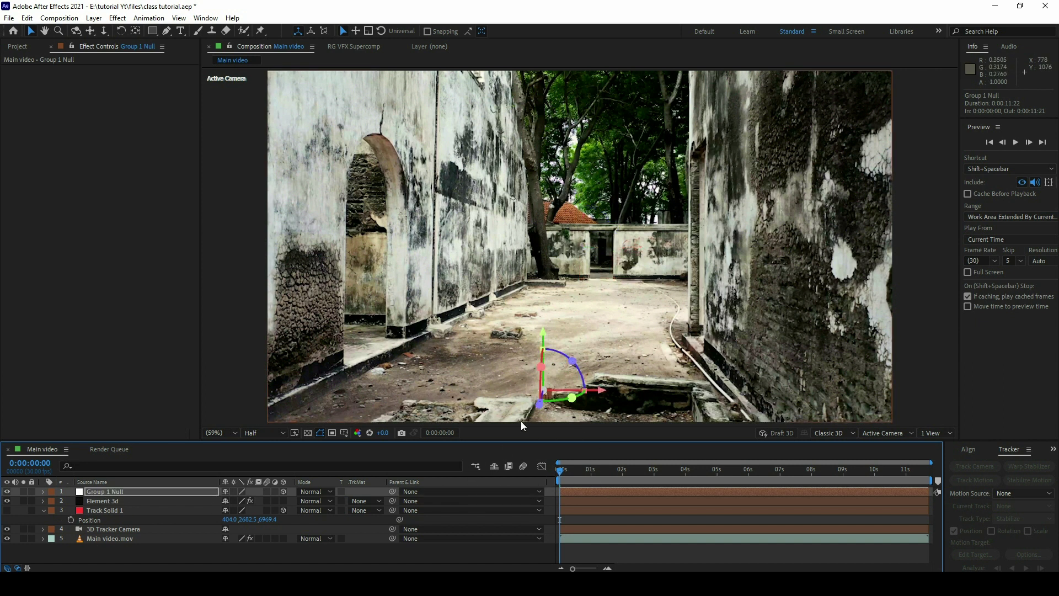
key("s")
mouse_move(236, 500)
left_mouse_down()
mouse_move(922, 253)
mouse_move(1057, 59)
mouse_move(303, 547)
left_mouse_up()
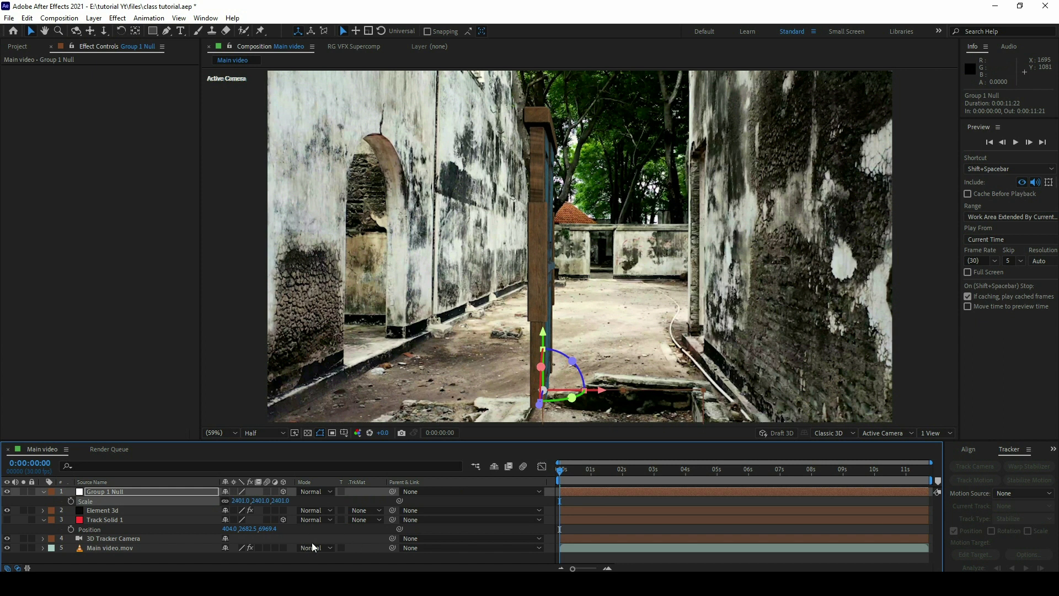
key("r")
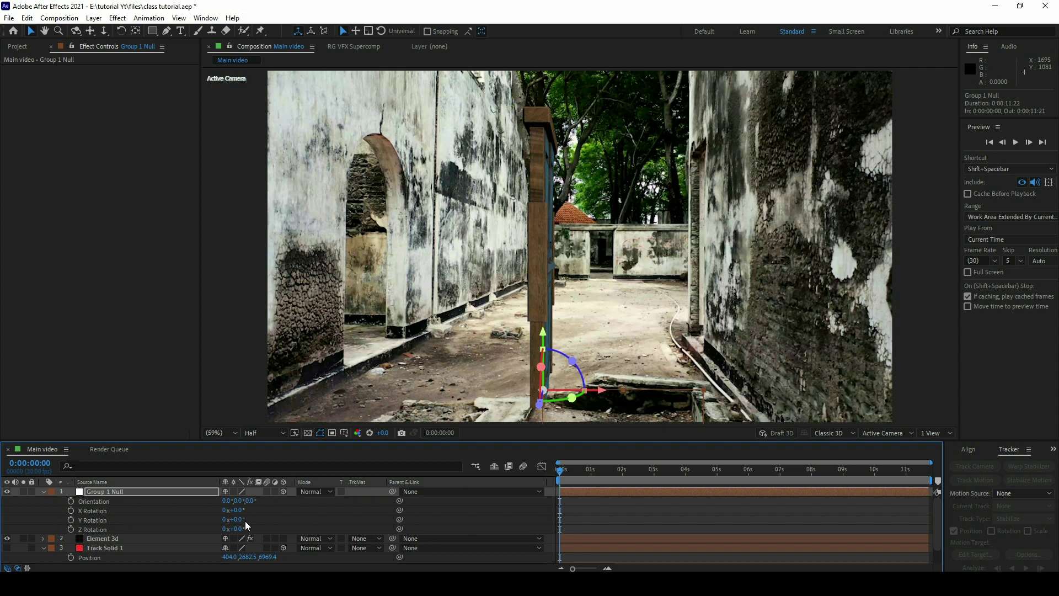
mouse_move(236, 511)
left_mouse_down()
mouse_move(240, 520)
mouse_move(286, 513)
left_mouse_up()
key("ctrl+z")
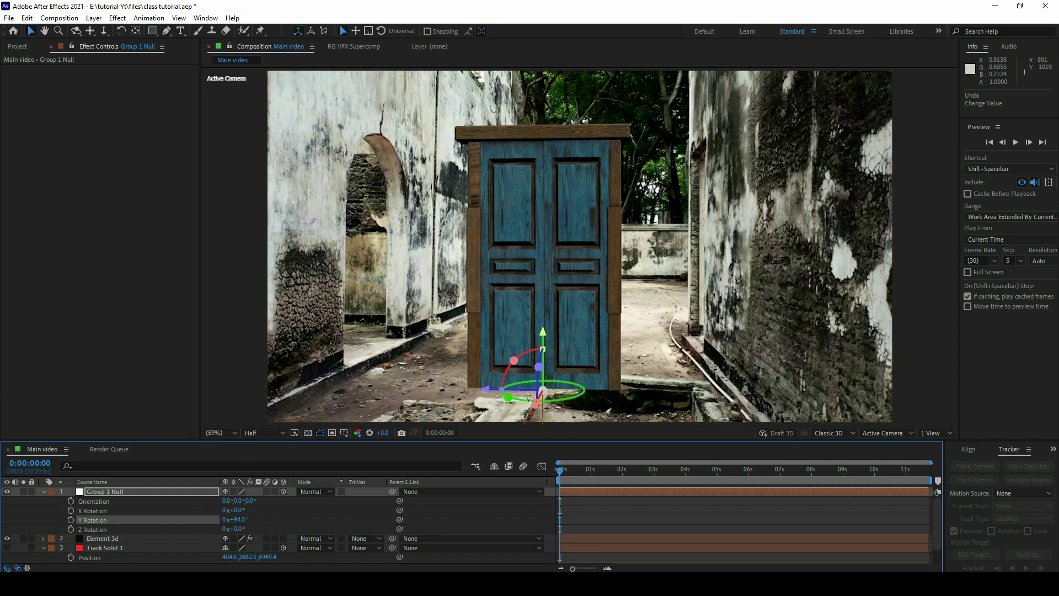
left_click_drag(534, 409, 750, 53)
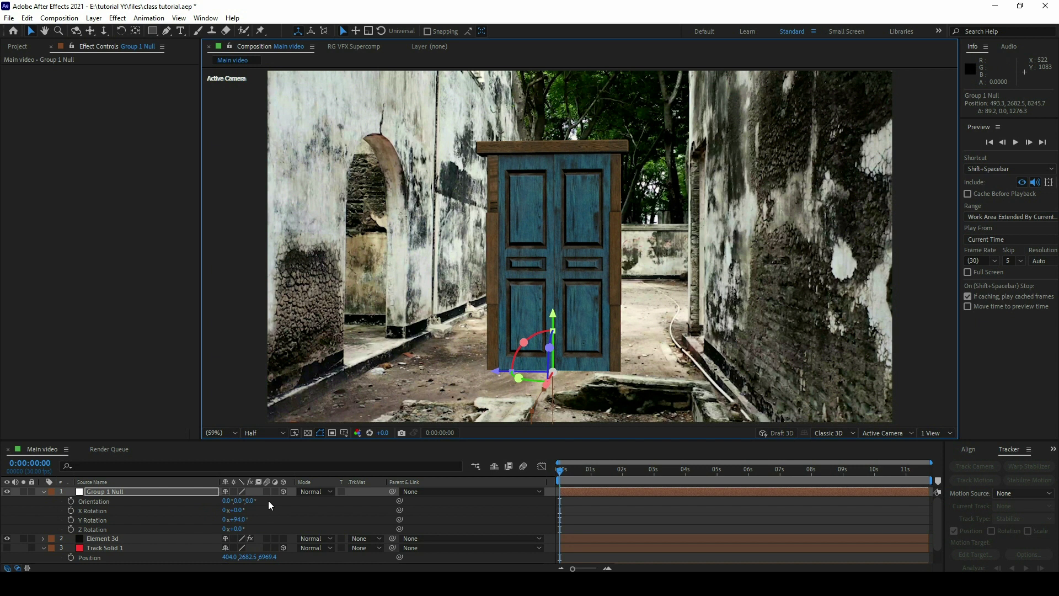
key("s")
left_click_drag(243, 500, 331, 483)
Add an Ambient light layer to the composition, then select the Element 3d layer
key("ctrl+grave")
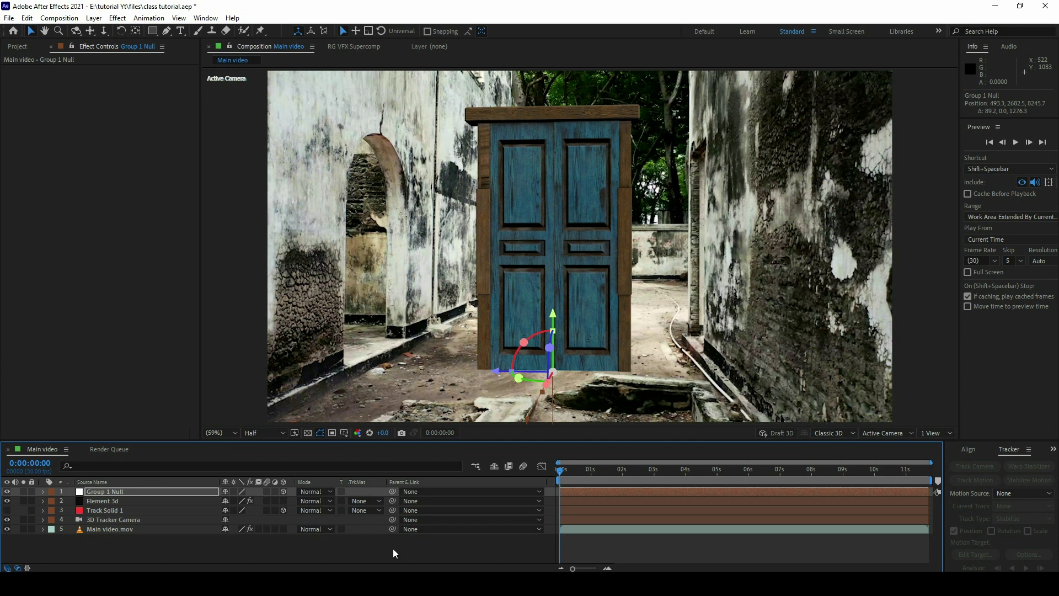
right_click(394, 553)
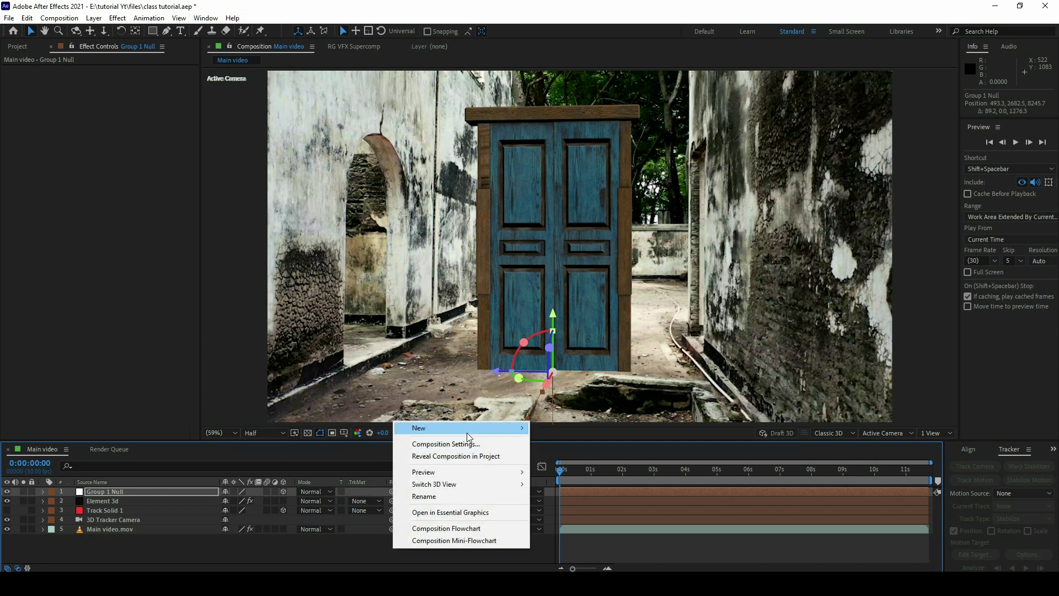
mouse_move(441, 428)
left_click(557, 468)
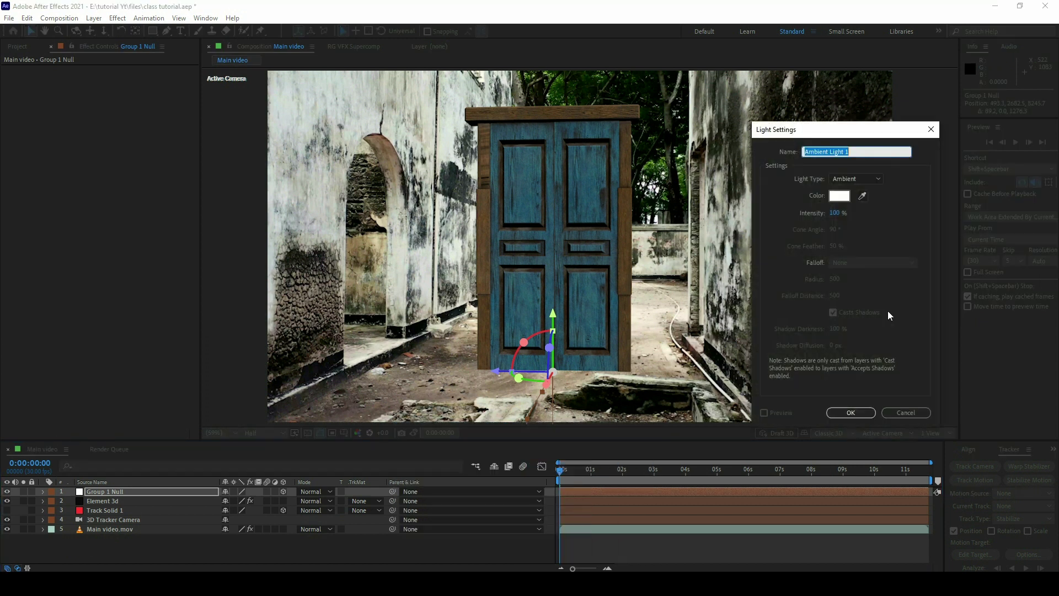
left_click(862, 180)
left_click(857, 226)
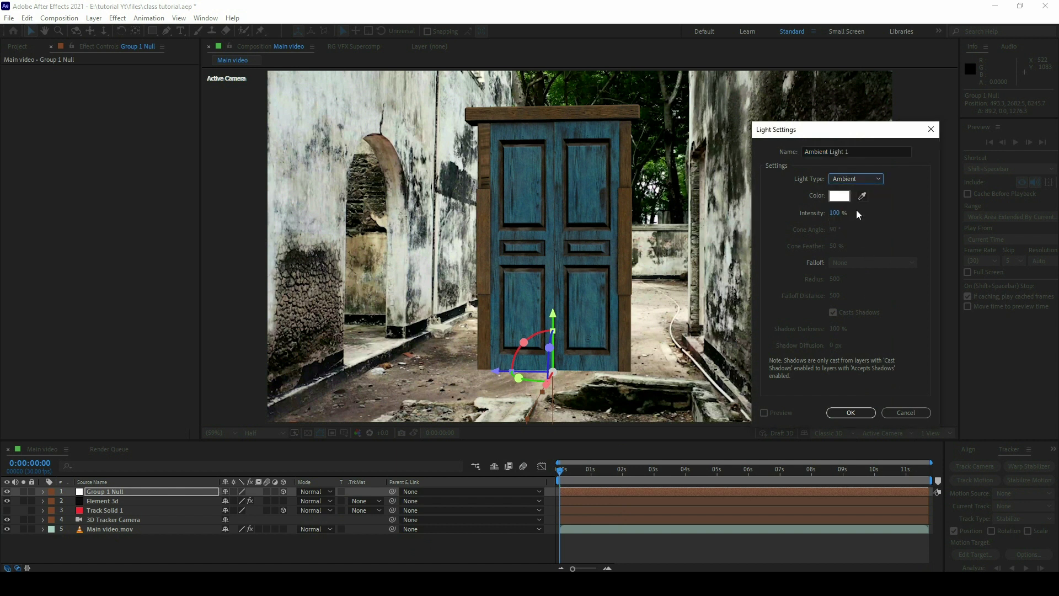
left_click(852, 413)
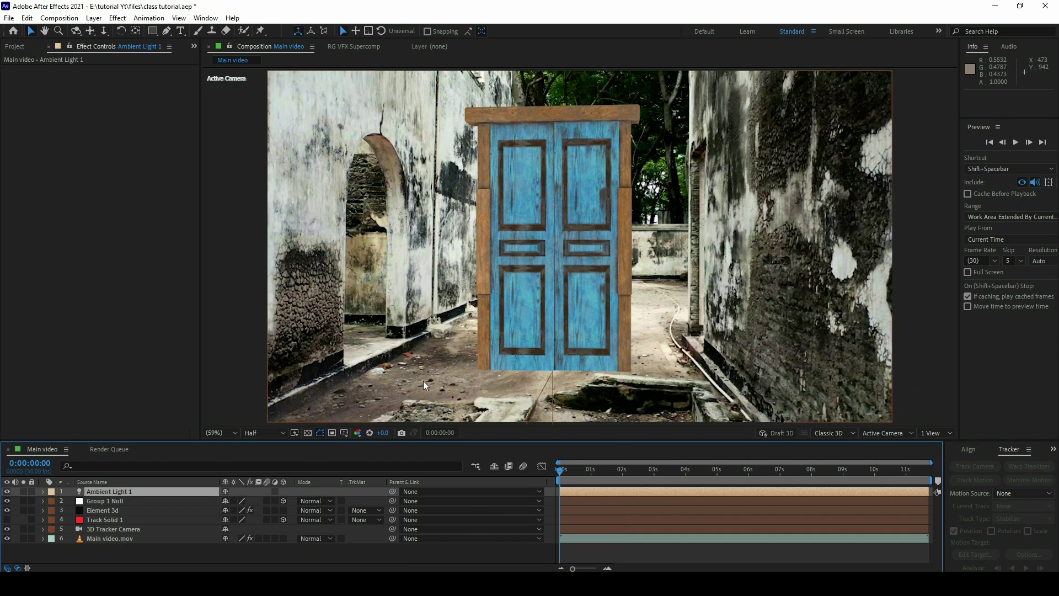
left_click(104, 511)
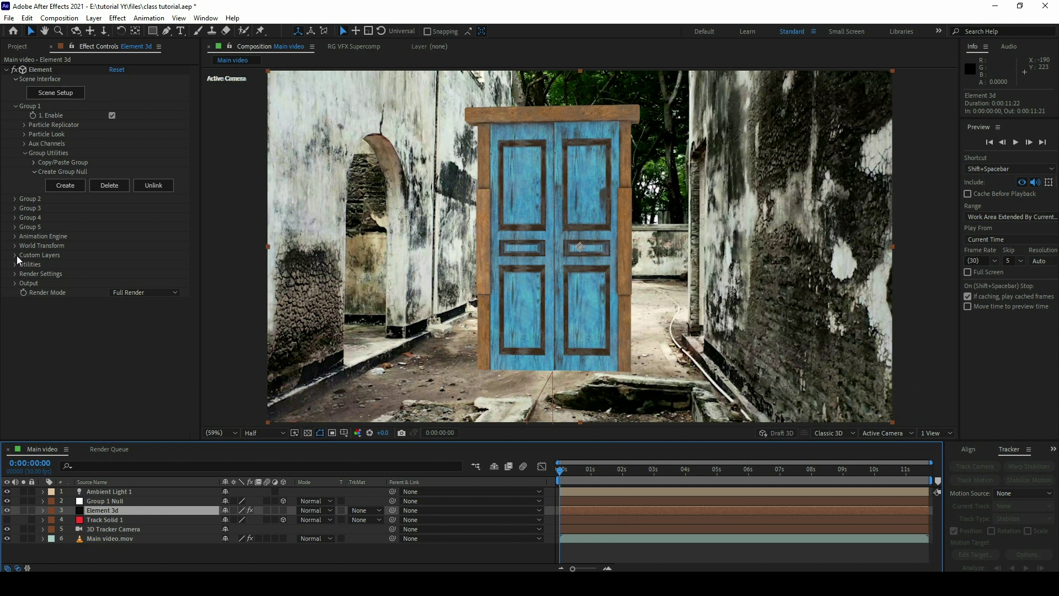
Enable ambient occlusion in Element's Render Settings and set AO Mode to Ray-Traced
left_click(16, 279)
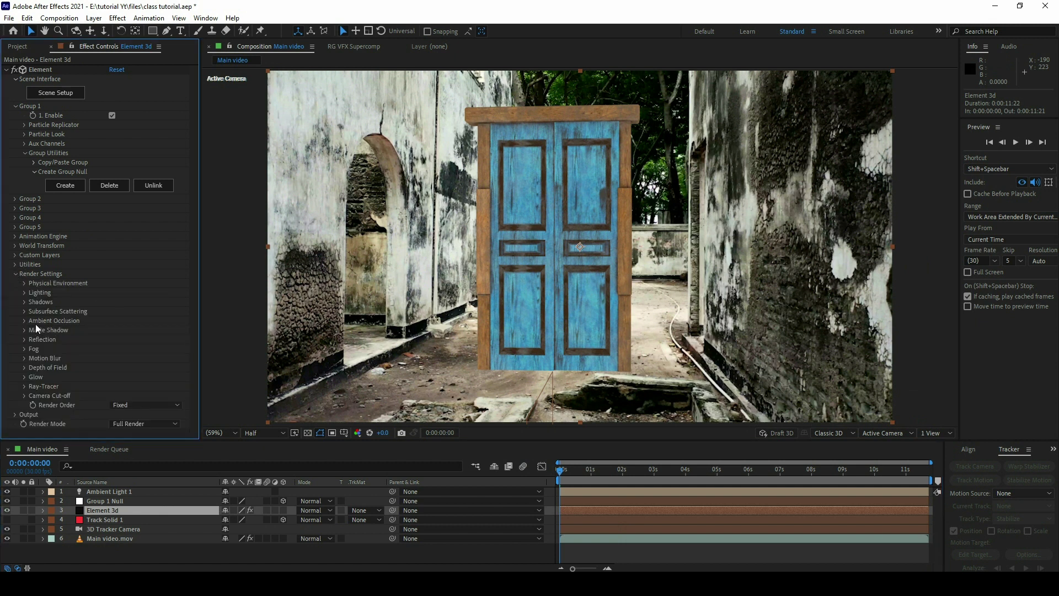
left_click(25, 320)
left_click(112, 312)
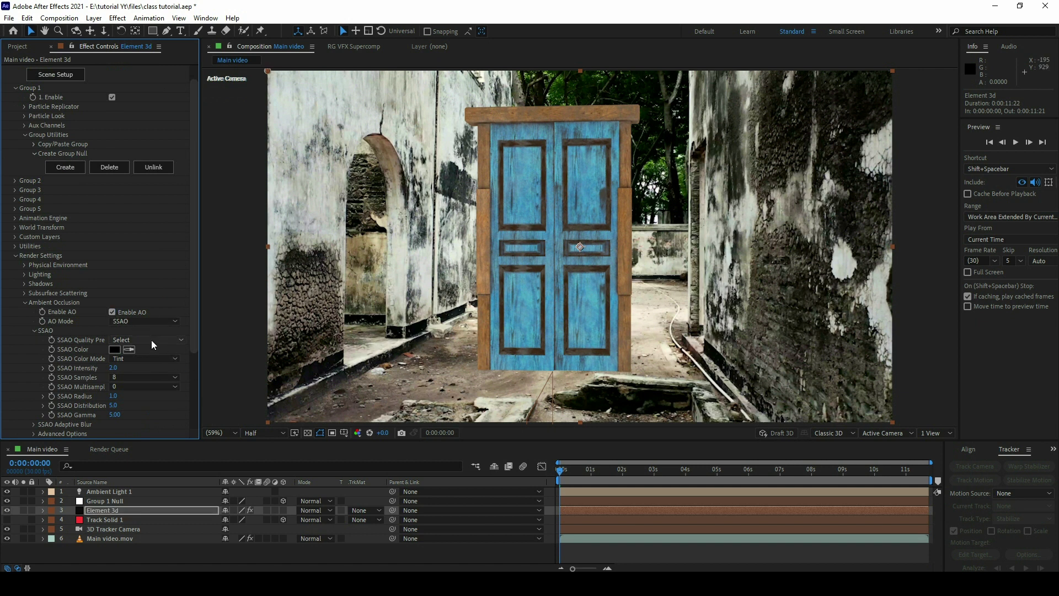
left_click(157, 321)
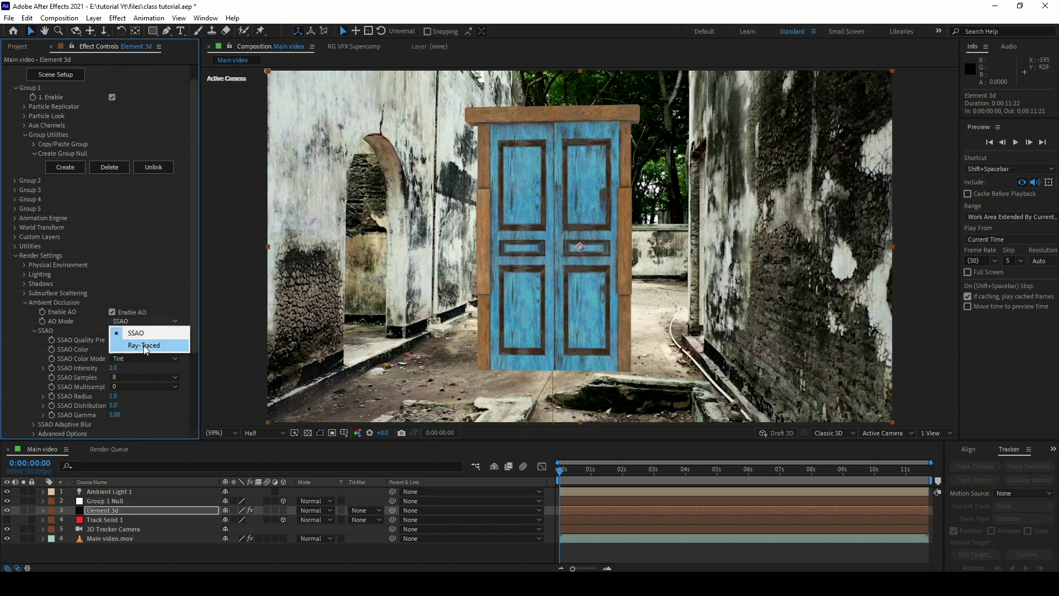
left_click(143, 346)
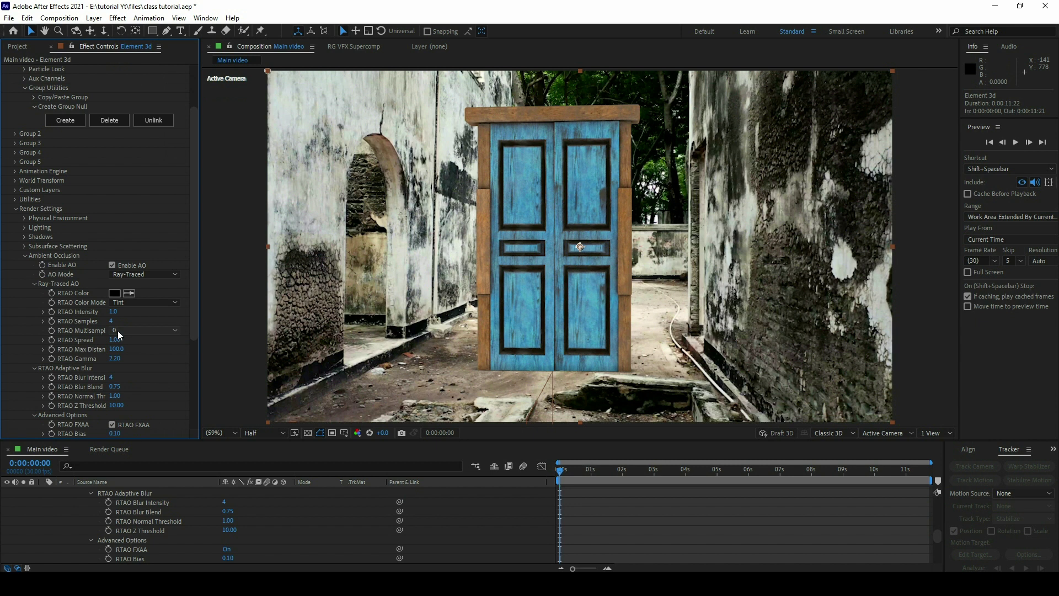
left_click(35, 283)
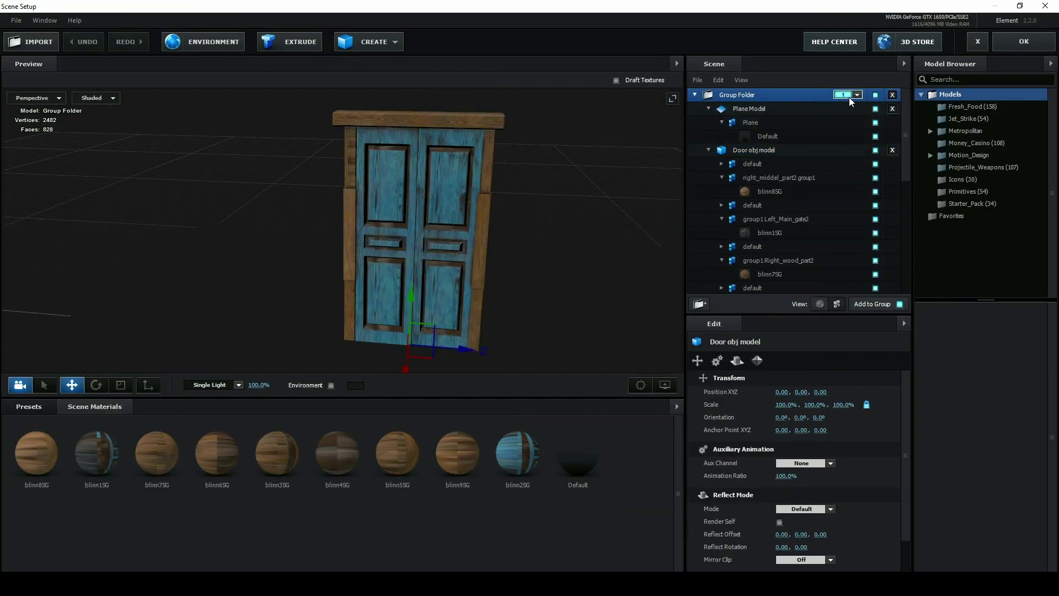
left_click(851, 96)
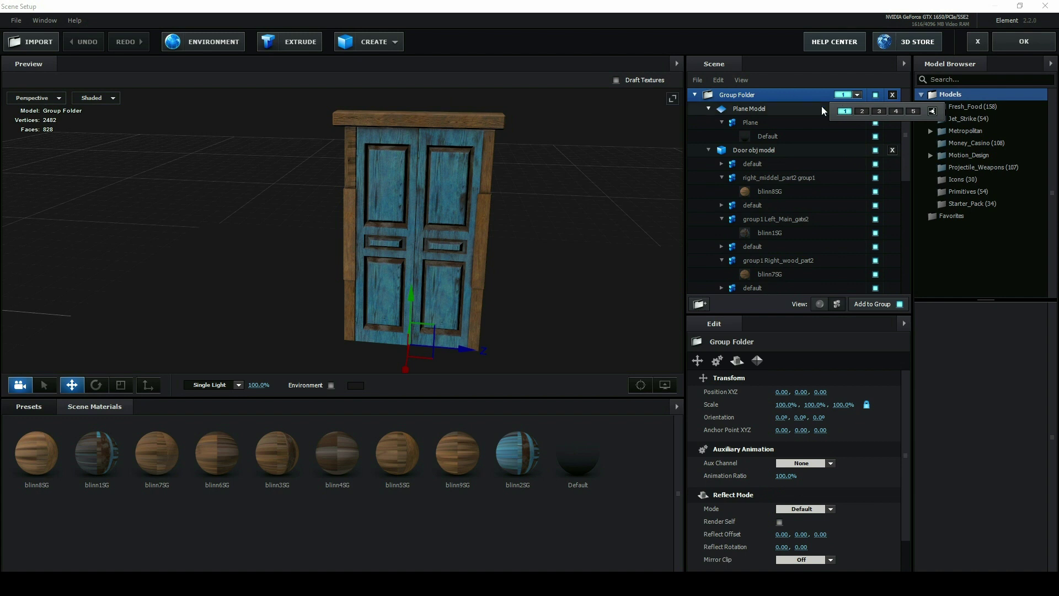
left_click(1004, 42)
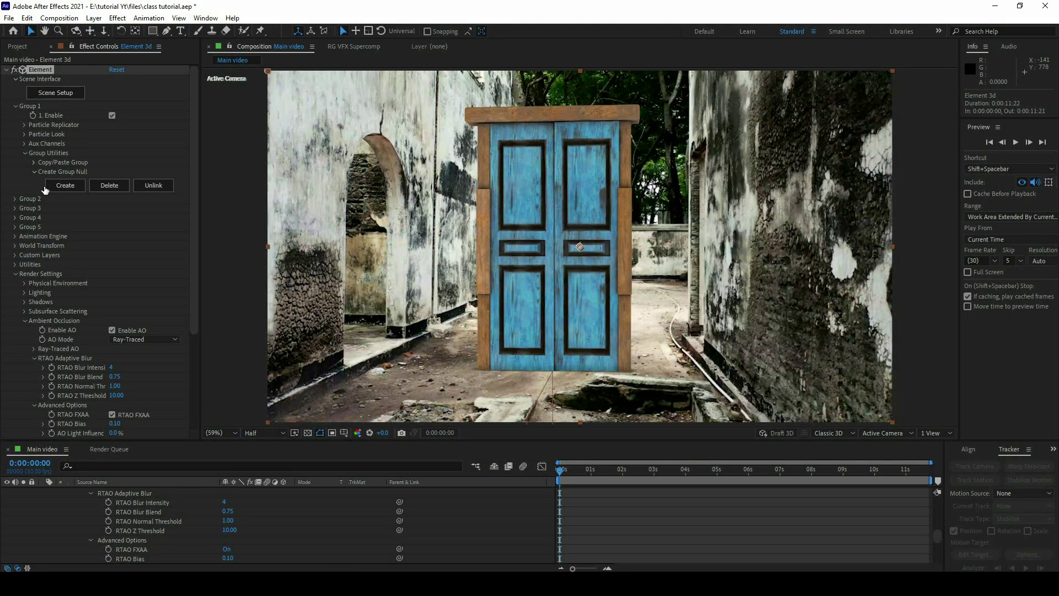
Enable Multi-Object under Particle Look so door parts move separately
left_click(24, 147)
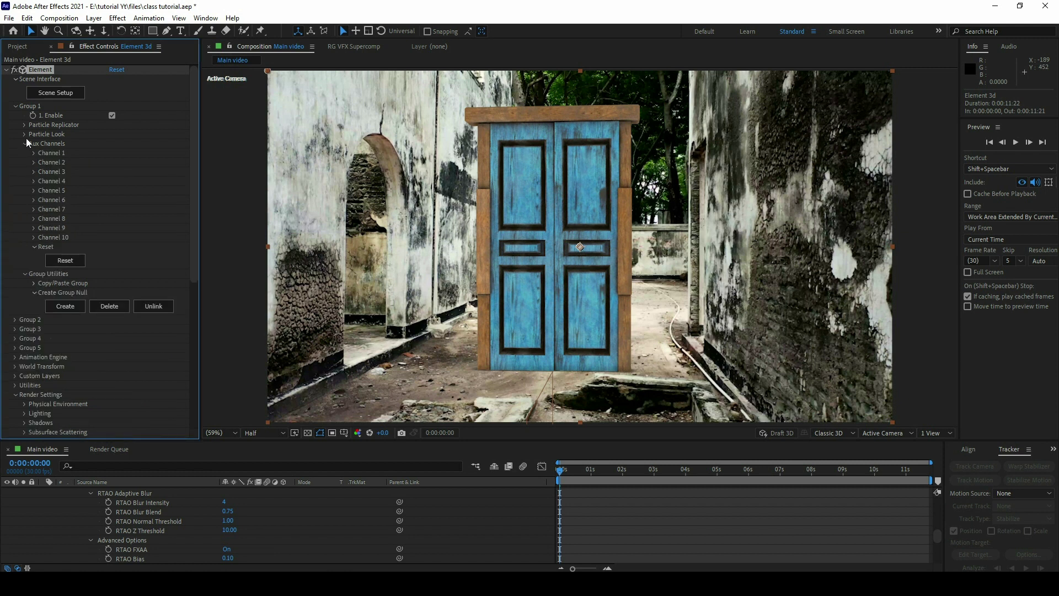
left_click(25, 134)
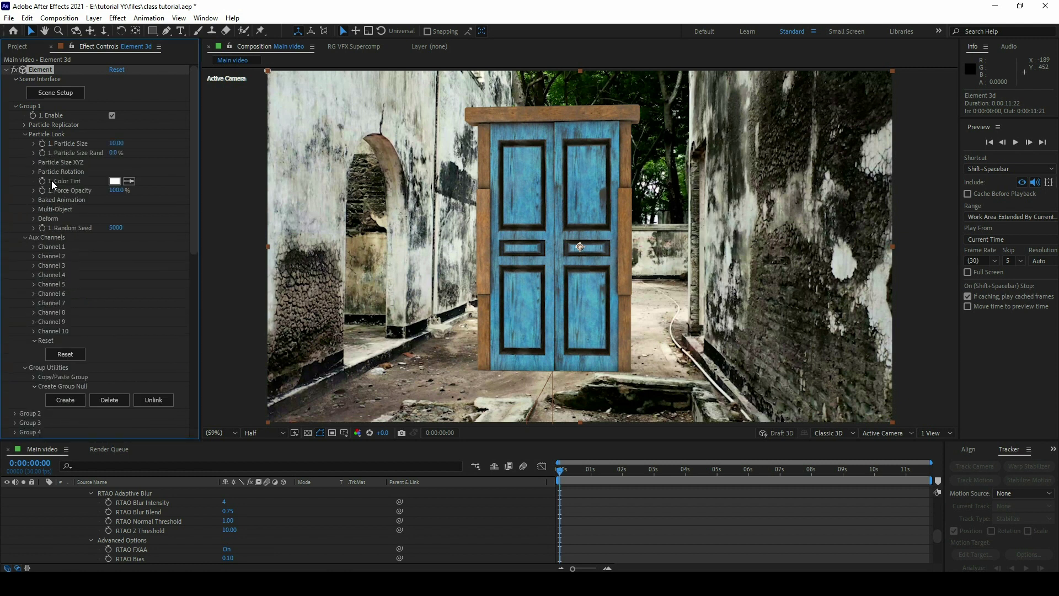
left_click(35, 210)
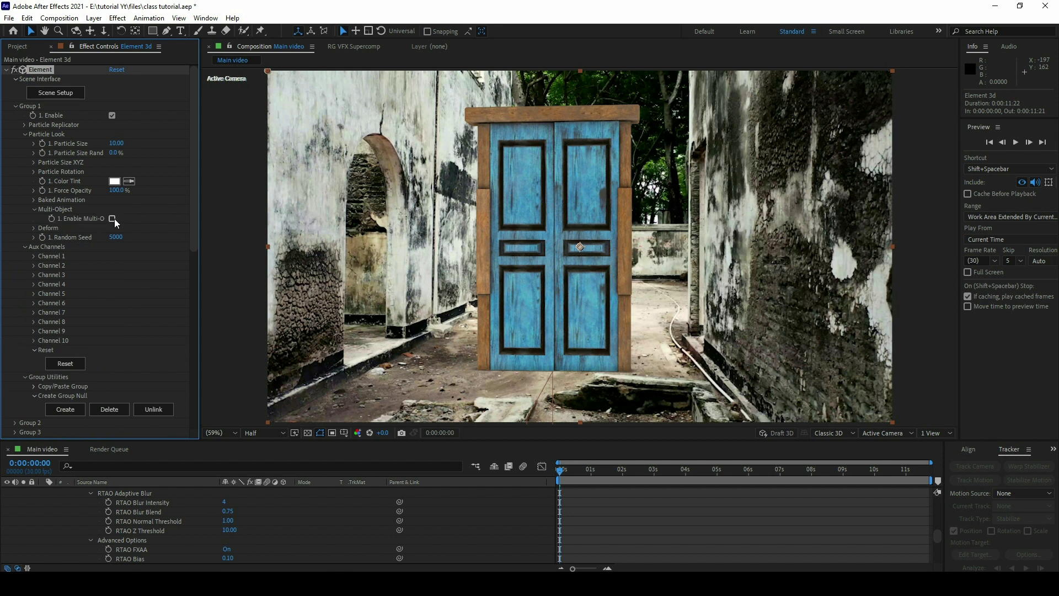
left_click(112, 218)
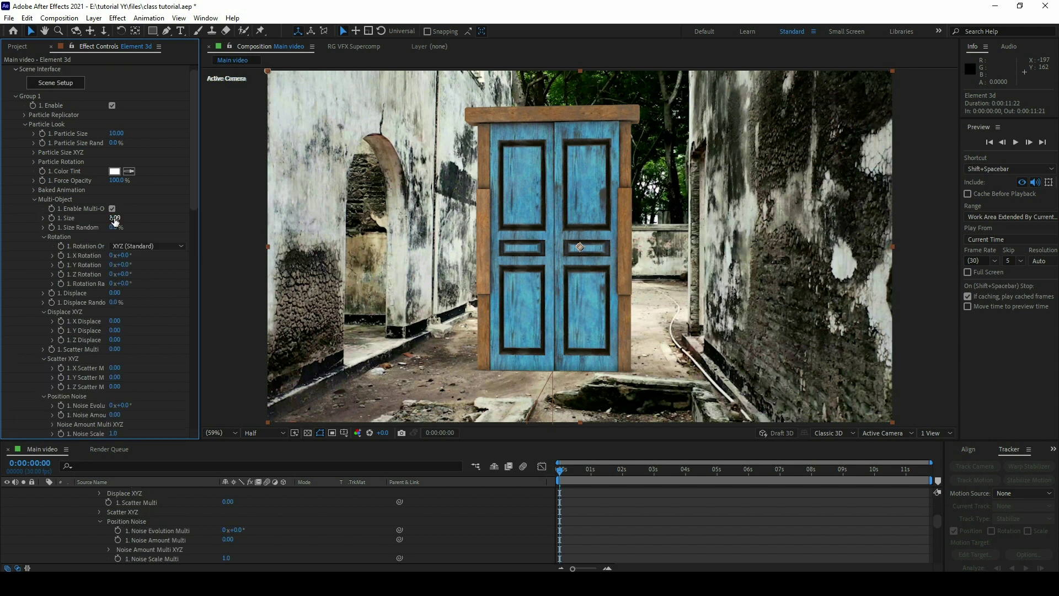
Scrub Channel 1 Position X to -0.38, sliding the left door leaf sideways
left_click(35, 200)
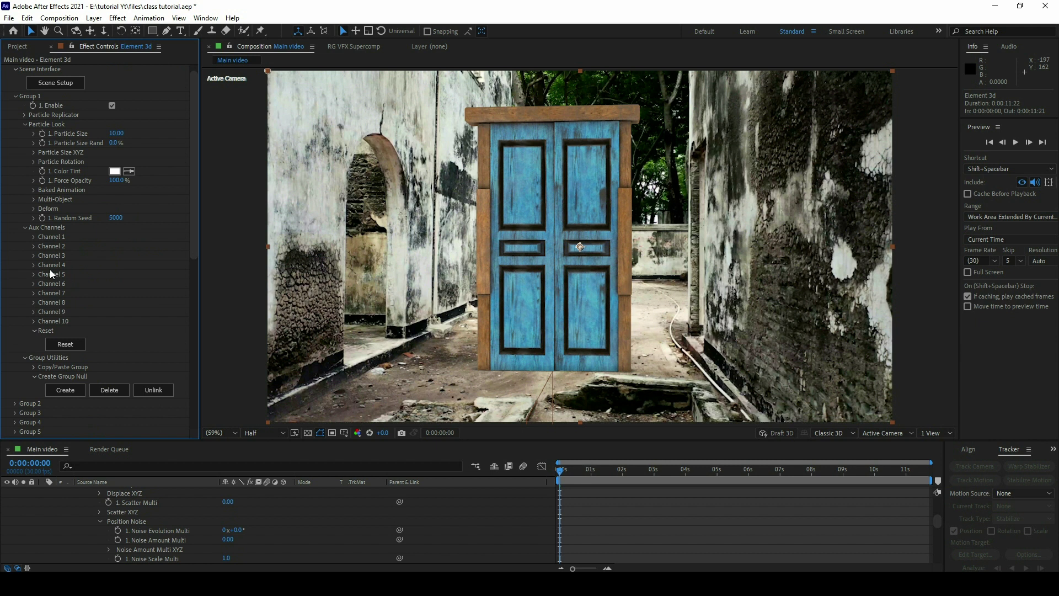
left_click(33, 236)
left_click_drag(119, 258, 103, 264)
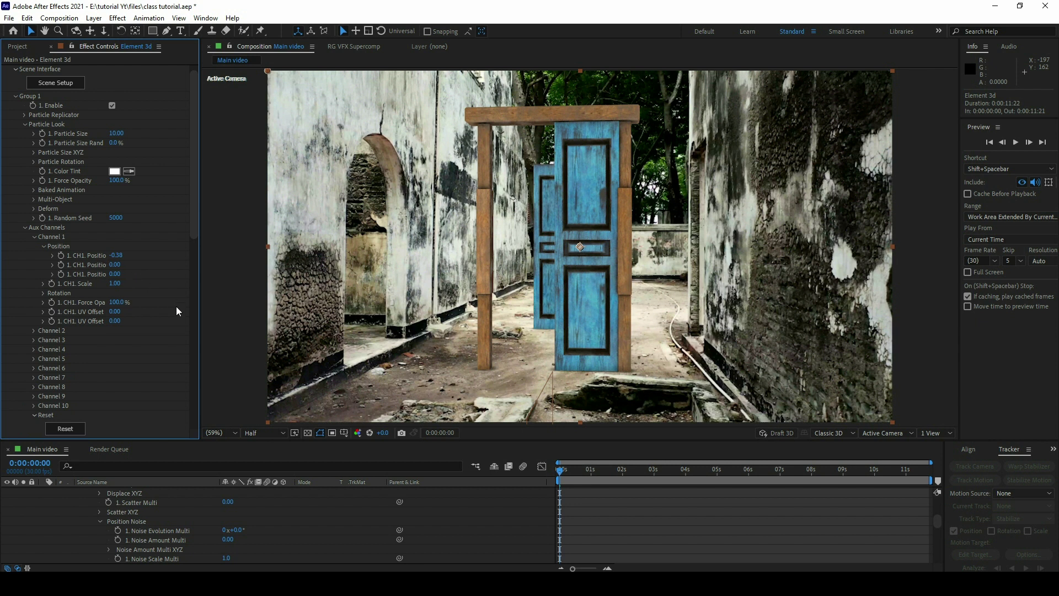
Undo the X offset and keyframe Channel 1 Position Y at its resting value at 1:19
key("ctrl+z")
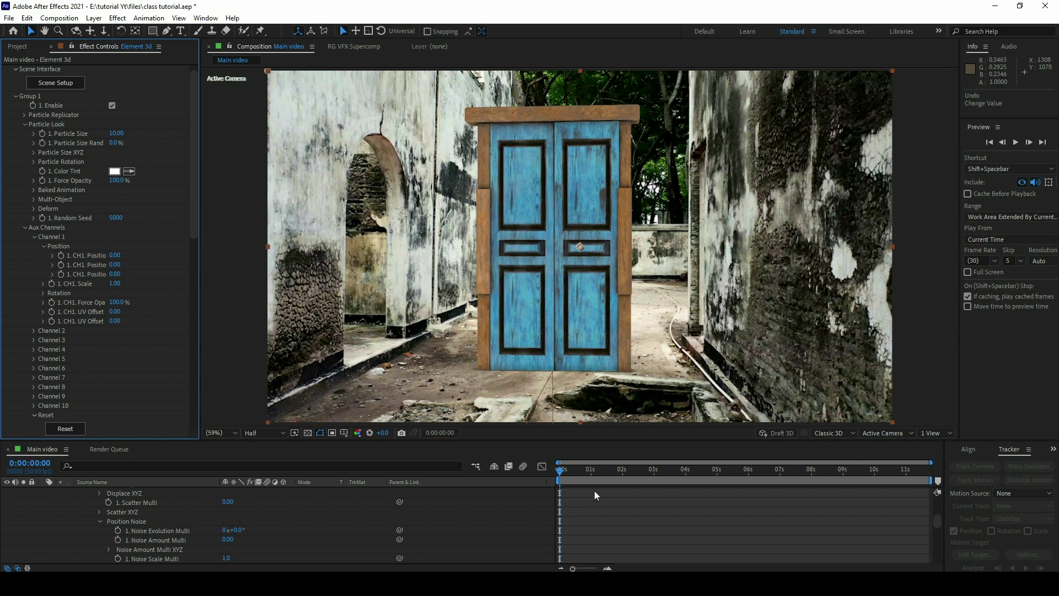
left_click(654, 472)
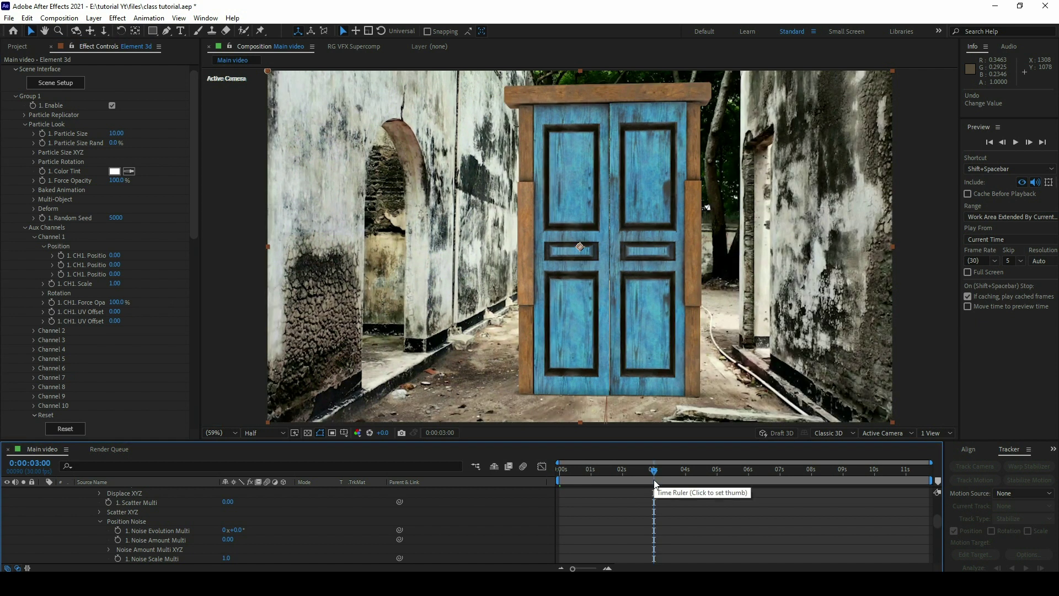
left_click_drag(647, 470, 620, 470)
left_click_drag(575, 568, 590, 569)
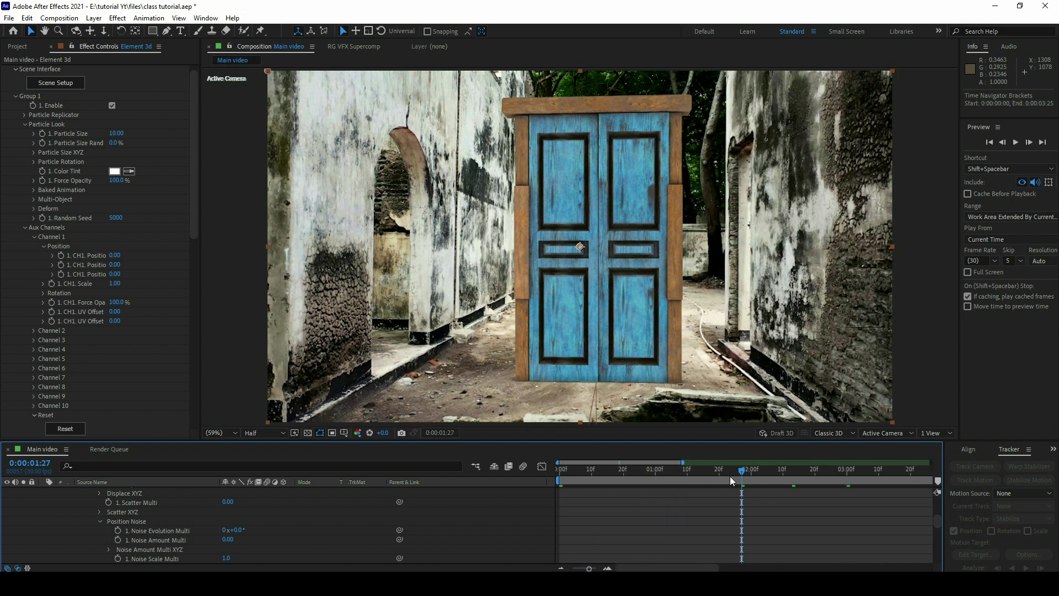
left_click_drag(730, 476, 717, 474)
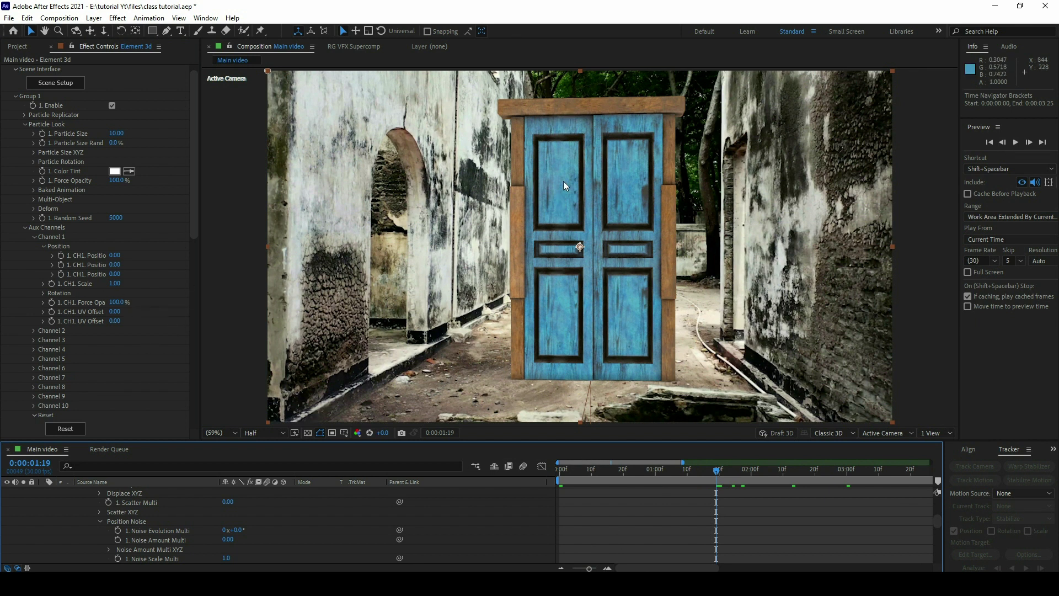
left_click(71, 290)
key("ctrl+z")
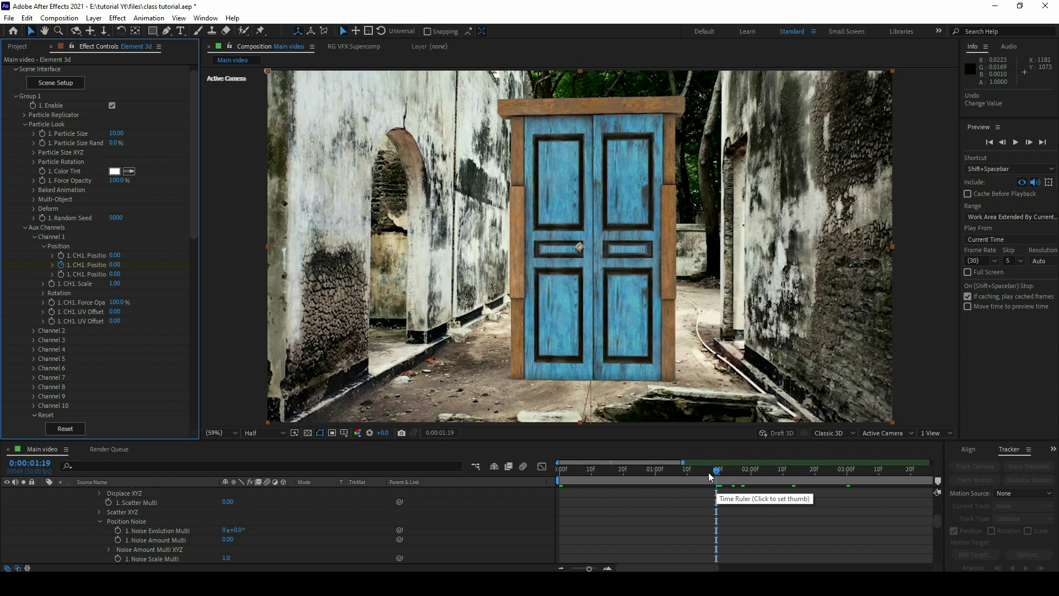
At 1:09 set Channel 1 Position Y to -0.44, preview, and show keyframed properties
left_click(684, 475)
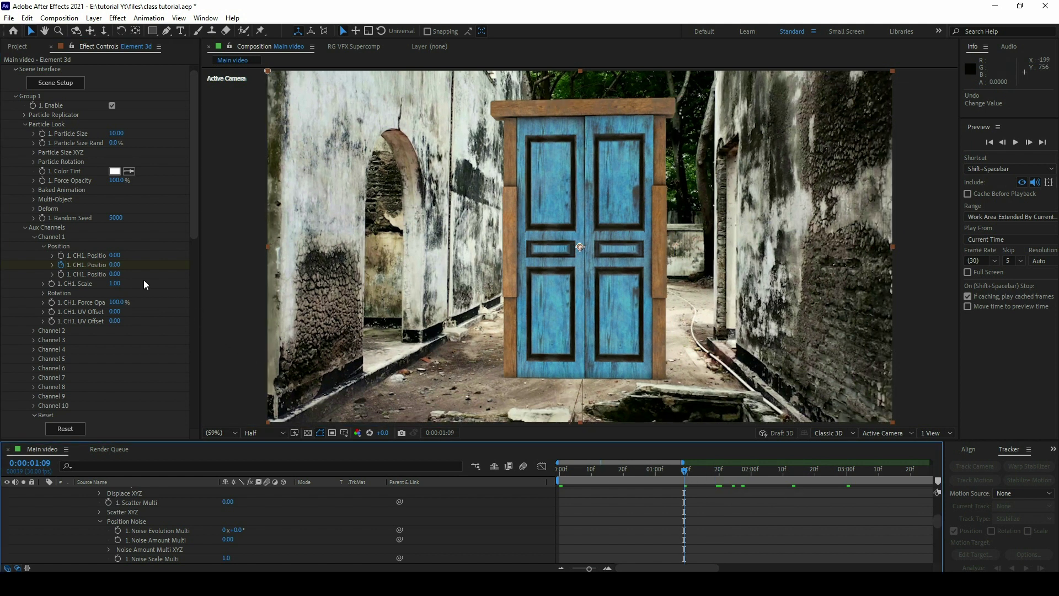
left_click_drag(115, 265, 110, 287)
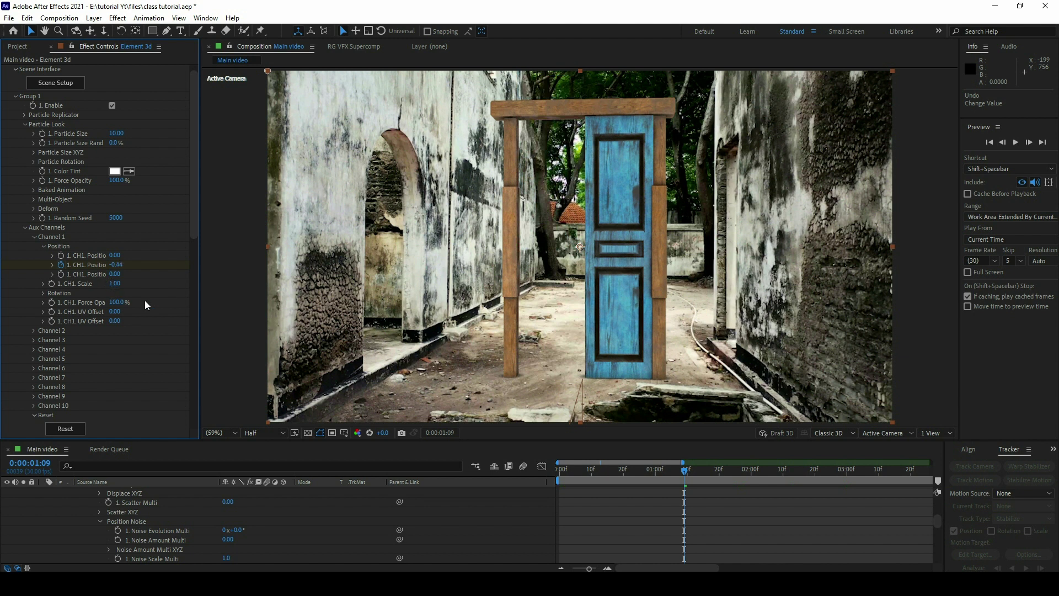
key("space")
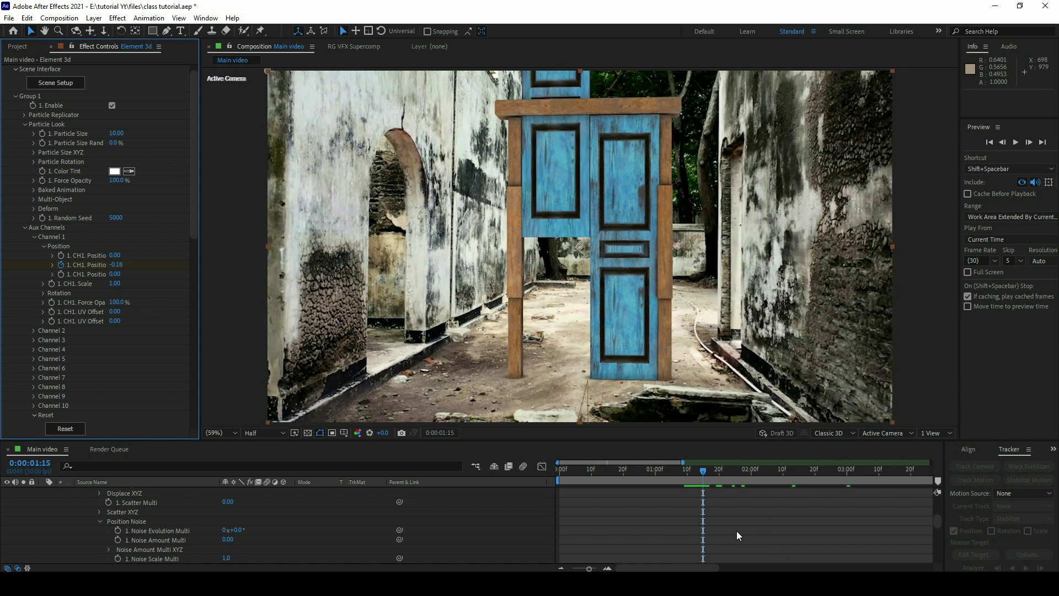
key("u")
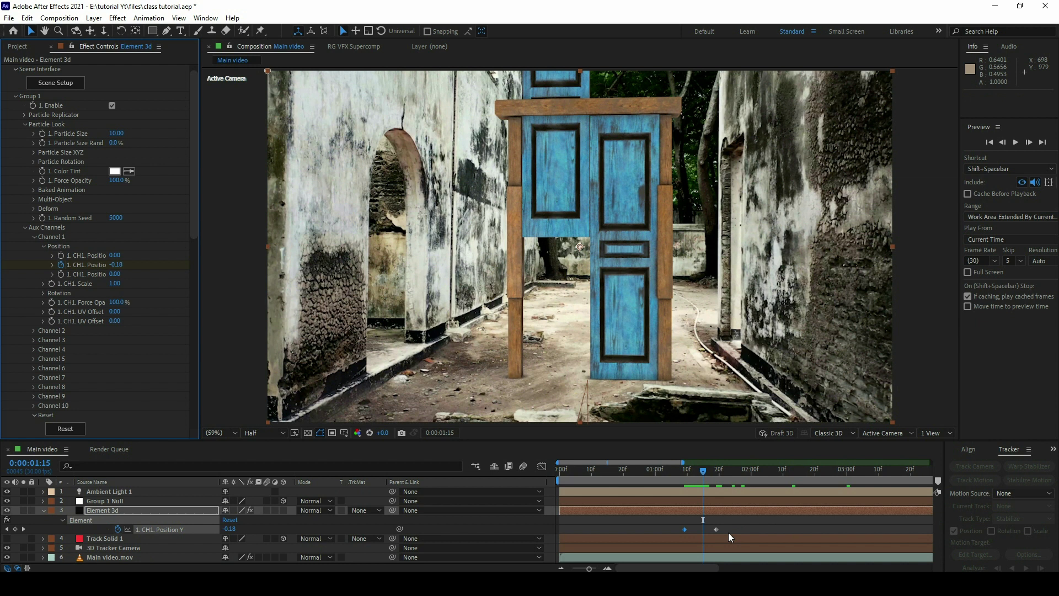
Set Channel 1 Position Y to -0.01 at 0:00:01:20
left_click_drag(693, 479, 716, 485)
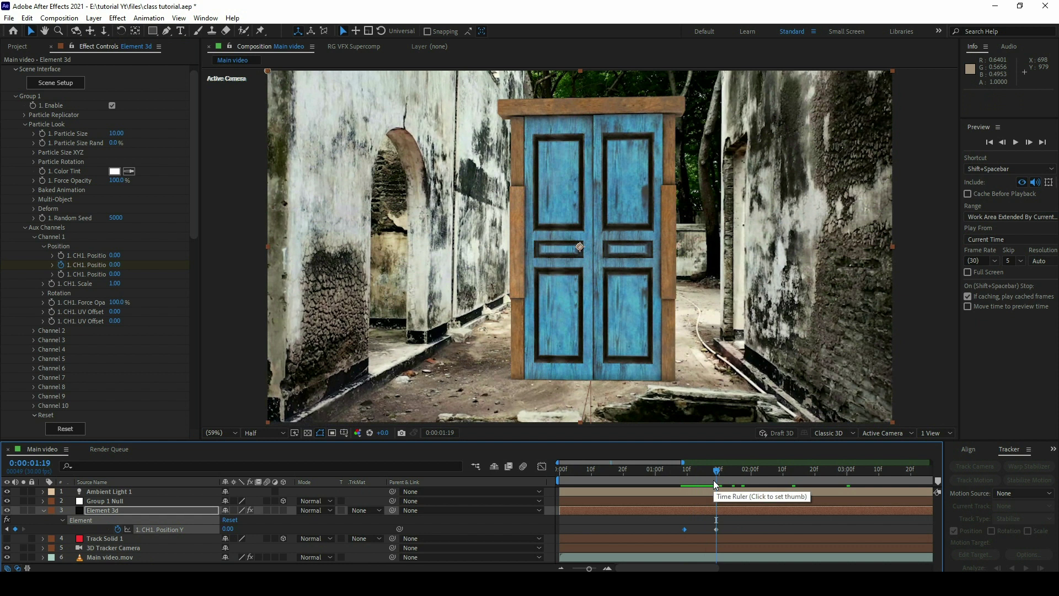
key("Page_Down")
left_click(114, 265)
type("-0.01")
key("Return")
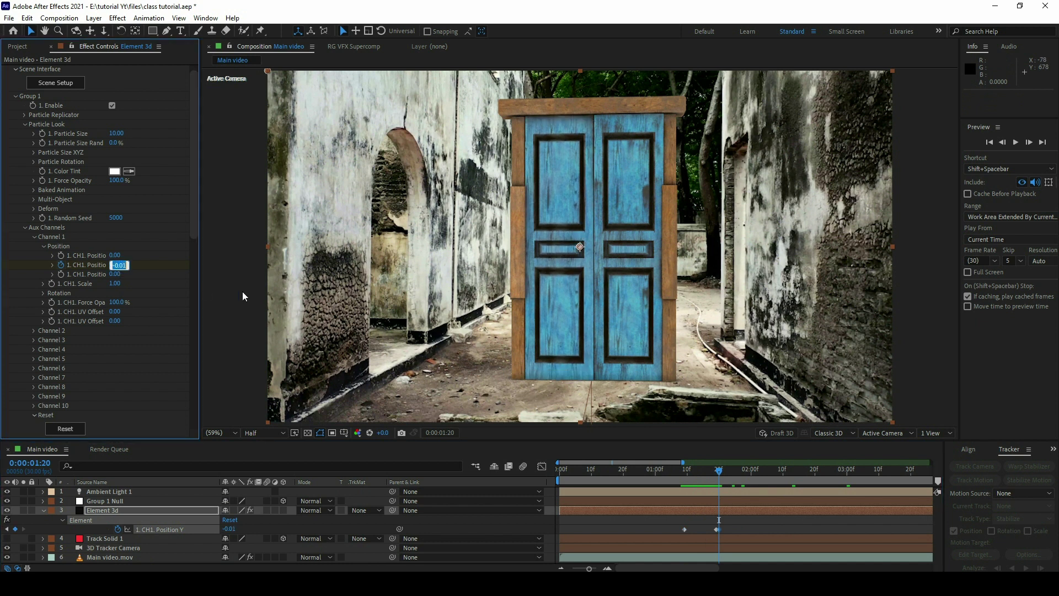
left_click(177, 330)
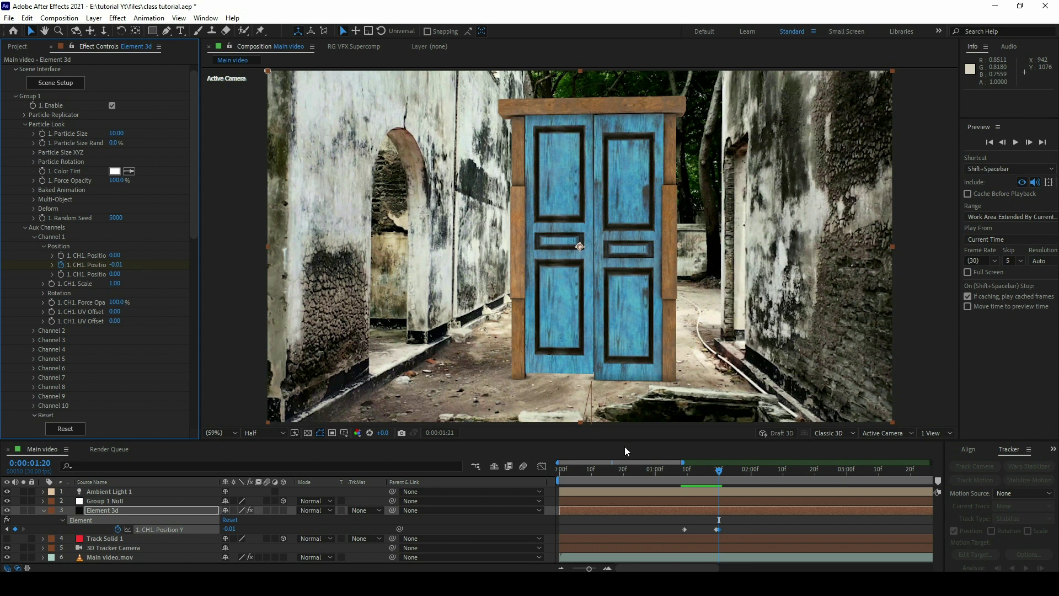
Set Channel 1 Position Y back to 0 at 0:00:01:22
key("Page_Down")
key("Page_Down")
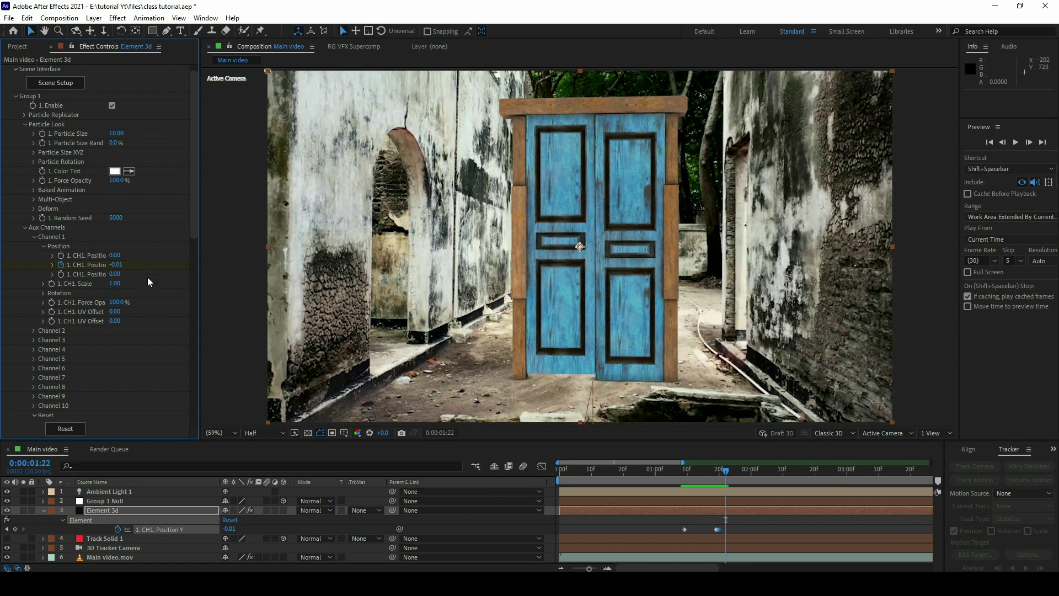
left_click(116, 265)
type("0")
key("Return")
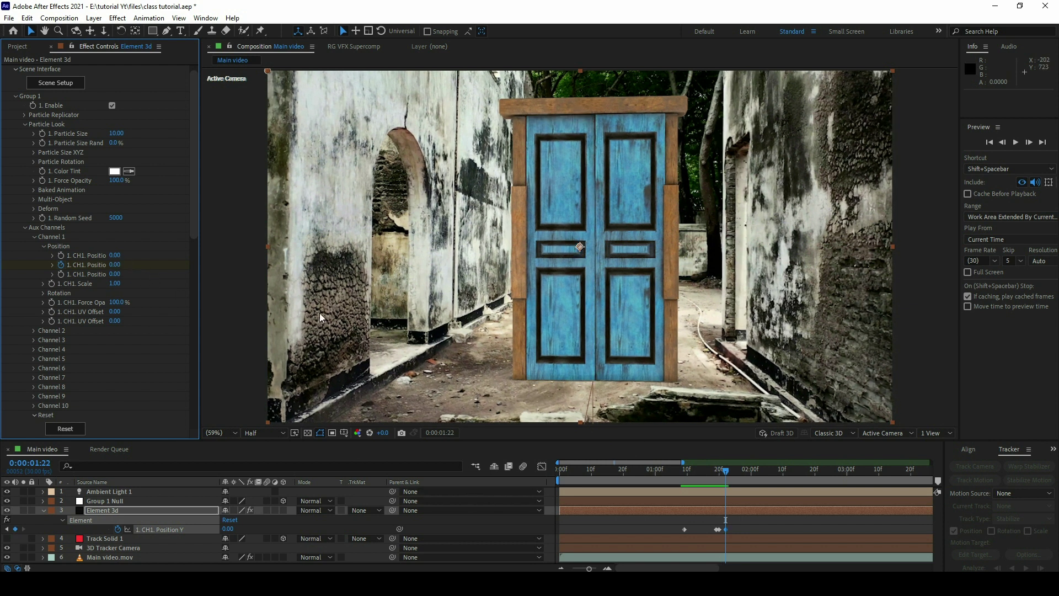
Preview the landing and marquee-select all four Position Y keyframes
left_click(677, 475)
key("space")
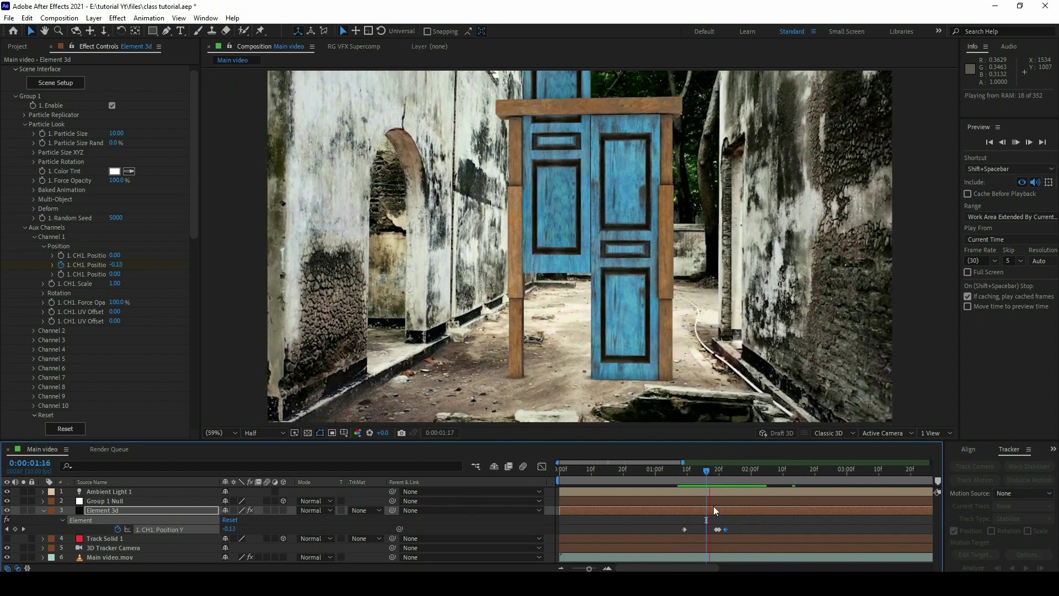
key("space")
scroll(723, 534, "up", 2)
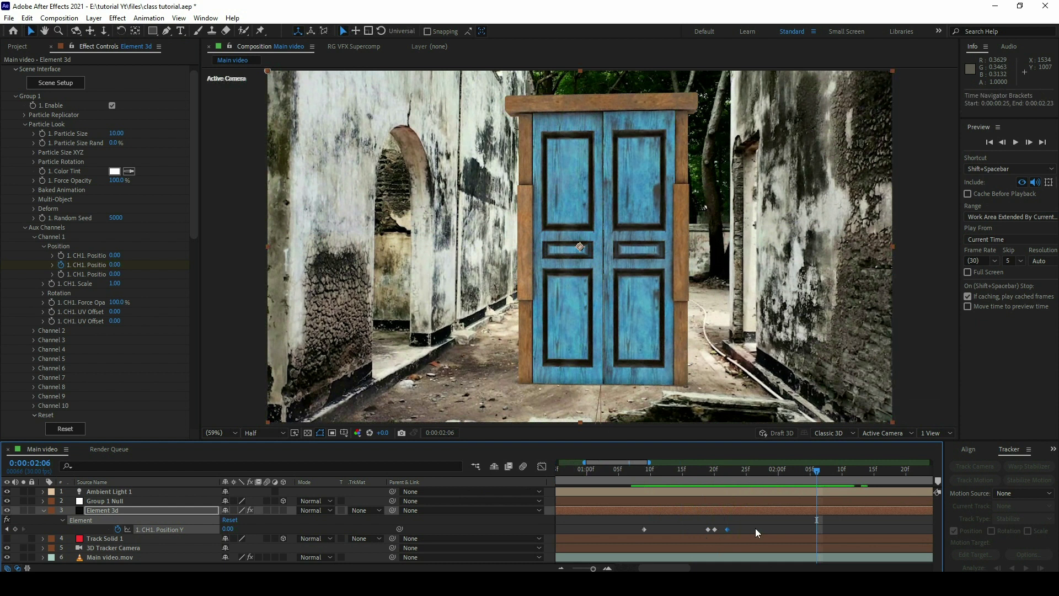
left_click_drag(756, 527, 614, 532)
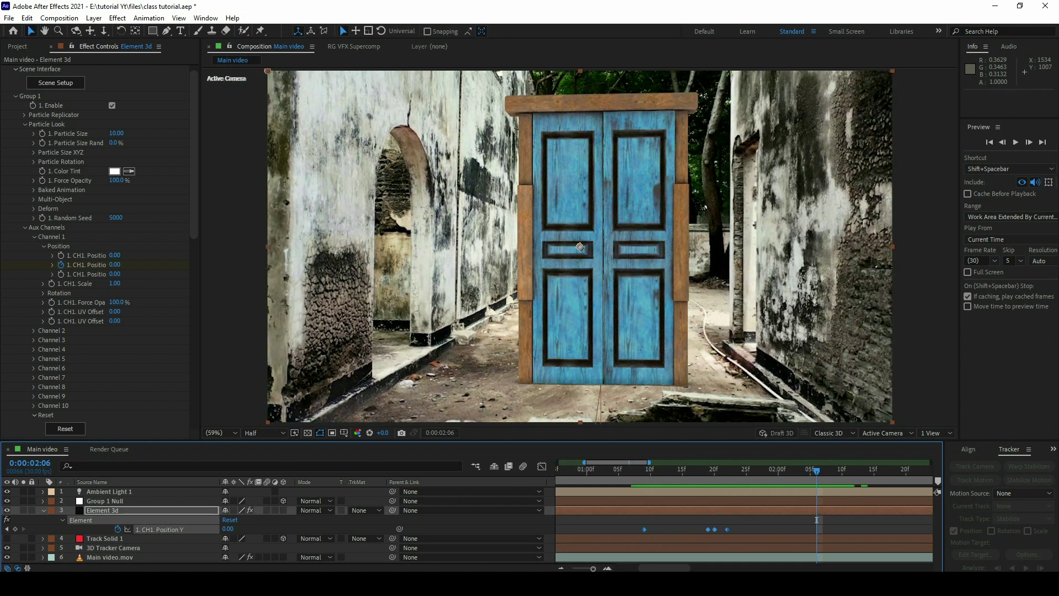
Apply Easy Ease to the four Position Y keyframes and preview
right_click(642, 528)
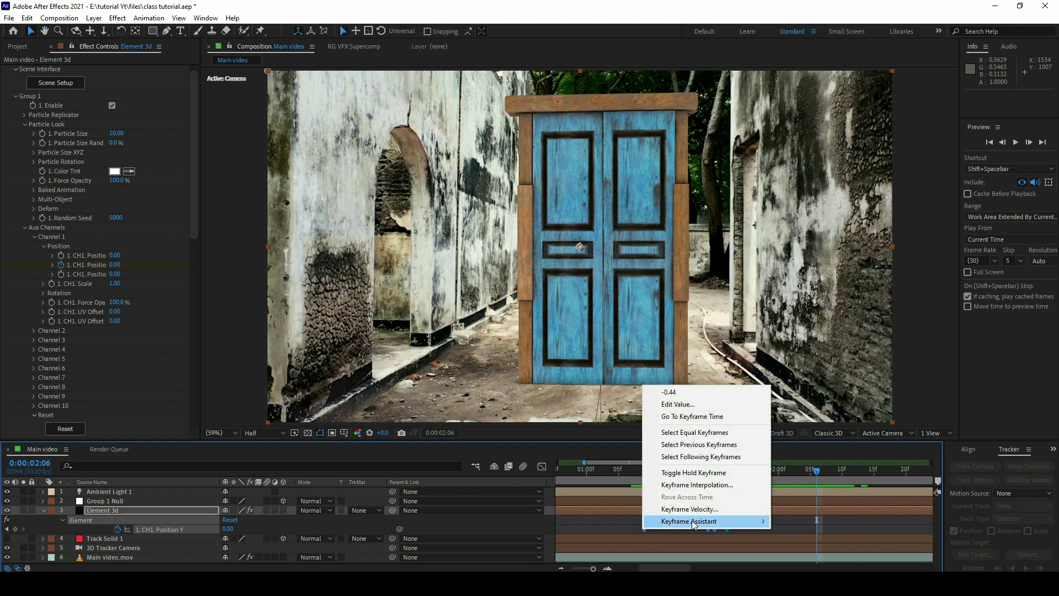
mouse_move(739, 521)
left_click(817, 448)
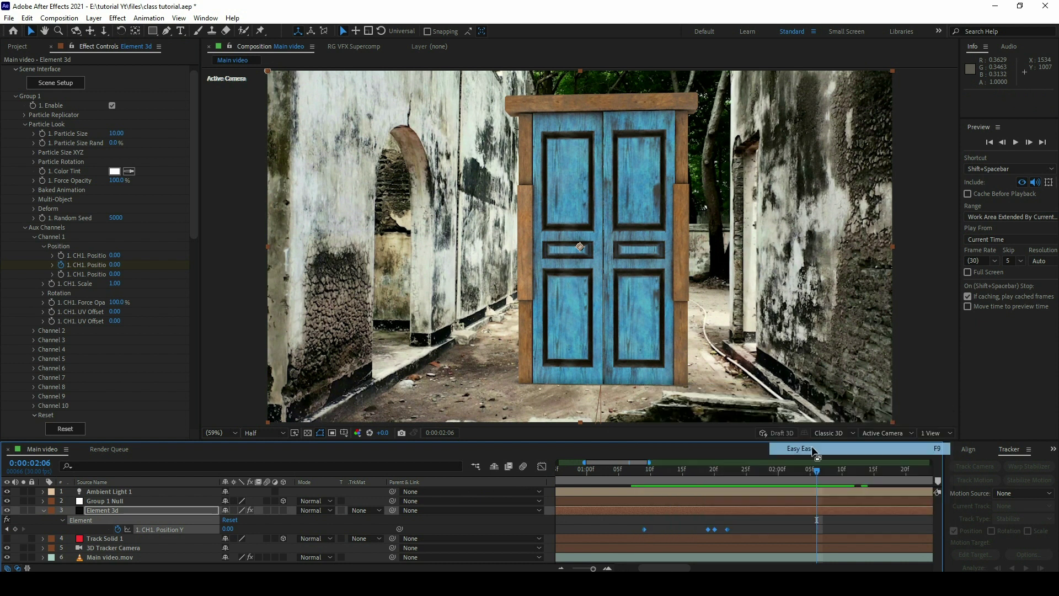
left_click_drag(665, 472, 644, 470)
key("space")
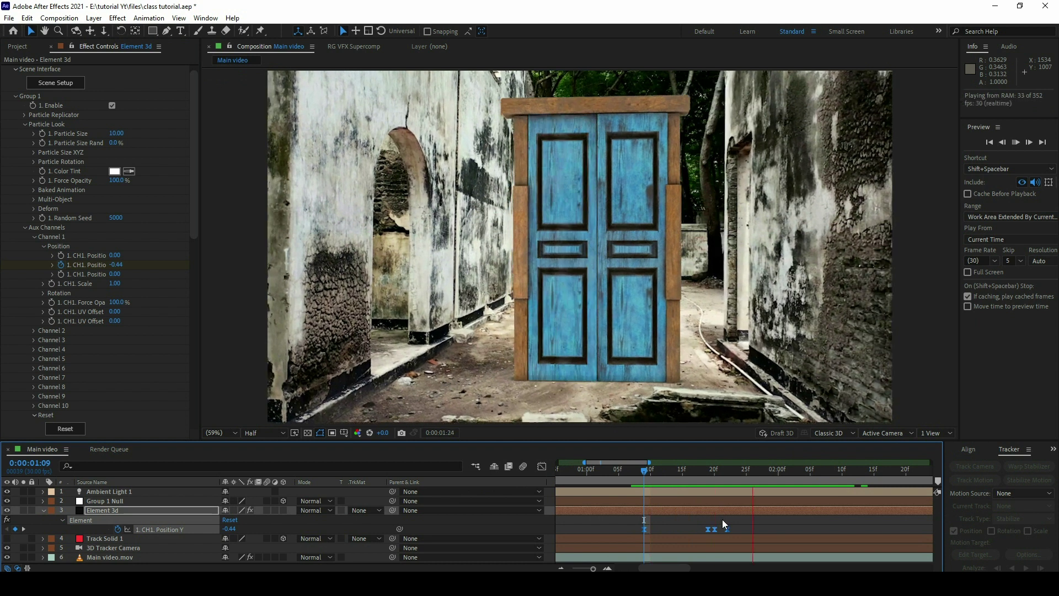
Shift the first Position Y keyframe slightly later and preview the retimed motion
left_click(693, 527)
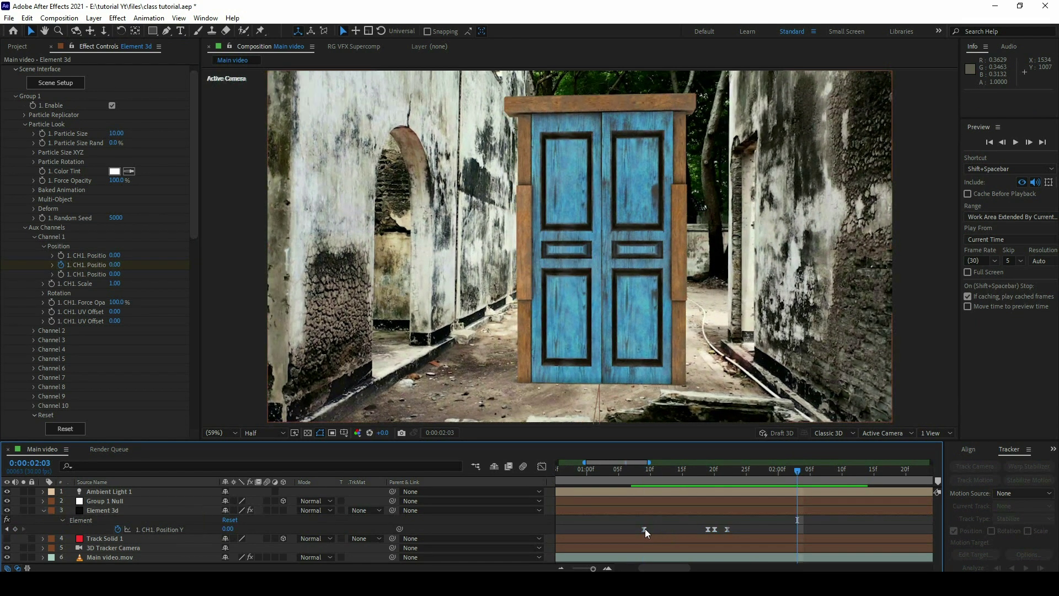
left_click_drag(644, 529, 661, 526)
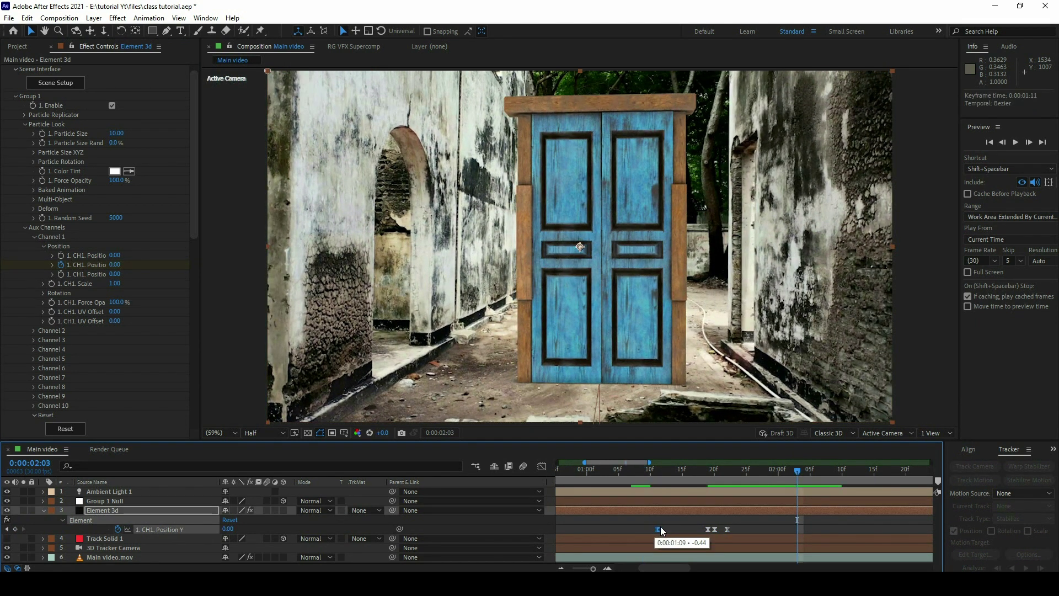
left_click_drag(660, 526, 665, 524)
key("space")
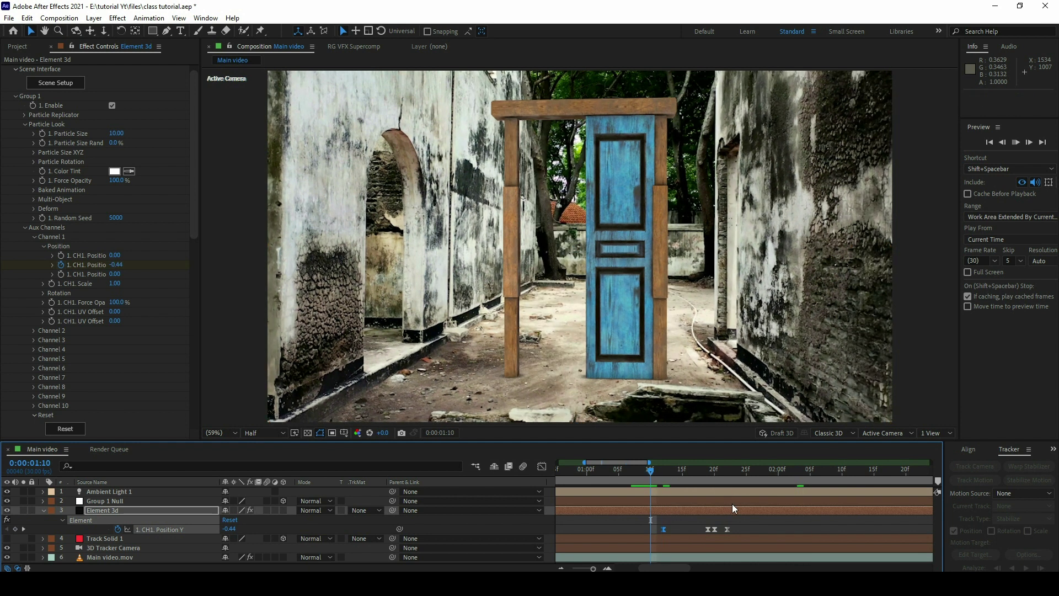
key("space")
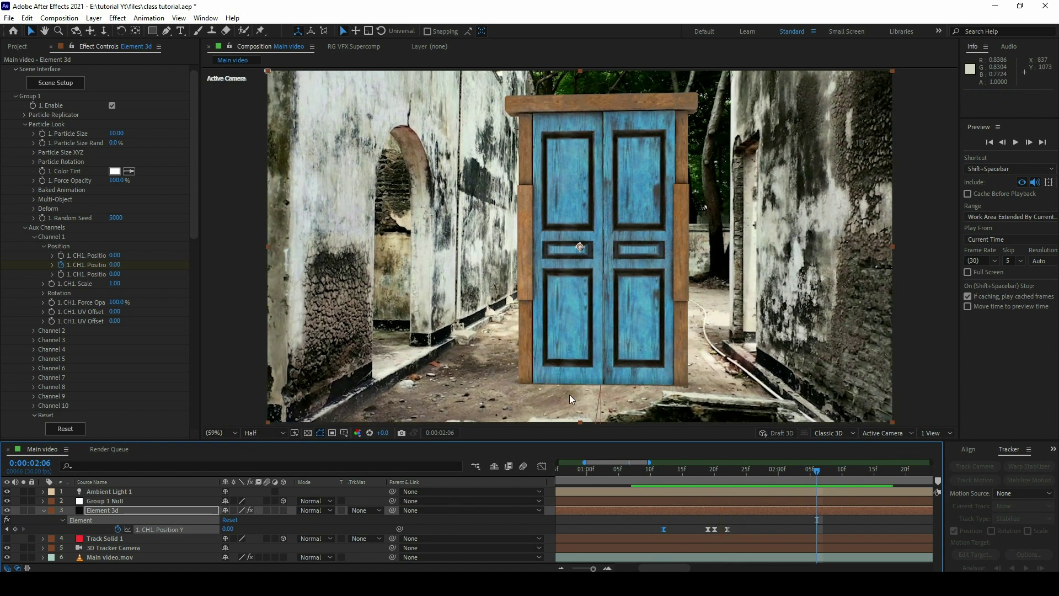
At 0:00:01:14, scrub Channel 1 Position Z to -0.24 to displace the door leaf
left_click(714, 473)
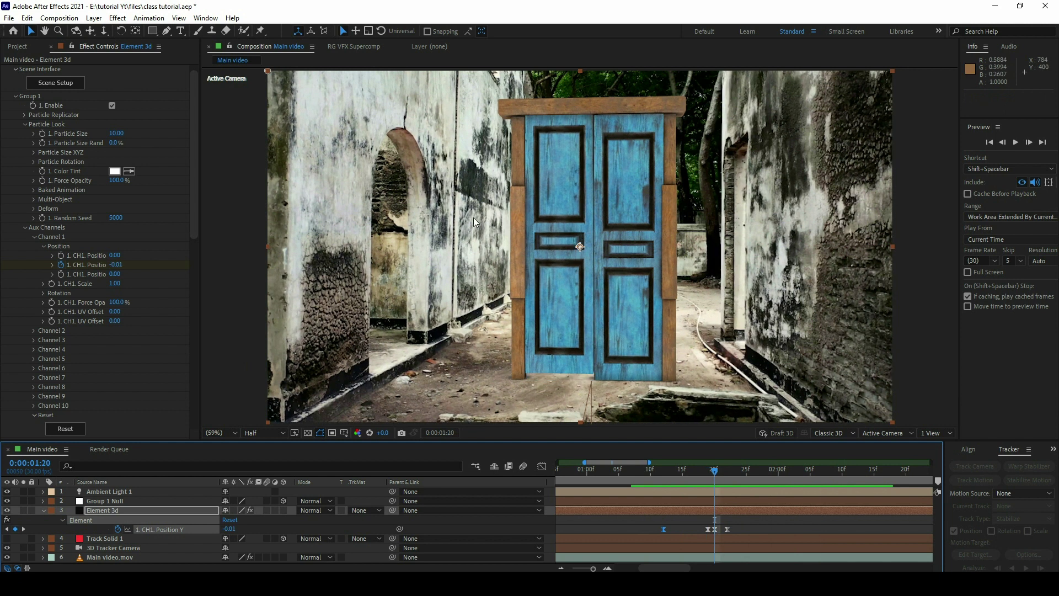
key("Page_Up")
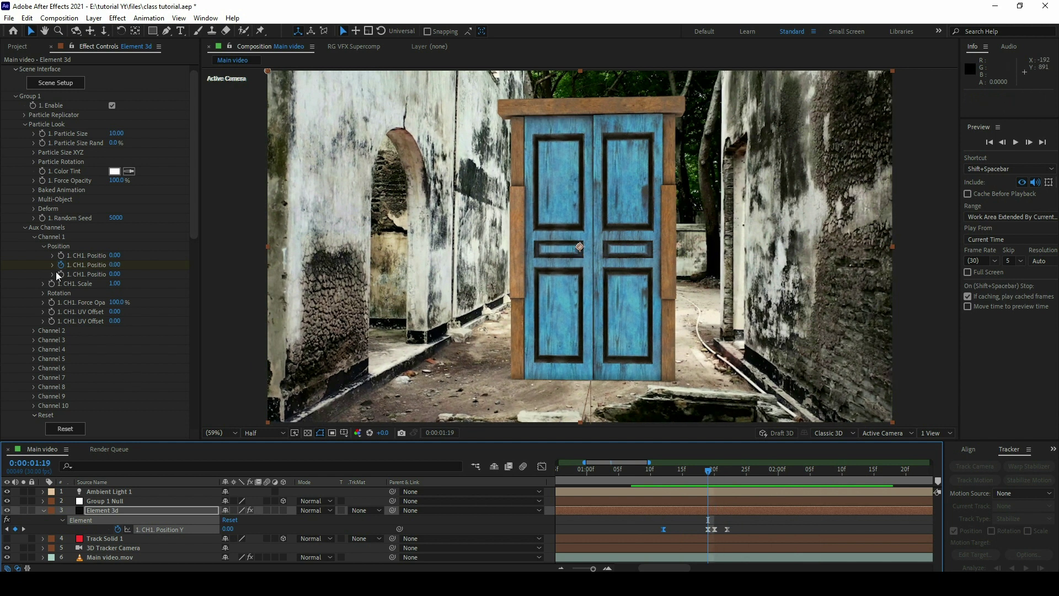
left_click(62, 280)
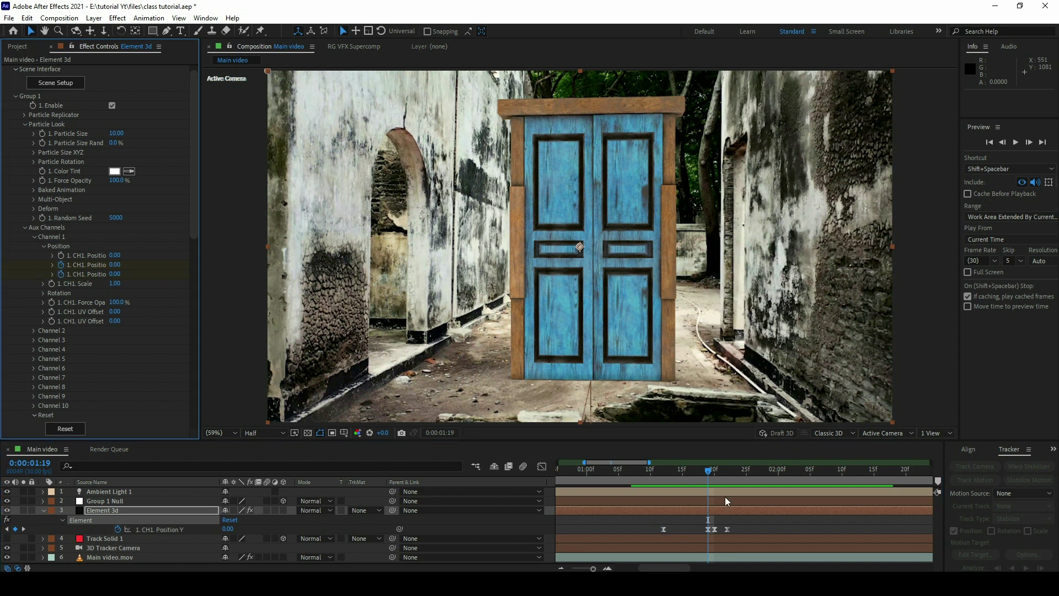
left_click_drag(688, 473, 679, 477)
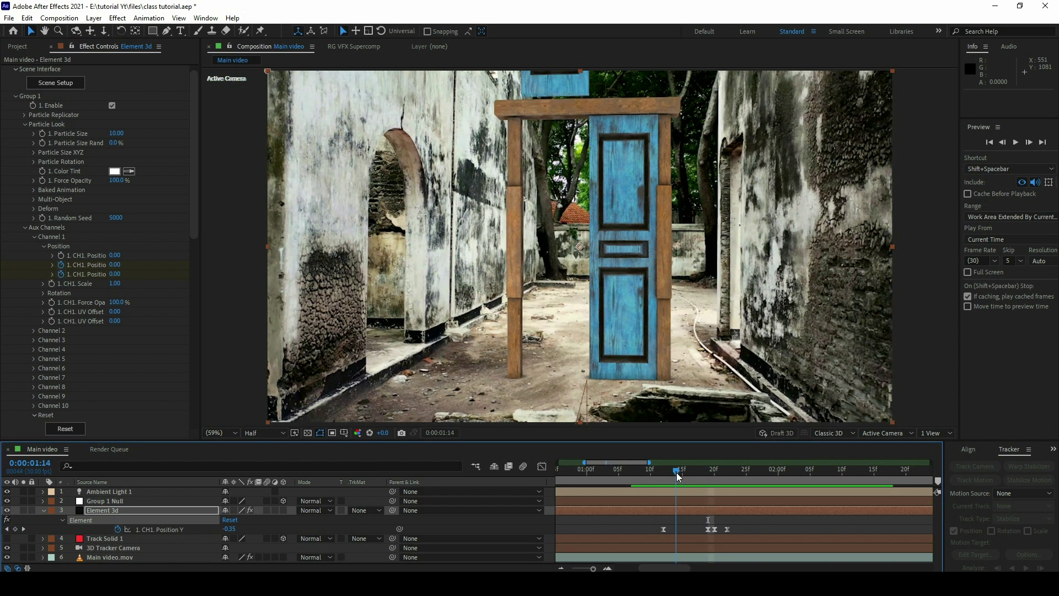
left_click_drag(114, 274, 99, 274)
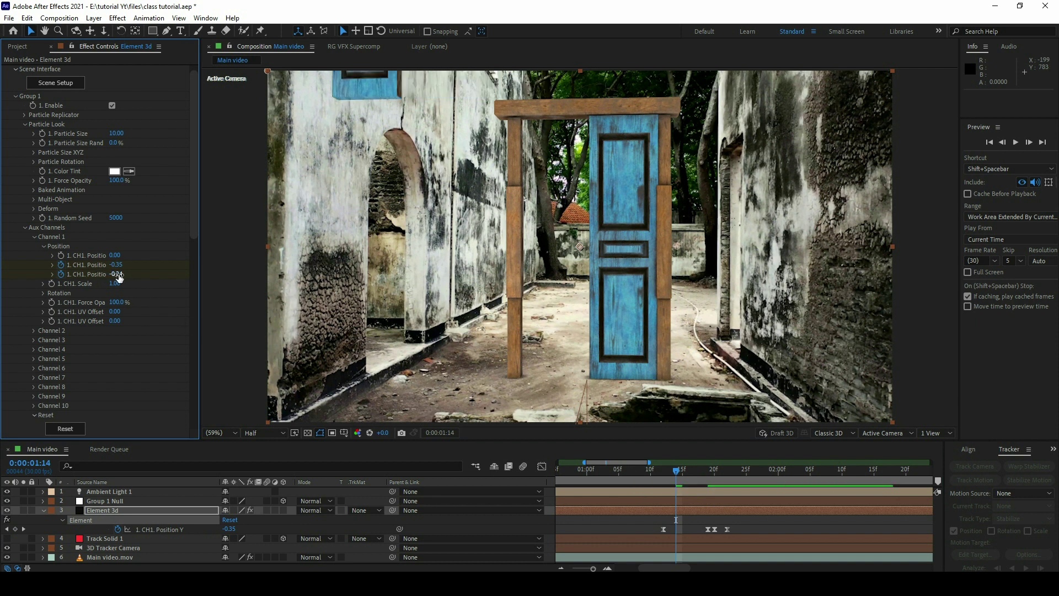
At 0:00:01:14 set Channel 1 Position Z to -0.18 and keyframe Position Y at -0.49
left_click_drag(117, 274, 123, 274)
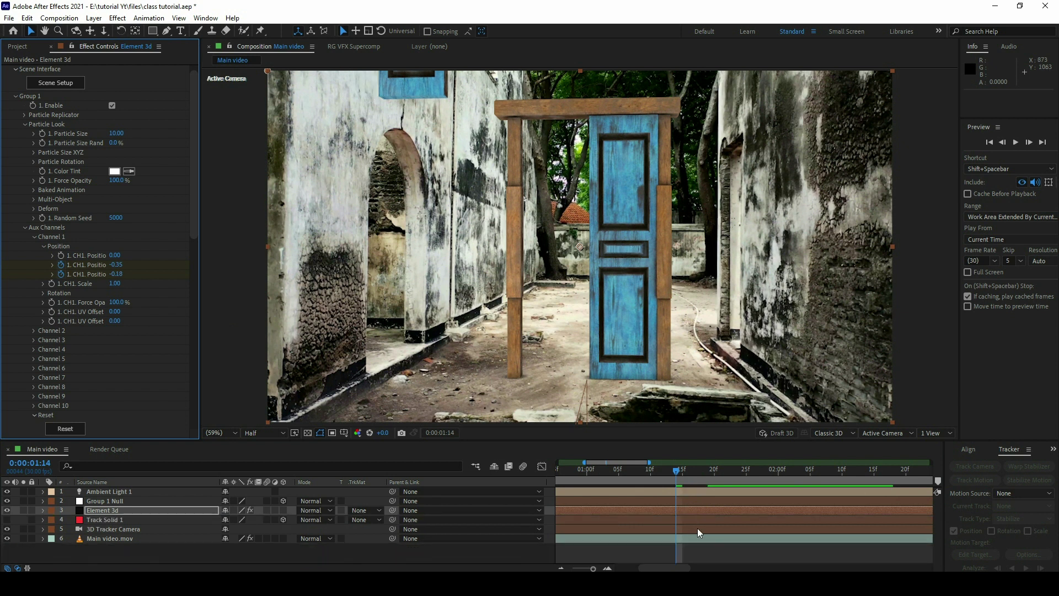
left_click(708, 530)
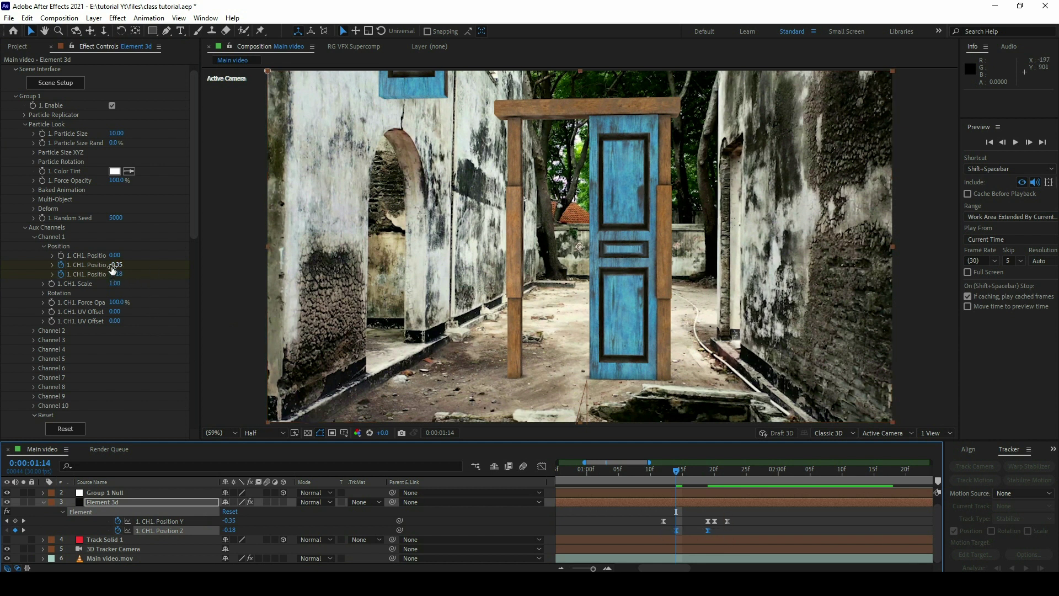
left_click(115, 264)
left_click_drag(115, 264, 116, 275)
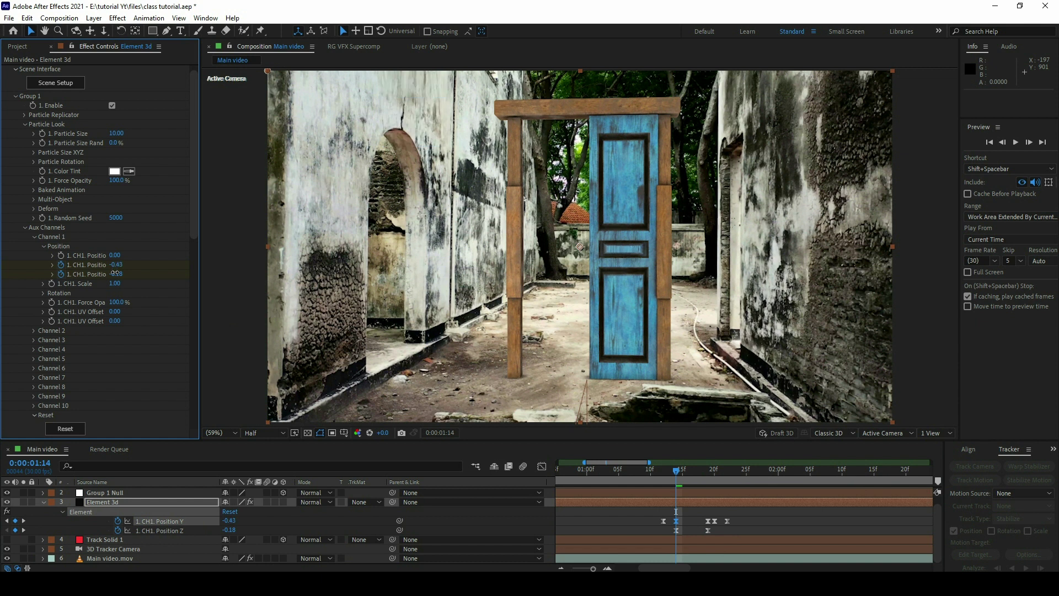
Scrub and play back to check the leaf assembling by 0:00:01:19
left_click_drag(734, 481, 663, 480)
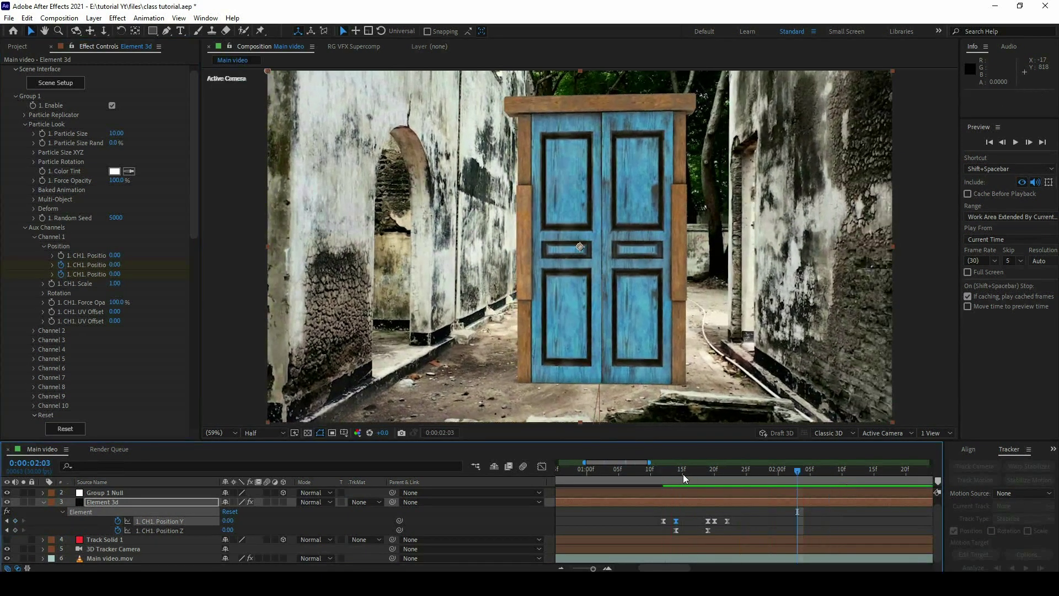
key("space")
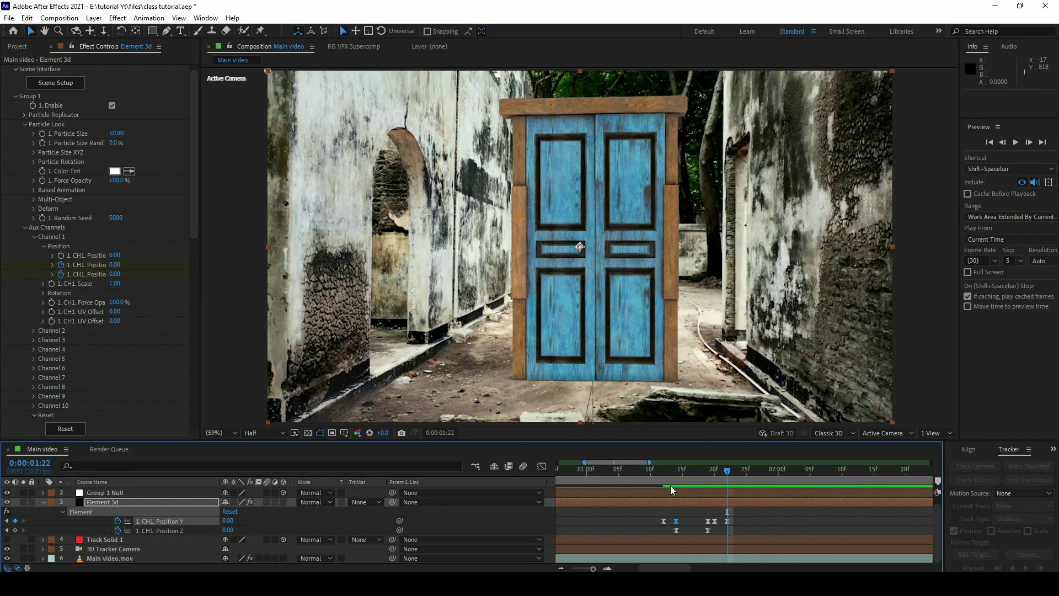
mouse_move(687, 468)
left_mouse_down()
mouse_move(717, 471)
mouse_move(708, 469)
left_mouse_up()
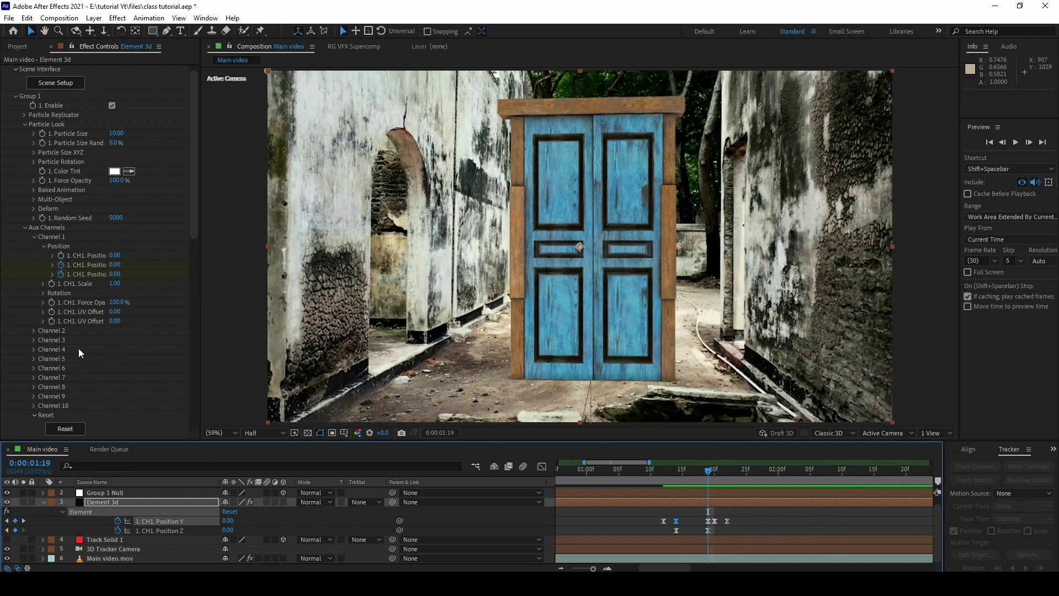
Expand aux Channel 2 and select its Position property, keeping values at 0.00
scroll(82, 348, "down", 5)
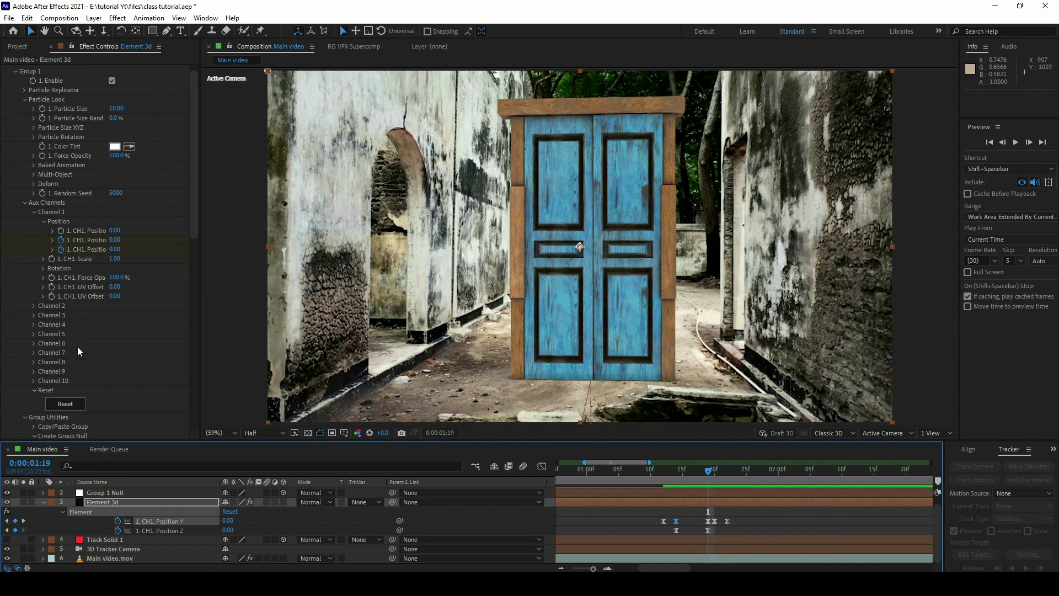
scroll(77, 346, "down", 5)
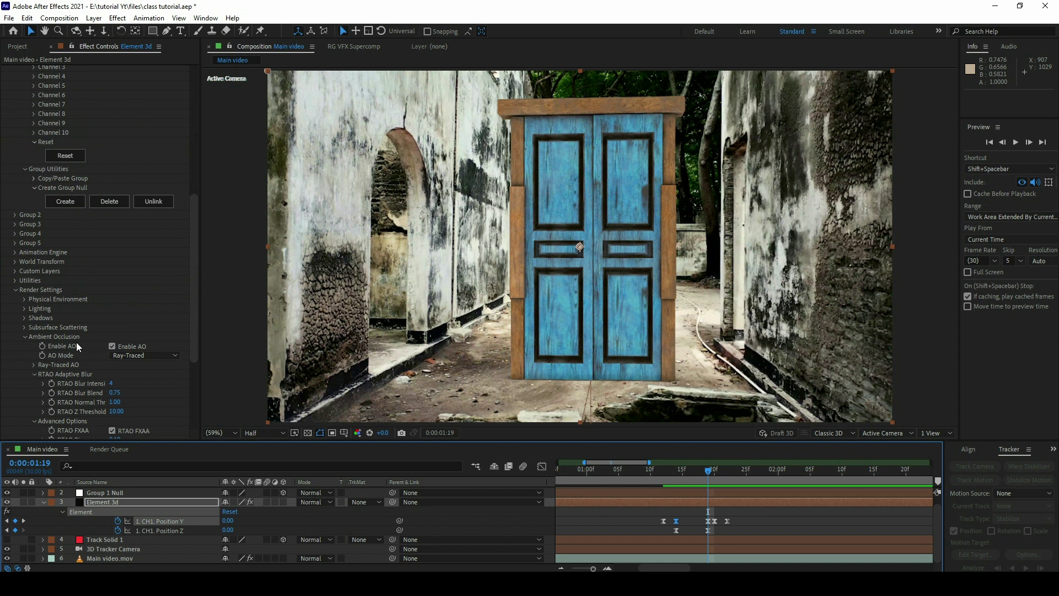
scroll(77, 342, "up", 3)
scroll(92, 236, "up", 3)
scroll(94, 254, "up", 3)
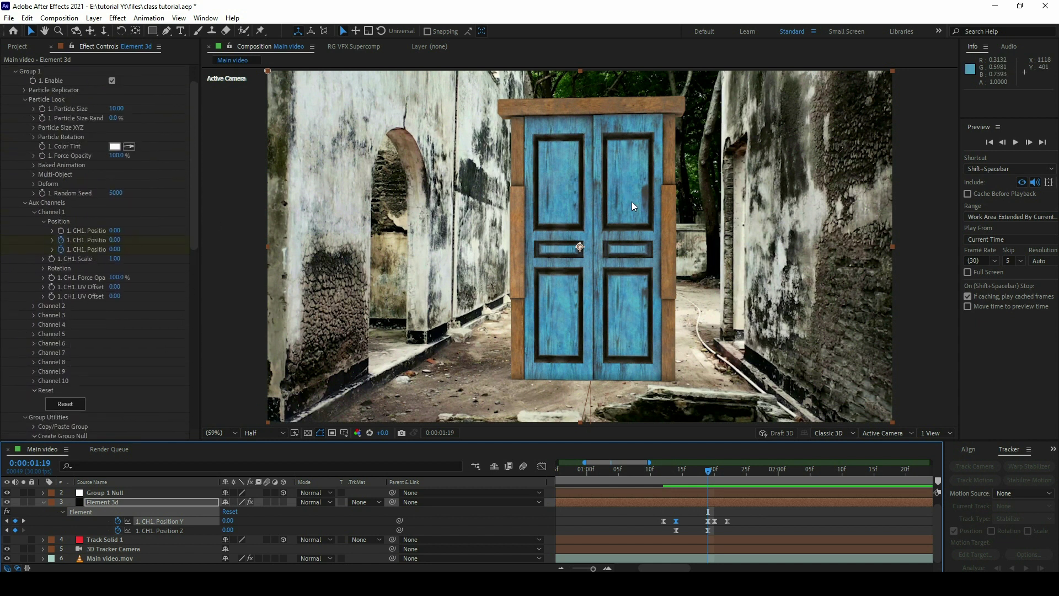
left_click(34, 306)
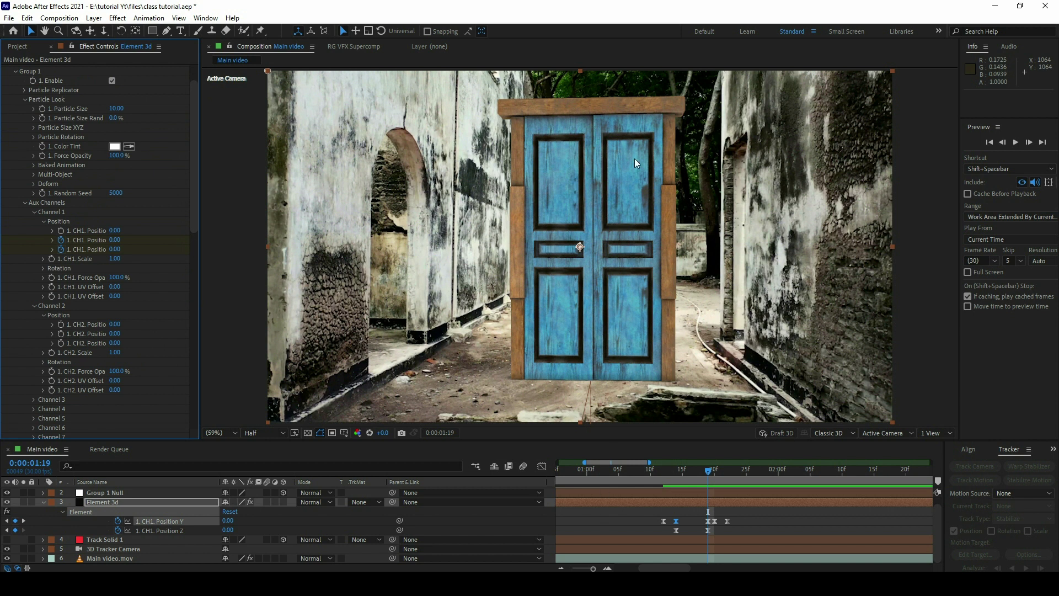
left_click_drag(114, 325, 106, 324)
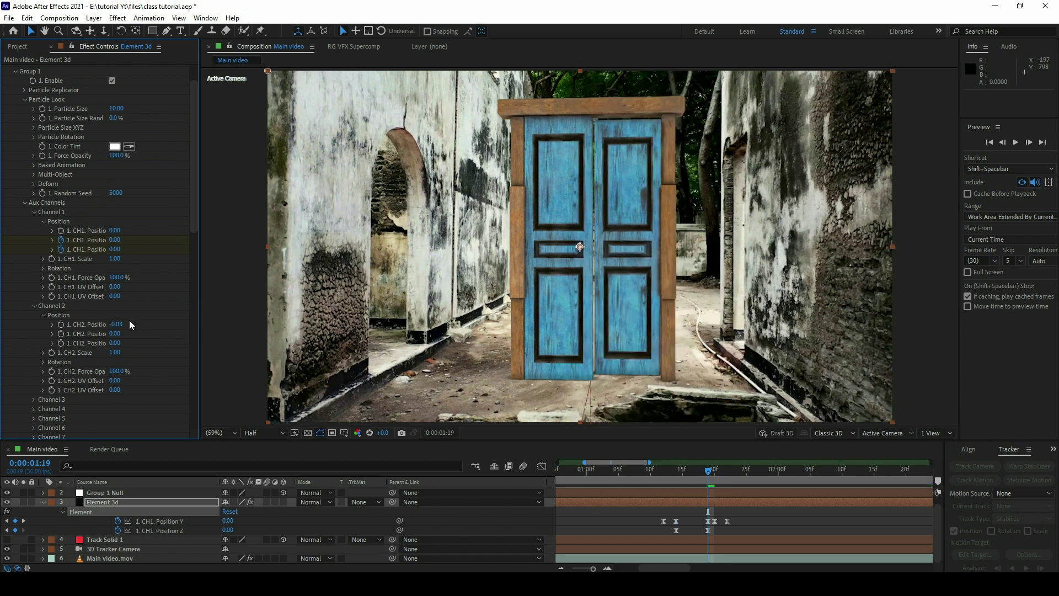
key("ctrl+z")
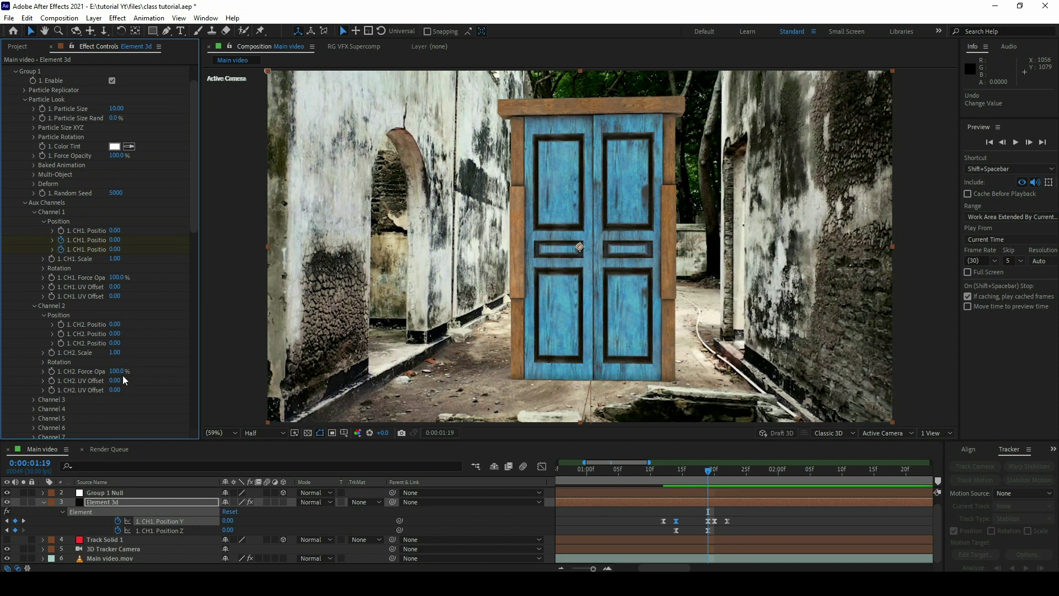
left_click(66, 325)
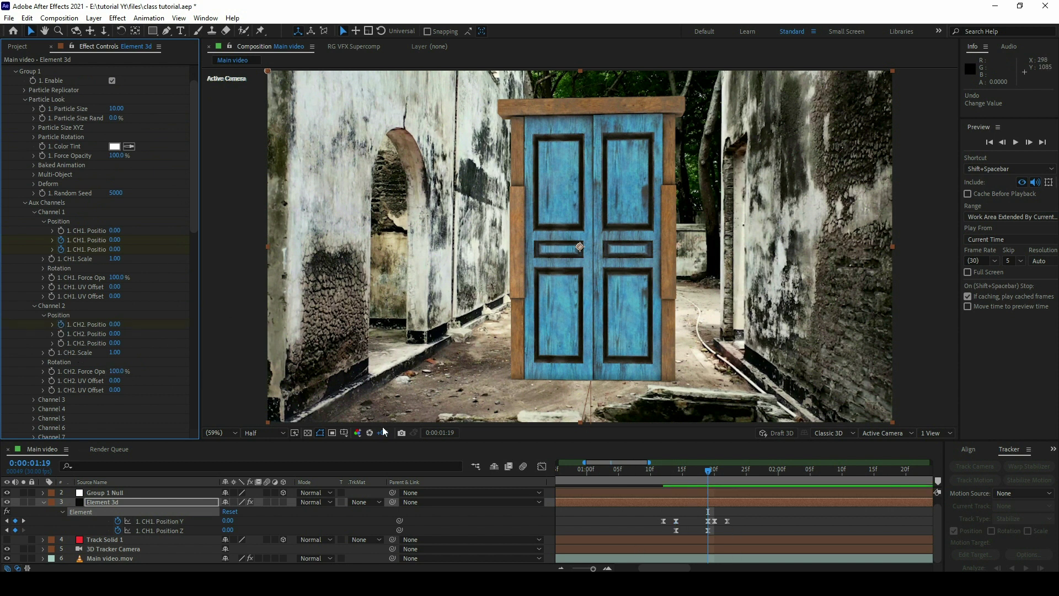
Keyframe Channel 2 Position X and set it to -1.39 at 0:00:01:14
key("u")
mouse_move(730, 528)
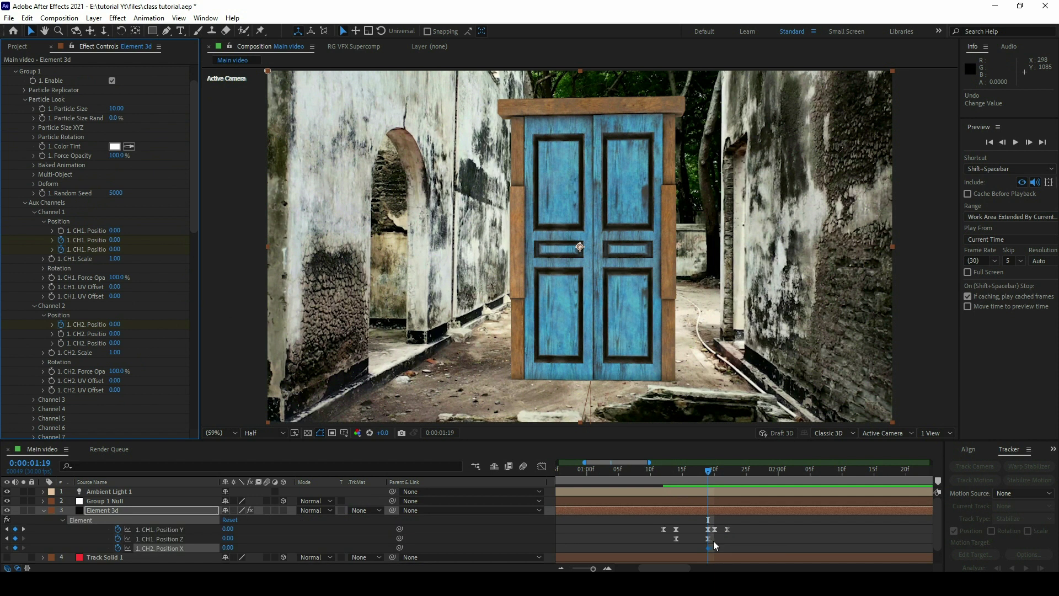
left_click_drag(687, 473, 678, 472)
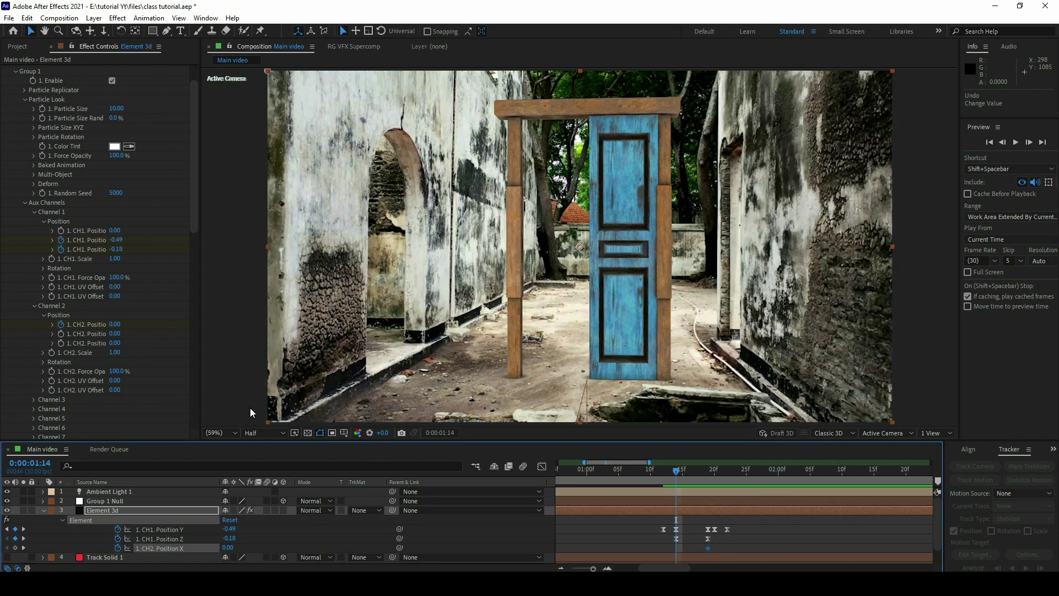
mouse_move(115, 324)
left_mouse_down()
mouse_move(101, 331)
mouse_move(101, 392)
left_mouse_up()
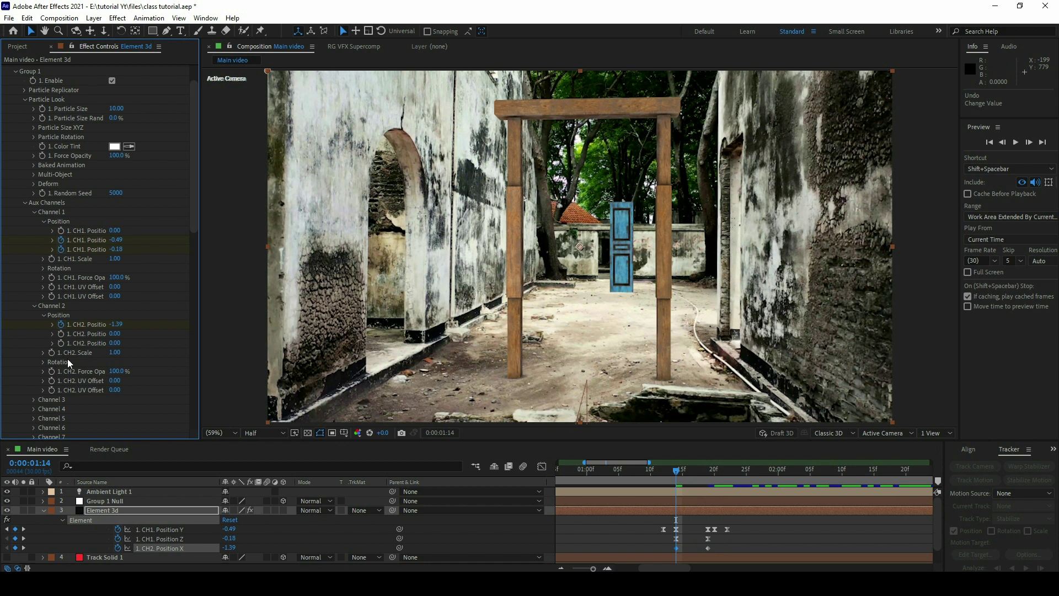
Keyframe Channel 2 Scale at full size at 0:00:01:19 and 0 at 0:00:01:14
left_click(707, 475)
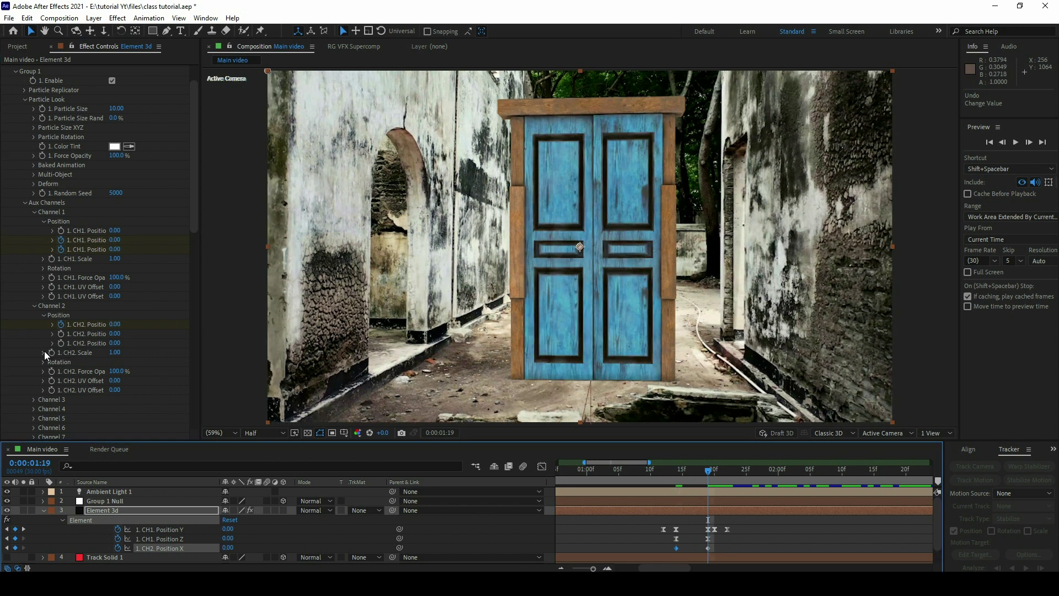
left_click(50, 353)
left_click(697, 471)
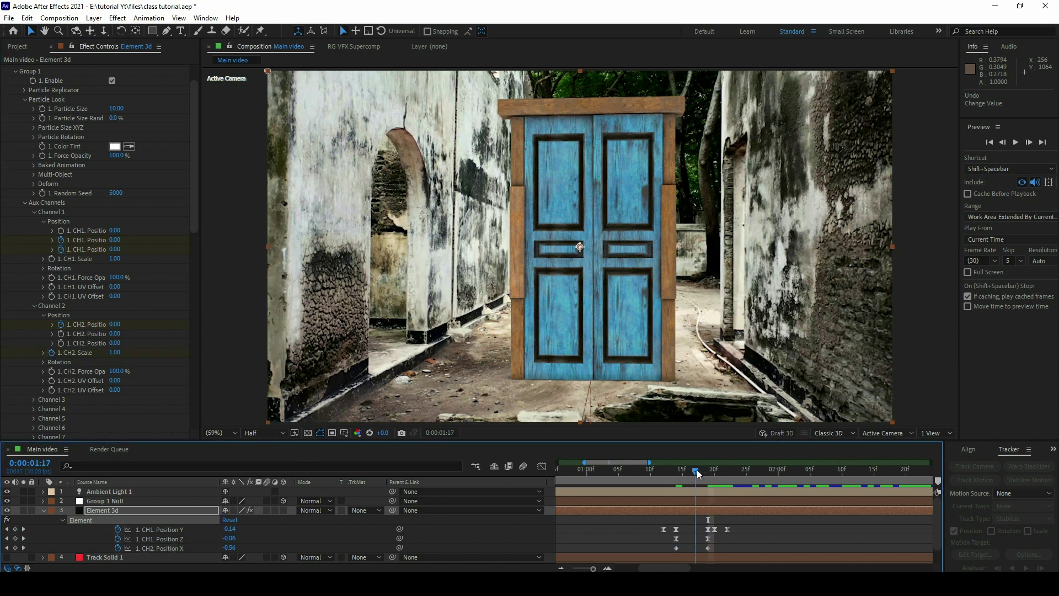
left_click_drag(697, 469, 676, 470)
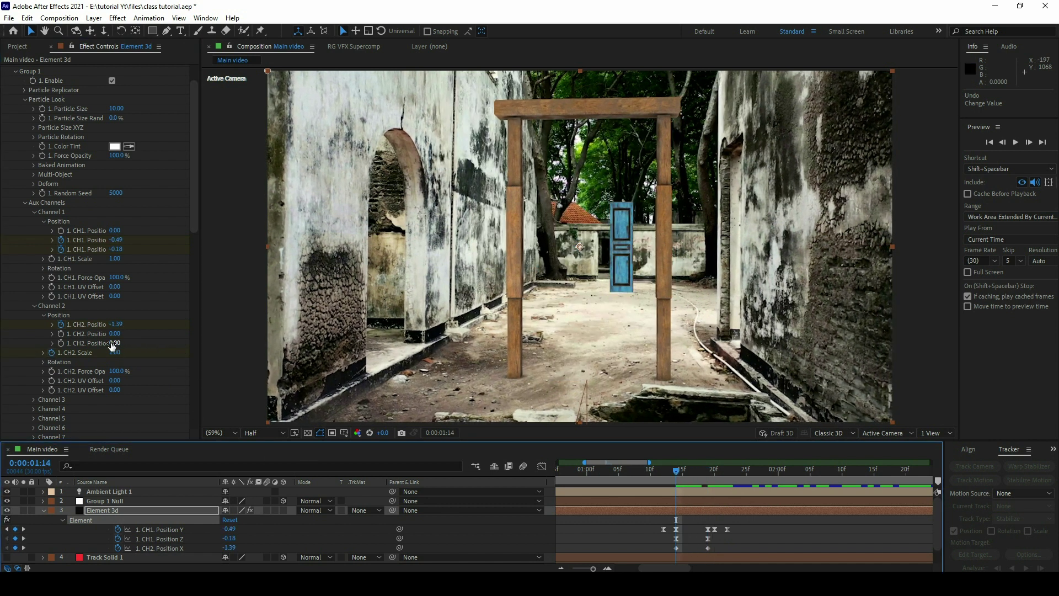
left_click(114, 353)
type("0")
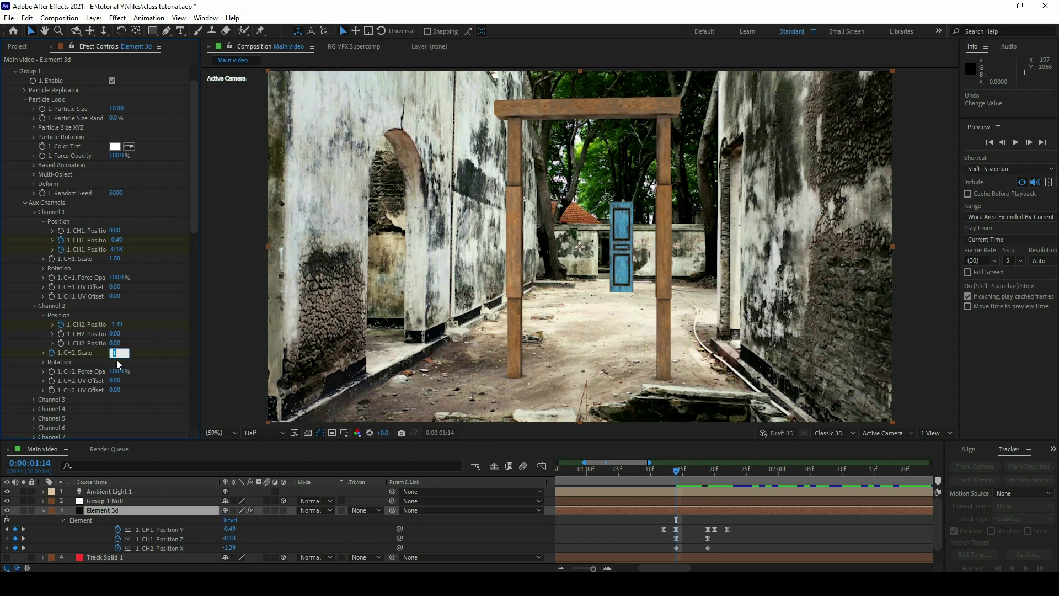
key("Return")
Preview the fly-in and apply Easy Ease (F9) to both Channel 2 Position X keyframes
key("space")
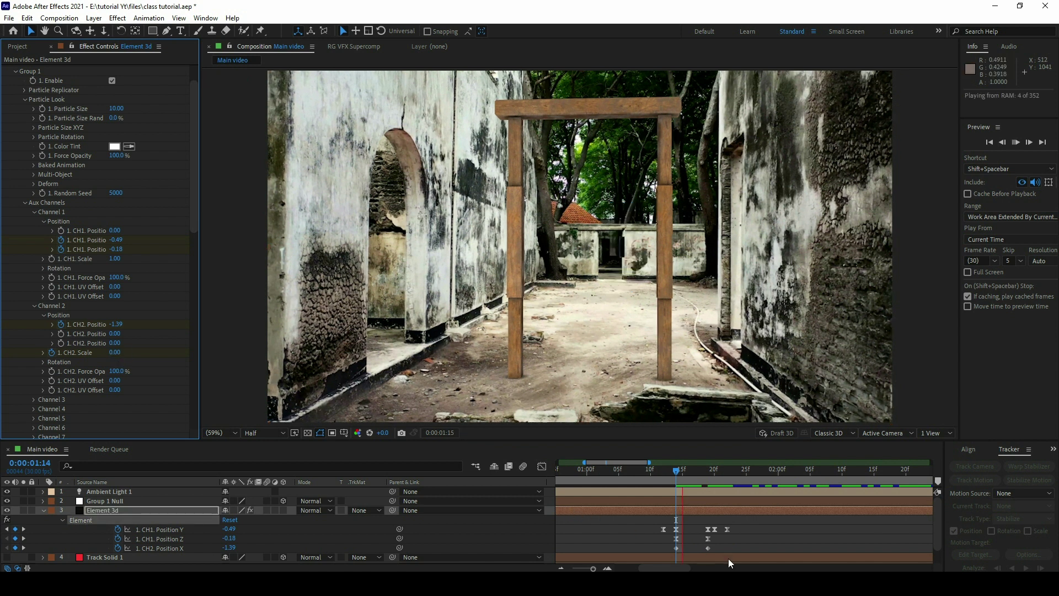
left_click_drag(703, 475, 702, 476)
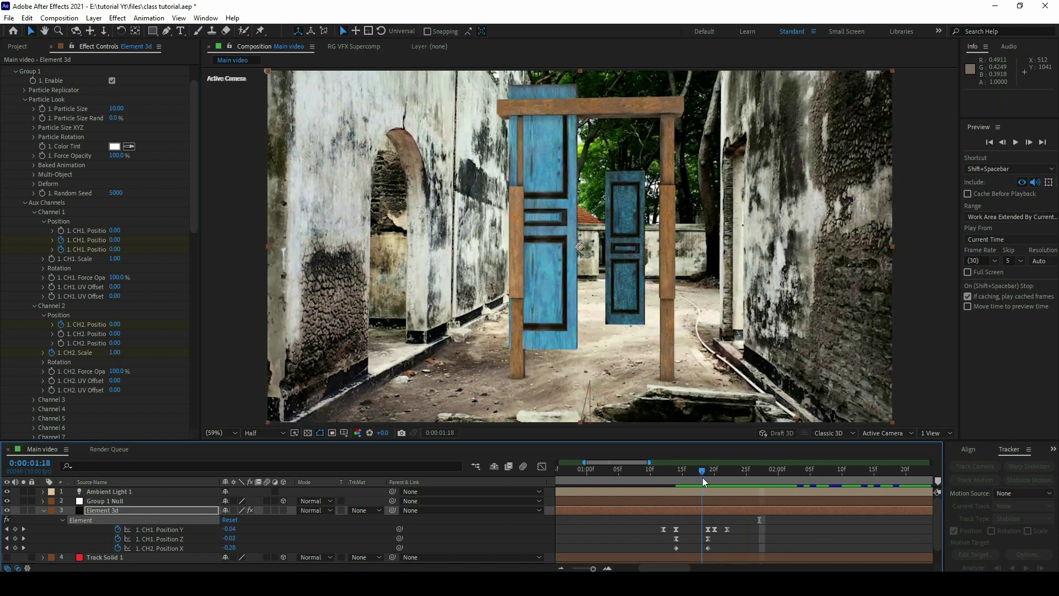
left_click_drag(727, 545, 664, 553)
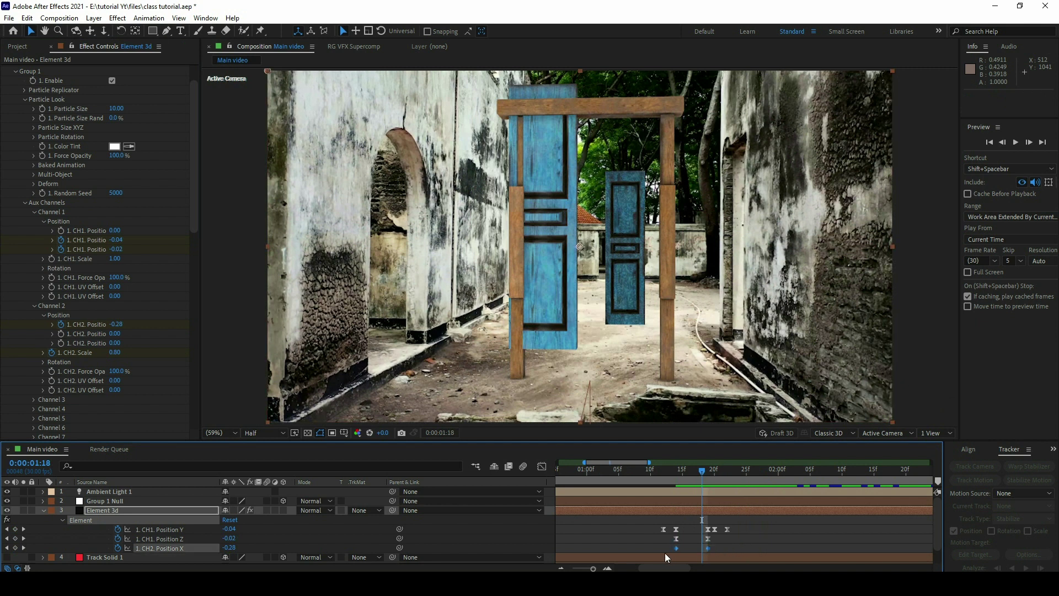
key("F9")
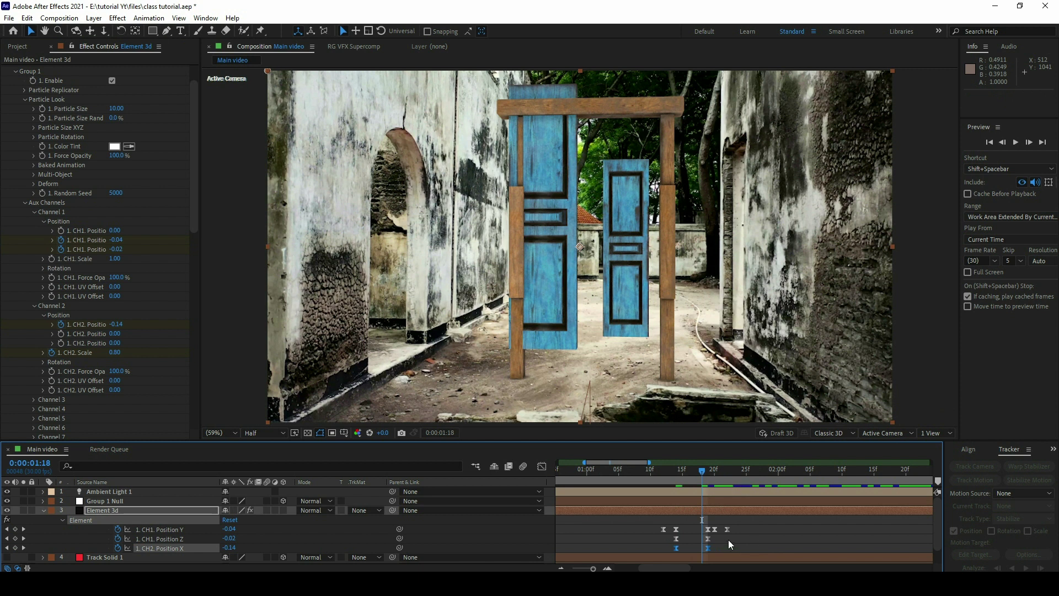
Fine-tune the Channel 2 Position X offset around 0:00:01:16 and preview the door animation
left_click(729, 545)
left_click_drag(704, 466, 710, 470)
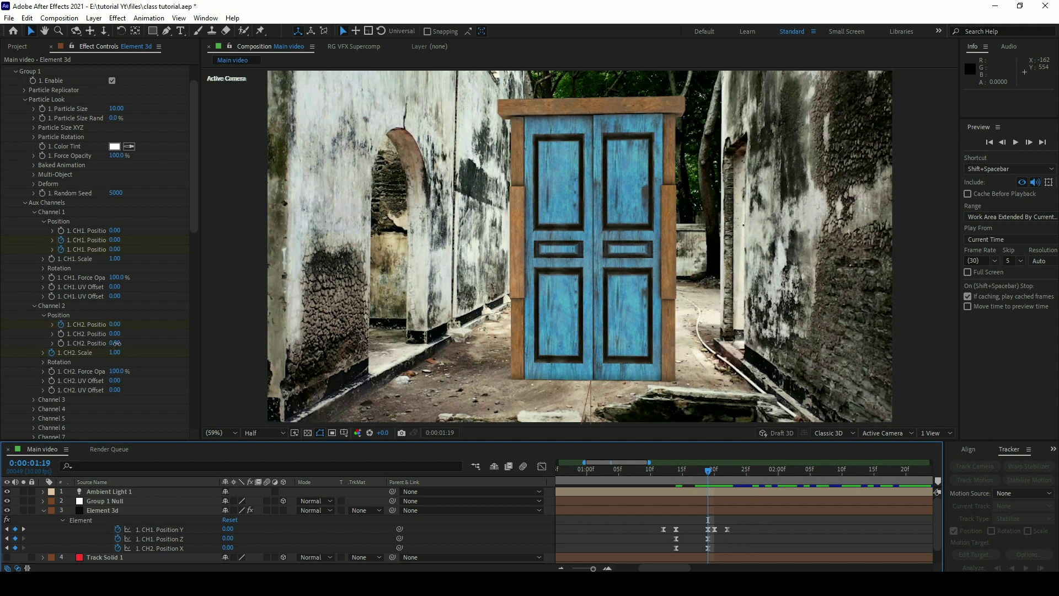
left_click_drag(116, 343, 107, 343)
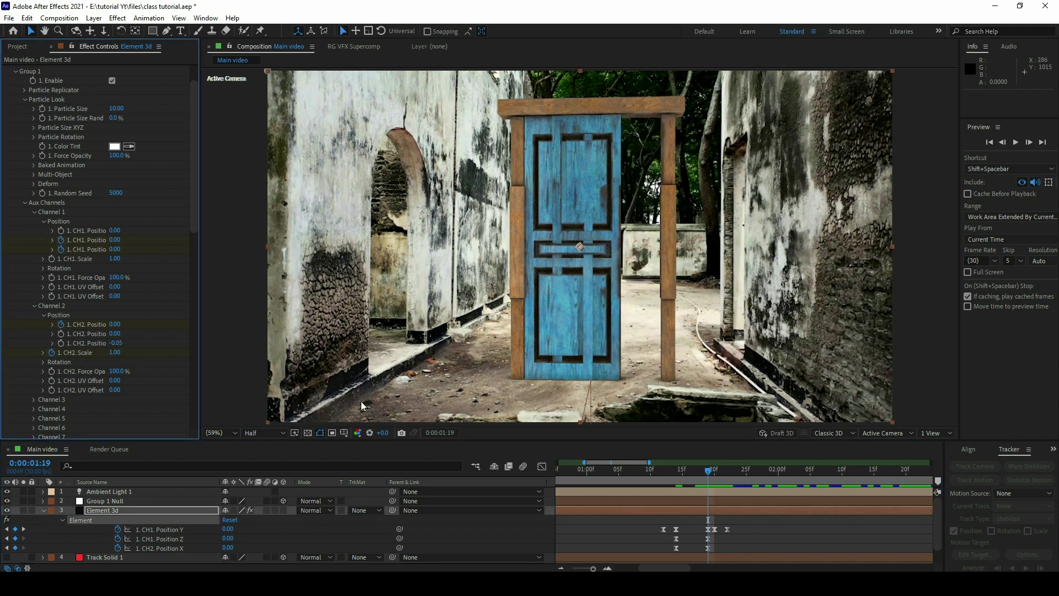
key("ctrl+z")
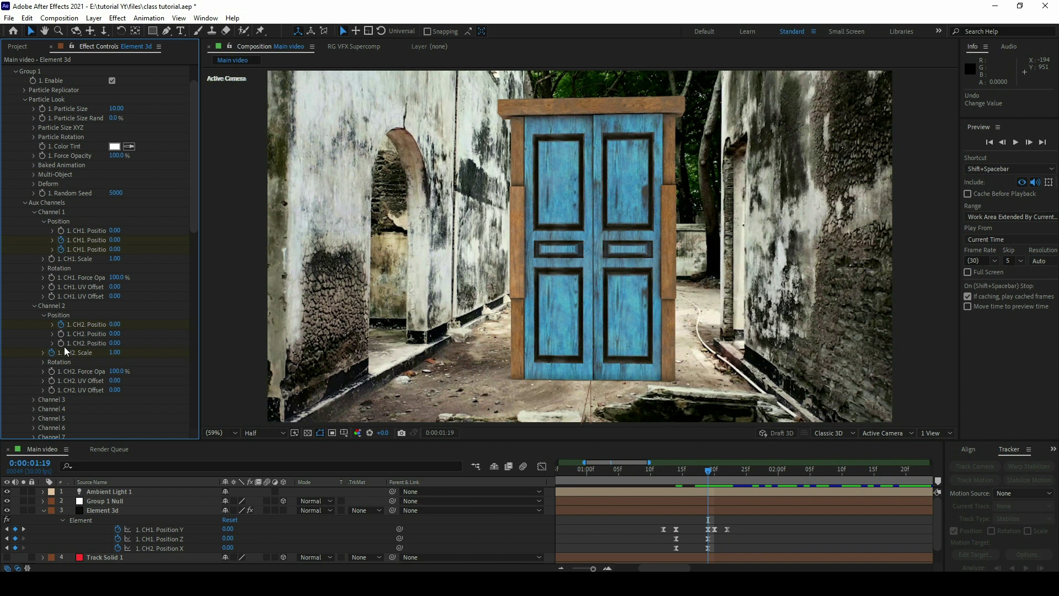
left_click(690, 478)
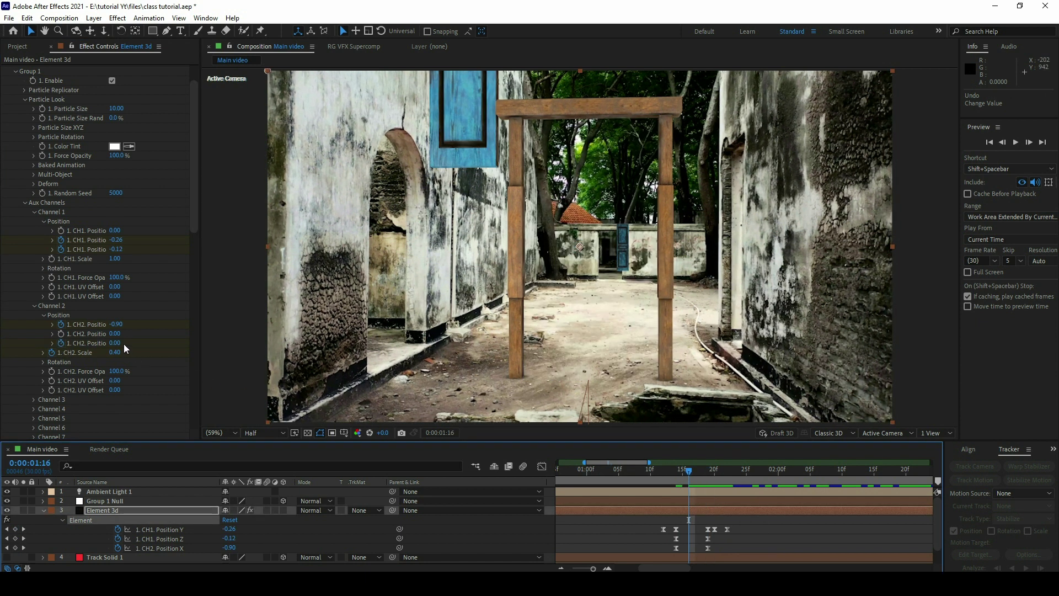
left_click_drag(117, 342, 114, 346)
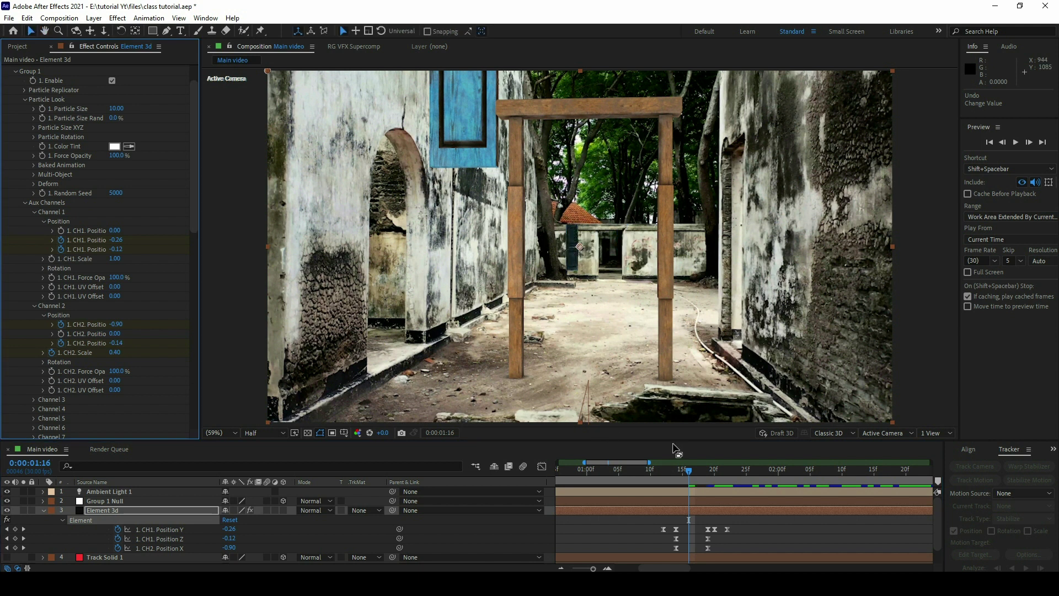
left_click(676, 474)
key("space")
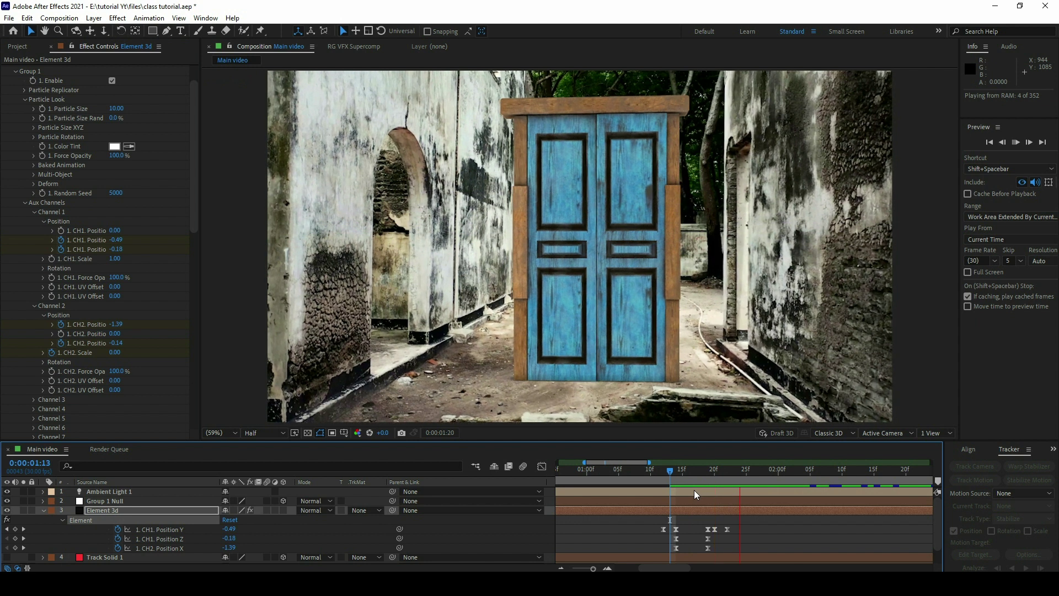
key("space")
Select the Channel 2 Position Z and Scale keyframes and apply Easy Ease with F9
key("u")
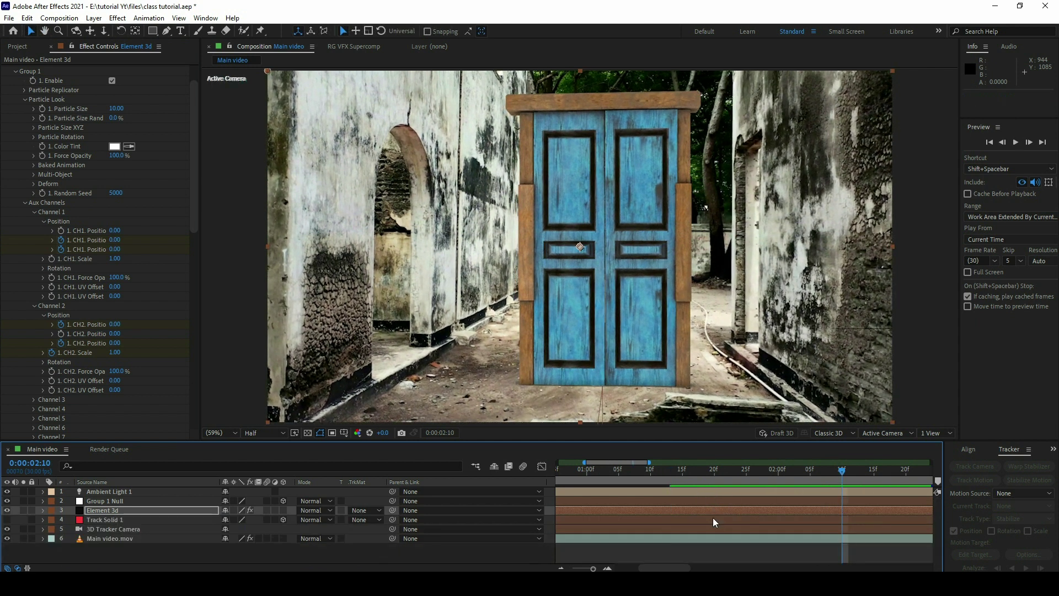
scroll(713, 522, "down", 2)
left_click_drag(713, 534, 644, 521)
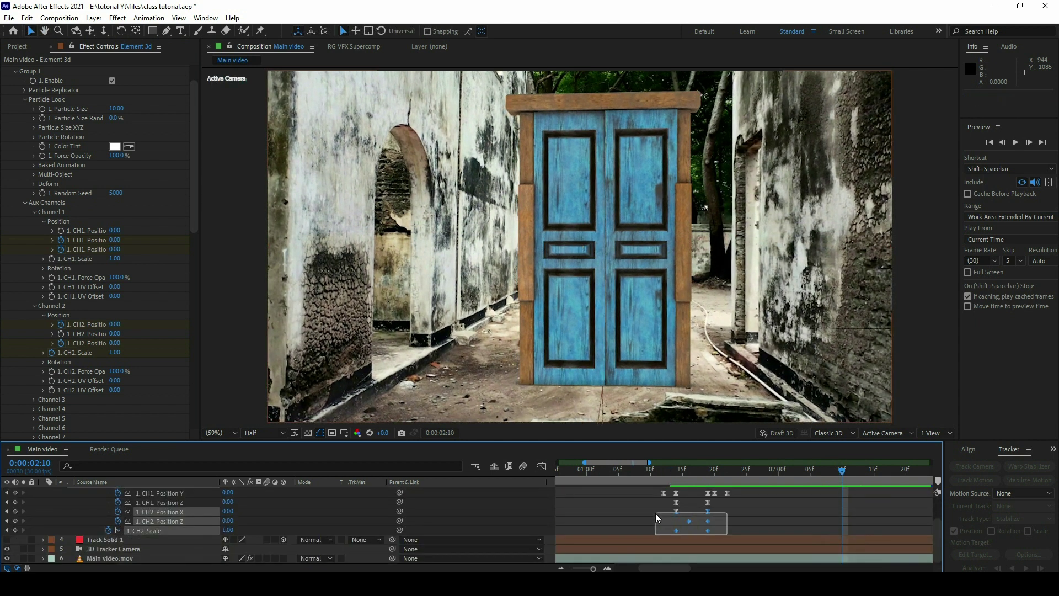
key("F9")
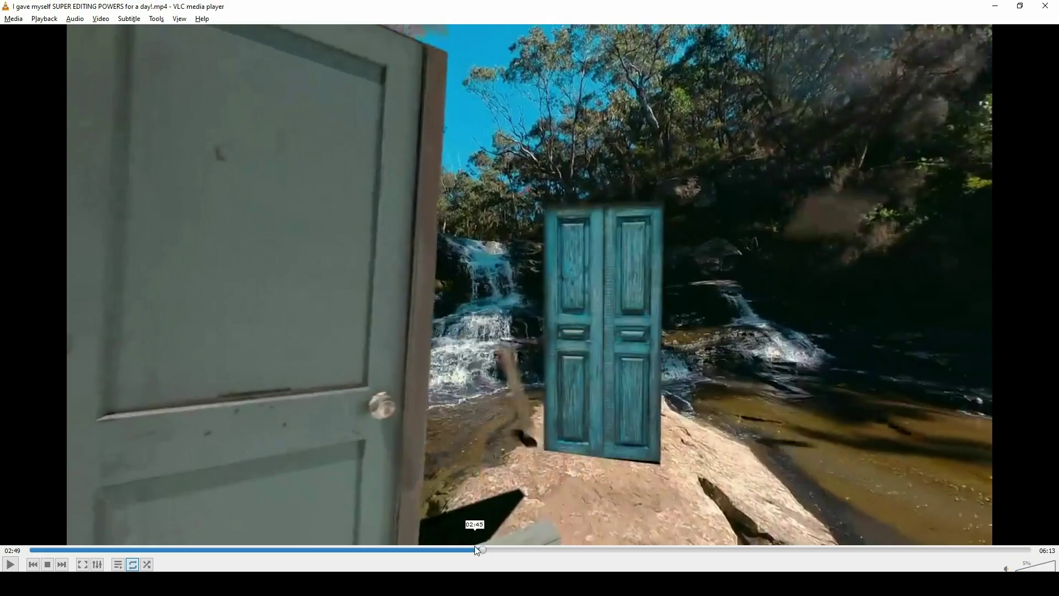
Play the door shot in the VLC reference clip, then scrub to the assembled door frame
left_click(476, 550)
key("space")
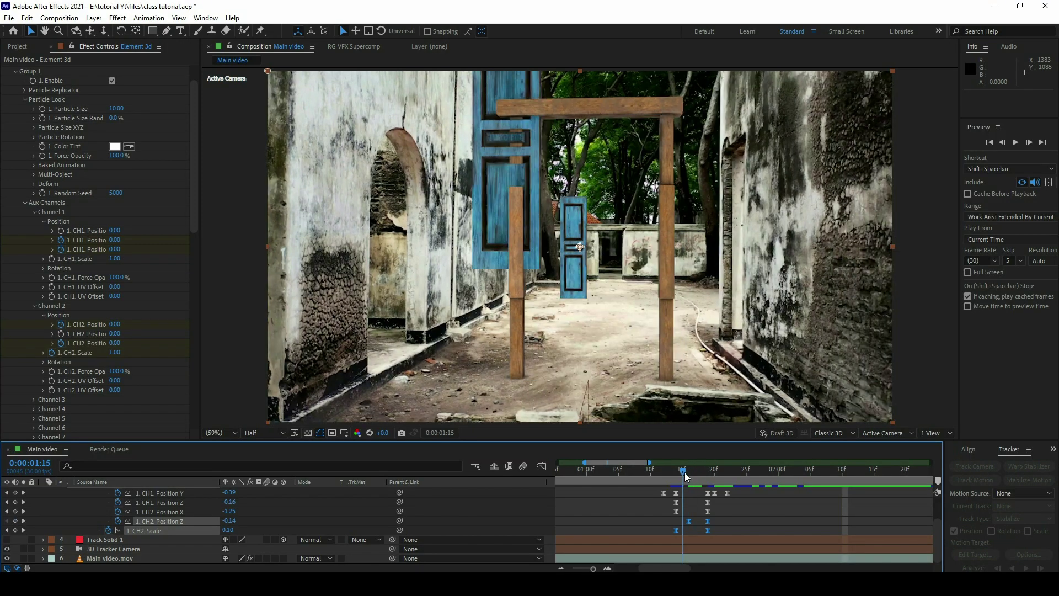
left_click_drag(684, 472, 709, 474)
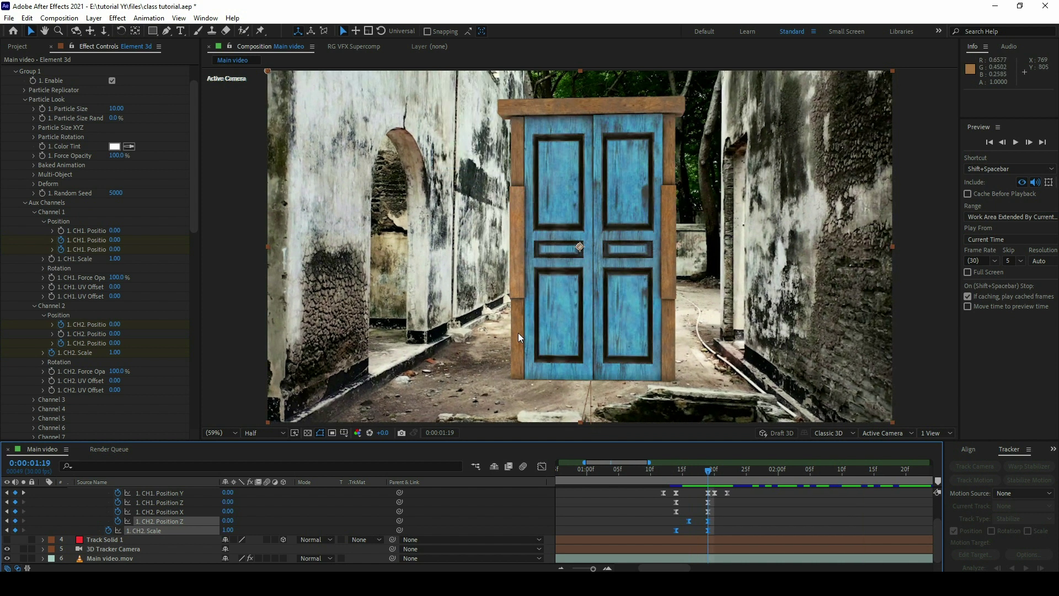
Open the Element 3D Scene Setup from Effect Controls
left_click(518, 334)
key("ctrl+z")
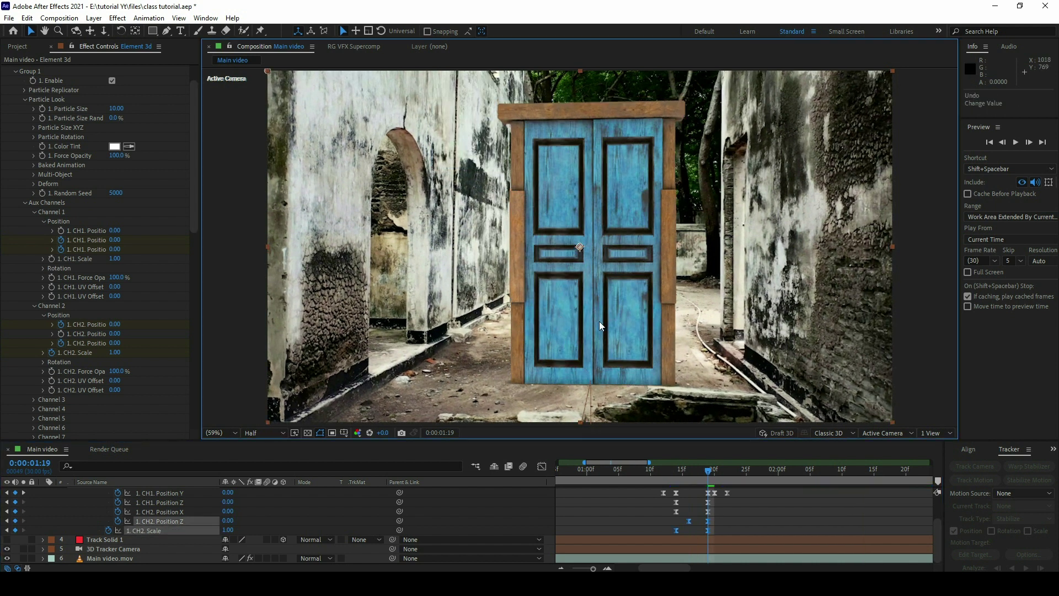
scroll(118, 108, "up", 2)
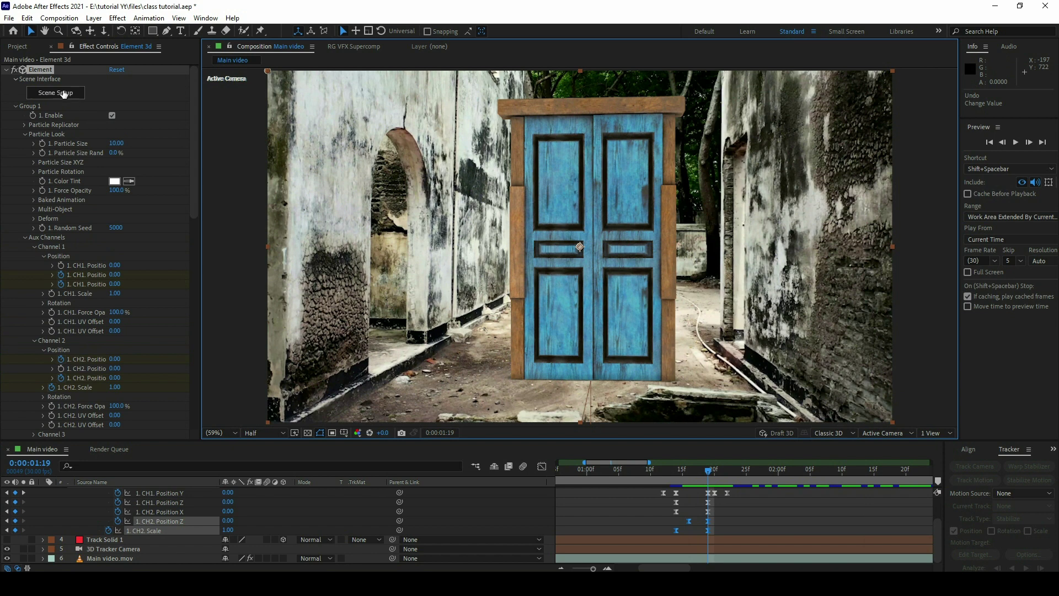
left_click(58, 93)
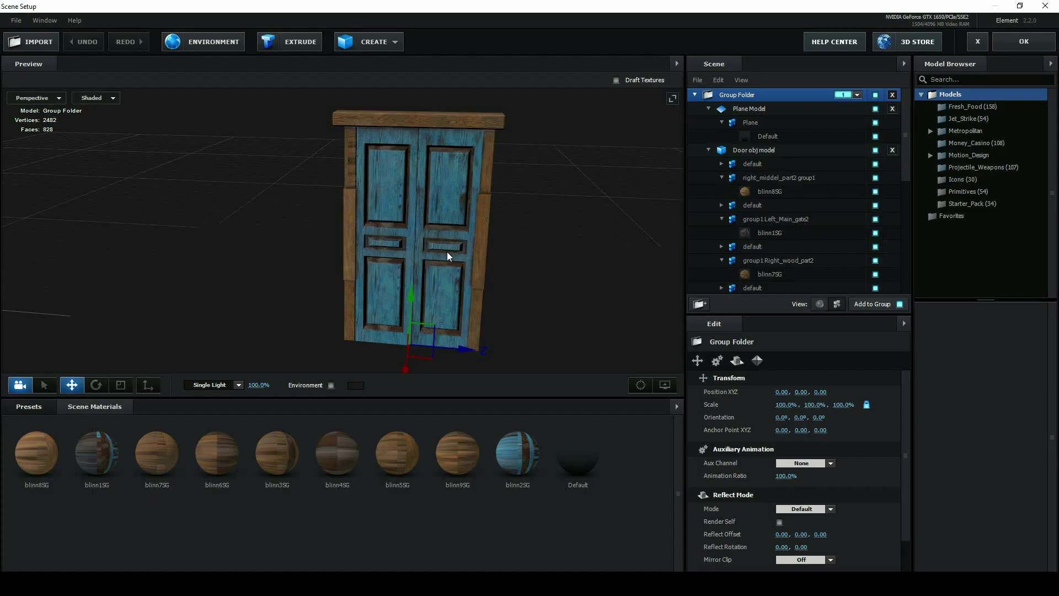
Select the right door leaf (group1 Right_main_gate2) and test-swing it, then undo
left_click(390, 203)
scroll(474, 243, "up", 2)
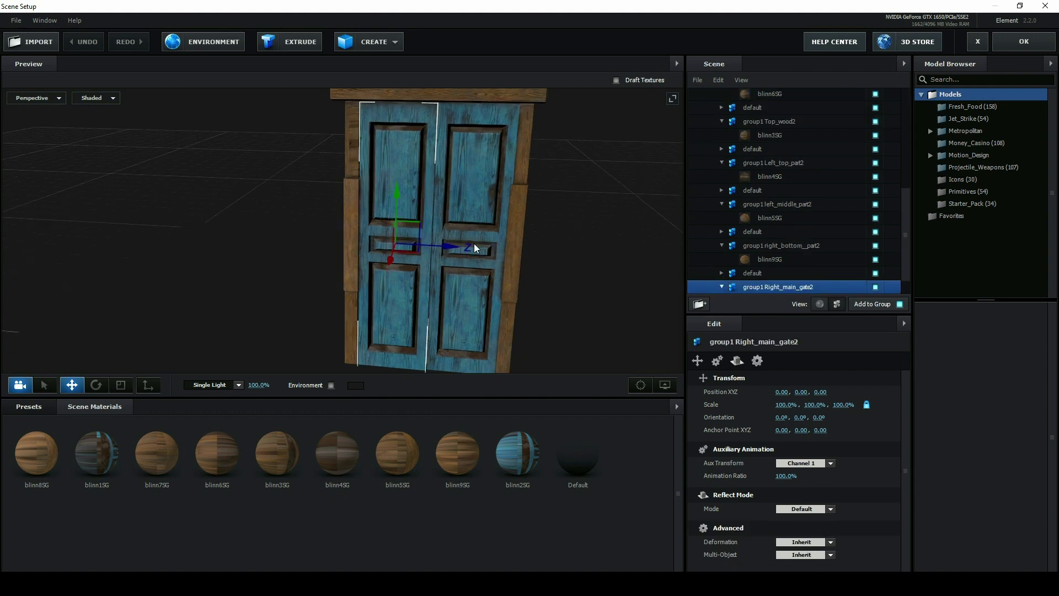
left_click_drag(558, 243, 442, 164)
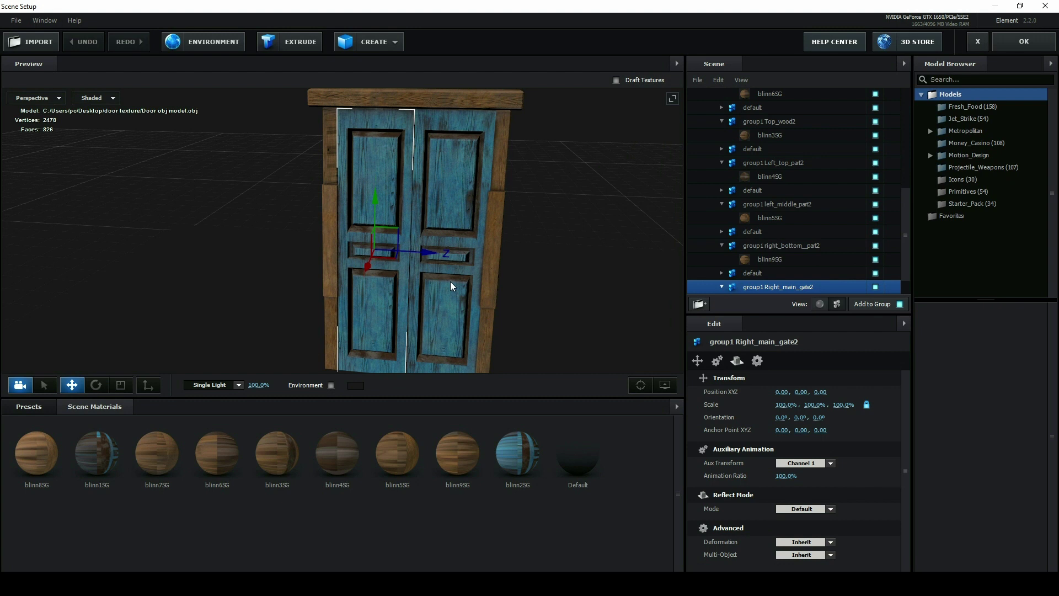
key("e")
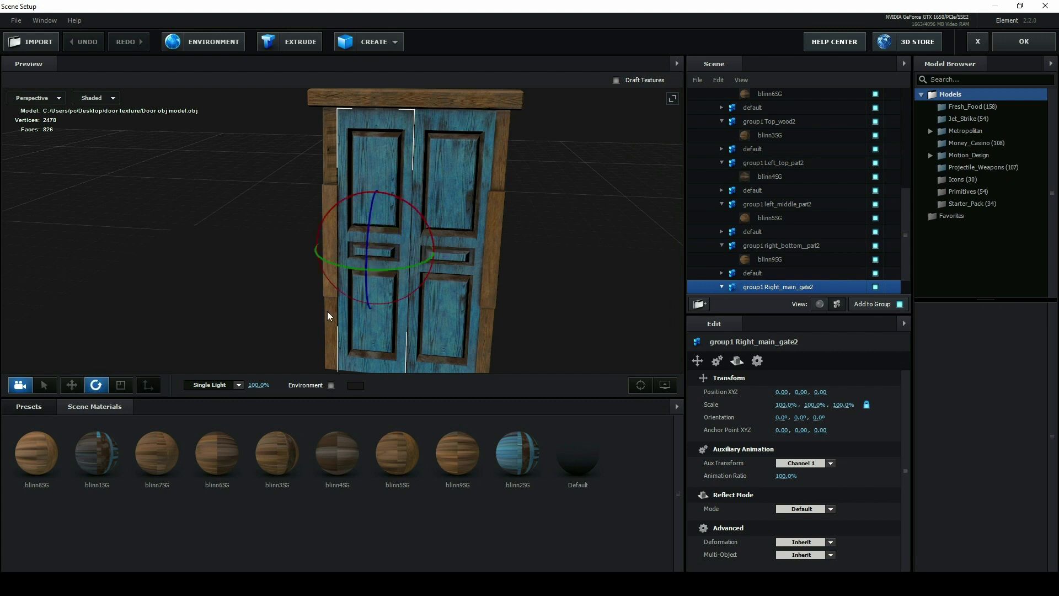
mouse_move(378, 270)
left_mouse_down()
mouse_move(396, 272)
mouse_move(445, 214)
mouse_move(433, 256)
left_mouse_up()
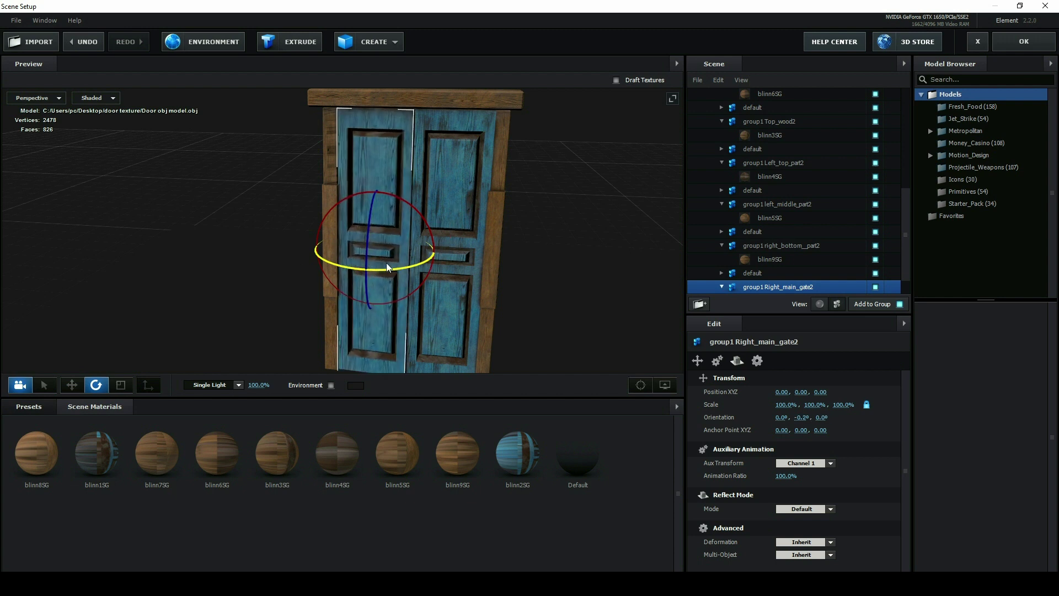
key("ctrl+z")
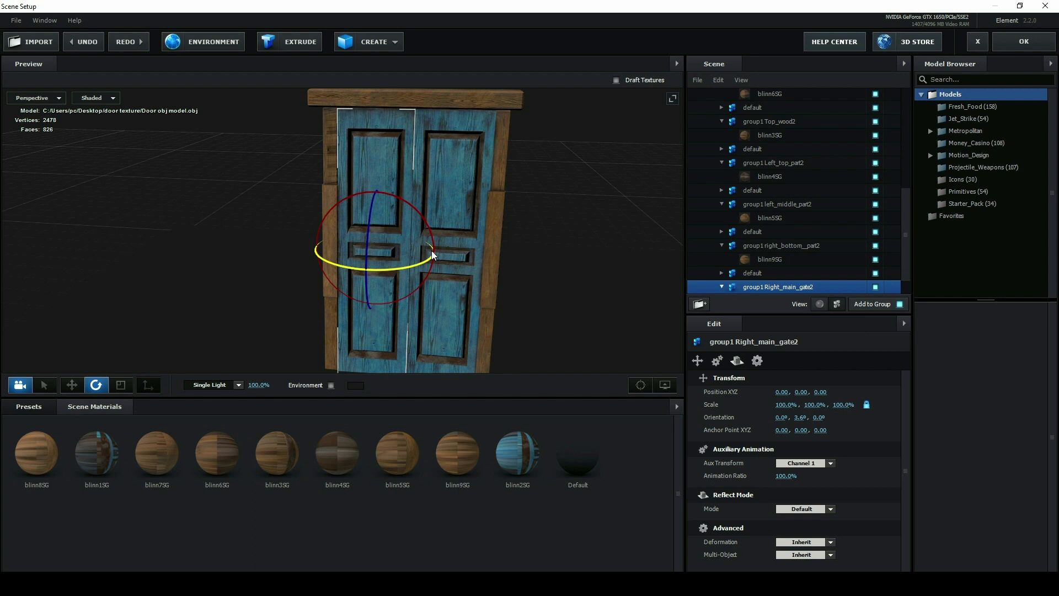
key("w")
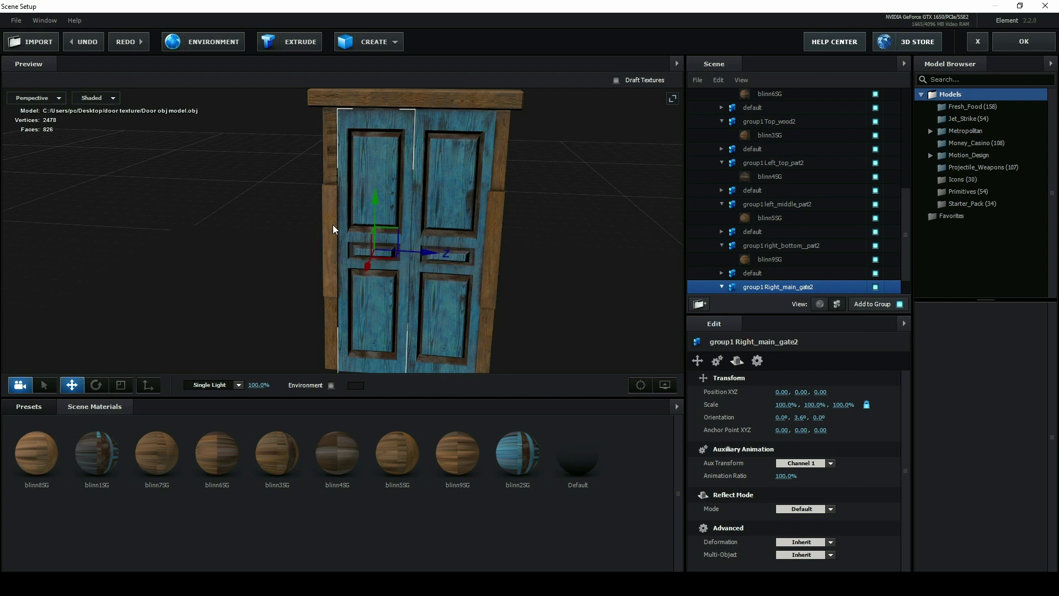
Set the right leaf's Anchor Point to -0.02, 0.00, -0.23 at its outer edge
scroll(333, 224, "up", 2)
scroll(484, 238, "up", 1)
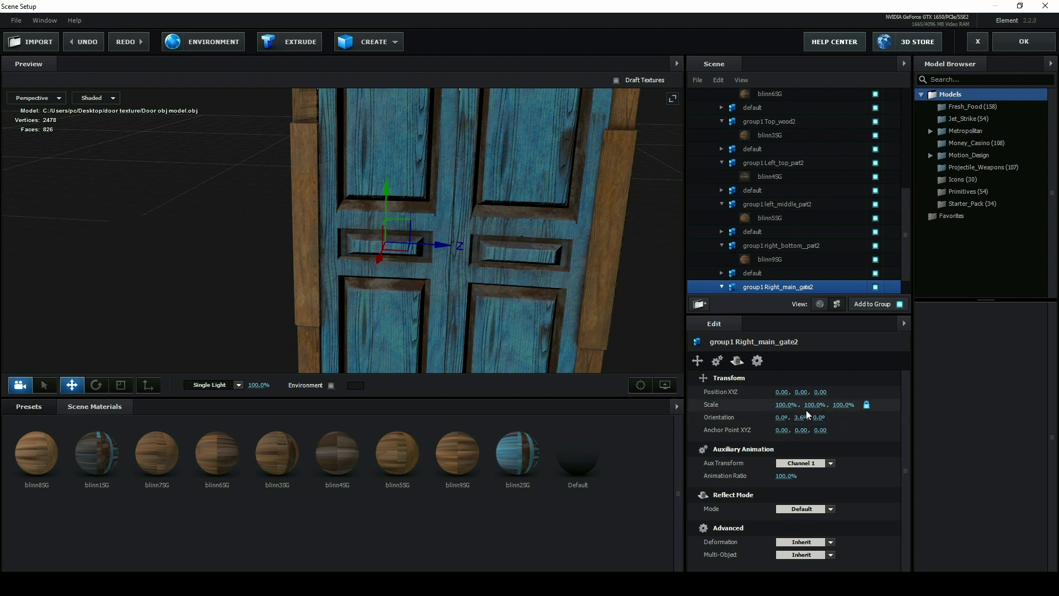
left_click_drag(821, 430, 804, 430)
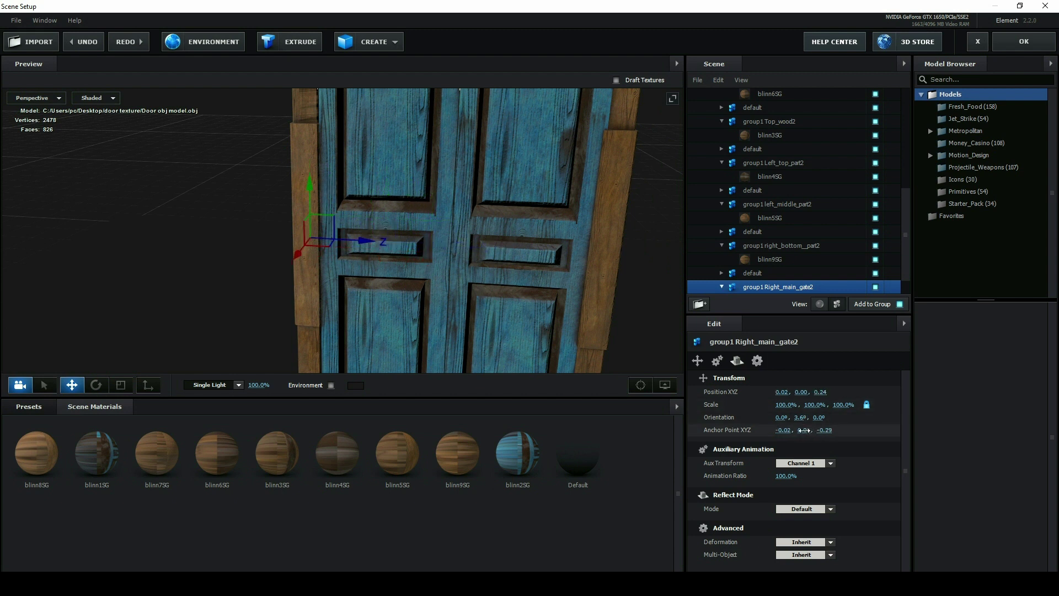
left_click_drag(804, 429, 804, 430)
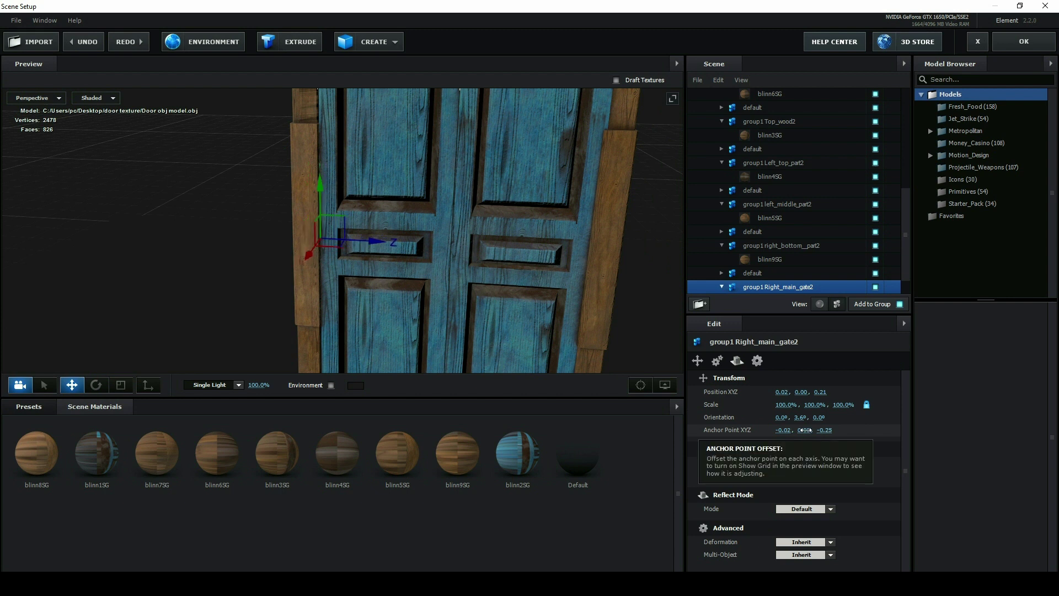
left_click(550, 190)
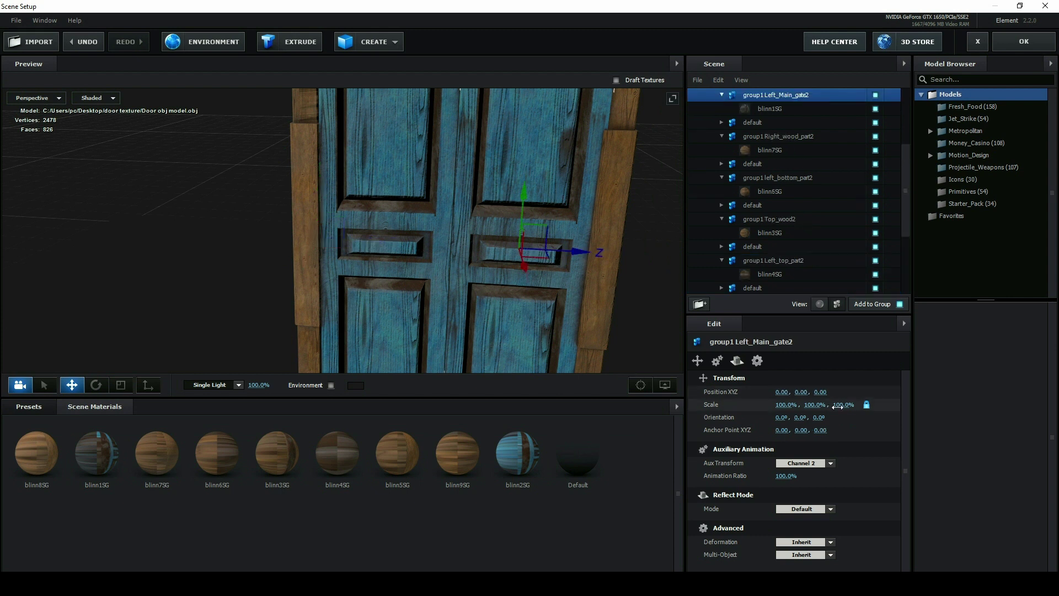
Move the left leaf's anchor point to its hinge edge, with Anchor Point Z at 0.25
left_click_drag(825, 435, 835, 435)
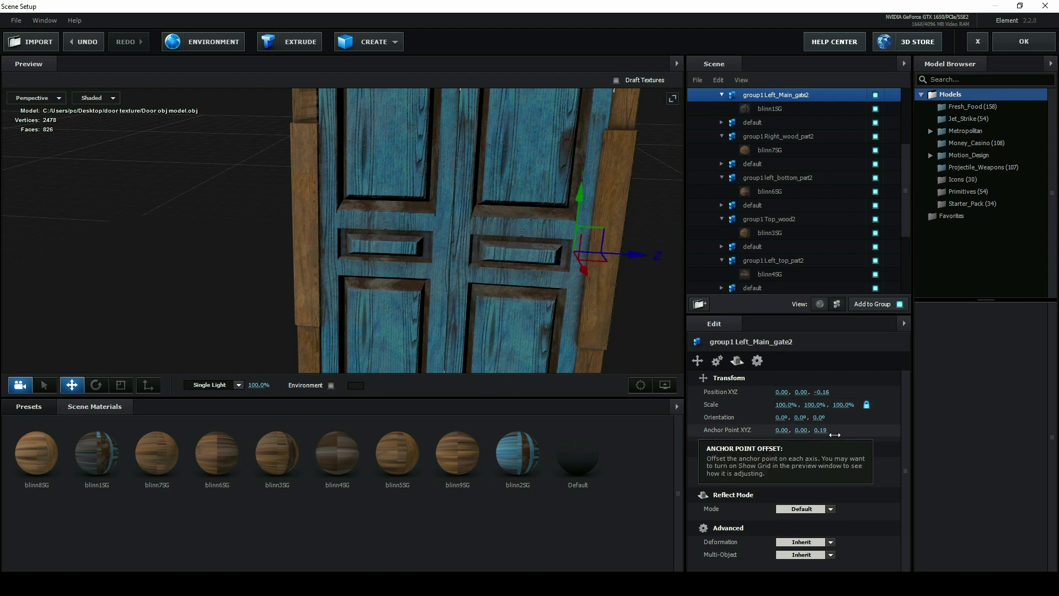
left_click_drag(822, 431, 825, 430)
left_click_drag(453, 282, 470, 284)
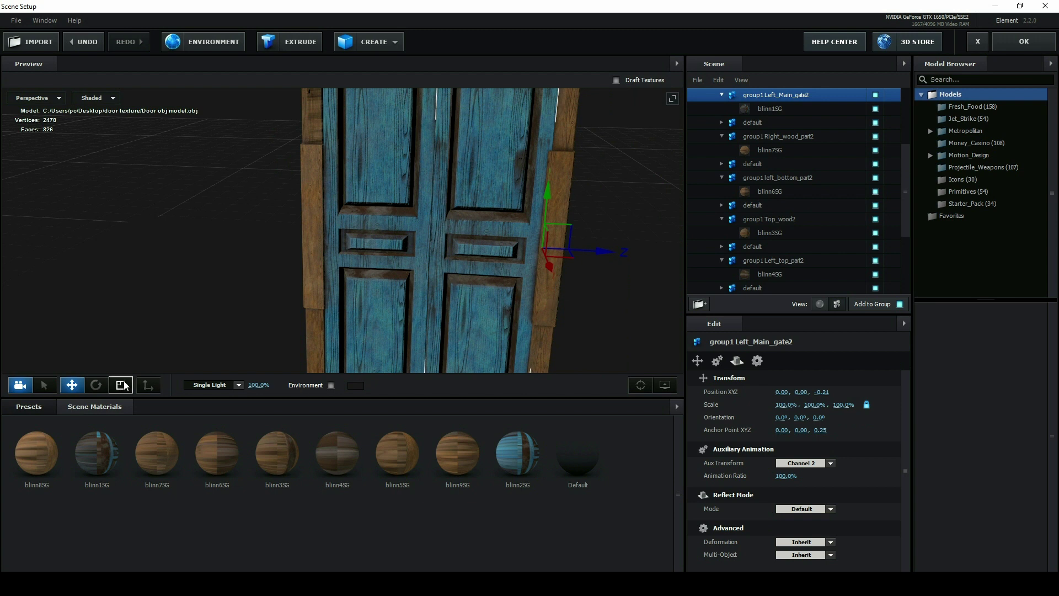
Test-swing the left door leaf on its new pivot, then undo
left_click(96, 385)
mouse_move(523, 267)
left_mouse_down()
mouse_move(571, 281)
mouse_move(521, 253)
left_mouse_up()
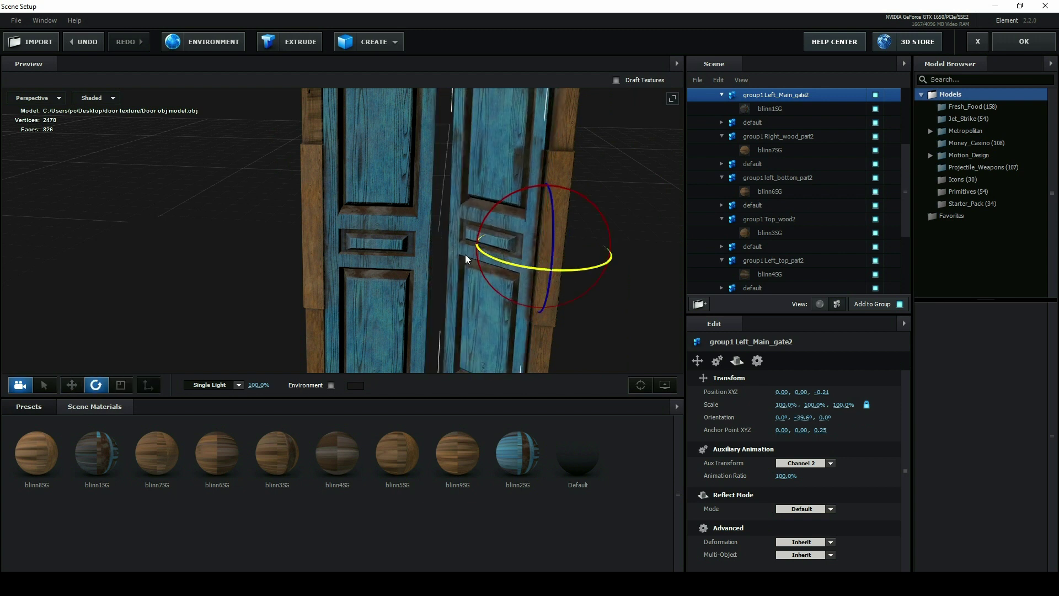
key("ctrl+z")
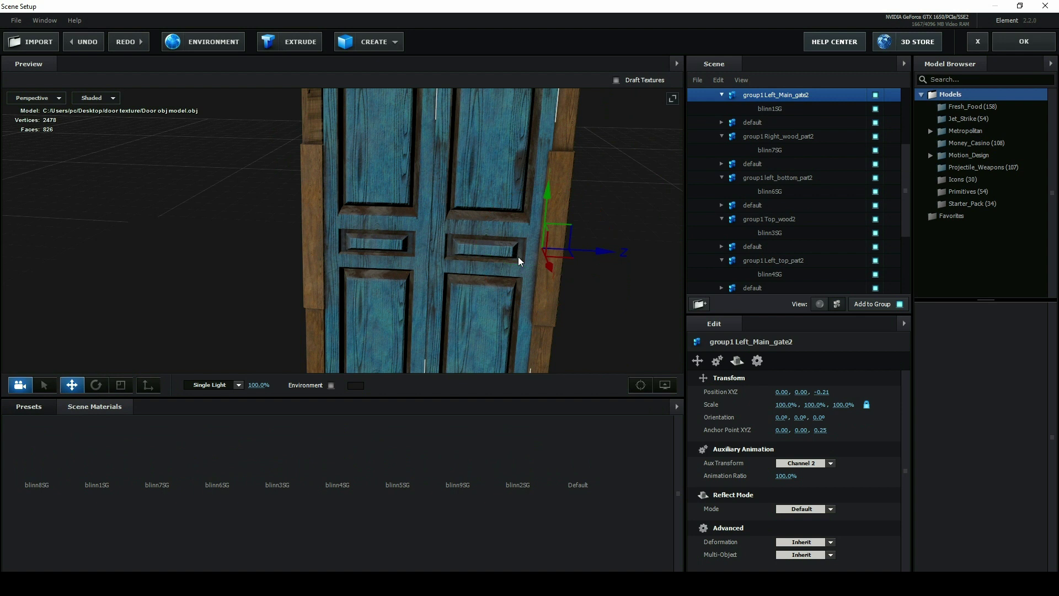
key("ctrl+z")
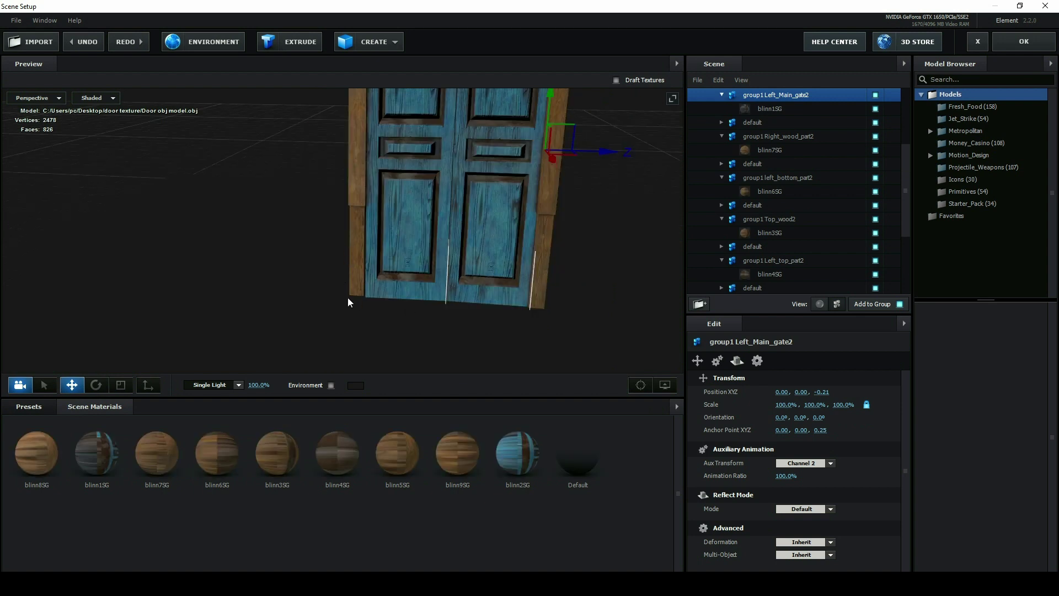
Select the narrow left frame strip (group1 right_bottom__part2) and test-rotate it, then undo
left_click(356, 250)
key("e")
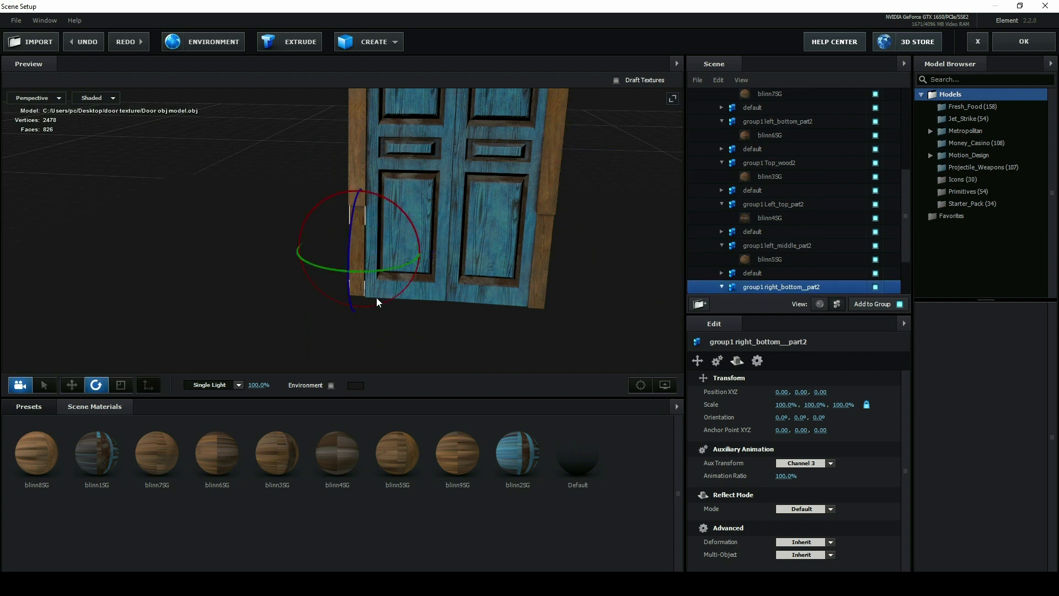
left_click_drag(380, 270, 424, 256)
key("ctrl+z")
key("w")
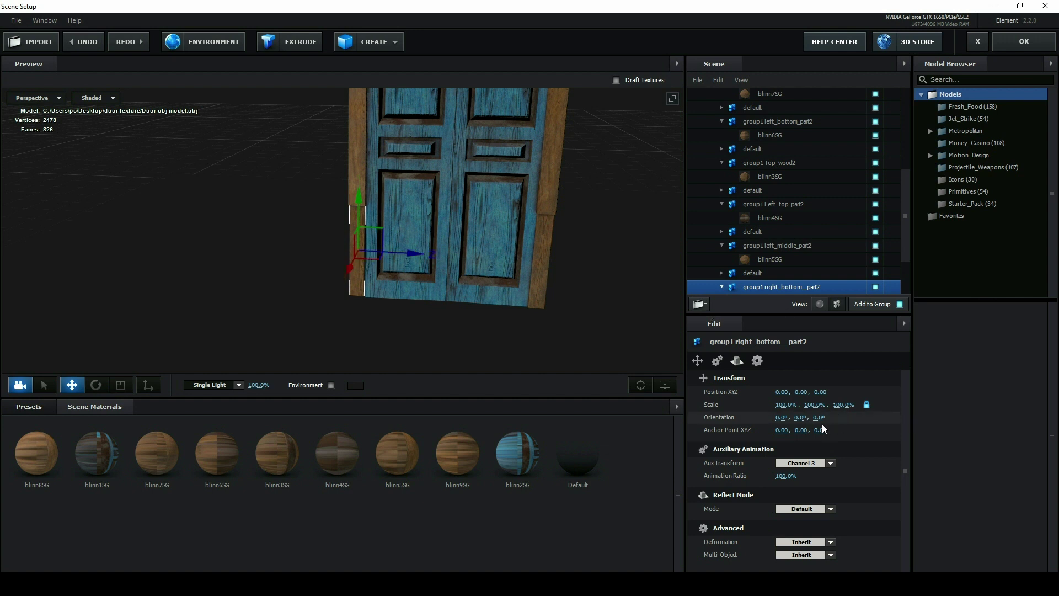
Lower the strip's Anchor Point Y to -0.27 and test tipping it from its base
mouse_move(812, 431)
left_mouse_down()
mouse_move(791, 440)
mouse_move(789, 430)
left_mouse_up()
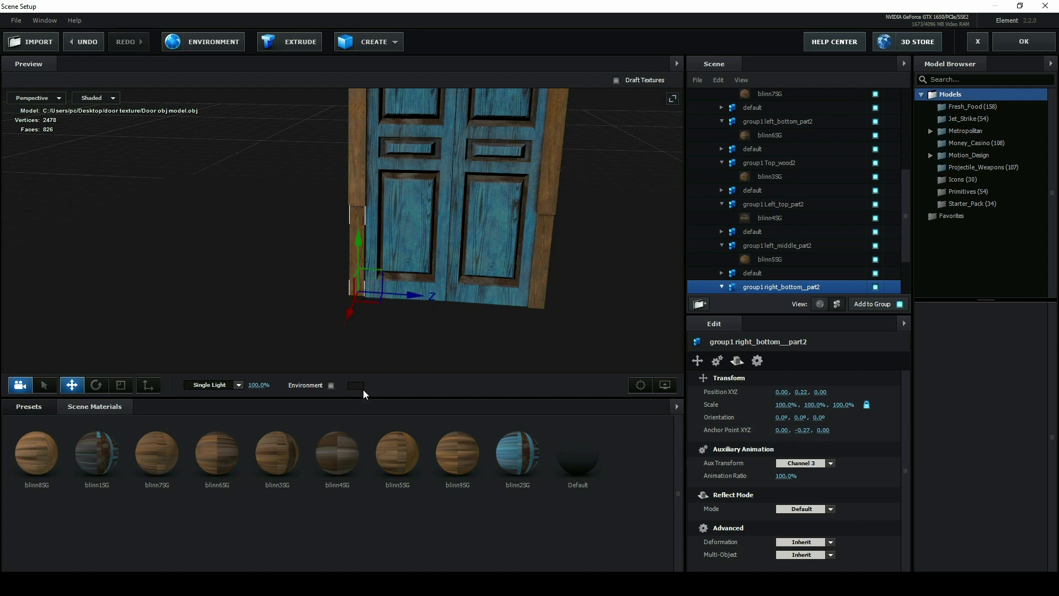
key("e")
left_click_drag(356, 263, 353, 300)
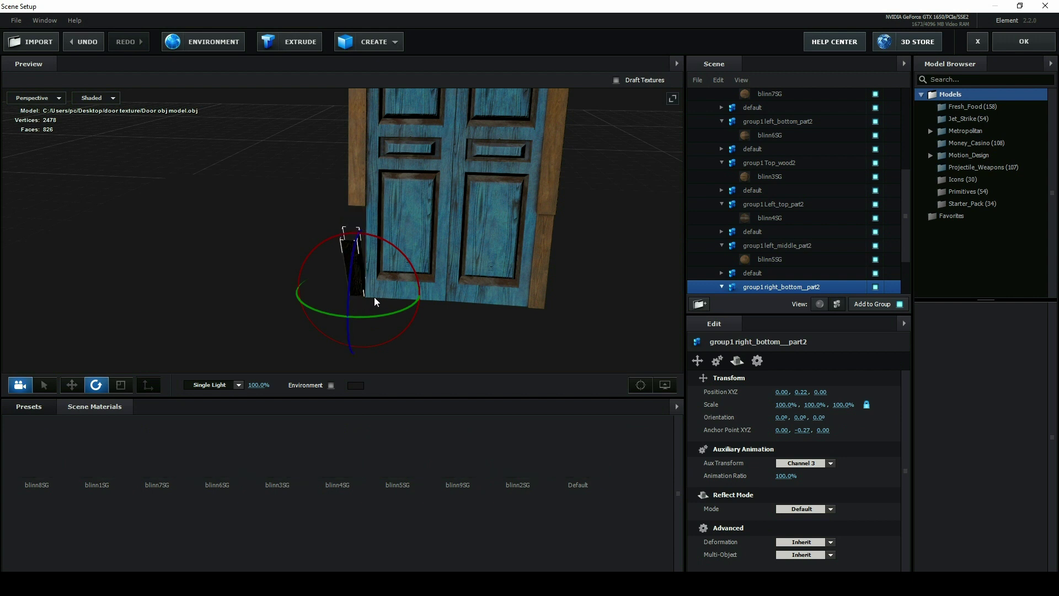
key("ctrl+z")
key("w")
left_click_drag(462, 211, 489, 131)
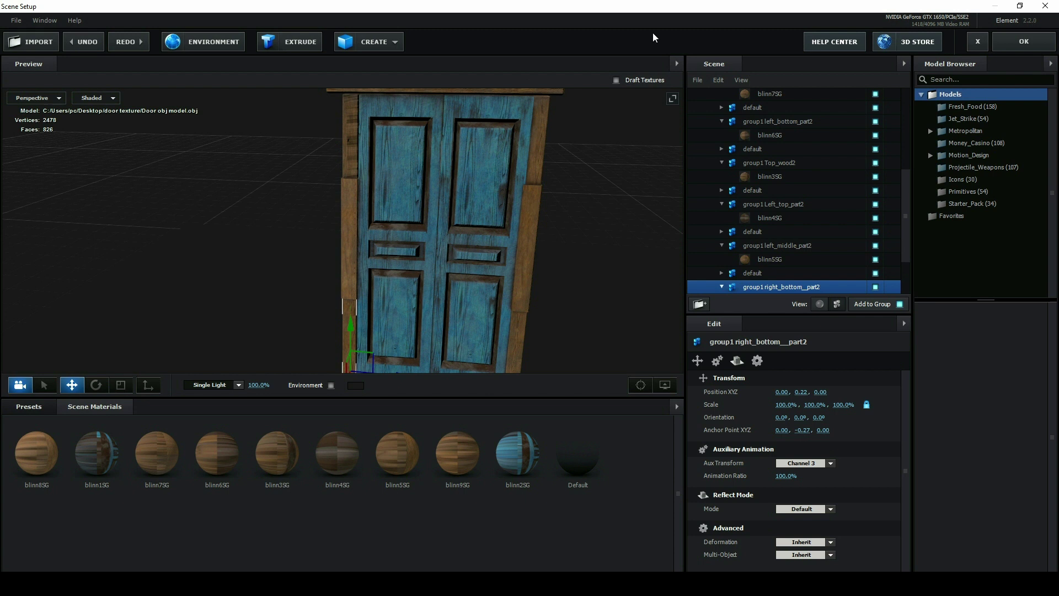
Return to the composition, expand Aux Channel 3, and keyframe its rest Position at 0:00:01:20
left_click(1025, 41)
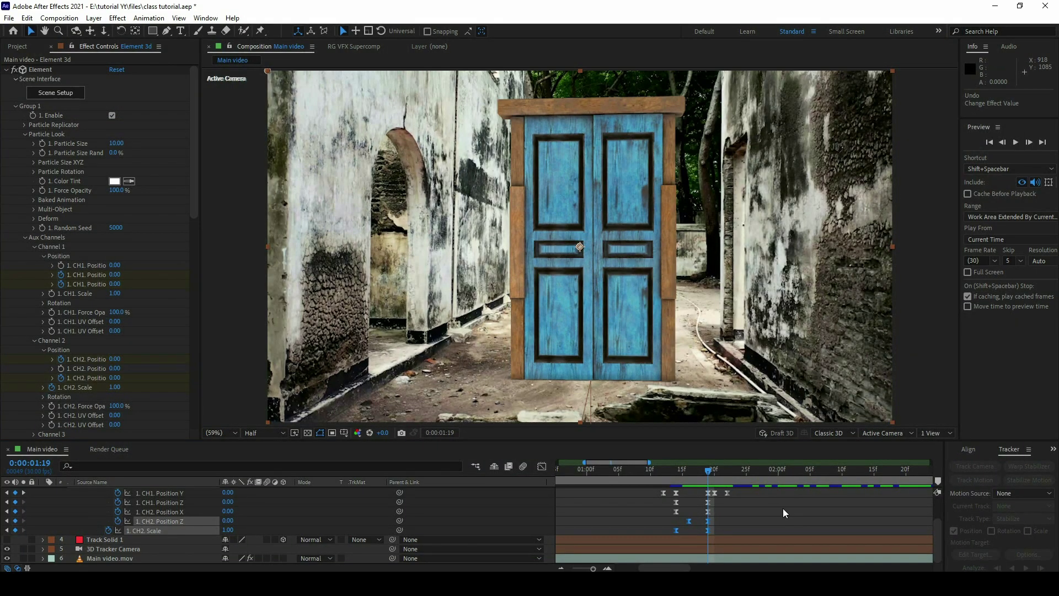
left_click(784, 509)
scroll(77, 282, "down", 3)
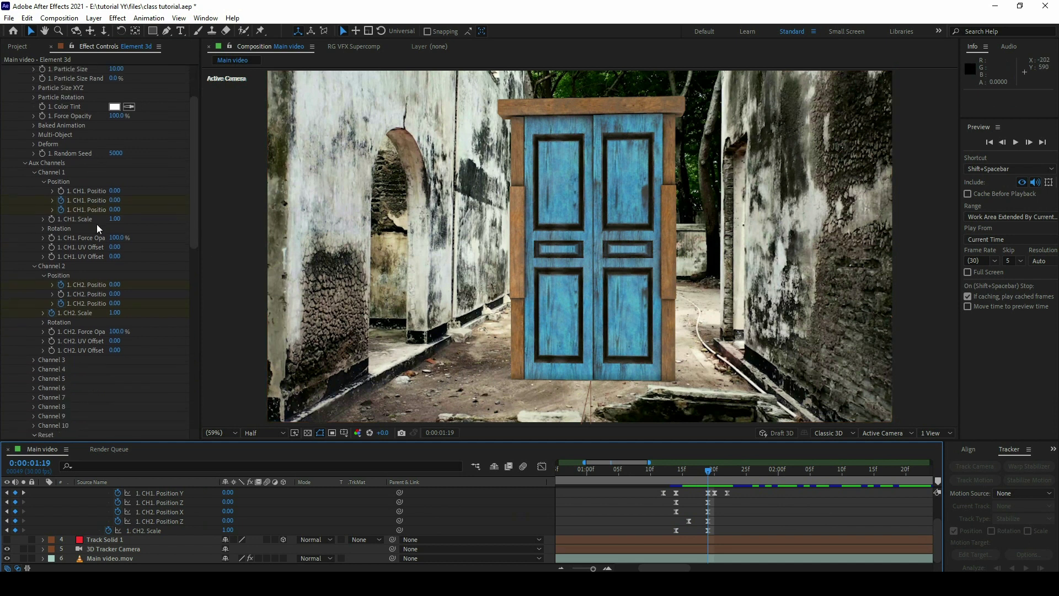
scroll(46, 313, "down", 3)
left_click(32, 261)
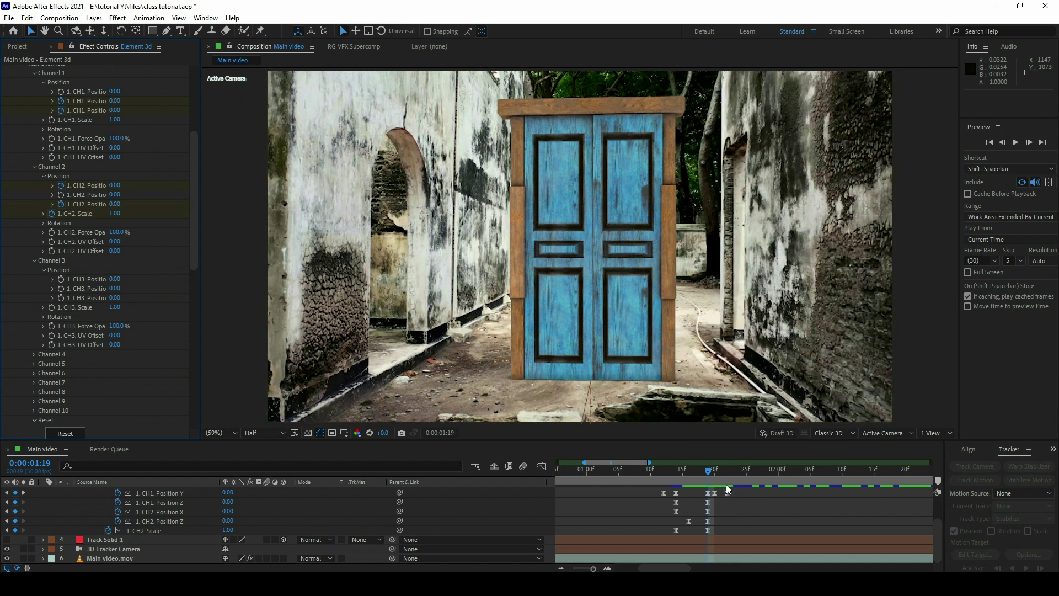
left_click(712, 481)
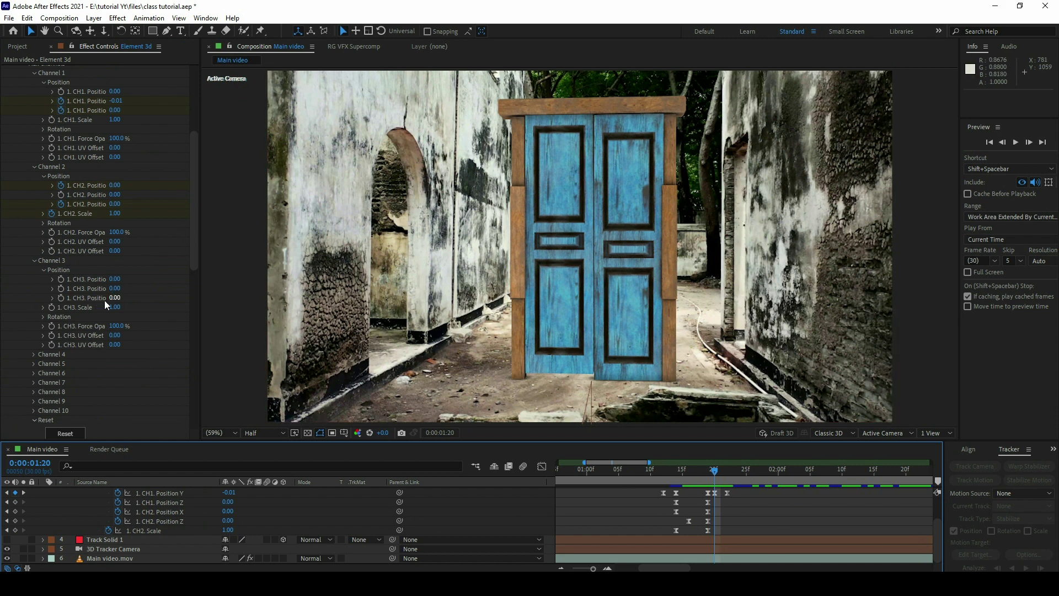
left_click(62, 298)
At 0:00:01:15, offset Channel 3 Position Z to -0.46 and check the post sliding in
left_click_drag(699, 472, 686, 474)
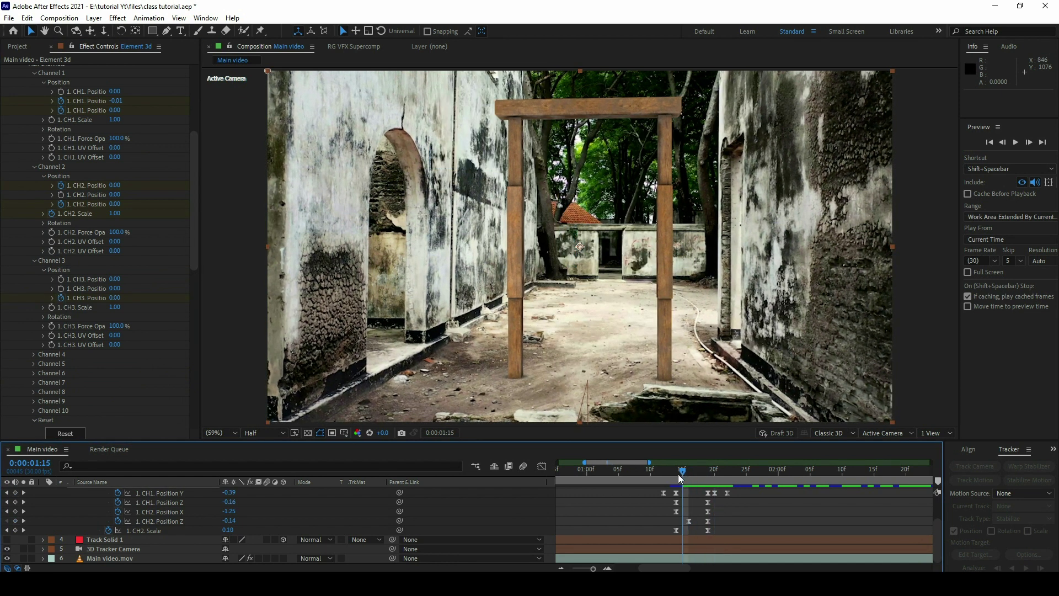
left_click_drag(114, 298, 93, 308)
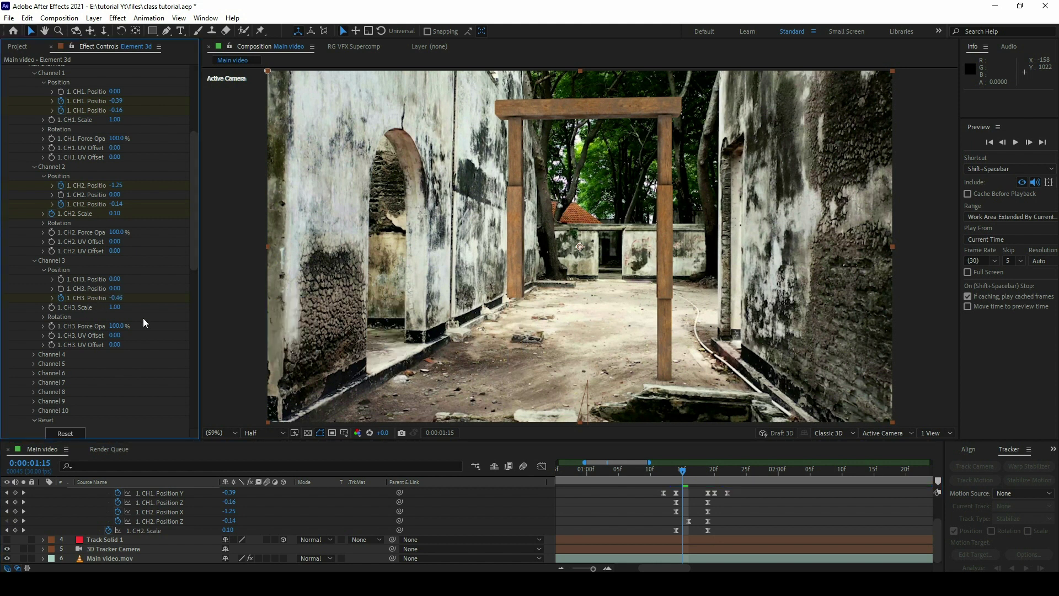
key("u")
key("u")
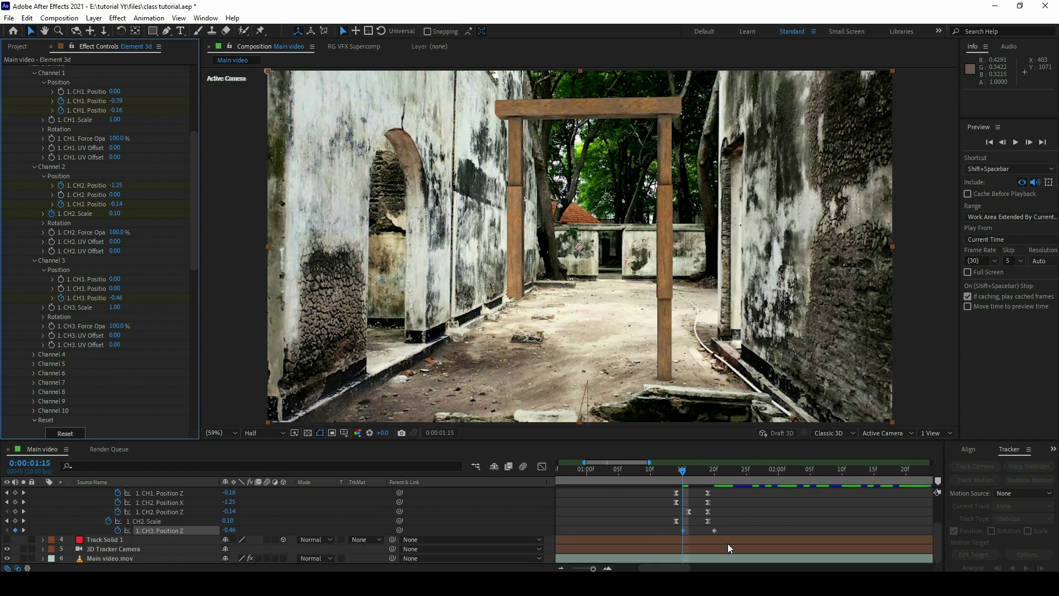
left_click_drag(687, 473, 706, 478)
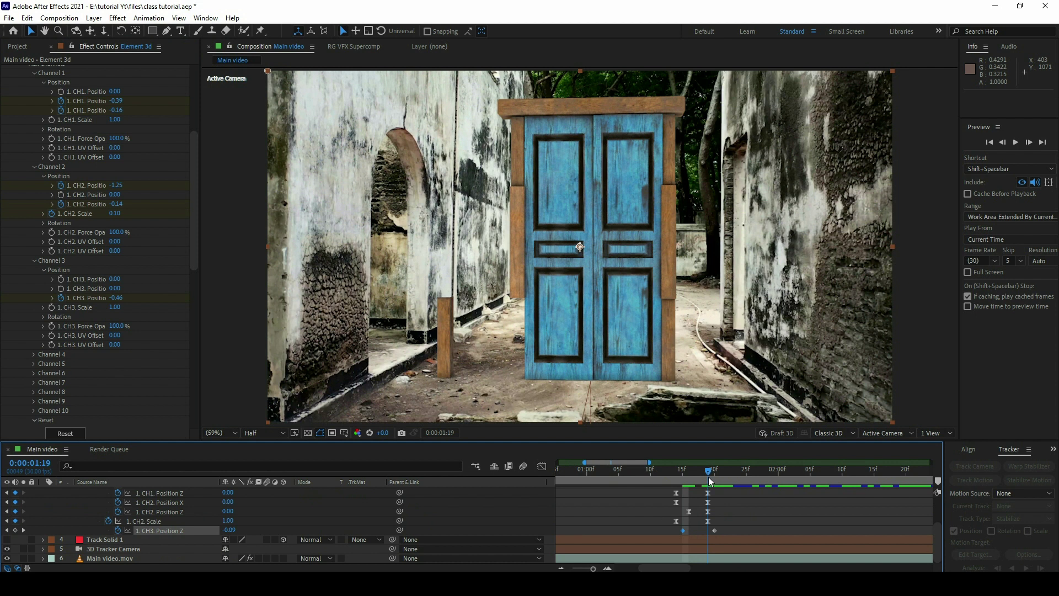
left_click_drag(708, 477, 713, 475)
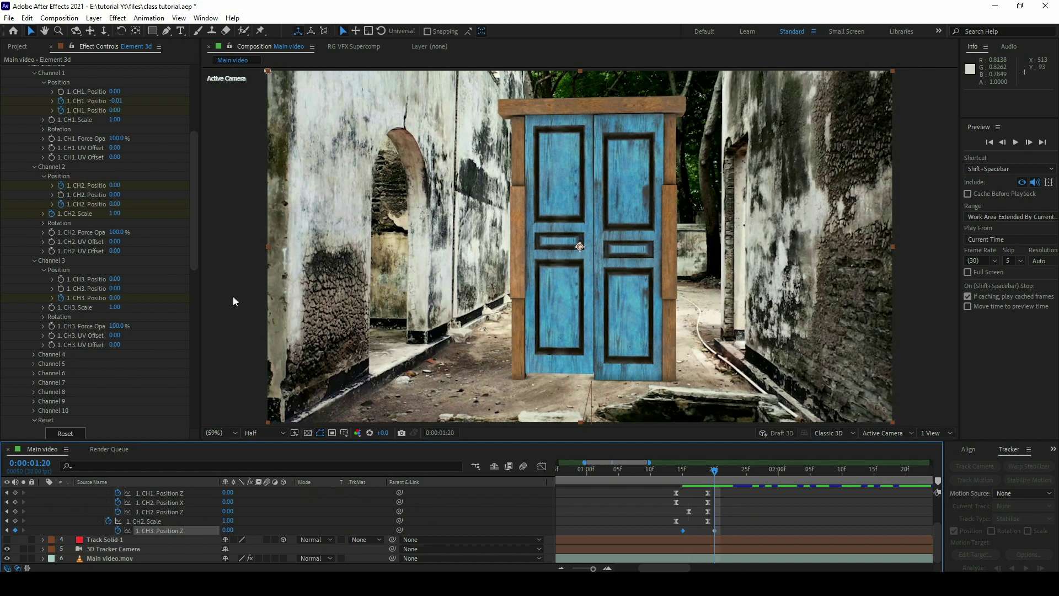
left_click_drag(115, 278, 122, 276)
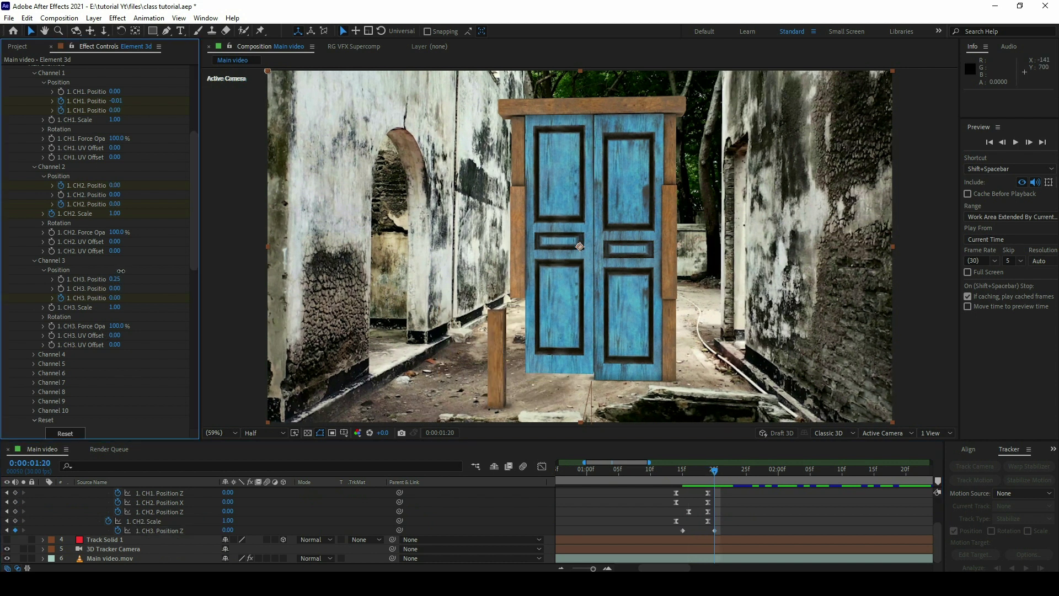
key("ctrl+z")
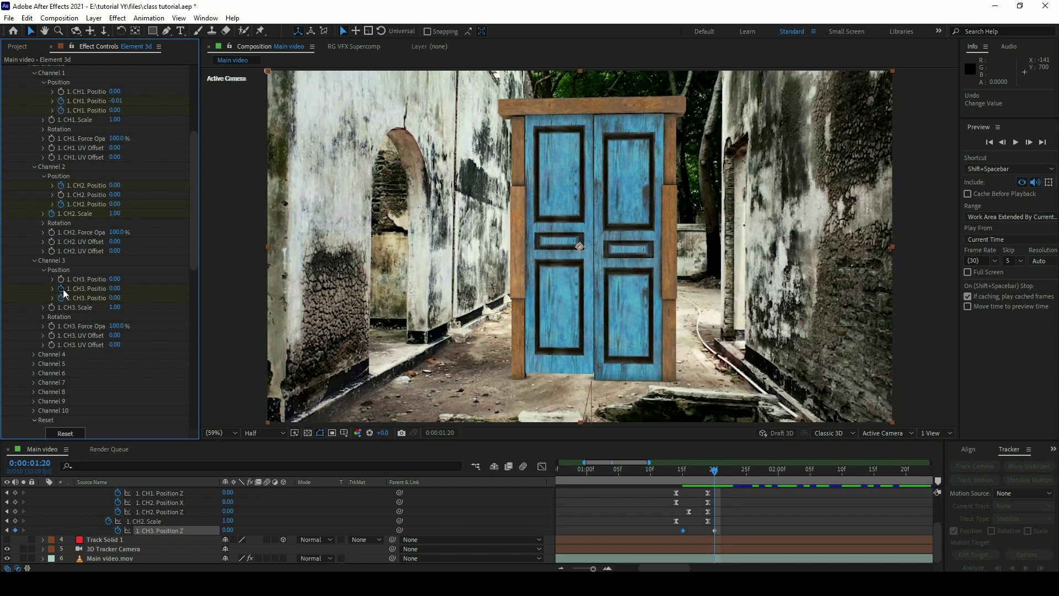
Drop Channel 3 Position Y to -0.45 at 0:00:01:15 and preview the fly-in
left_click(691, 455)
left_click_drag(703, 472, 684, 475)
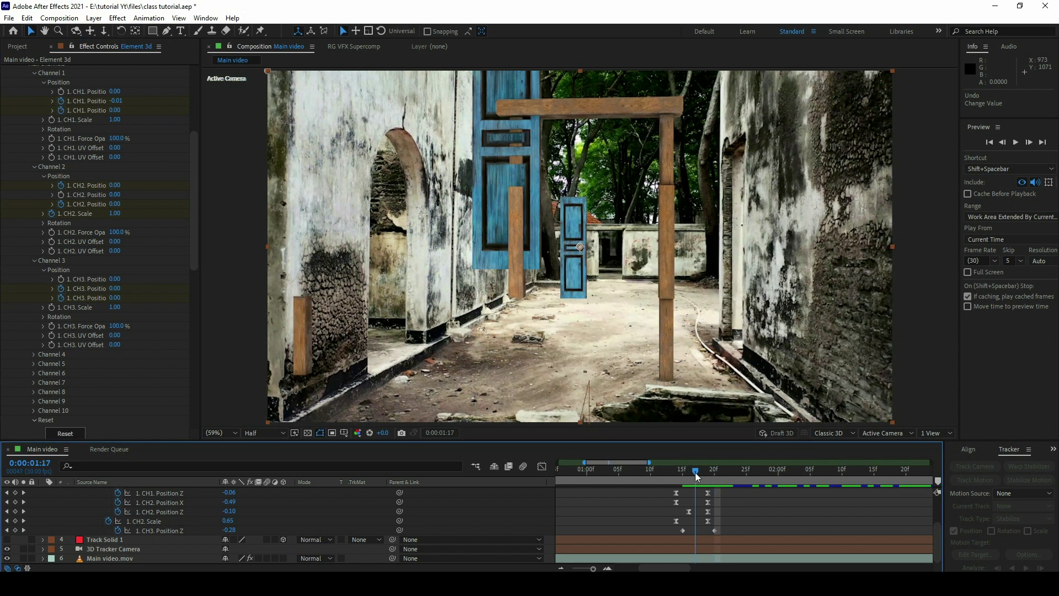
left_click_drag(115, 288, 120, 319)
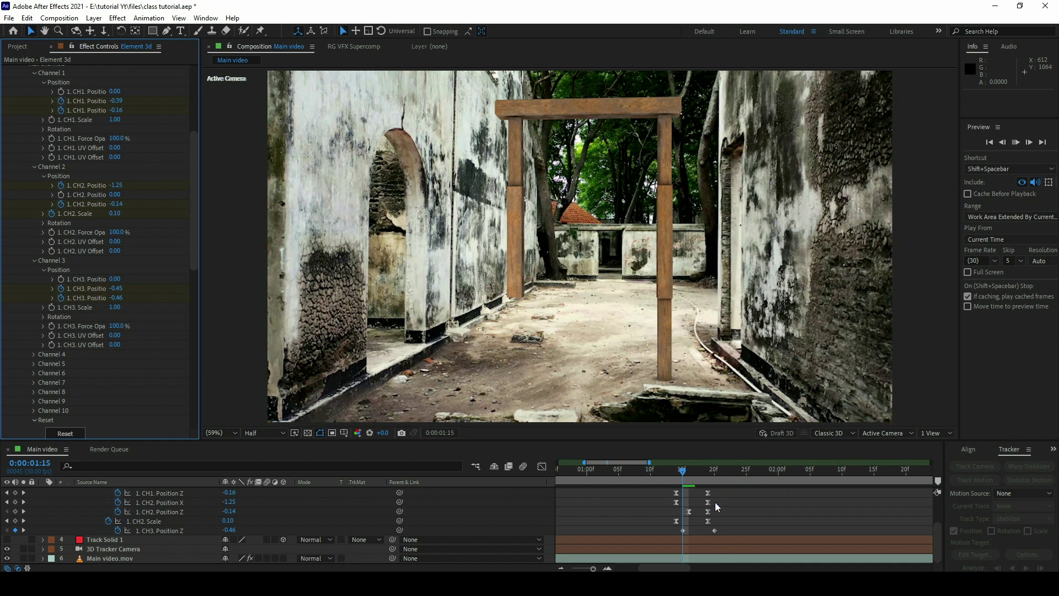
key("space")
left_click_drag(697, 486, 713, 488)
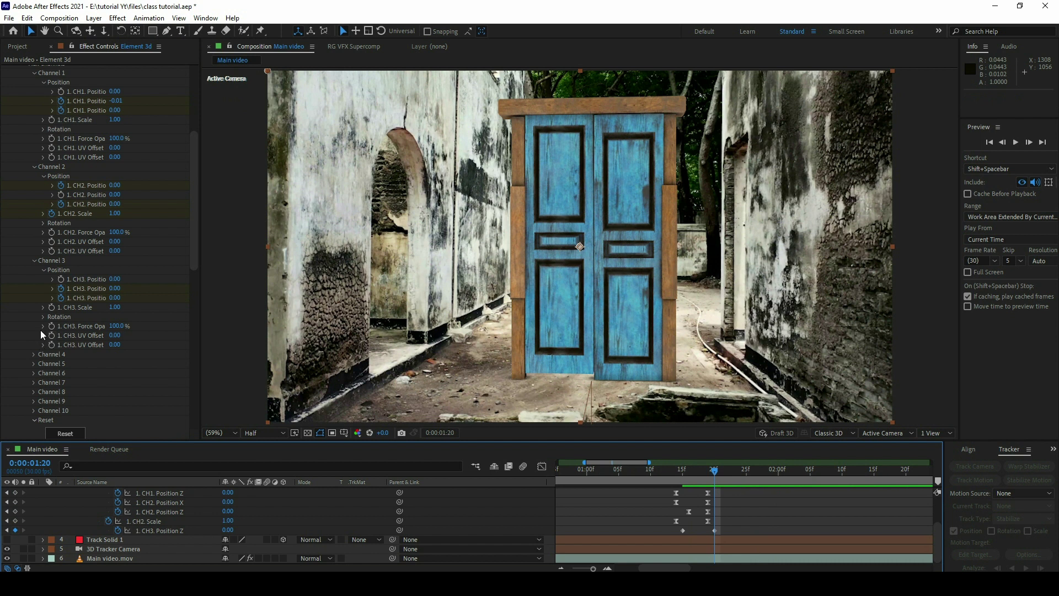
Keyframe Channel 3 Rotation Z from 36° at 0:00:01:15 to rest at 0:00:01:20
left_click(43, 317)
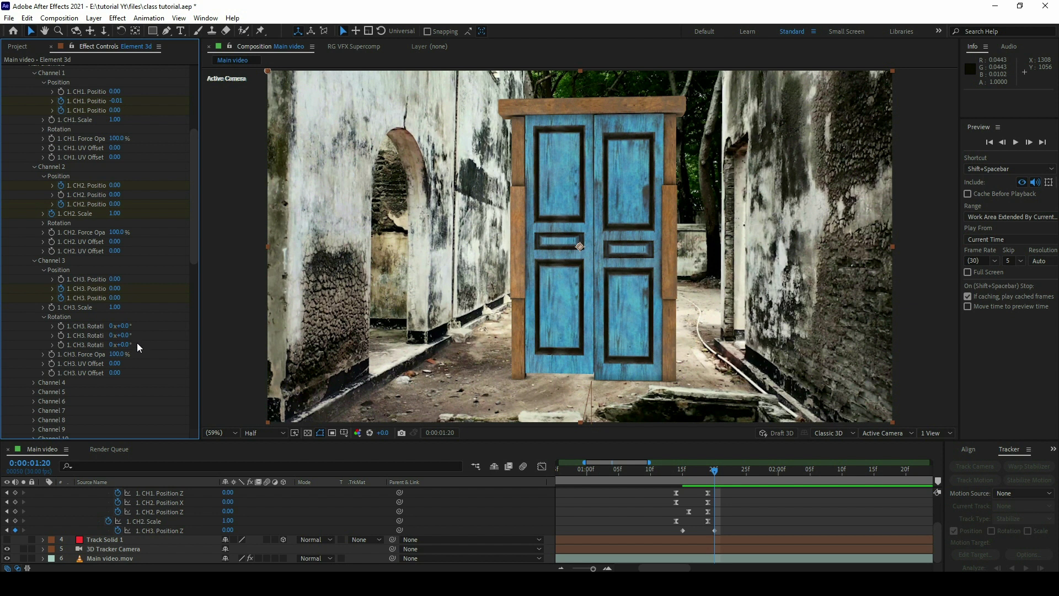
mouse_move(130, 335)
left_mouse_down()
mouse_move(142, 333)
mouse_move(128, 326)
mouse_move(134, 344)
mouse_move(121, 344)
left_mouse_up()
key("ctrl+z")
key("ctrl+z")
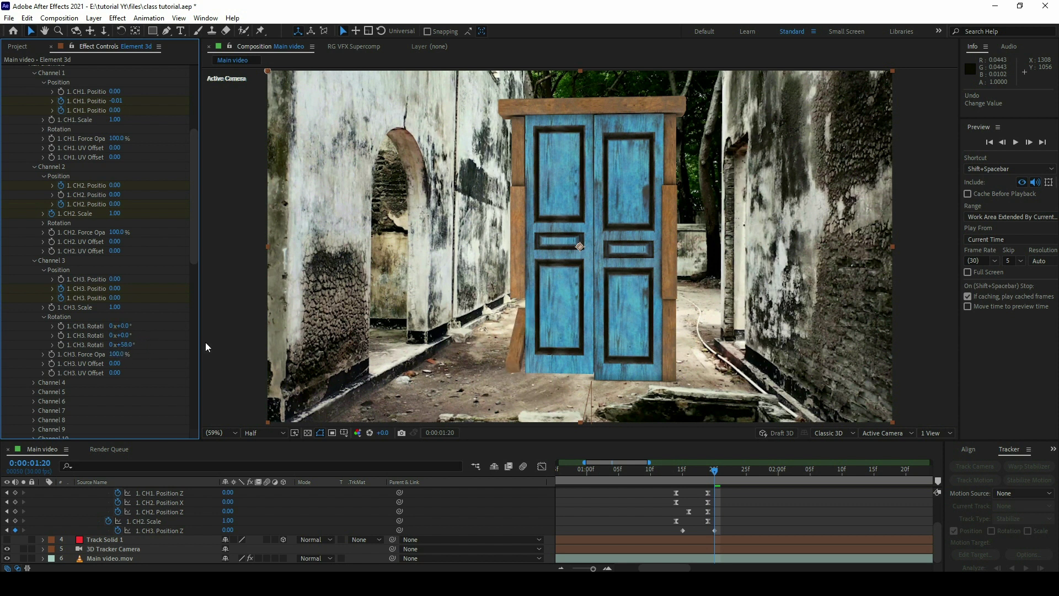
left_click(61, 345)
left_click_drag(716, 470, 683, 471)
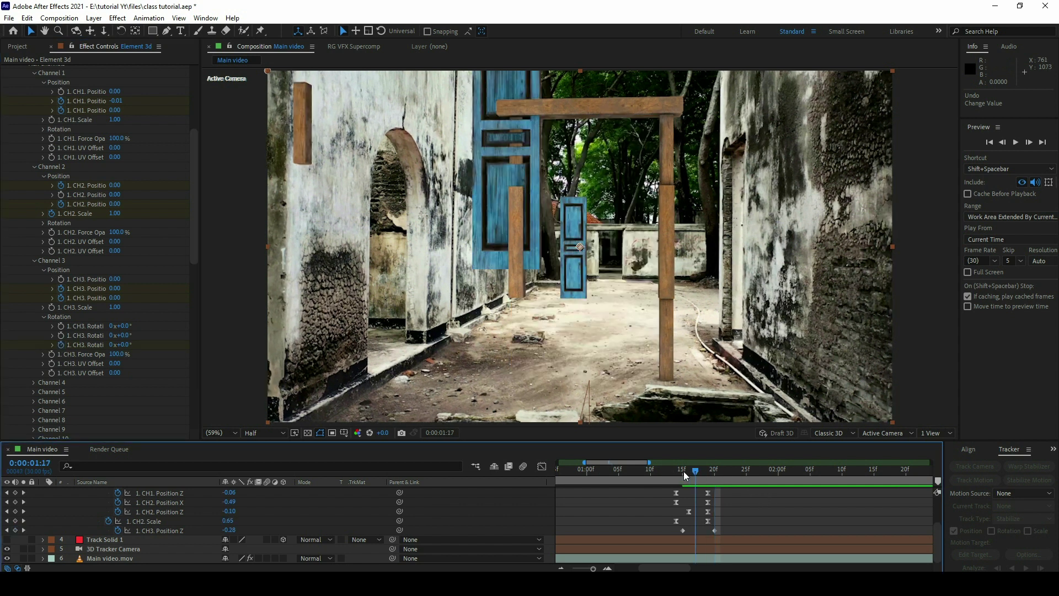
left_click(123, 346)
key("Return")
key("space")
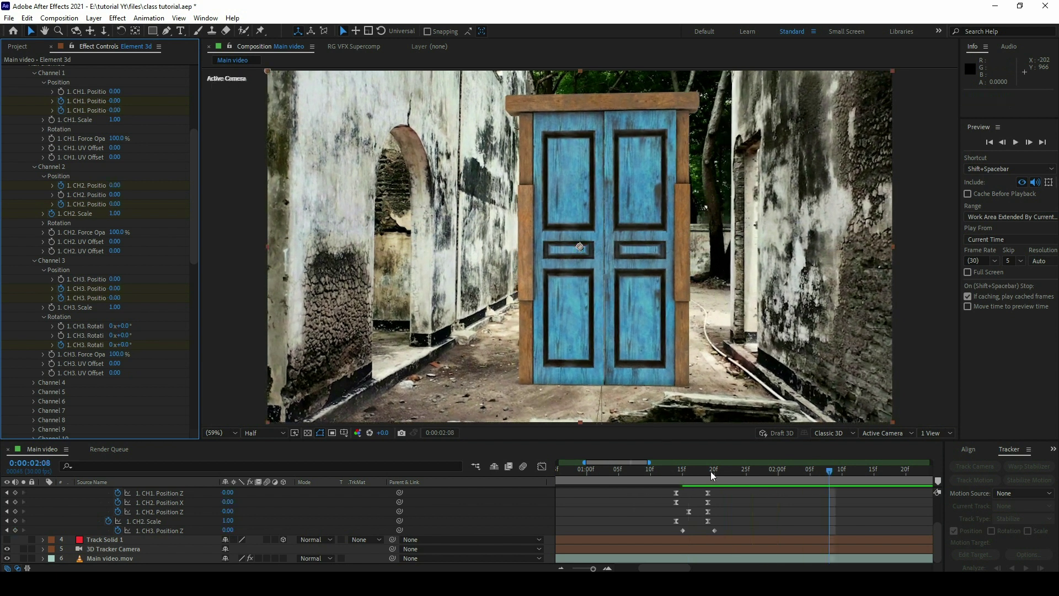
left_click_drag(711, 471, 703, 477)
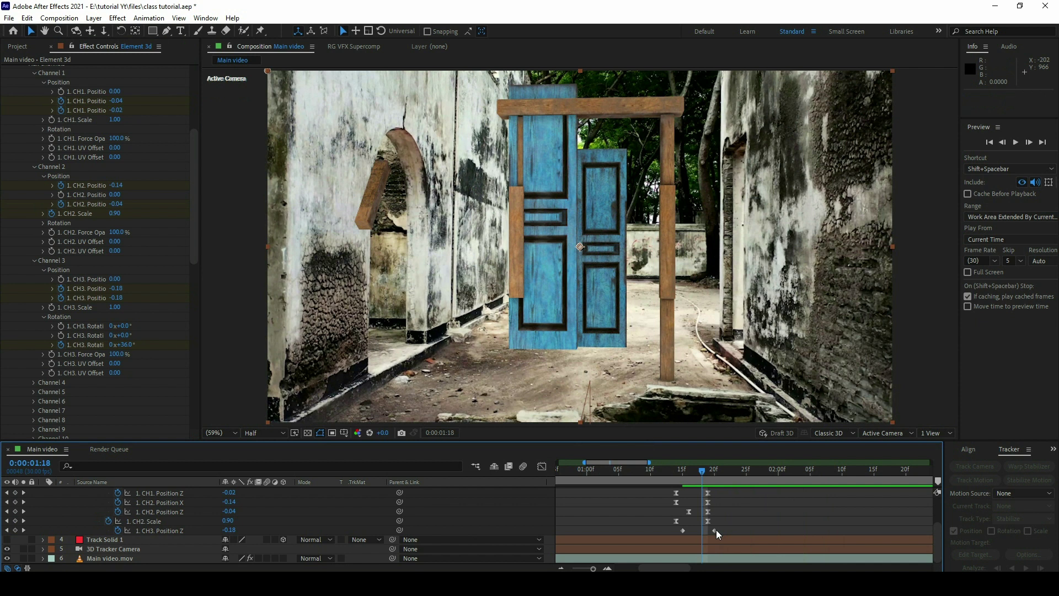
Apply Easy Ease to Channel 3's position and rotation keyframes and review the motion
scroll(722, 537, "up", 2)
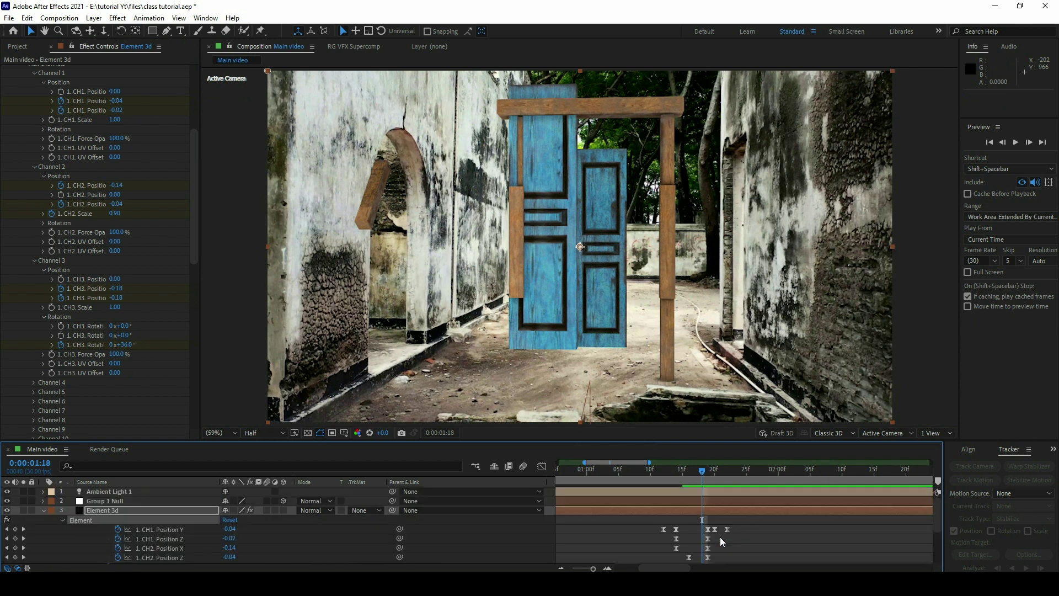
scroll(720, 538, "down", 3)
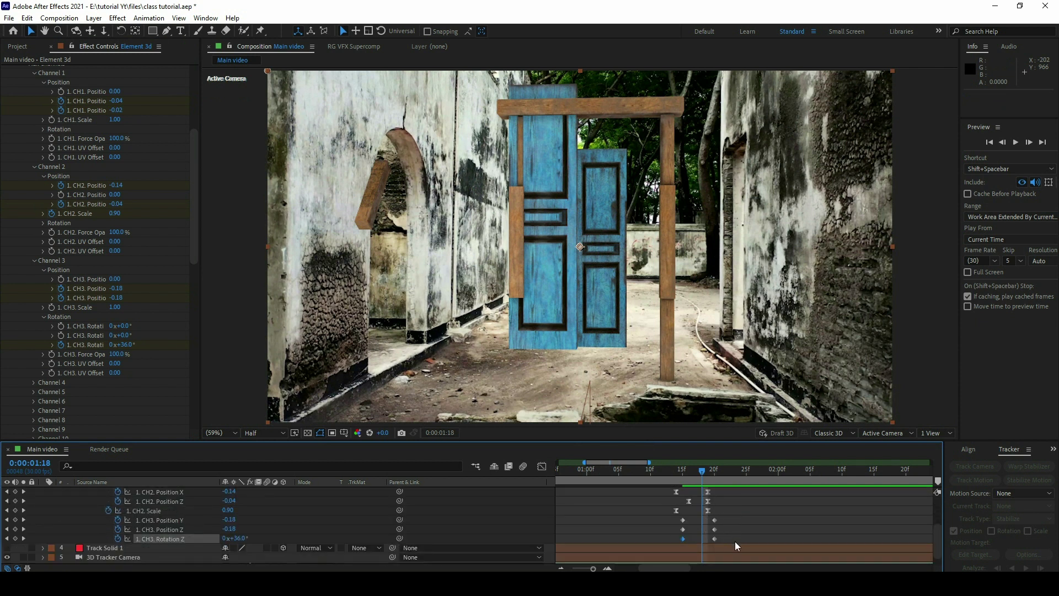
left_click_drag(735, 542, 663, 517)
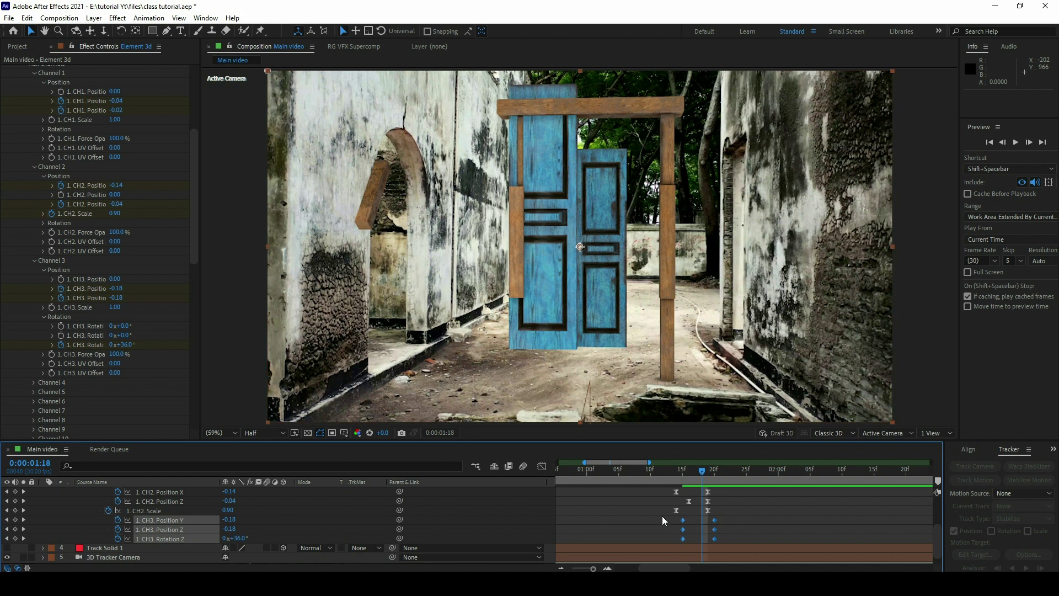
key("F9")
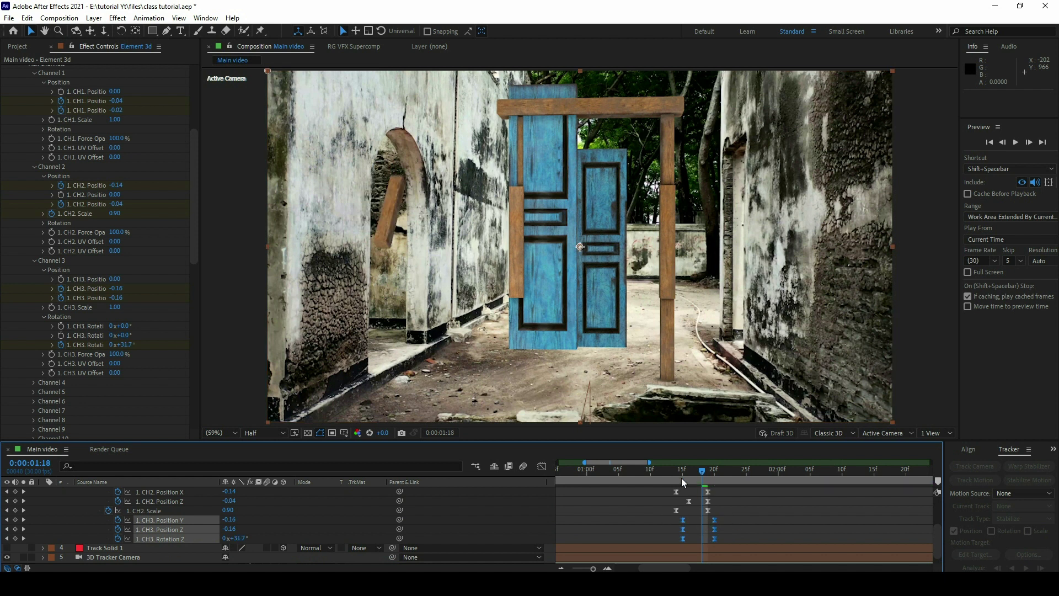
left_click_drag(682, 479, 711, 478)
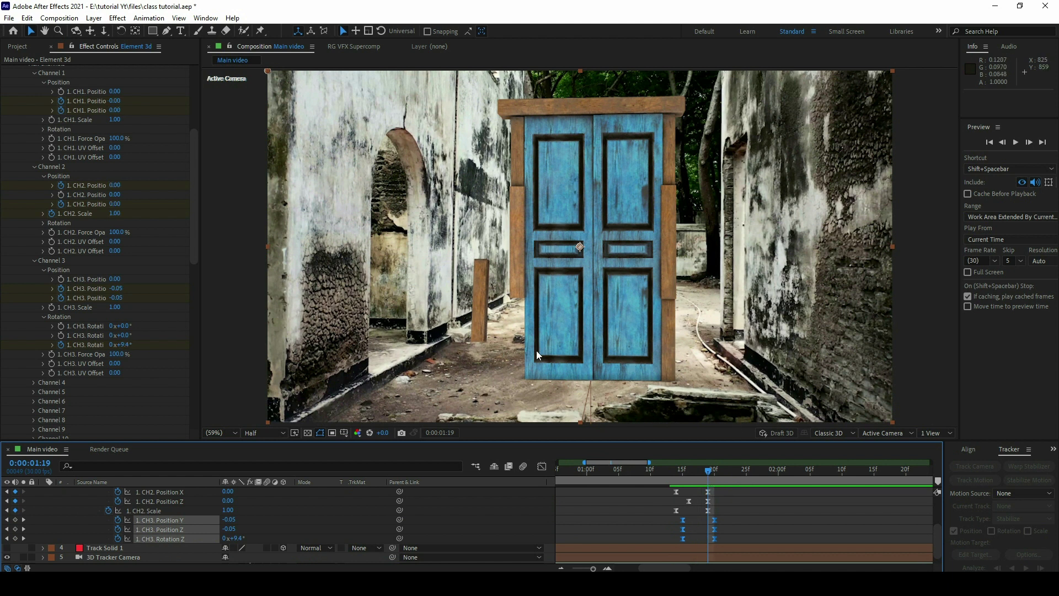
key("Page_Up")
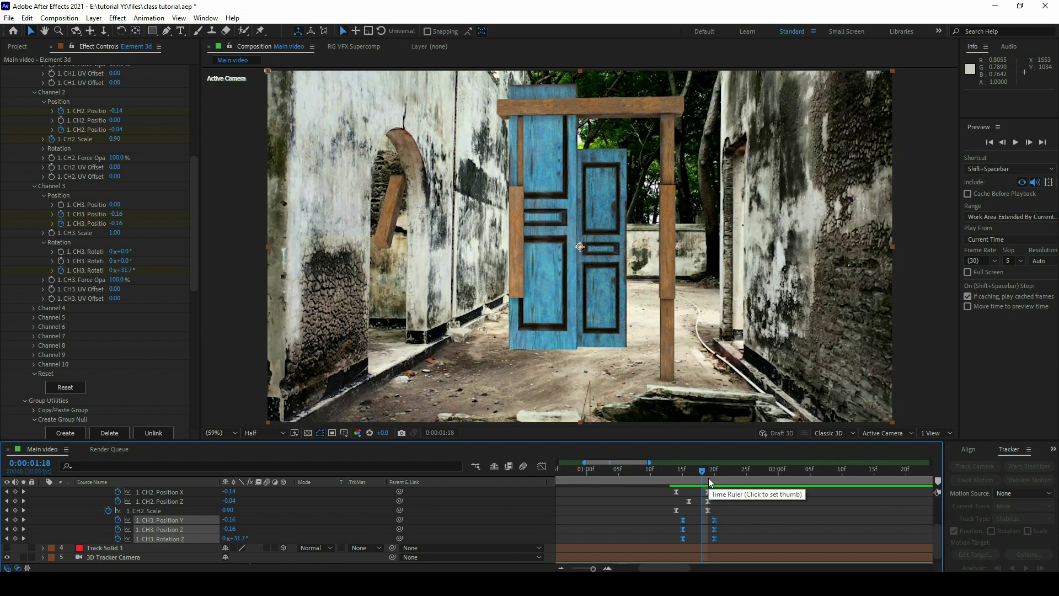
Expand Channel 4's properties, try and undo a sideways offset, and play back the assembly
left_click(33, 308)
scroll(113, 301, "down", 3)
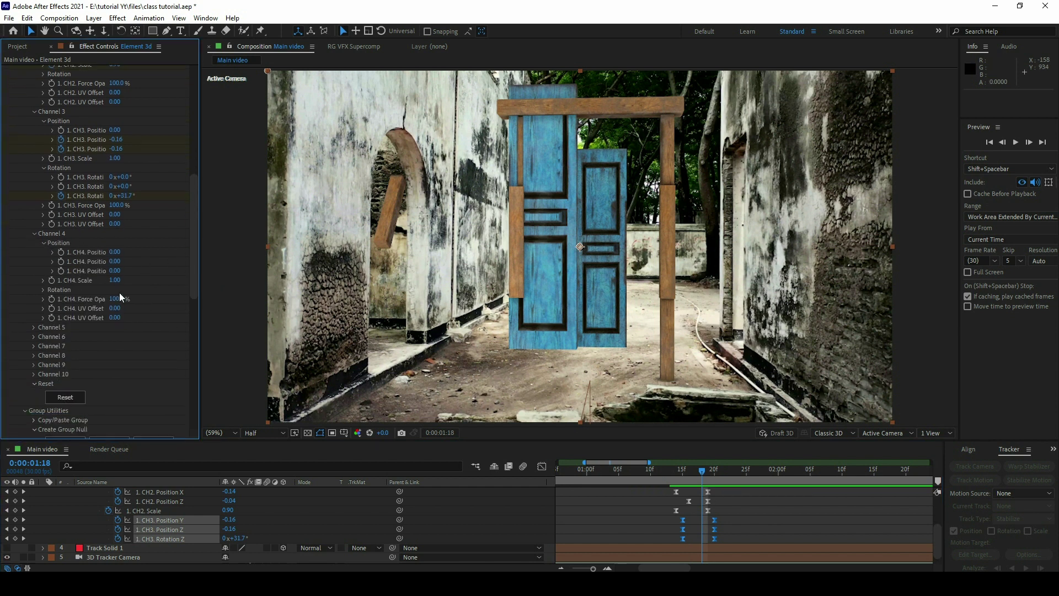
left_click_drag(112, 253, 136, 256)
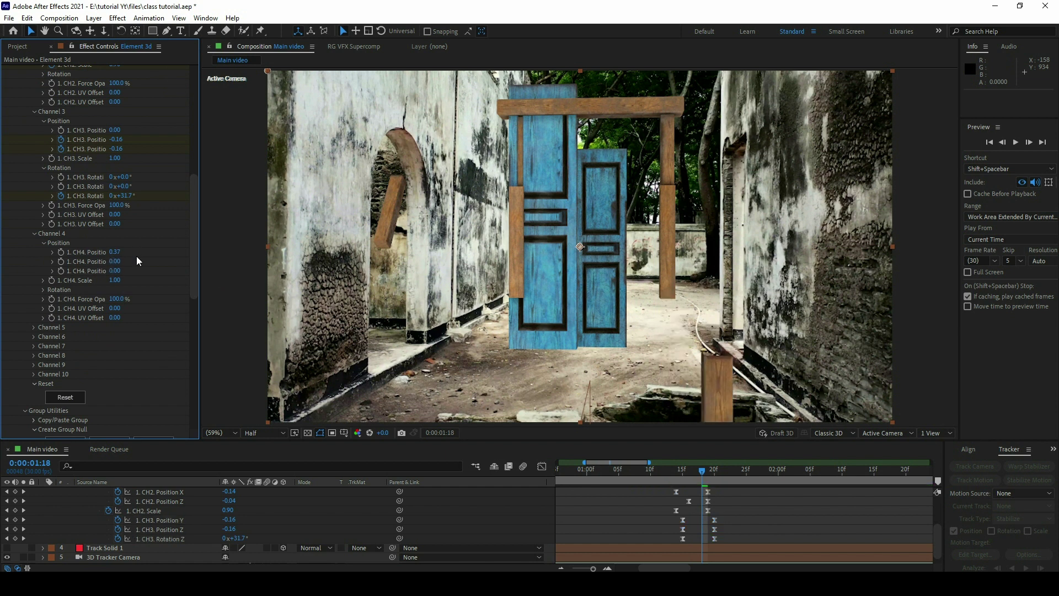
key("ctrl+z")
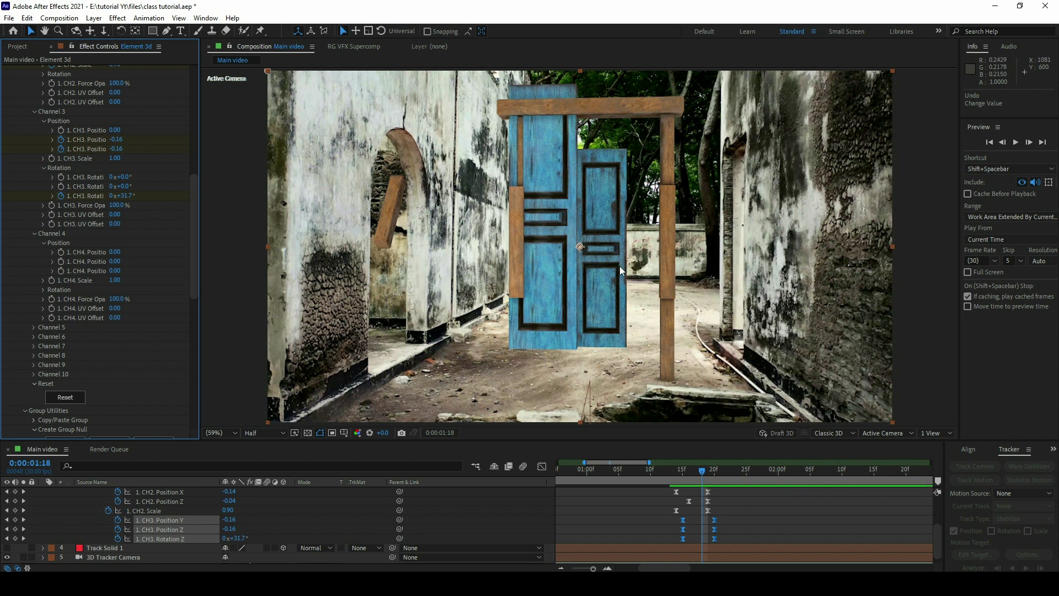
key("space")
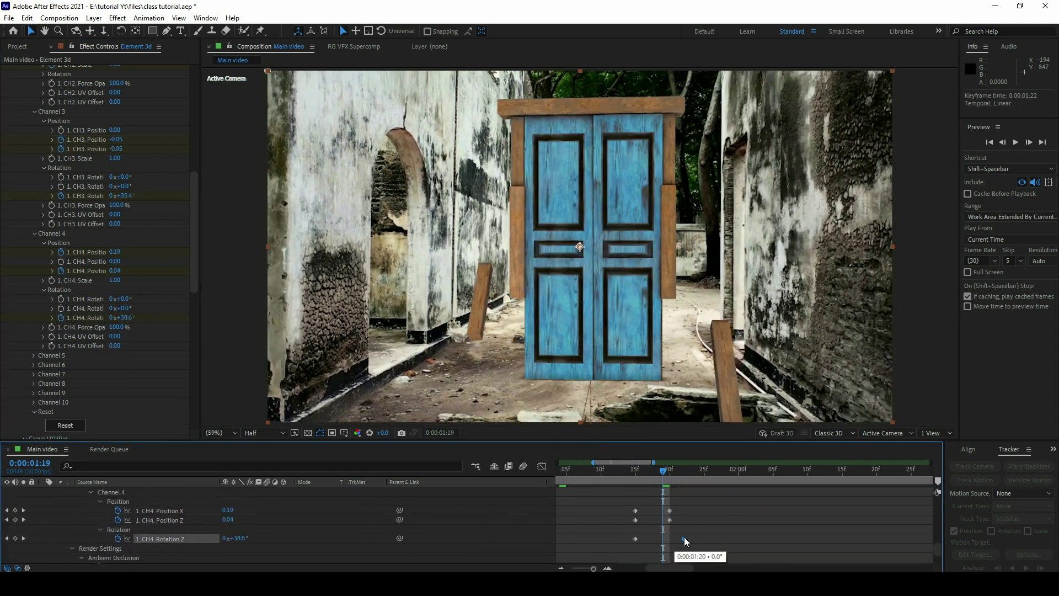
left_click(118, 334)
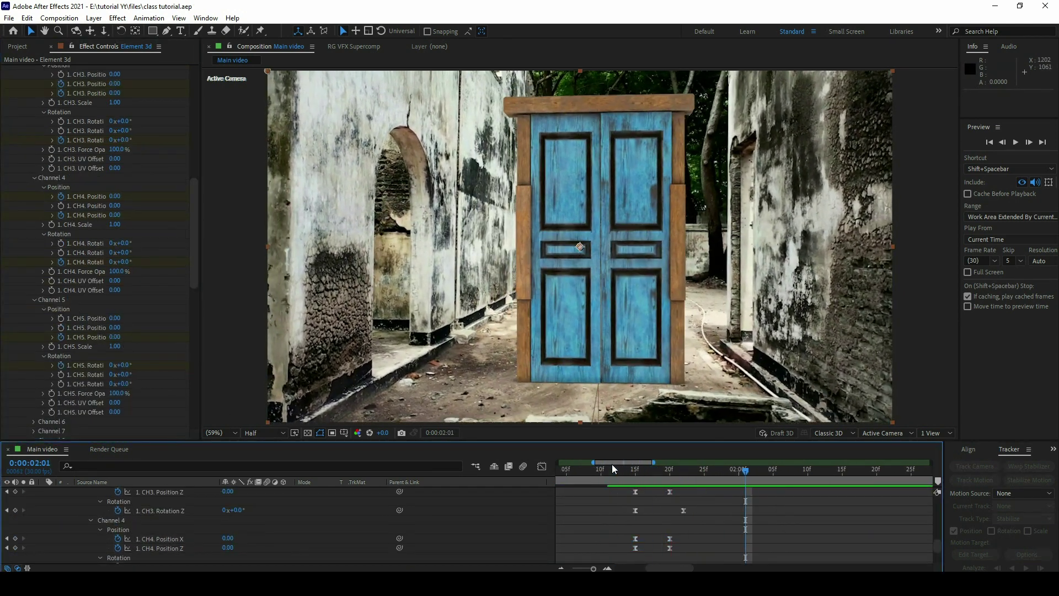
scroll(118, 293, "down", 5)
scroll(118, 292, "down", 3)
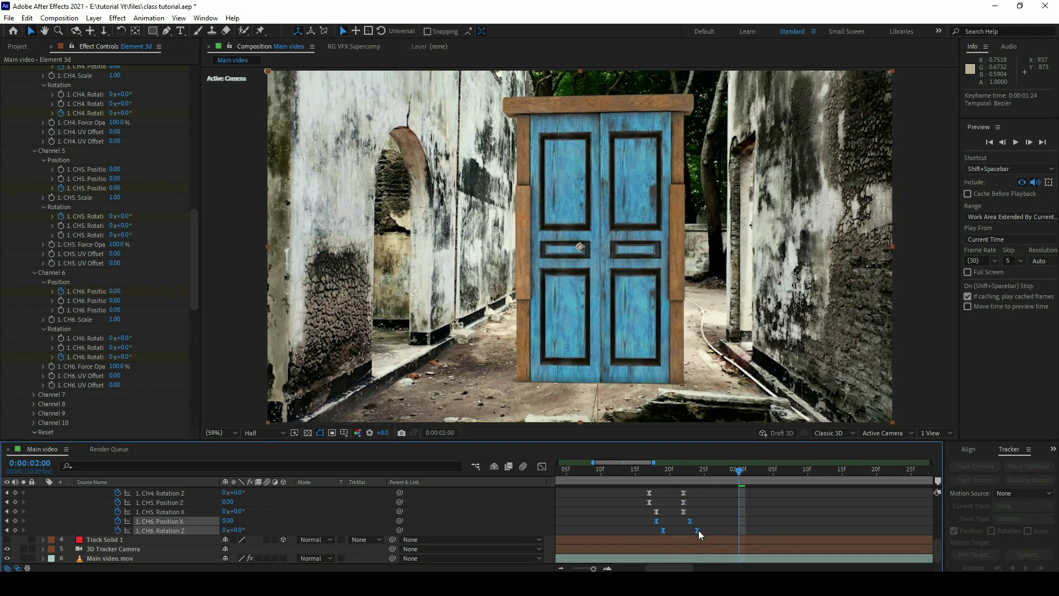
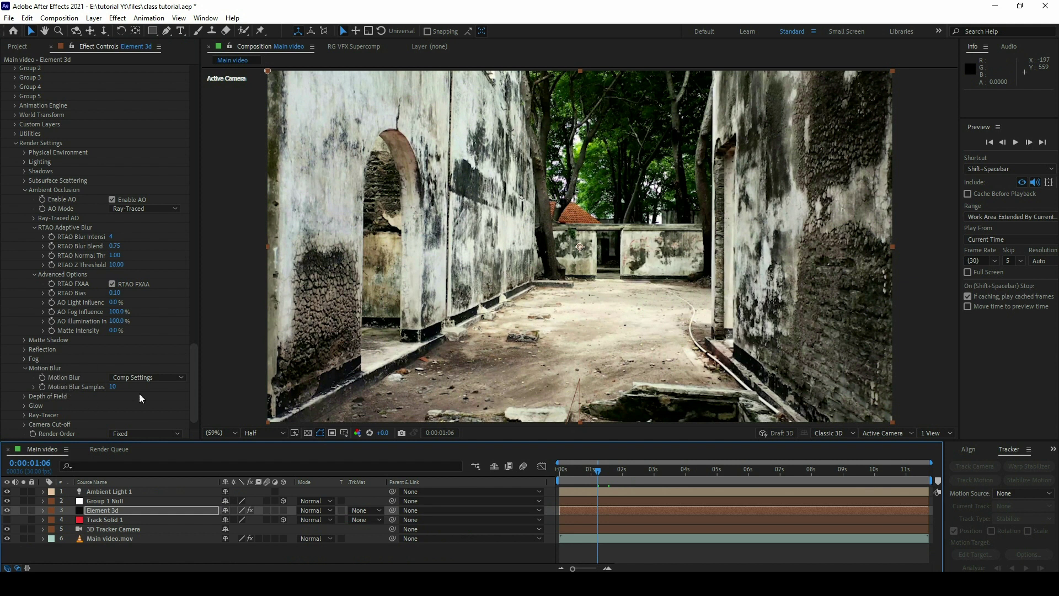
Switch the Element 3D render's Motion Blur to On and move the playhead to 0:00:01:16
left_click(138, 378)
left_click(166, 397)
left_click(607, 476)
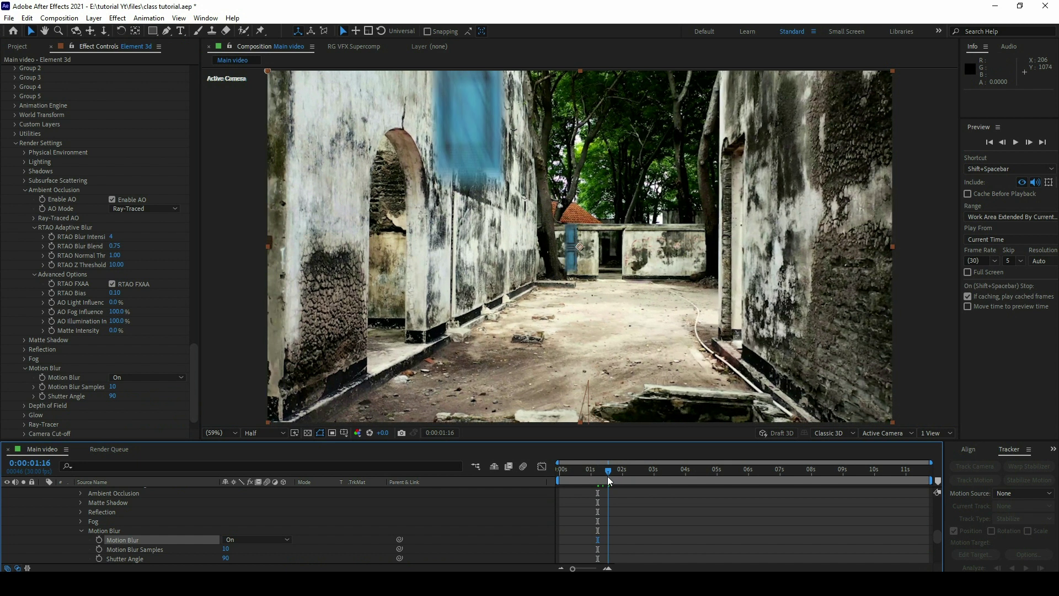
left_click(118, 396)
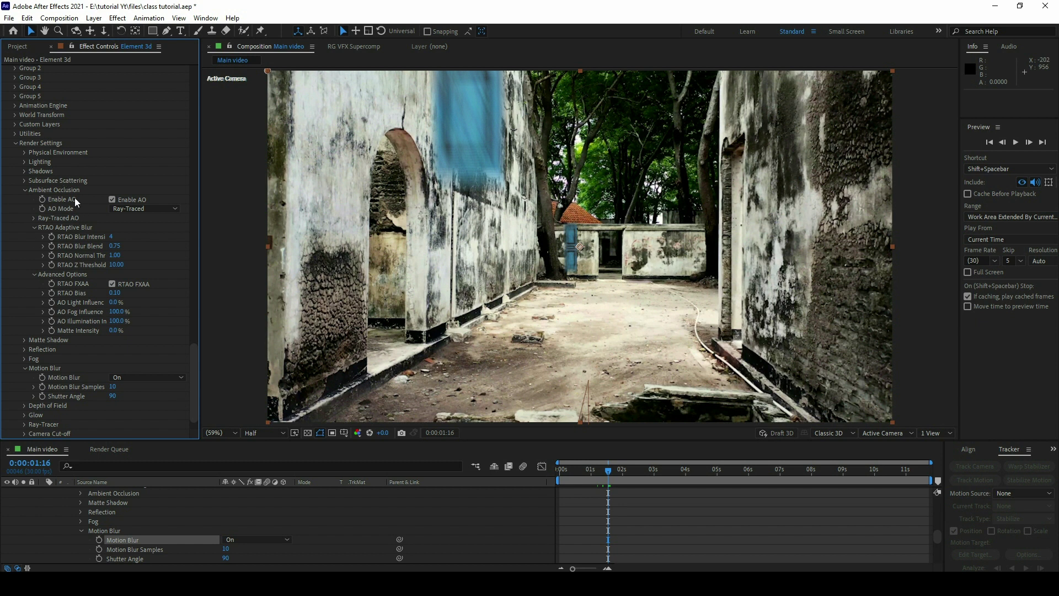
Create a new white (FFFFFF) solid layer
key("u")
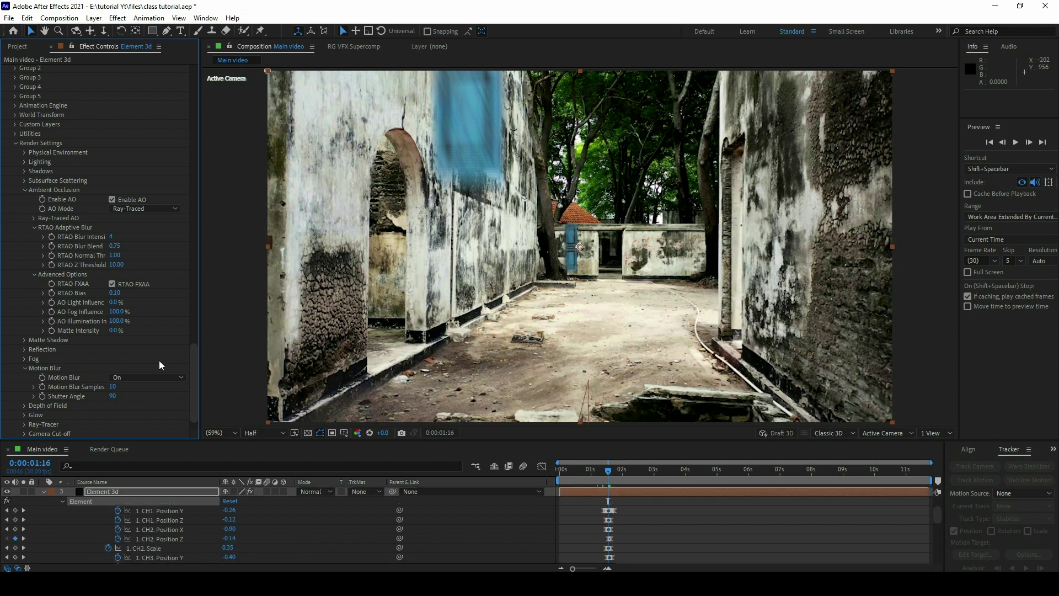
left_click(43, 491)
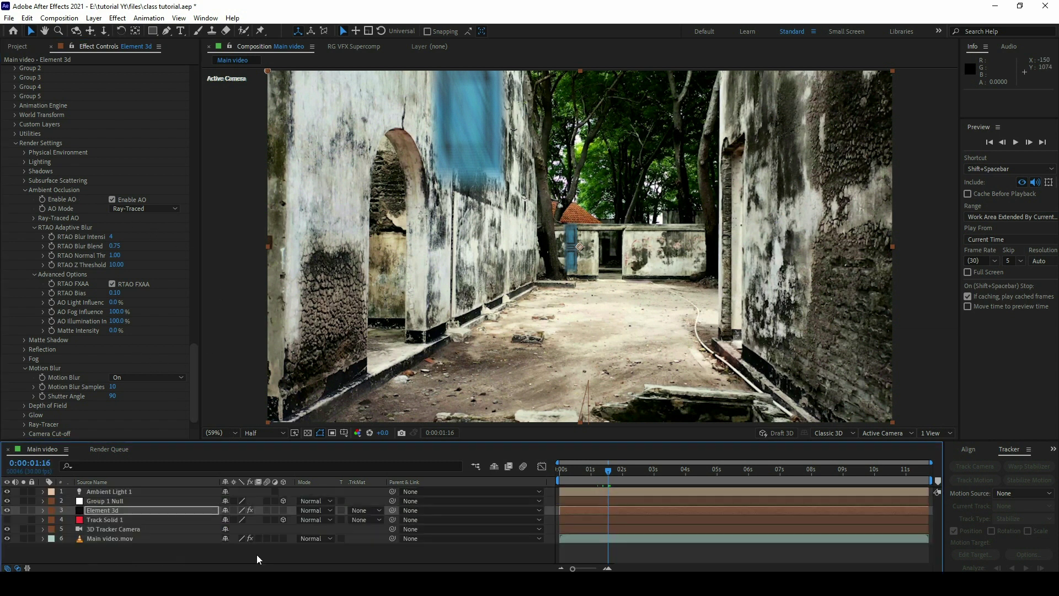
right_click(256, 554)
mouse_move(326, 434)
left_click(422, 461)
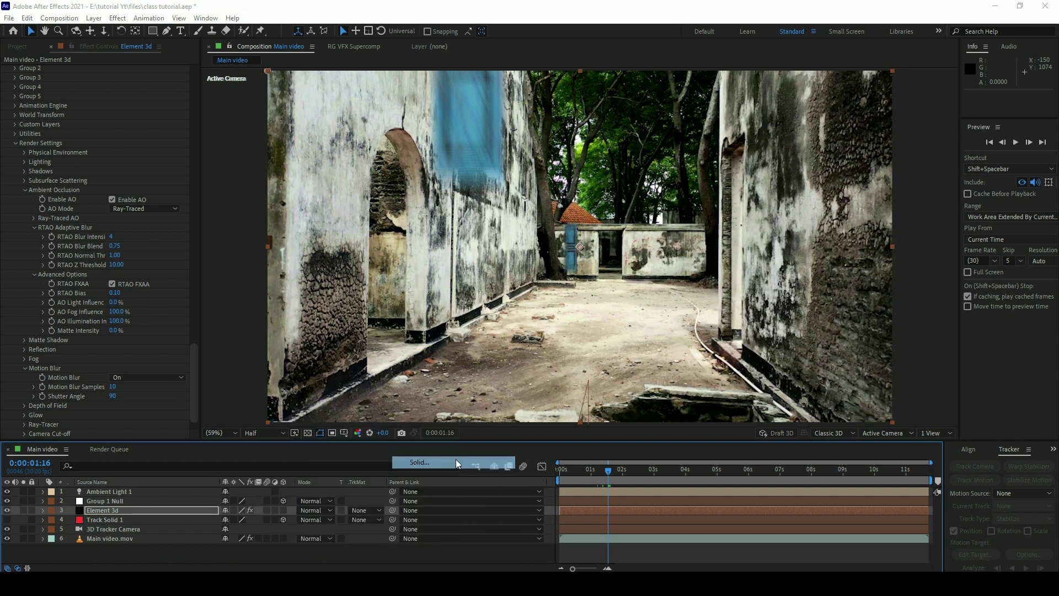
left_click(536, 460)
type("FFFFFF")
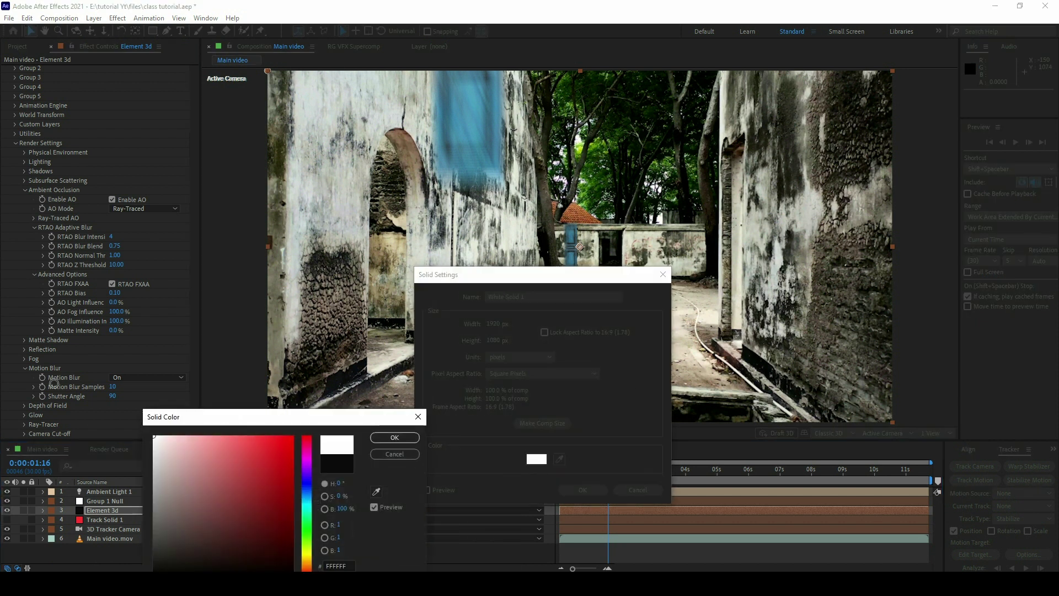
left_click(393, 439)
left_click(573, 490)
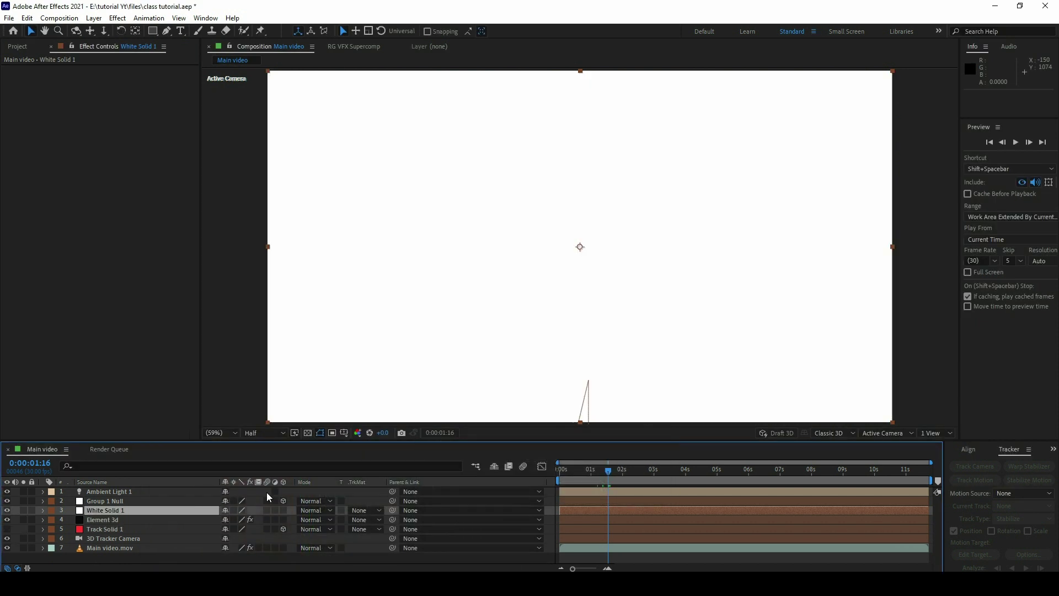
Move White Solid 1 to the top as a 3D layer with Track Solid 1's position pasted onto it
left_click_drag(171, 513, 138, 492)
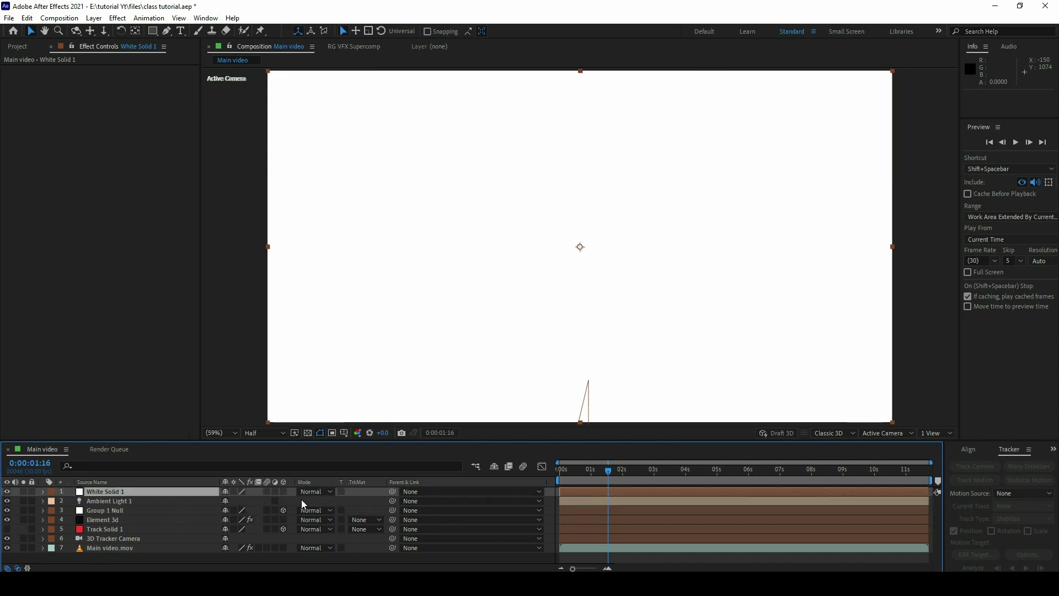
left_click(284, 492)
left_click(283, 491)
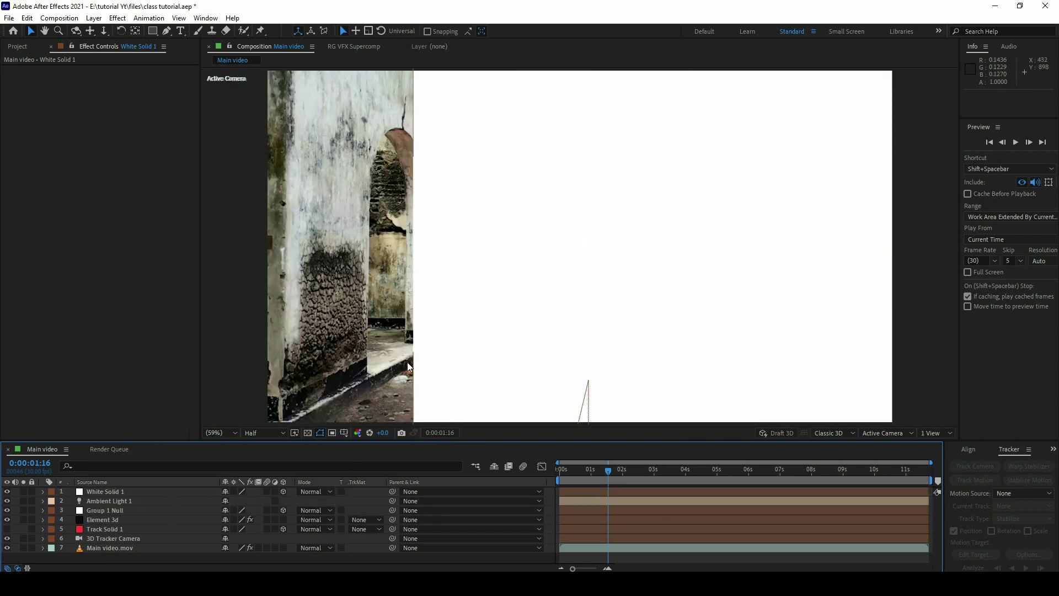
left_click(137, 495)
key("p")
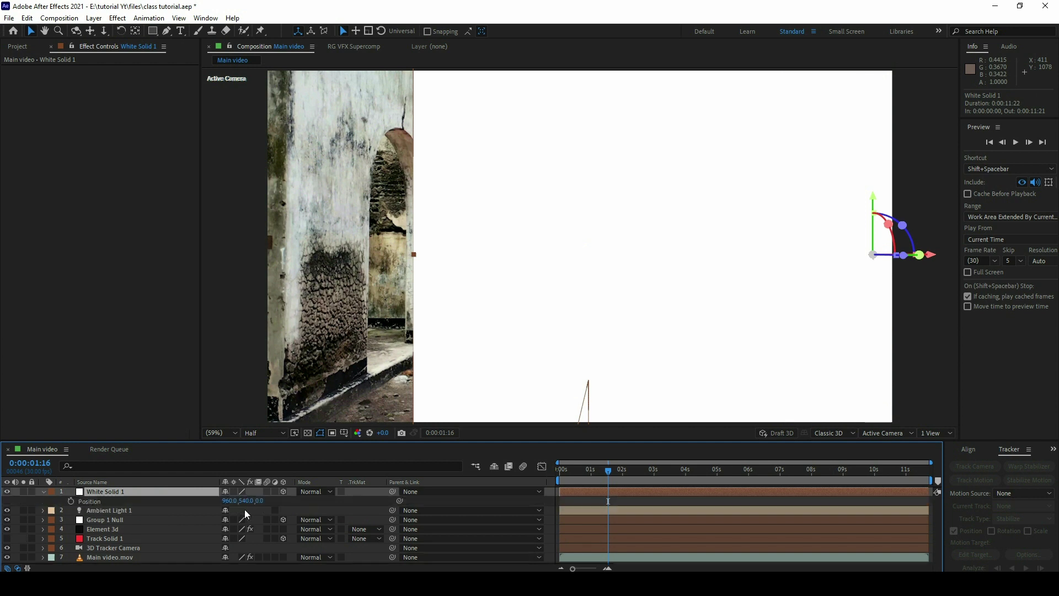
left_click(145, 565)
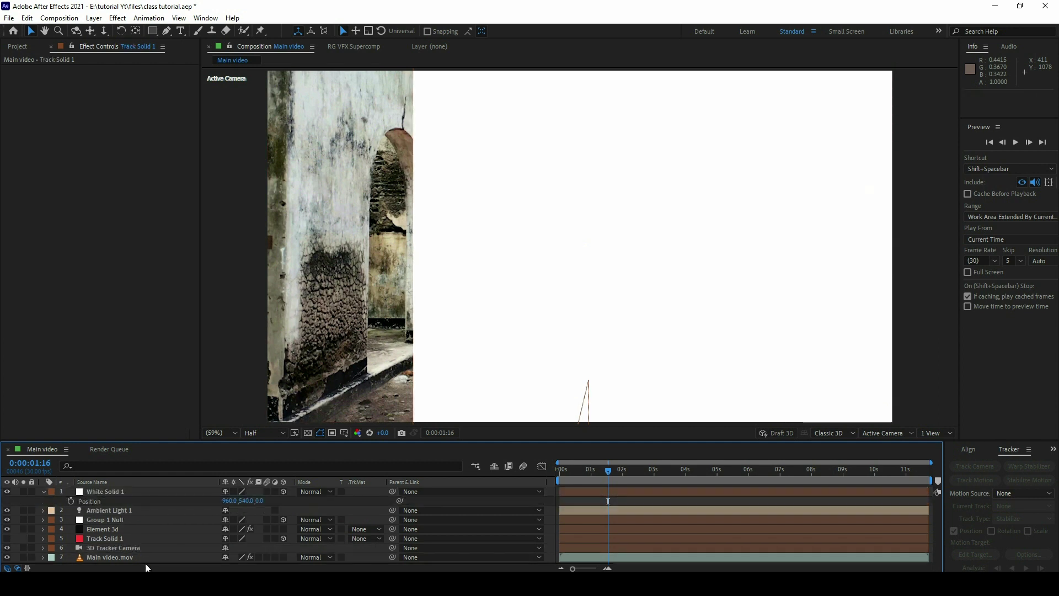
left_click(108, 534)
key("p")
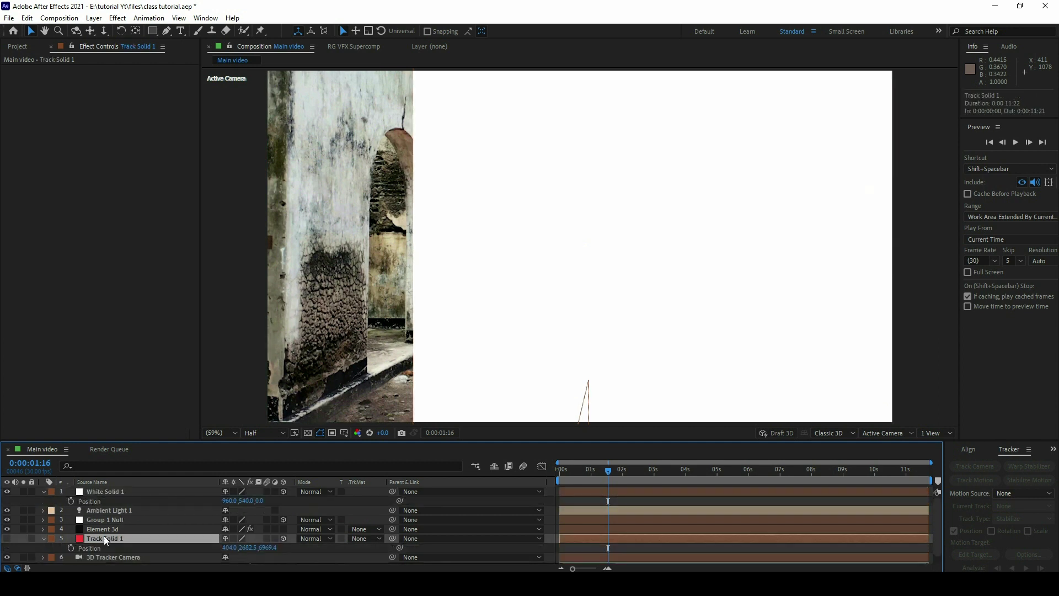
key("ctrl+c")
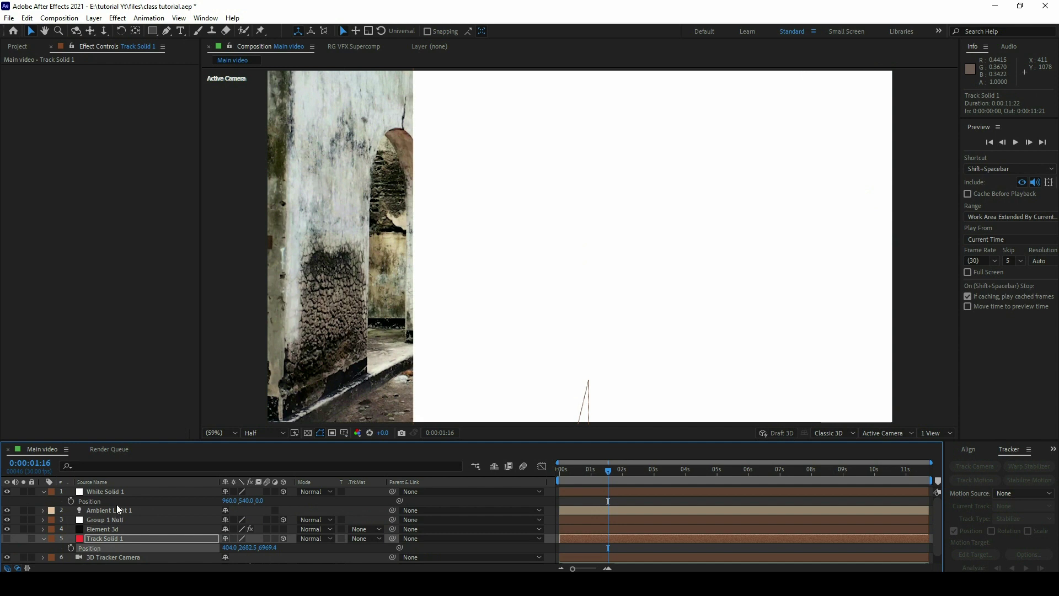
left_click(117, 502)
key("ctrl+v")
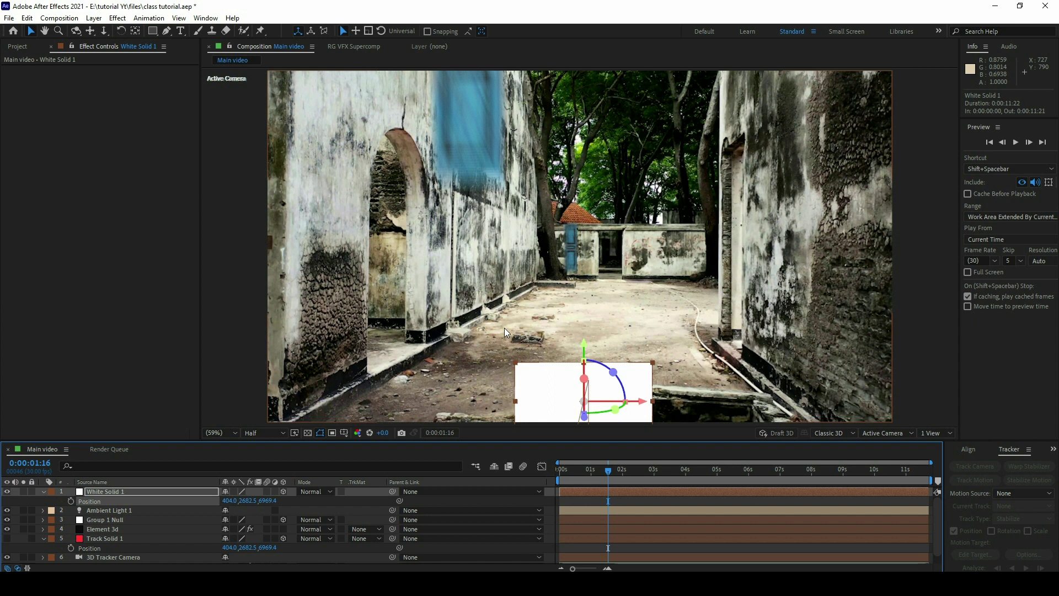
Scale White Solid 1 to 530% and raise it until it fills the frame
key("s")
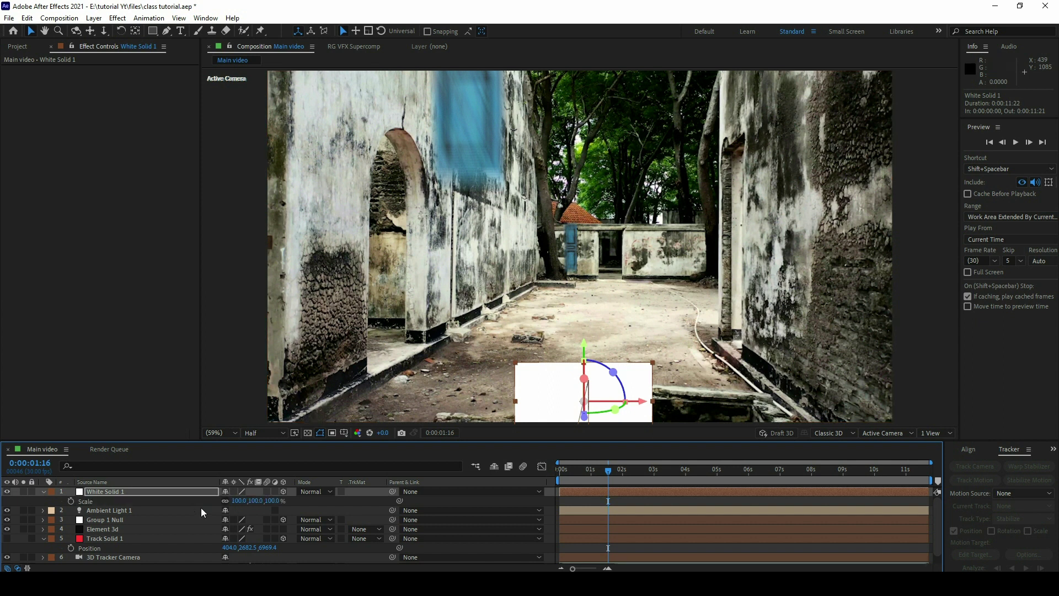
left_click_drag(279, 500, 443, 471)
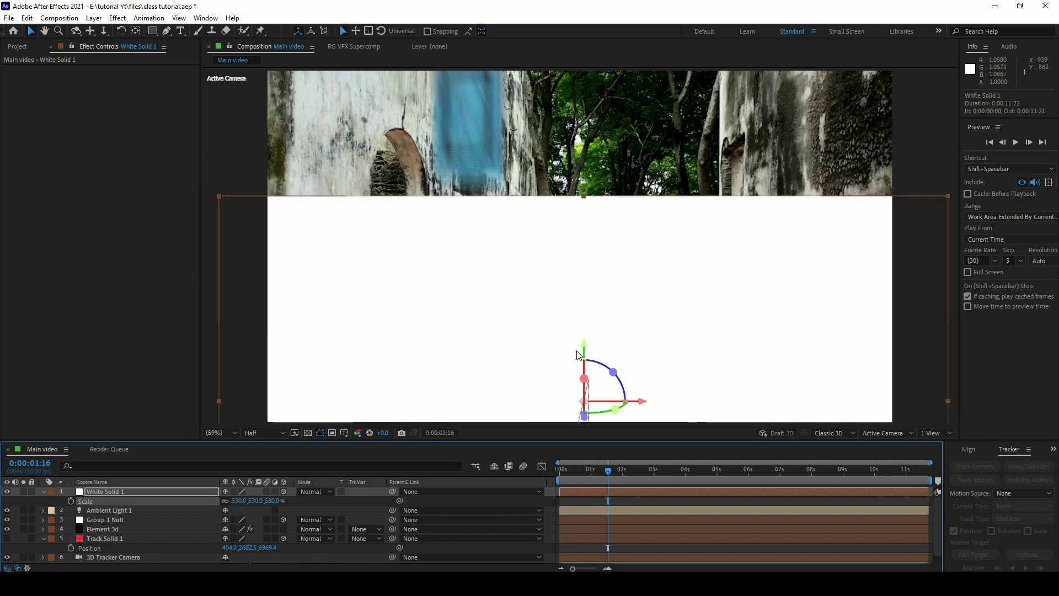
left_click_drag(584, 338, 592, 7)
left_click_drag(608, 470, 666, 473)
left_click(692, 470)
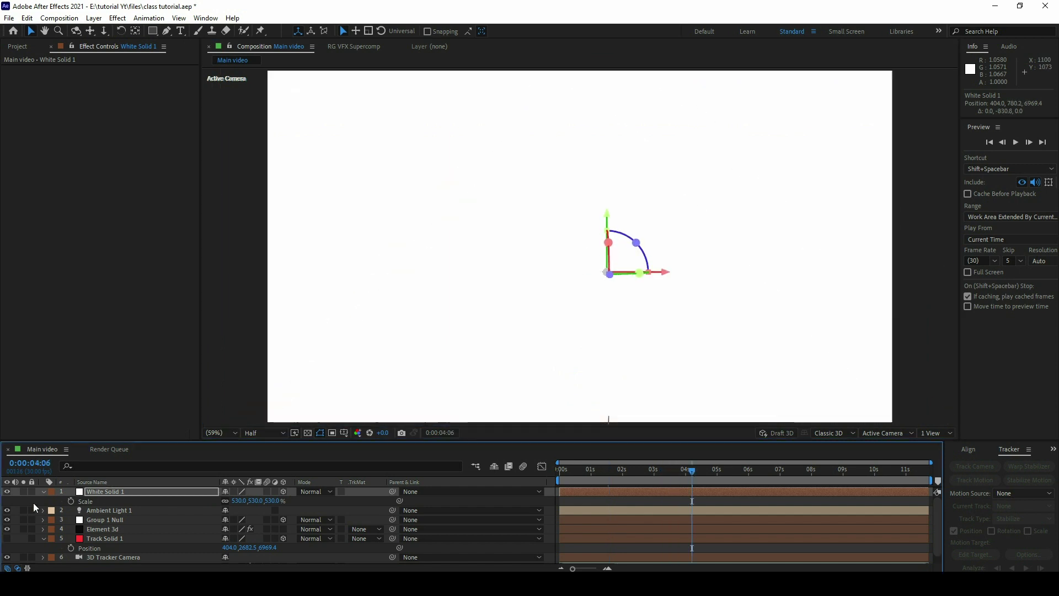
Hide White Solid 1 and trace a four-point Pen mask on the door's corners
left_click(7, 491)
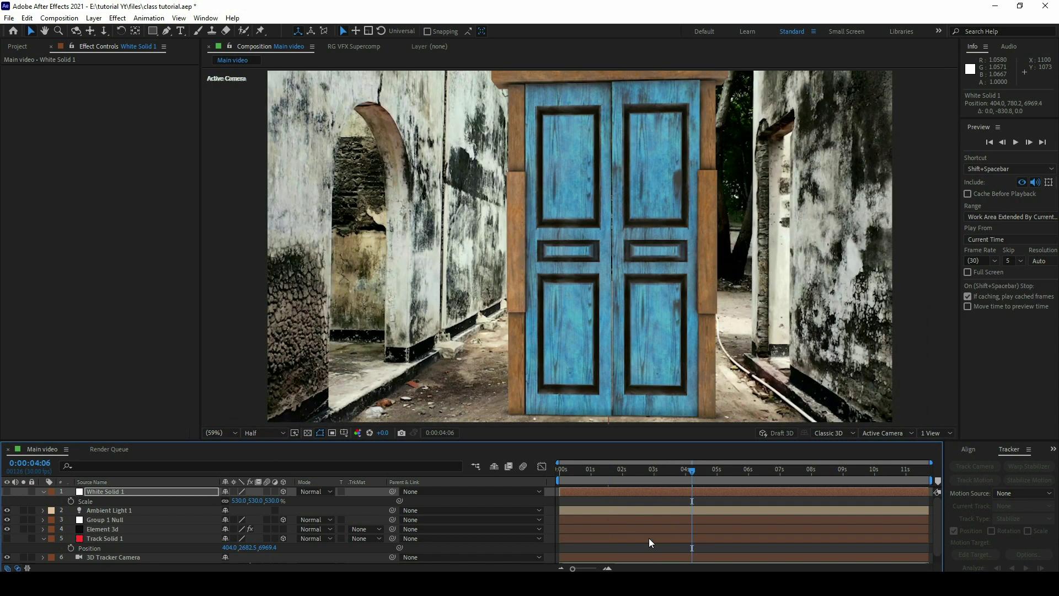
left_click_drag(698, 476, 691, 472)
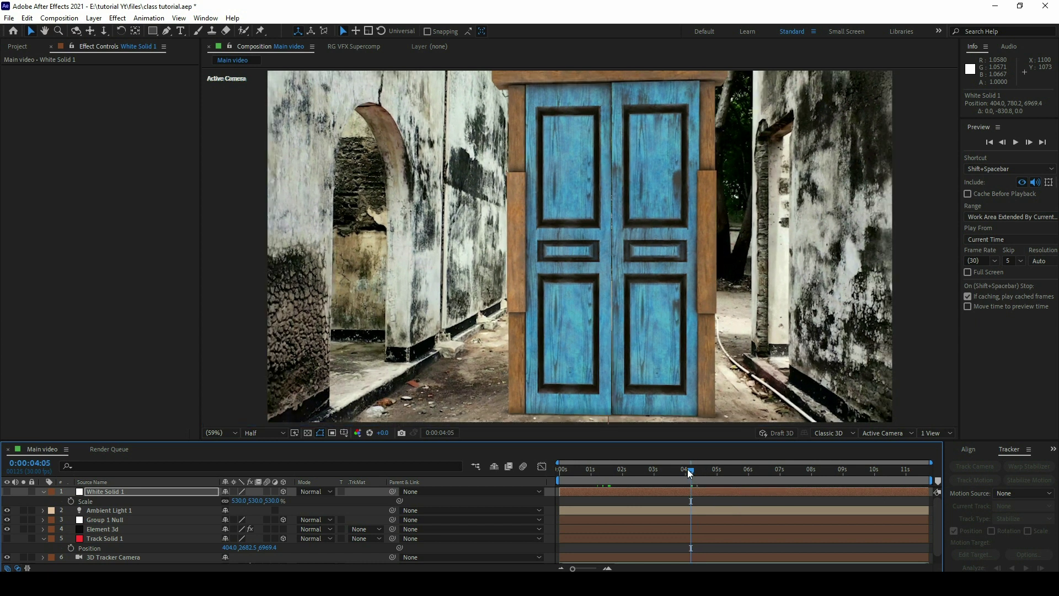
left_click(168, 31)
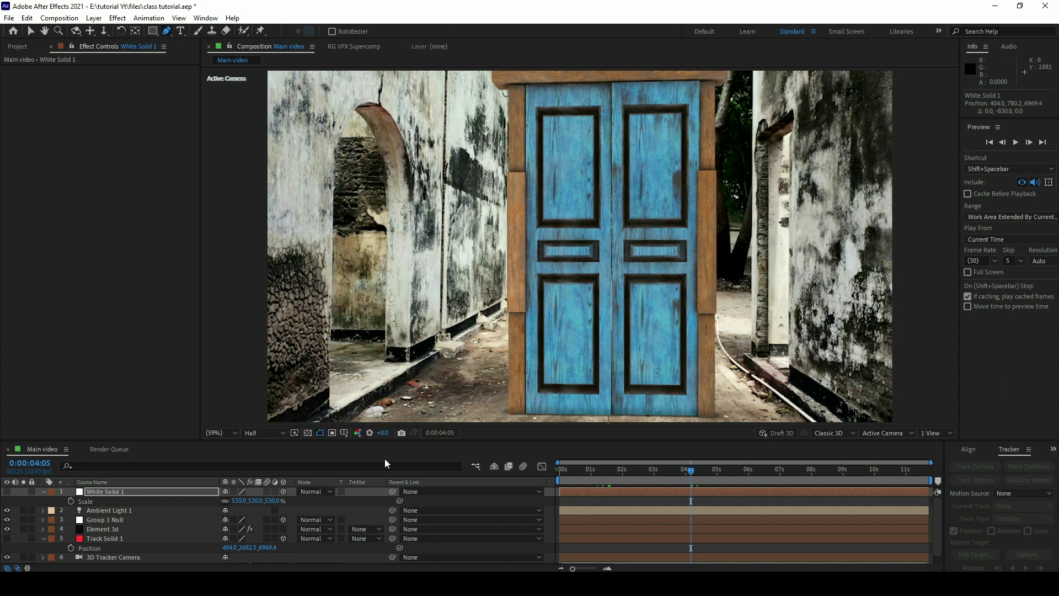
key("grave")
left_click(454, 89)
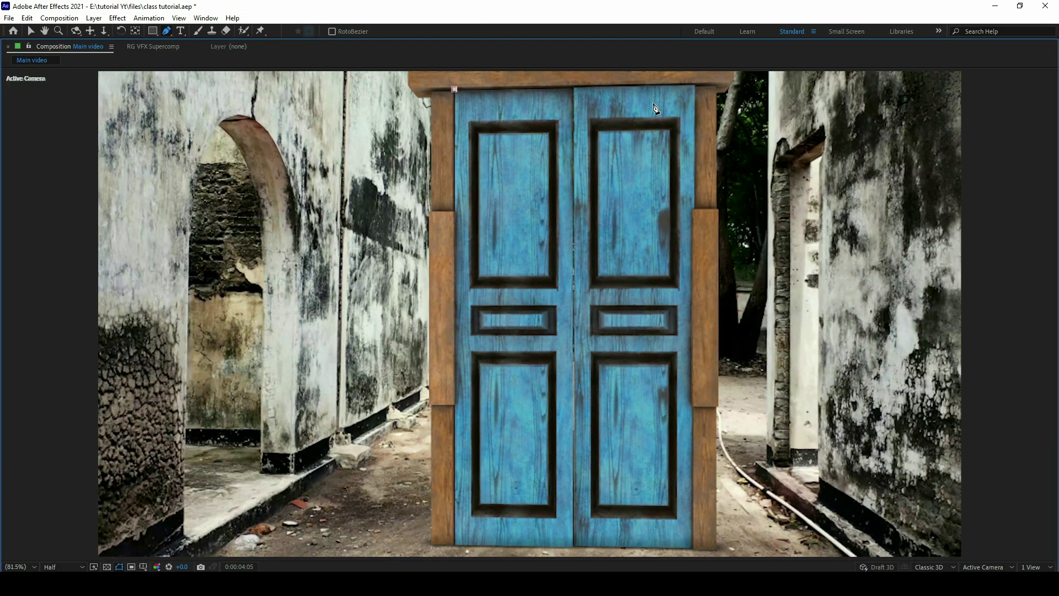
left_click(695, 85)
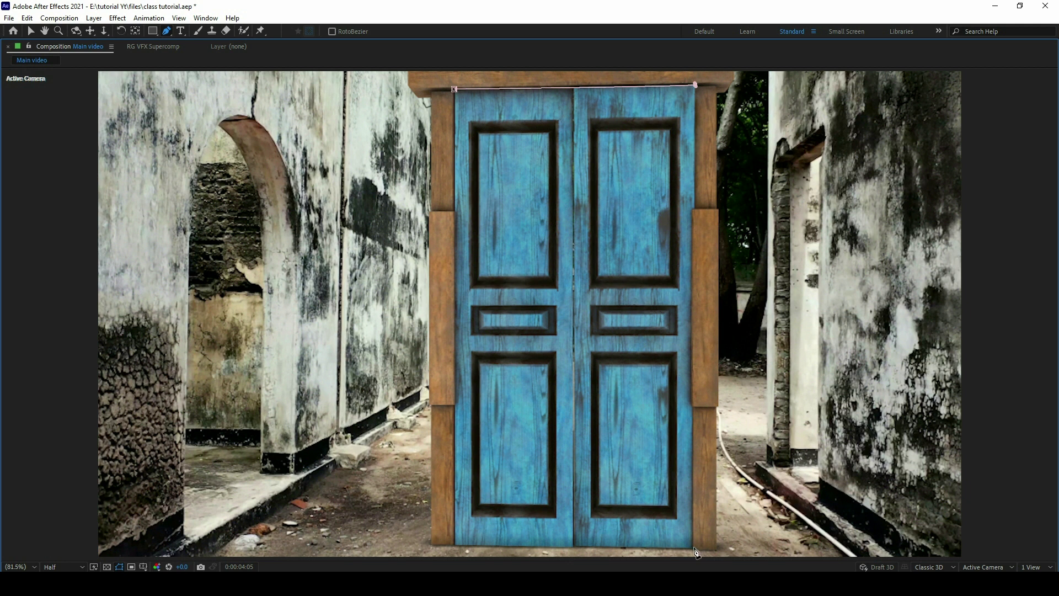
left_click(693, 550)
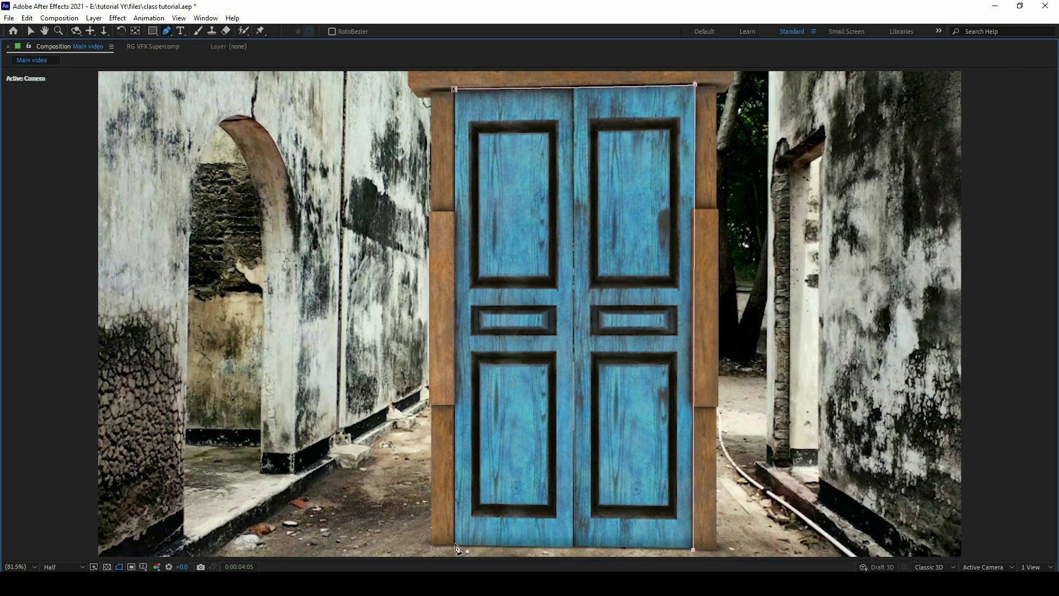
left_click(455, 546)
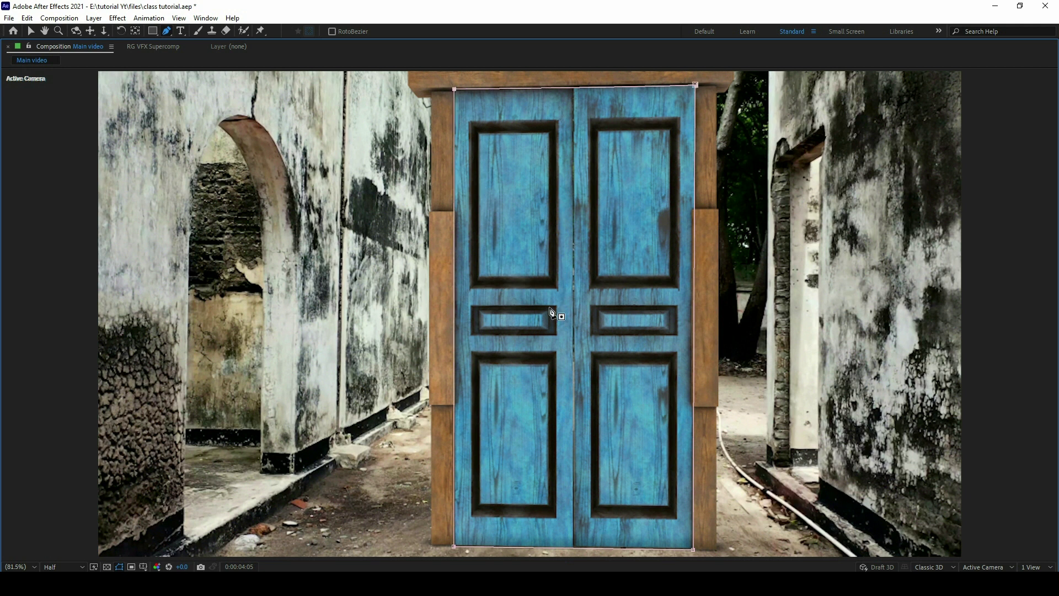
Restore the panels, check the mask, hide the solid again and return to the Selection tool
key("grave")
left_click(6, 492)
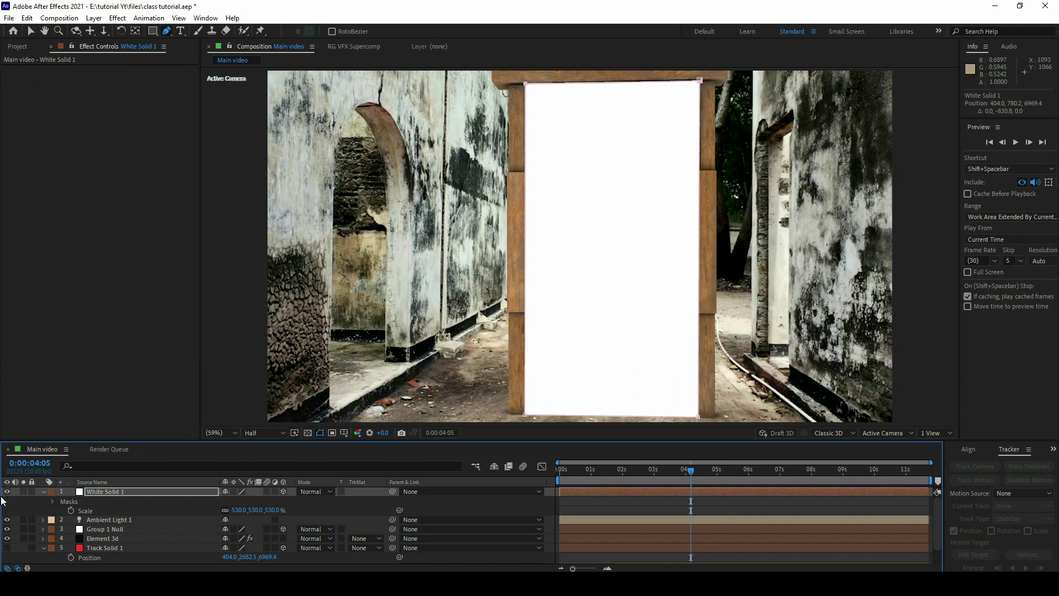
left_click(7, 492)
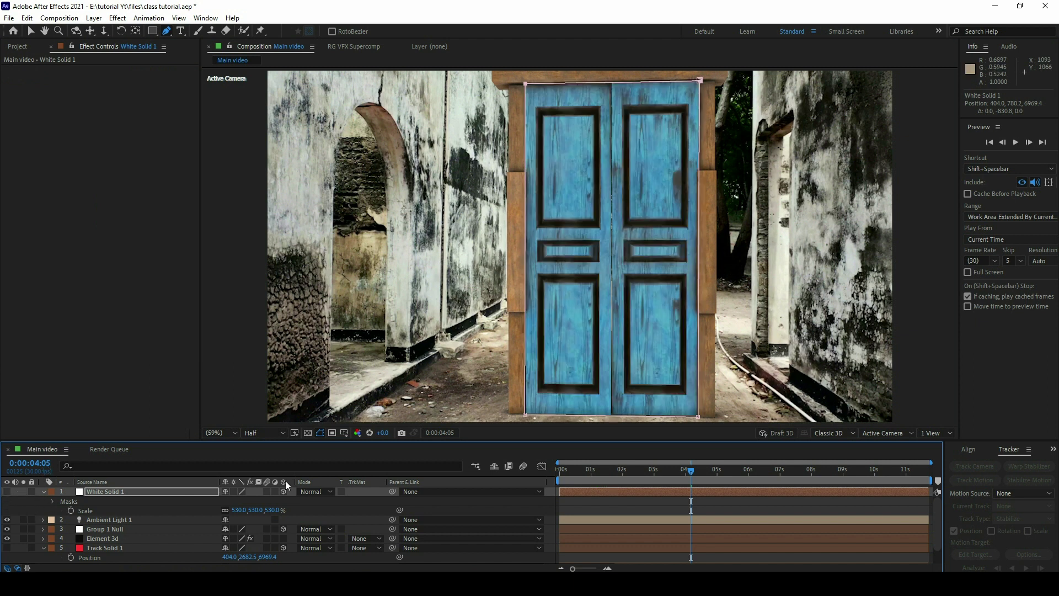
left_click(191, 503)
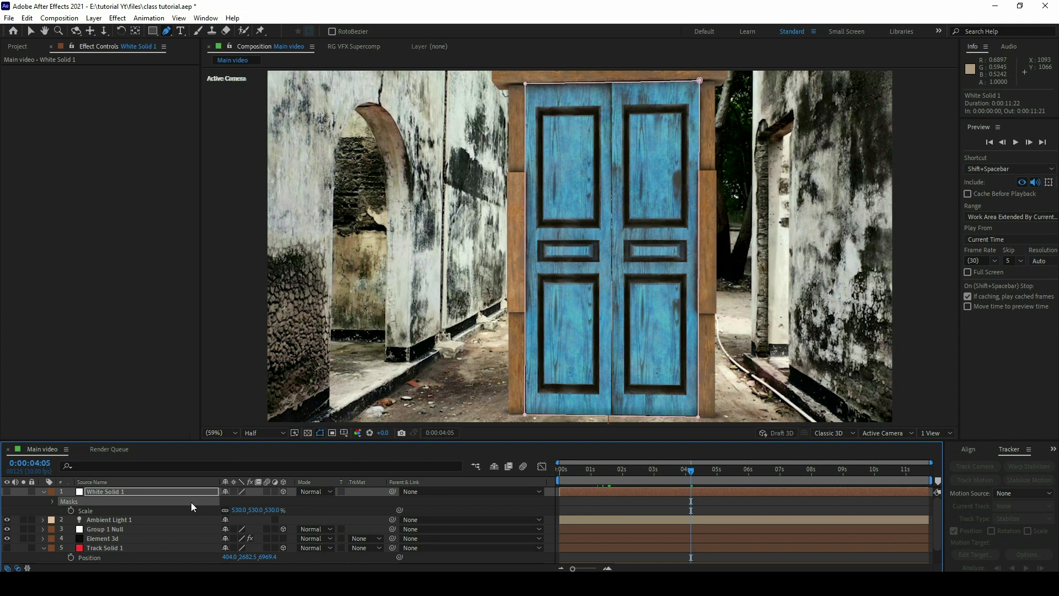
left_click(31, 31)
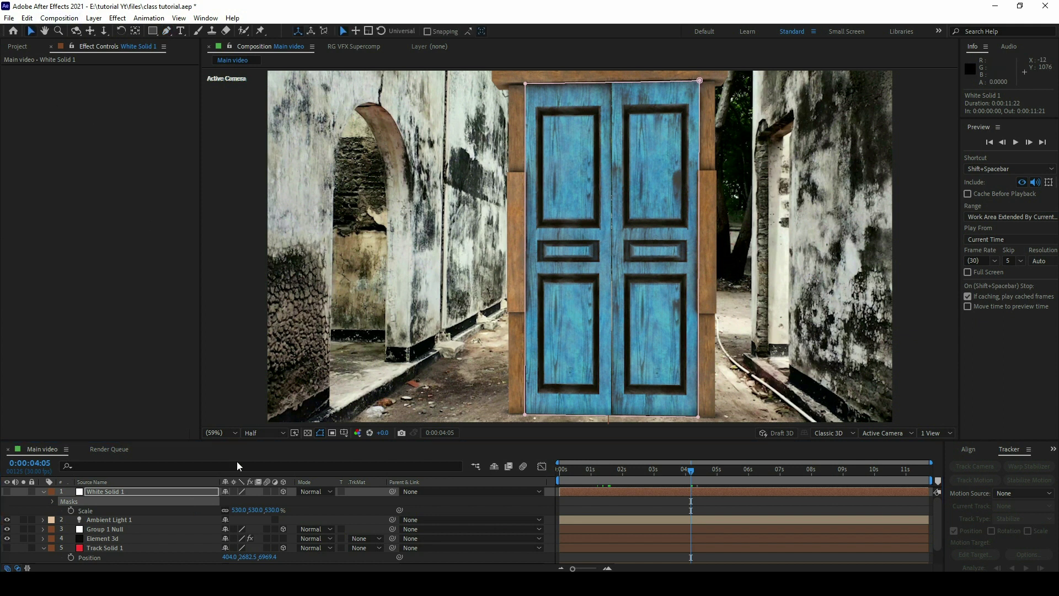
Select Element 3d and expand the left door's CH1 rotation settings
left_click(132, 541)
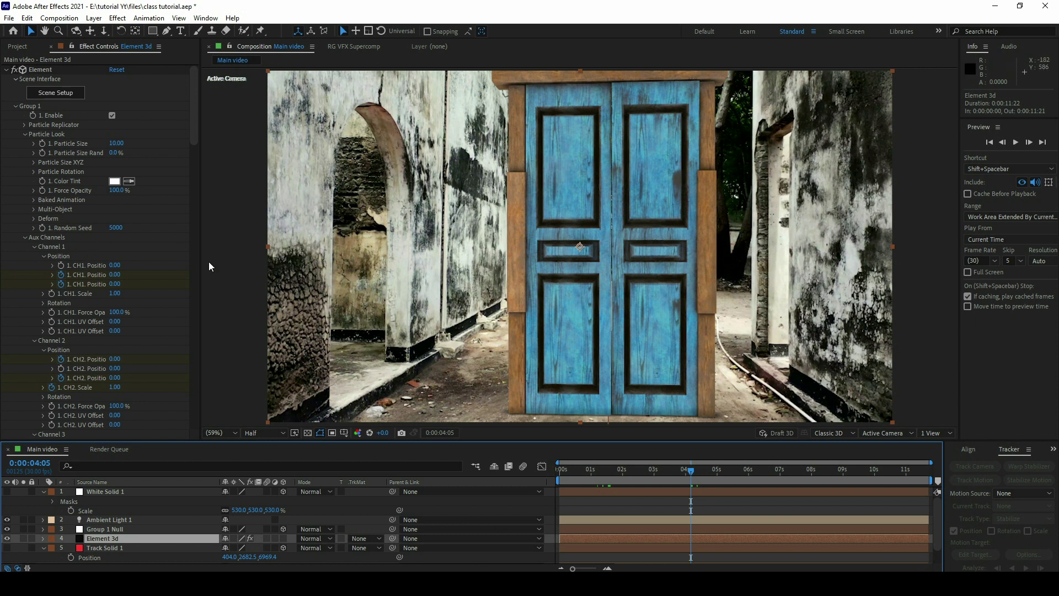
scroll(95, 241, "down", 3)
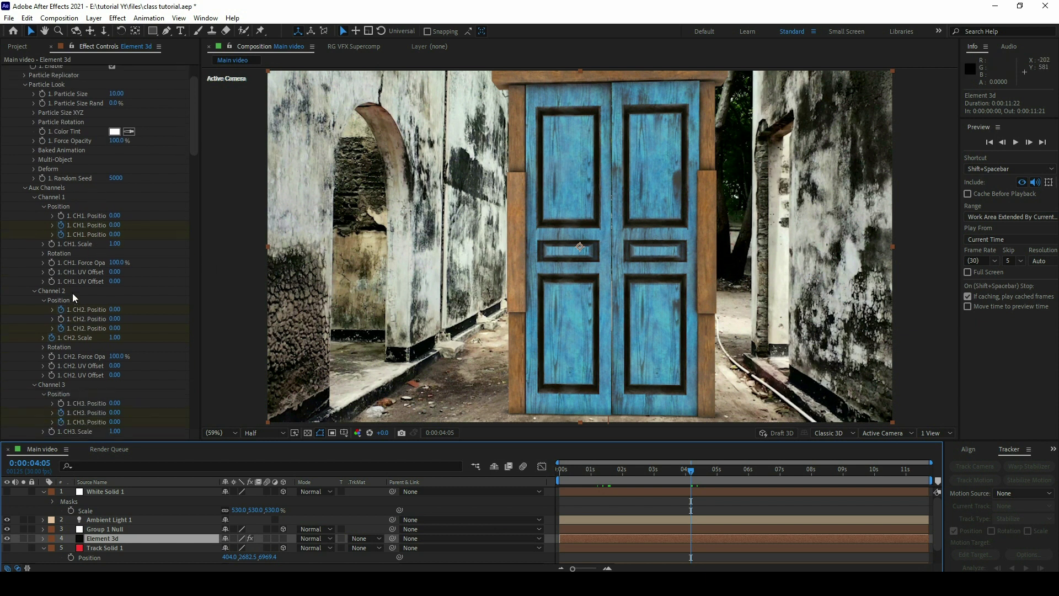
left_click(43, 253)
scroll(137, 290, "up", 3)
key("ctrl+z")
Keyframe CH1 Rotation Y at 0° at 0:00:03:12 and 90° at 0:00:03:28
left_click(667, 472)
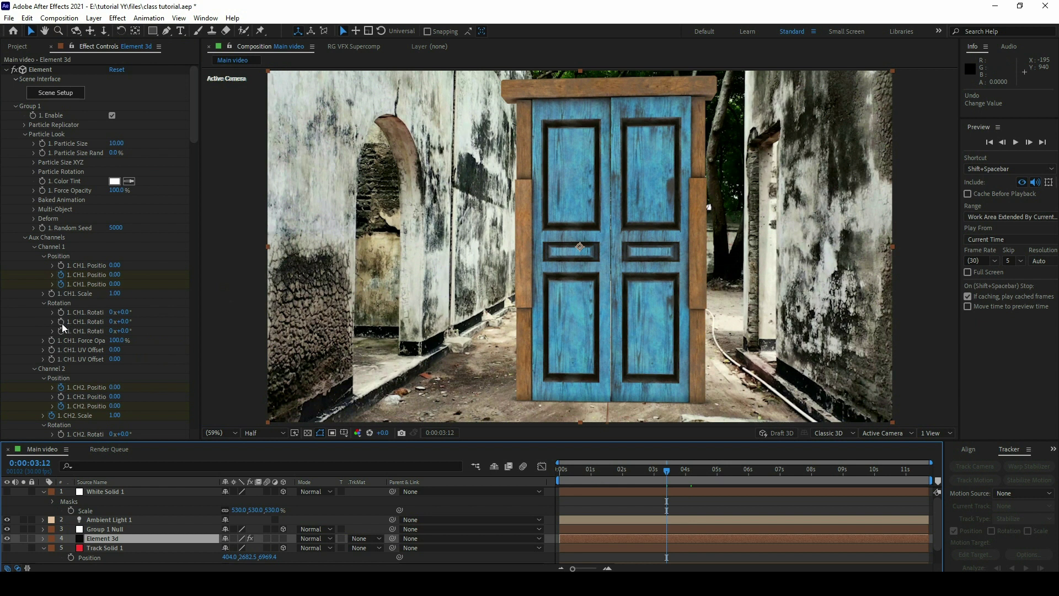
left_click(62, 323)
left_click(684, 469)
left_click(123, 321)
type("90")
key("Return")
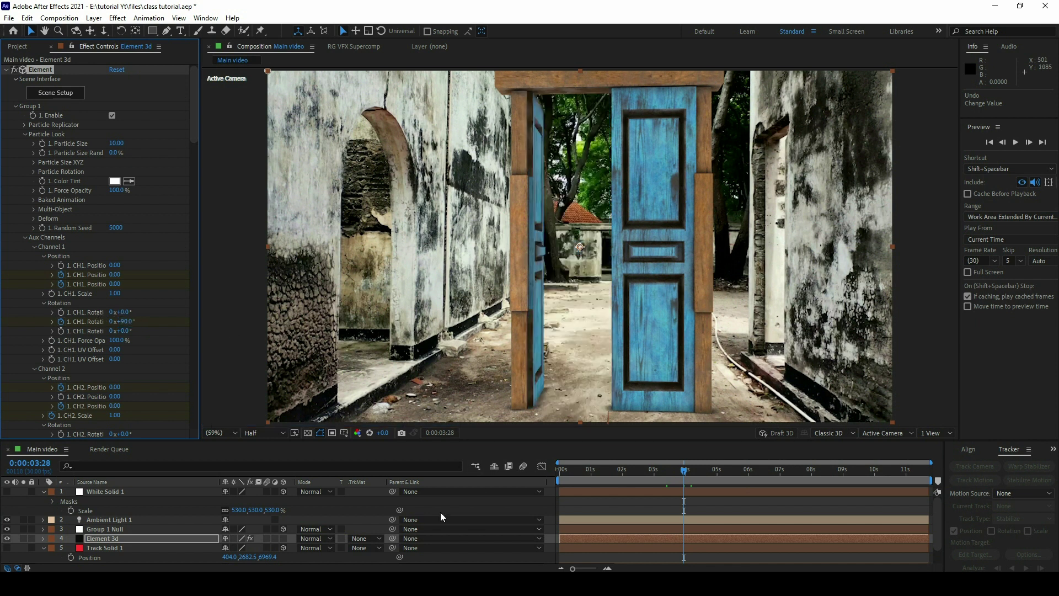
key("u")
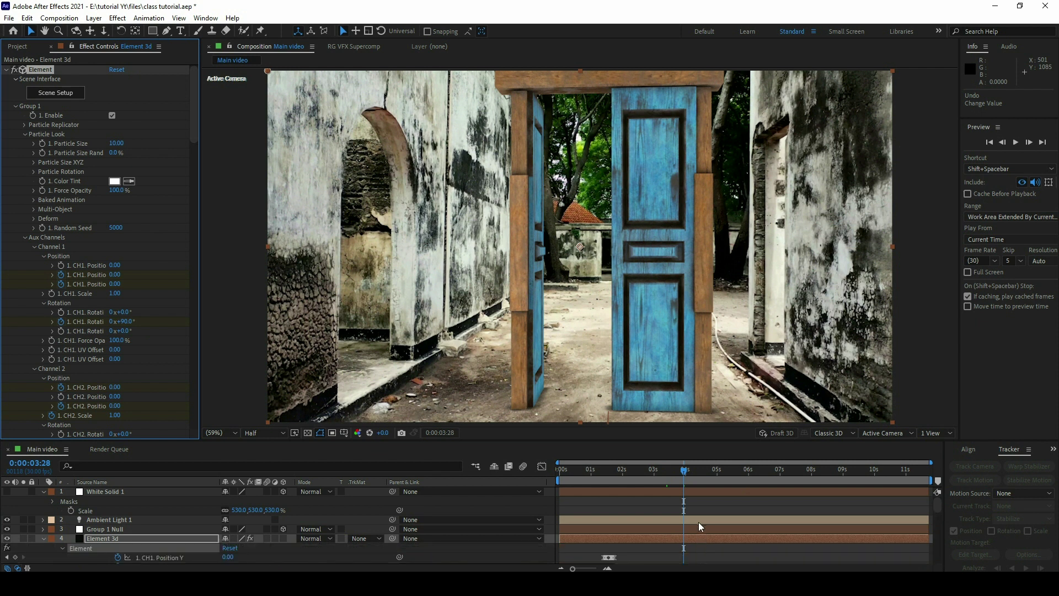
left_click(670, 472)
left_click_drag(671, 472, 668, 464)
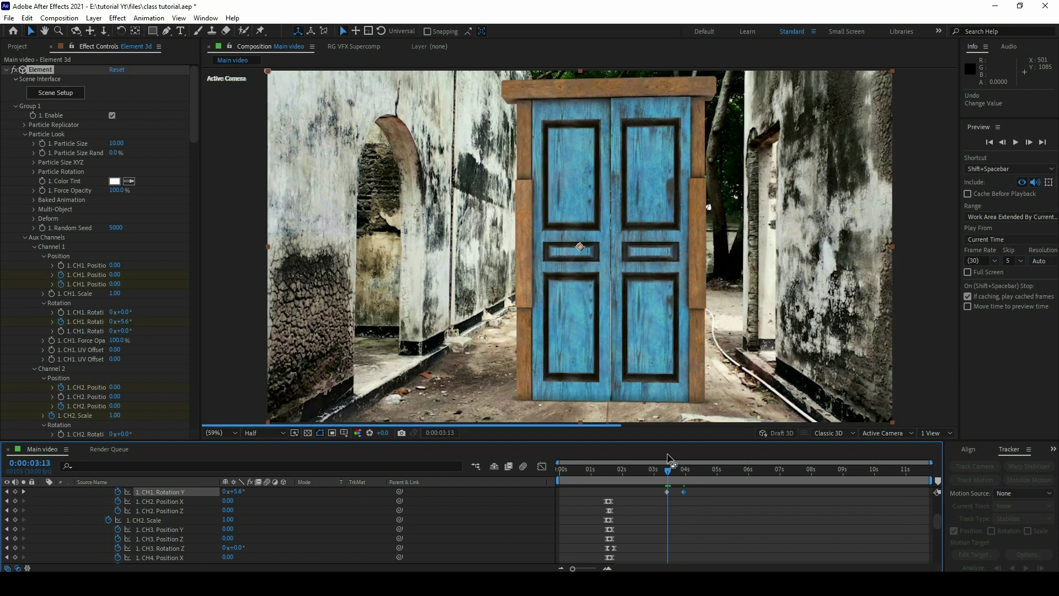
Set the right door's CH2 Rotation Y to -90° at 0:00:03:28 and preview the doors opening
scroll(103, 386, "down", 5)
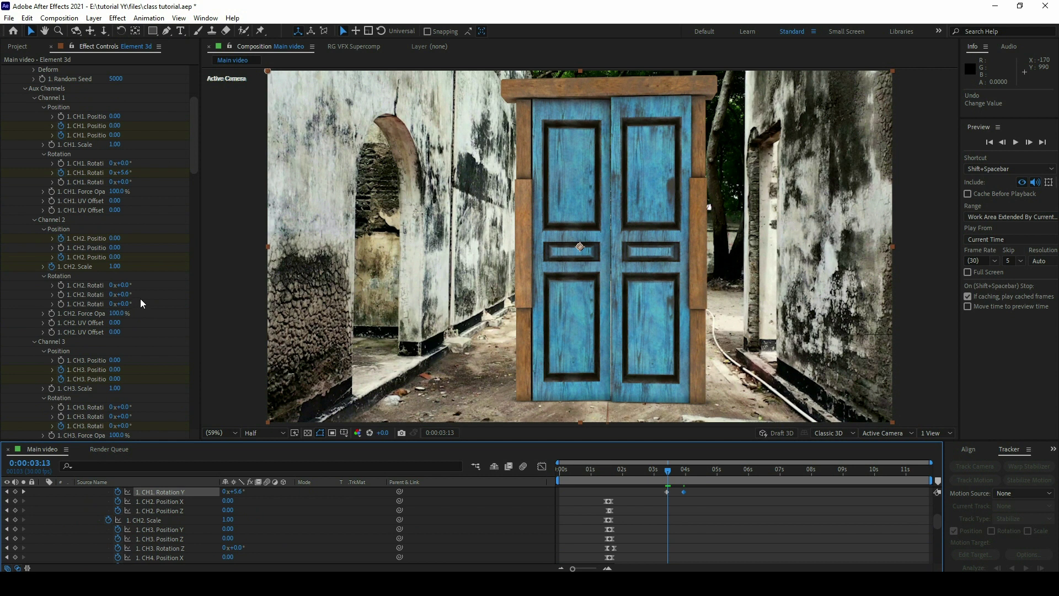
left_click_drag(131, 297, 133, 294)
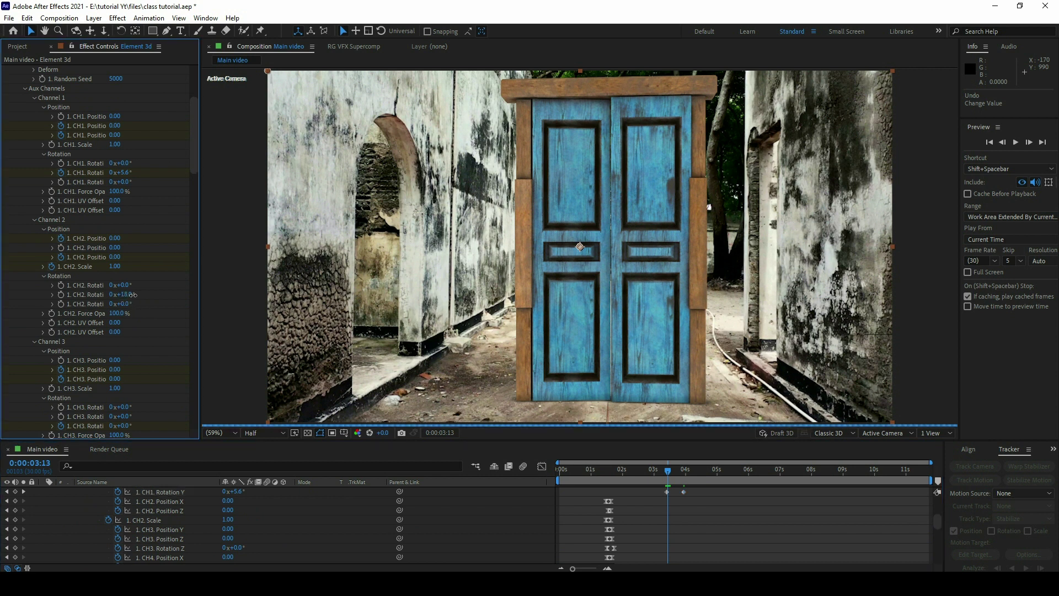
key("ctrl+z")
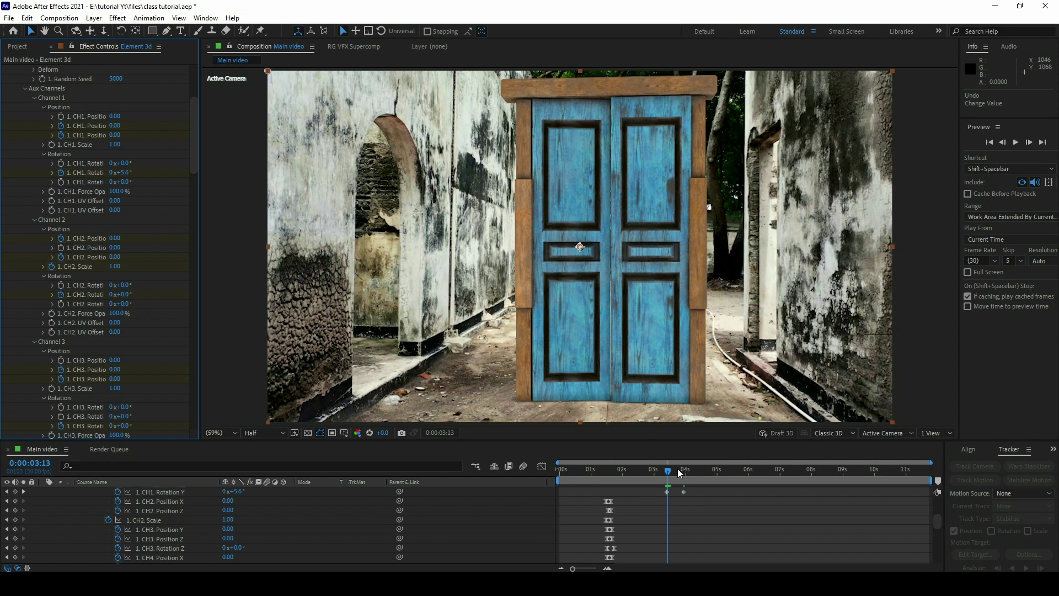
left_click_drag(679, 472, 684, 473)
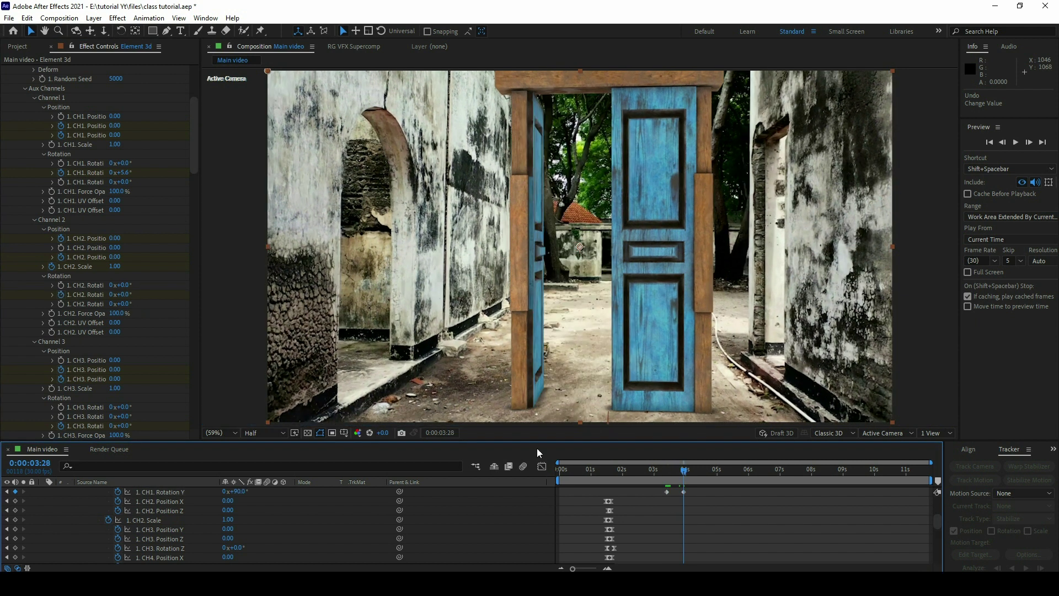
left_click(124, 296)
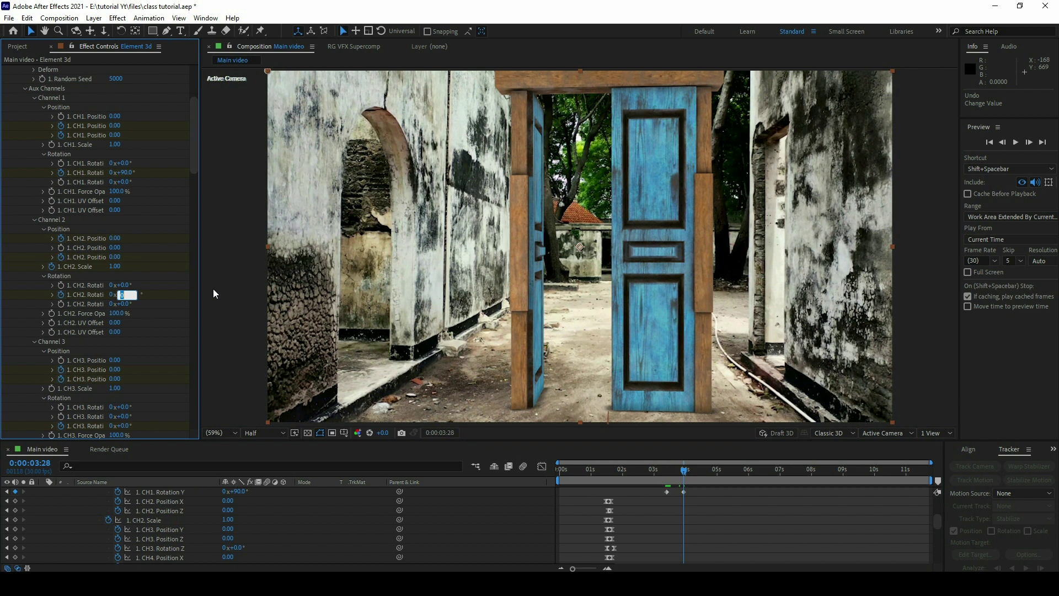
type("90")
key("Return")
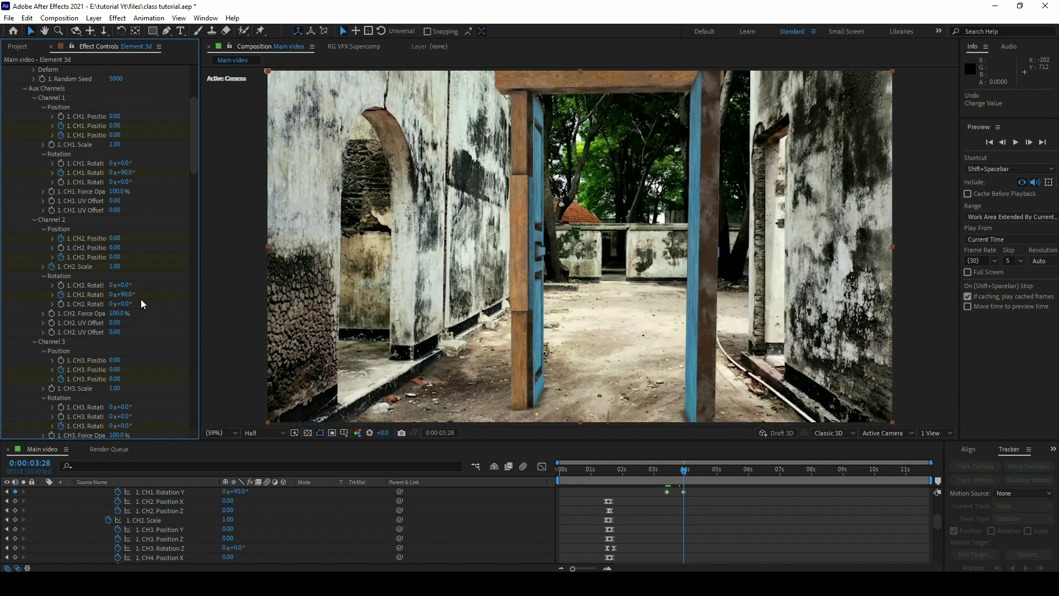
left_click(123, 295)
type("-90")
key("Return")
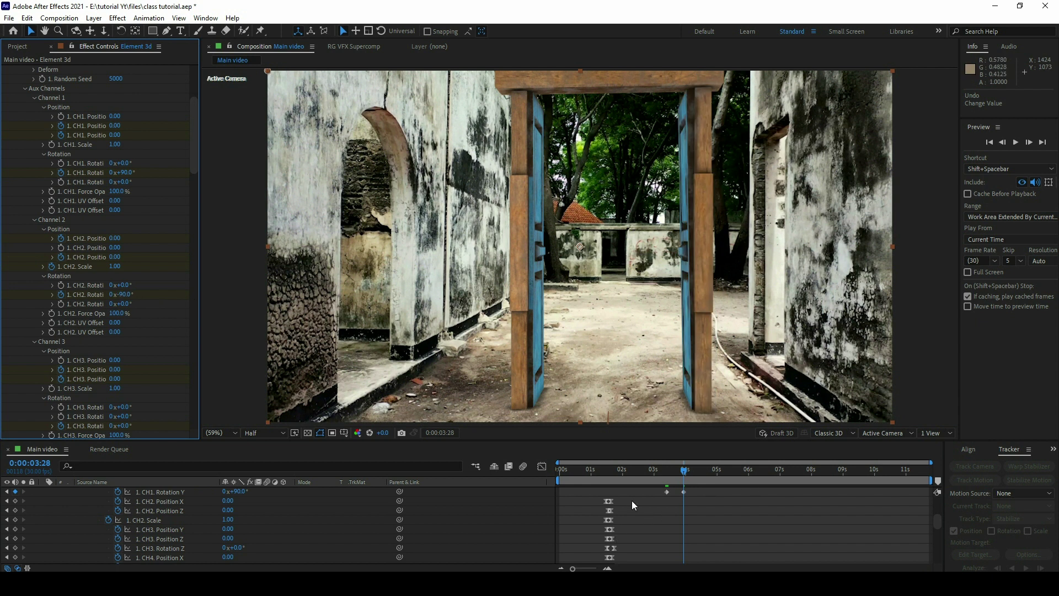
left_click(667, 475)
key("space")
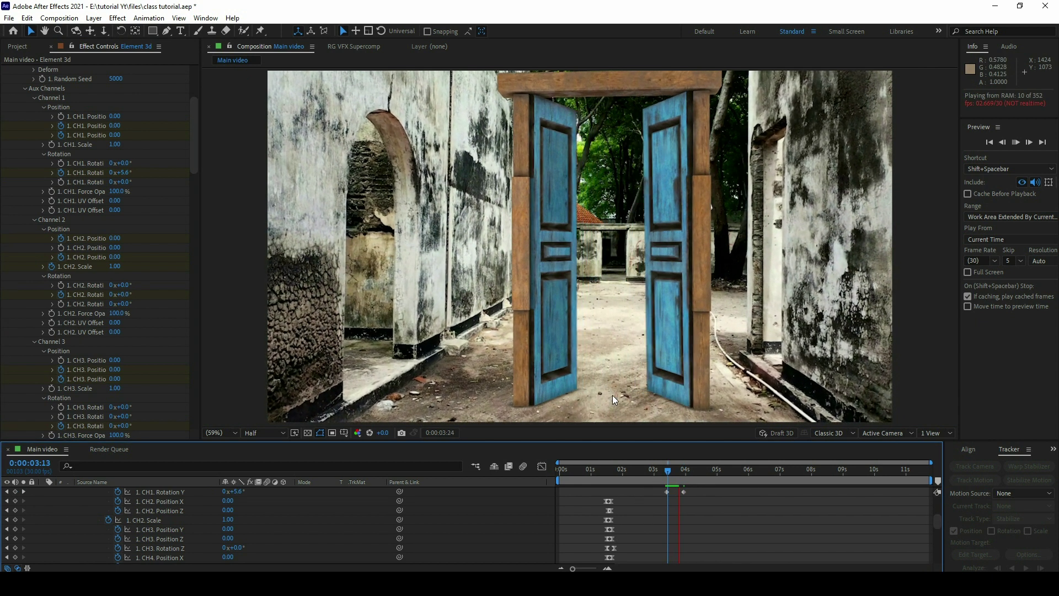
key("space")
Apply Easy Ease (F9) to all four Rotation Y keyframes
key("u")
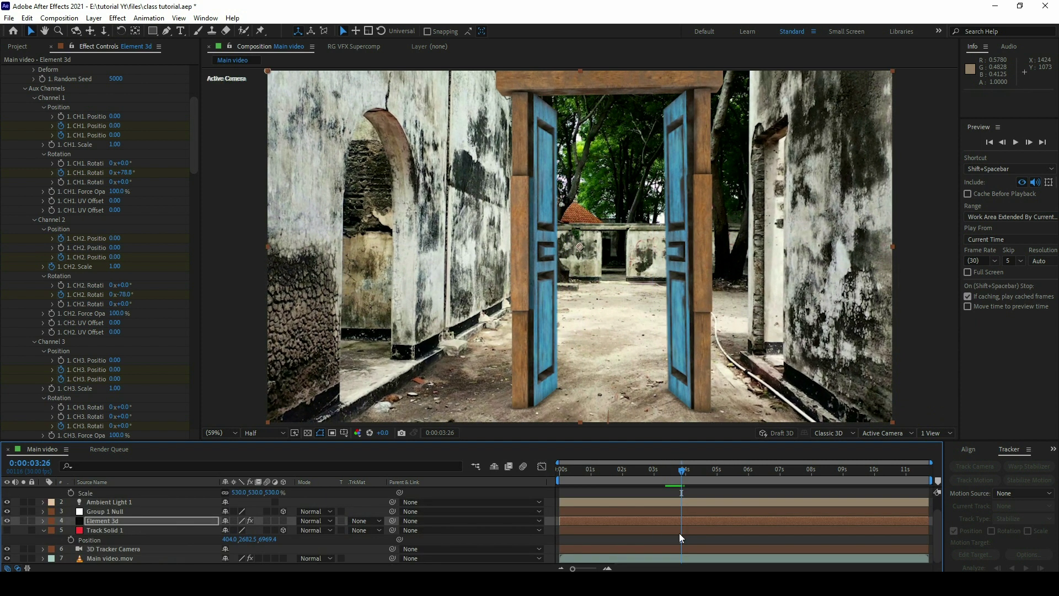
key("u")
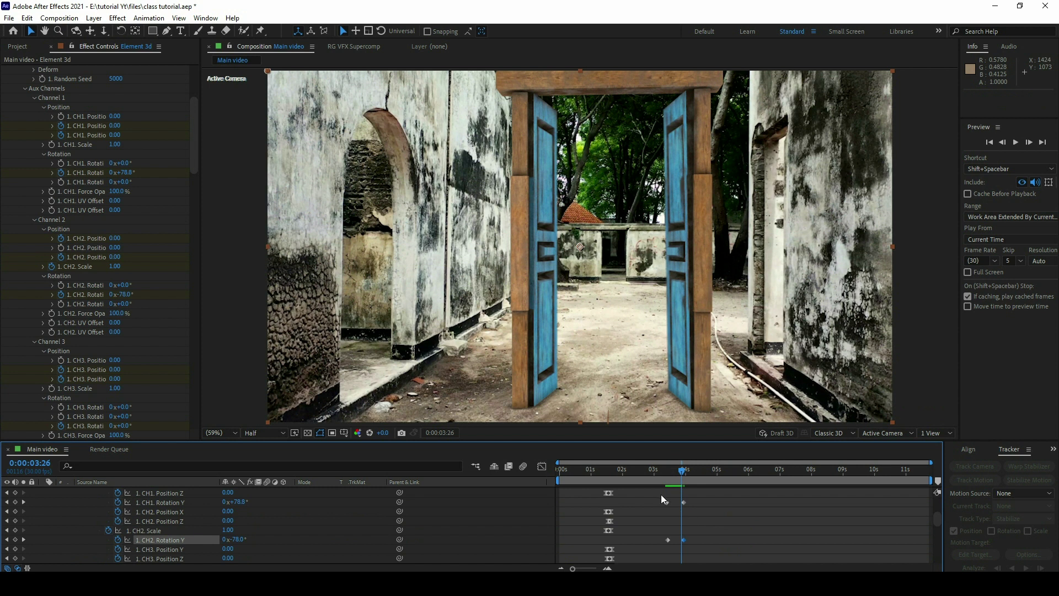
left_click_drag(661, 494, 726, 552)
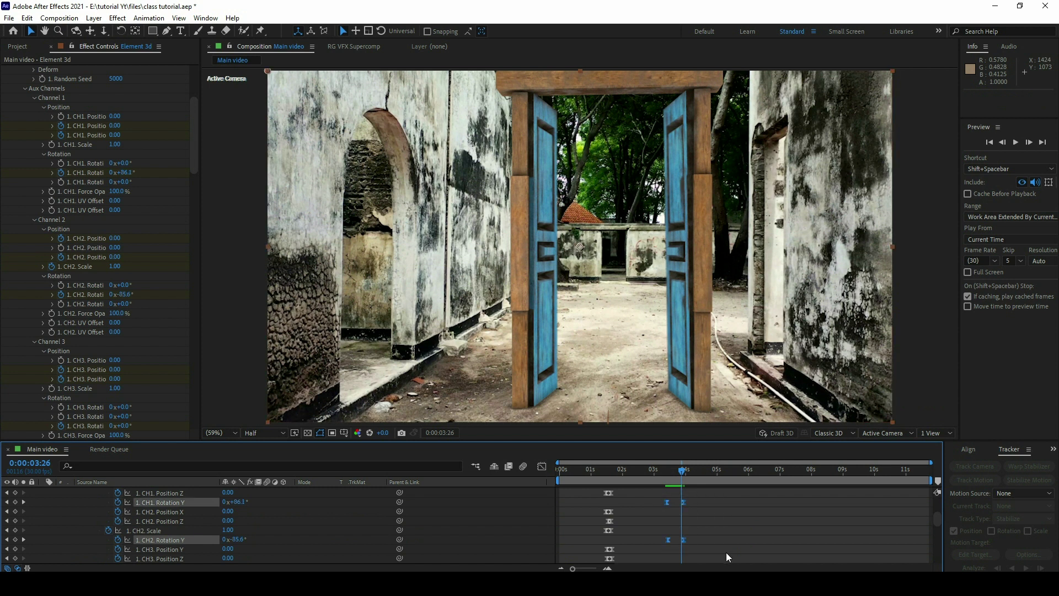
key("F9")
left_click_drag(618, 442, 618, 382)
scroll(171, 464, "up", 4)
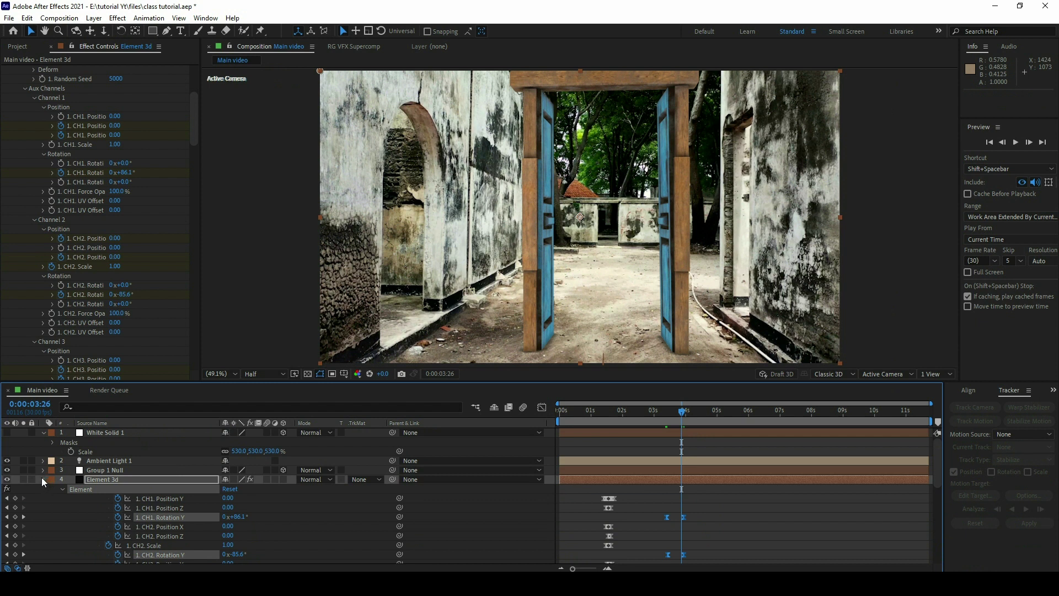
Move White Solid 1 below Element 3d and import the desert wrecked-car clip beneath it
left_click(43, 479)
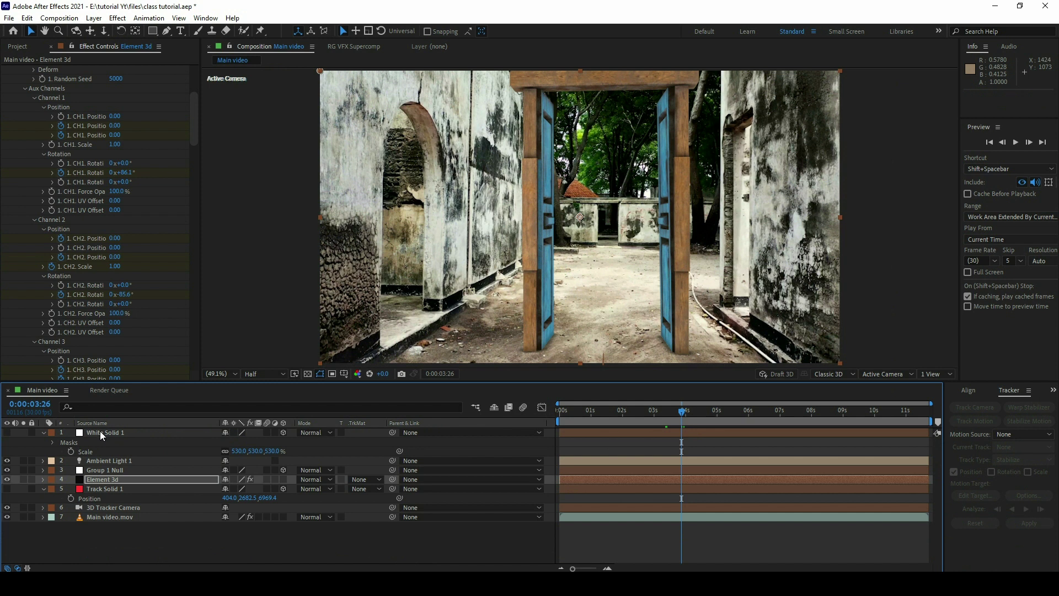
left_click_drag(101, 433, 115, 489)
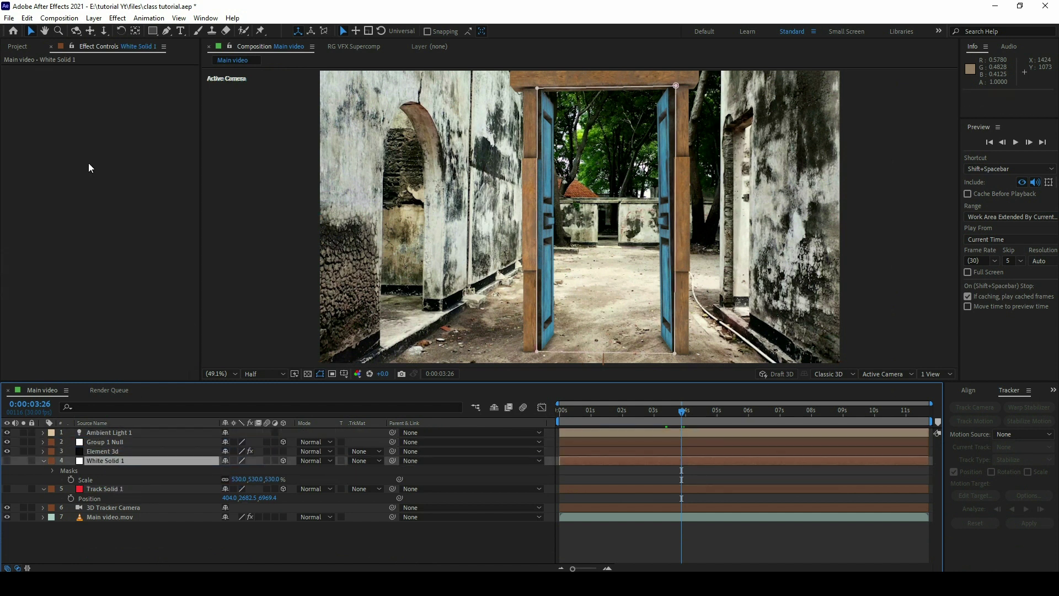
left_click(9, 51)
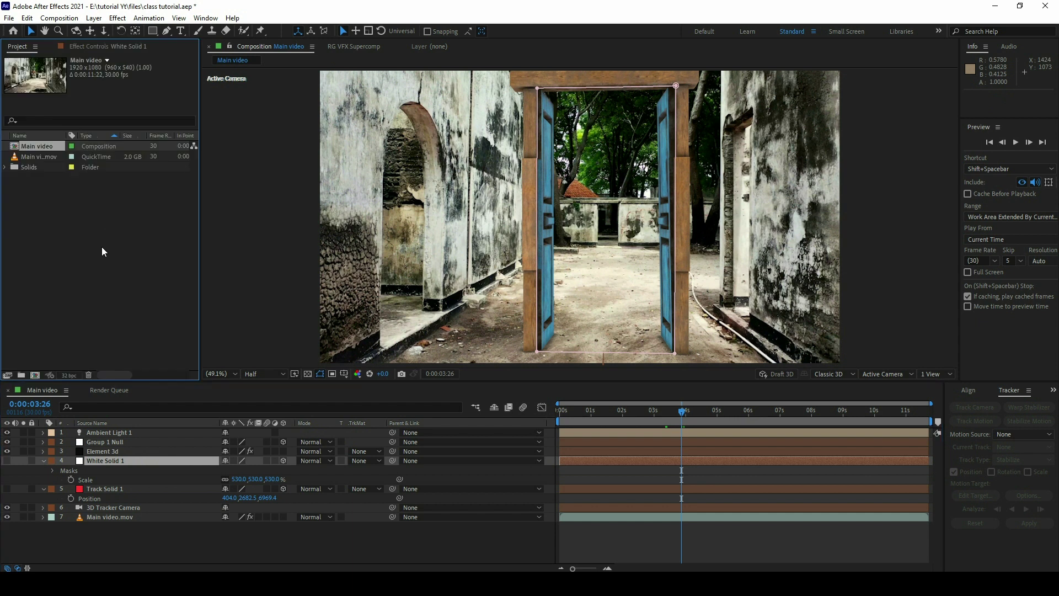
left_click(41, 168)
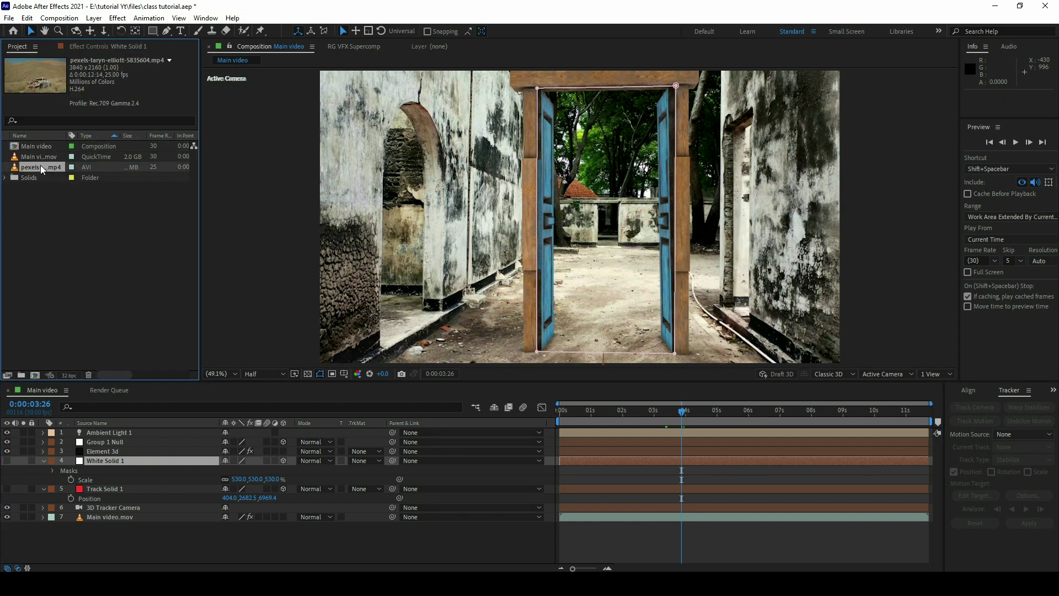
left_click_drag(42, 169, 108, 486)
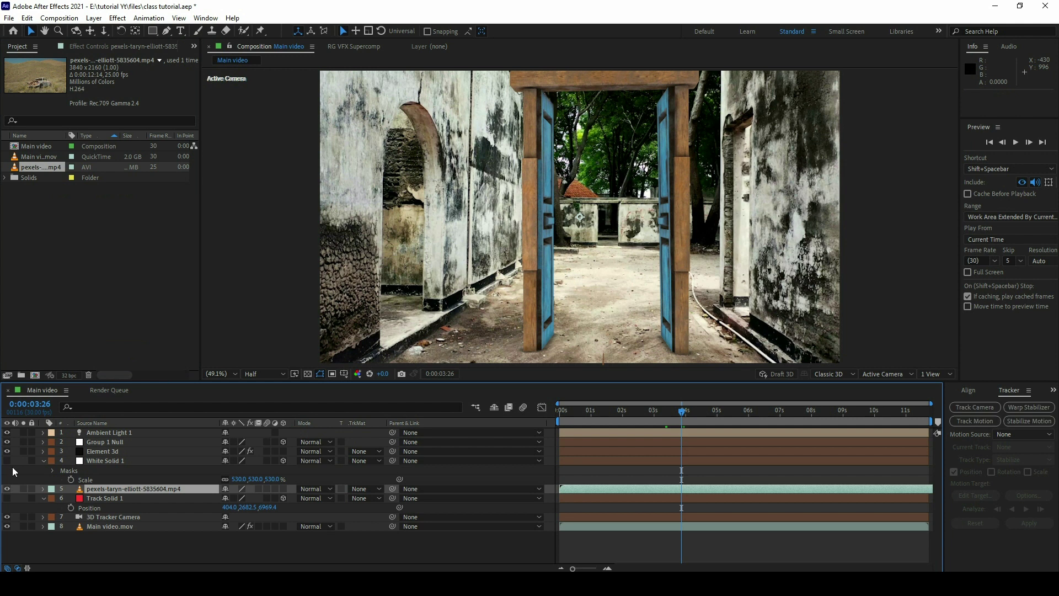
Fit the desert clip to the frame and matte it with White Solid 1's alpha
left_click(43, 462)
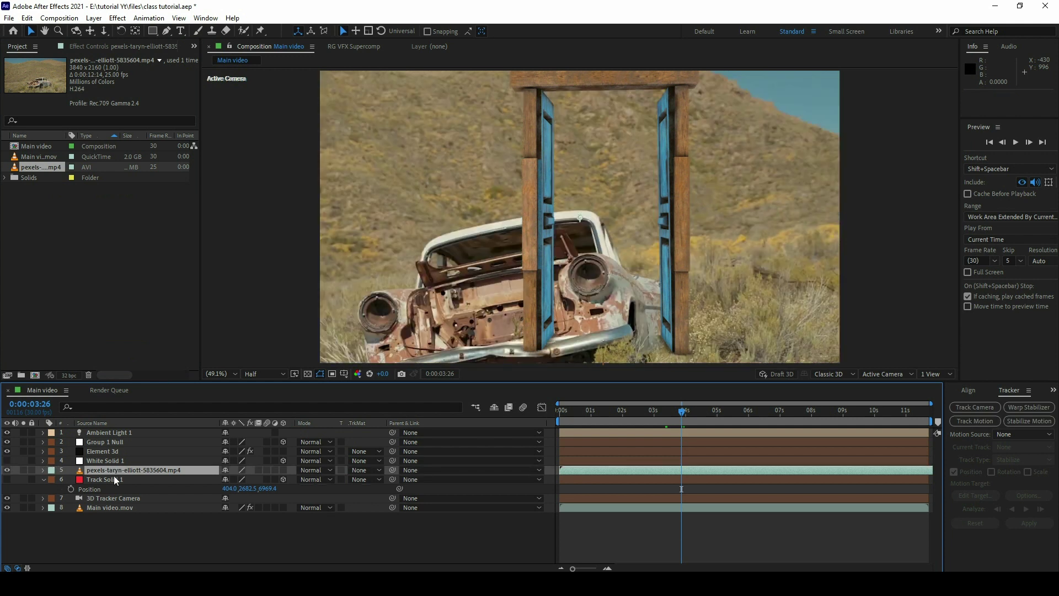
key("ctrl+z")
right_click(121, 470)
mouse_move(181, 205)
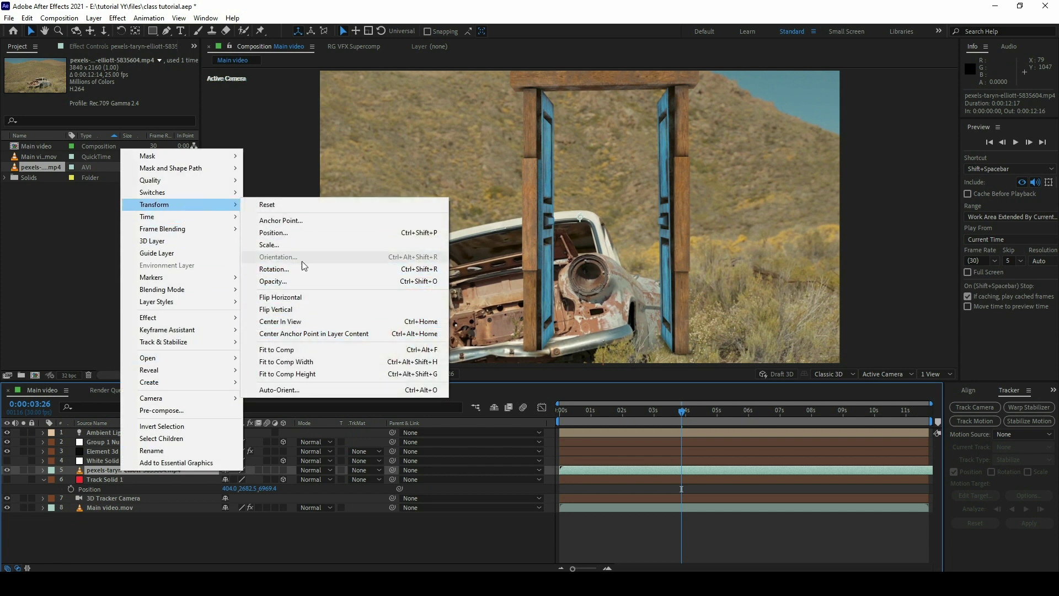
left_click(290, 350)
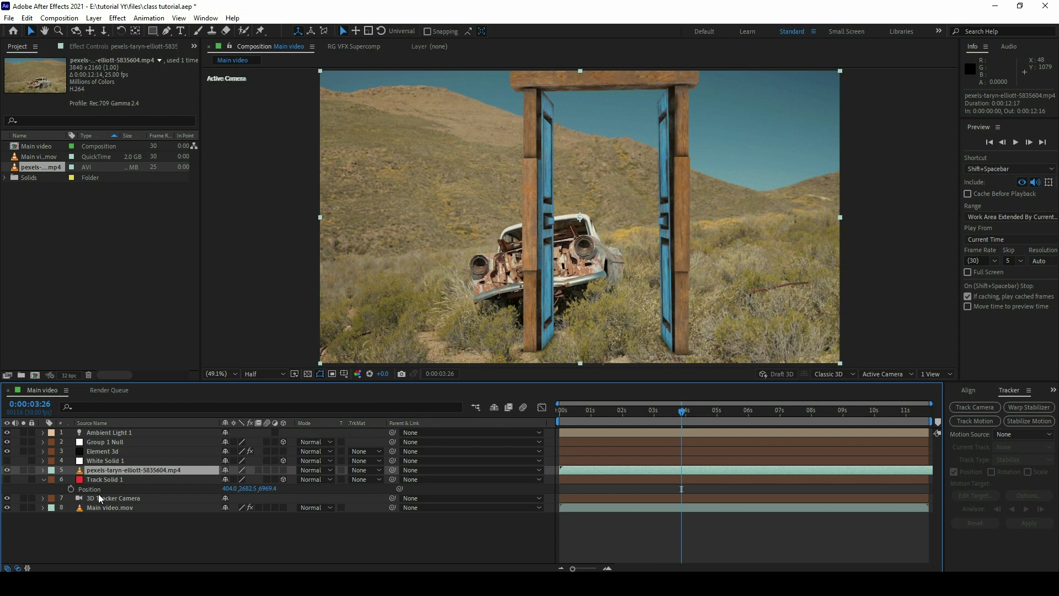
left_click(7, 461)
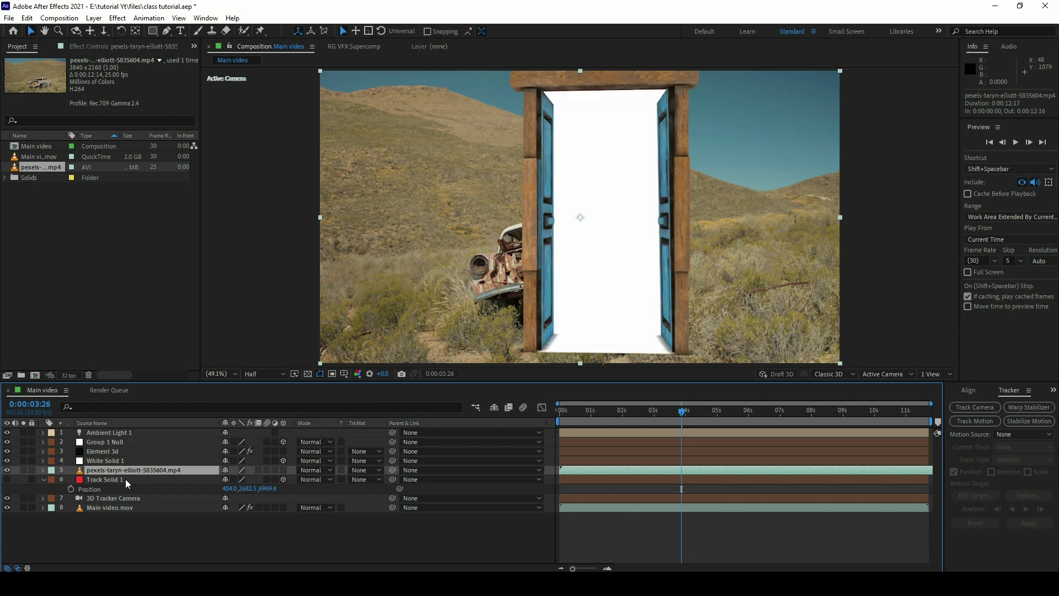
left_click(369, 474)
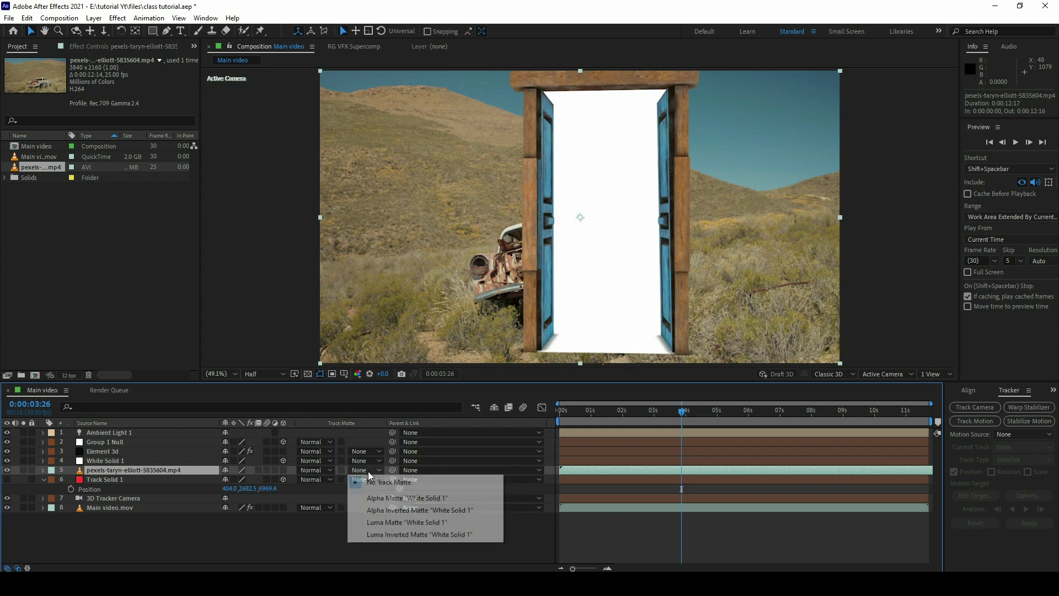
left_click(436, 499)
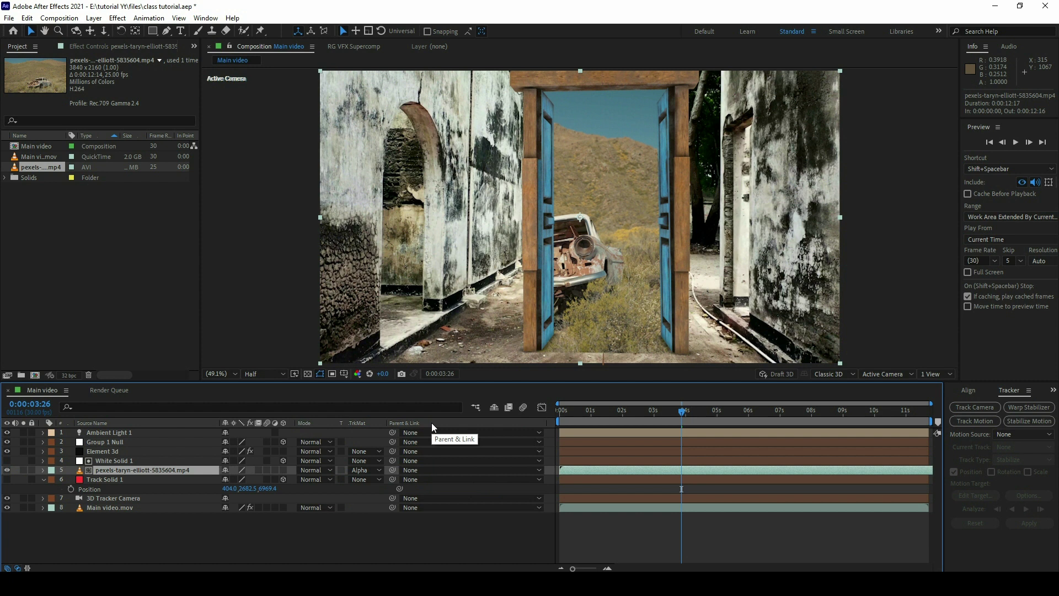
Trim the desert clip's in point to about 0:00:03:23
right_click(516, 423)
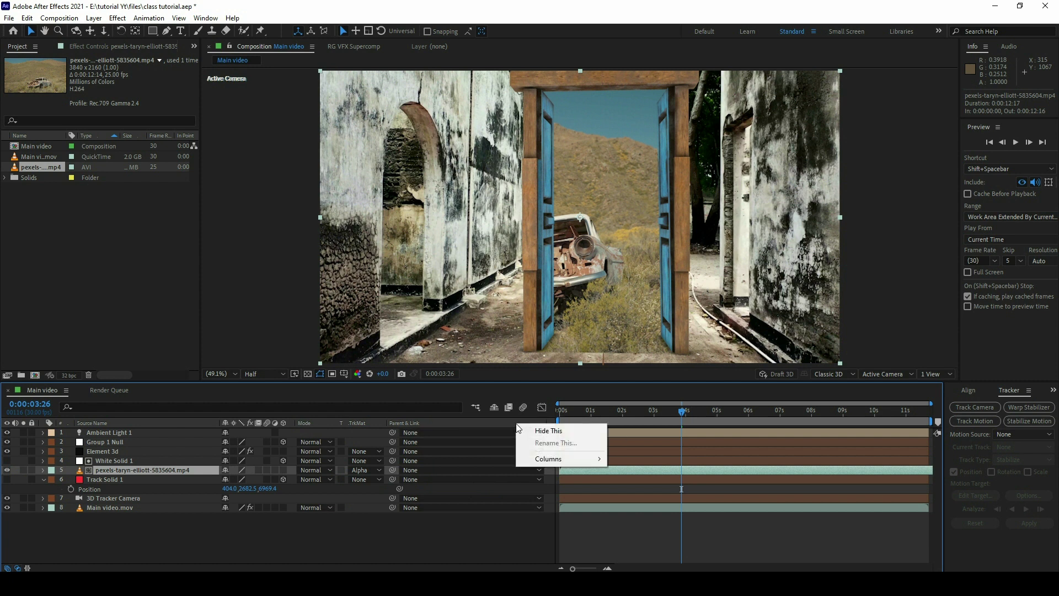
mouse_move(587, 463)
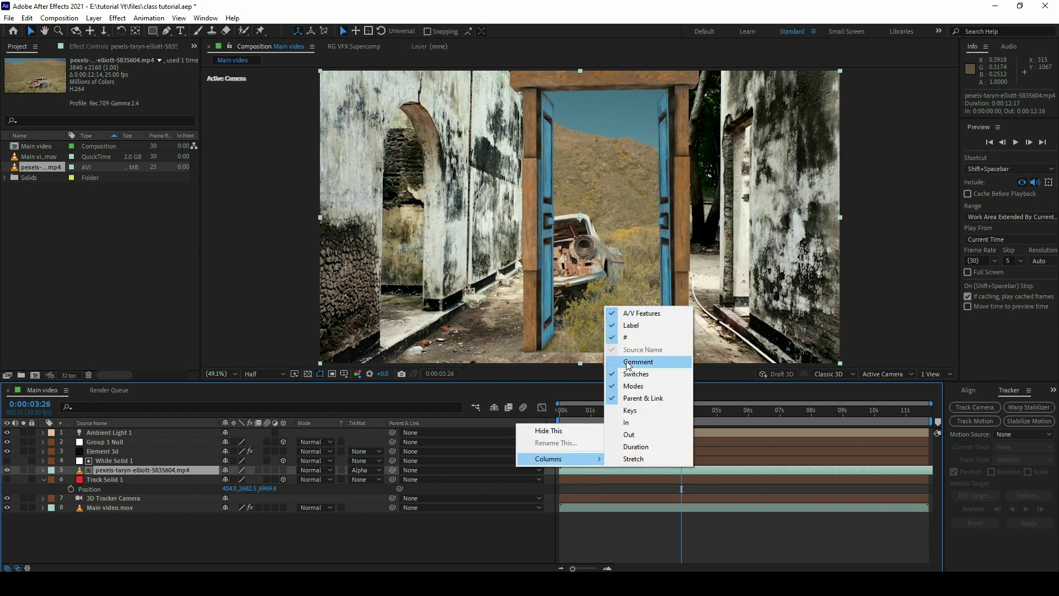
left_click(633, 298)
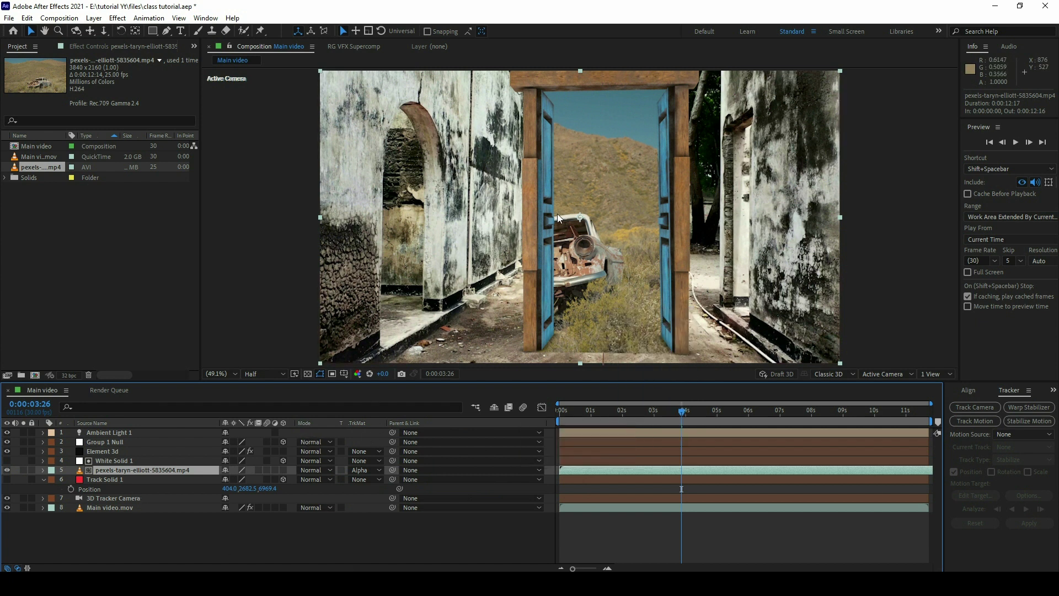
left_click_drag(561, 469, 679, 478)
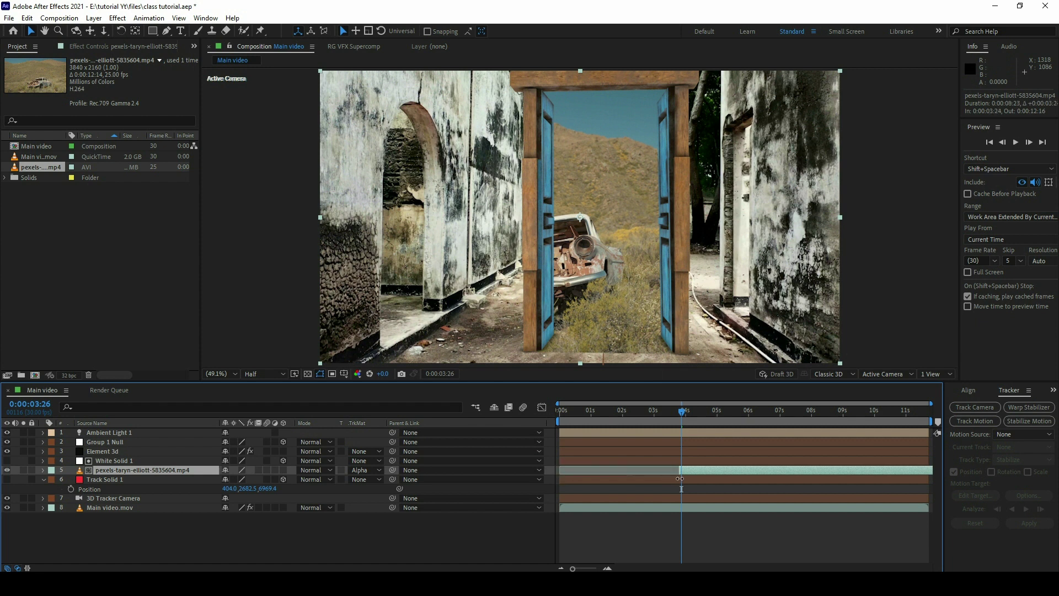
Move the desert clip's start back to 0:00:03:07 and check the open doors at 0:00:04:05
left_click(660, 416)
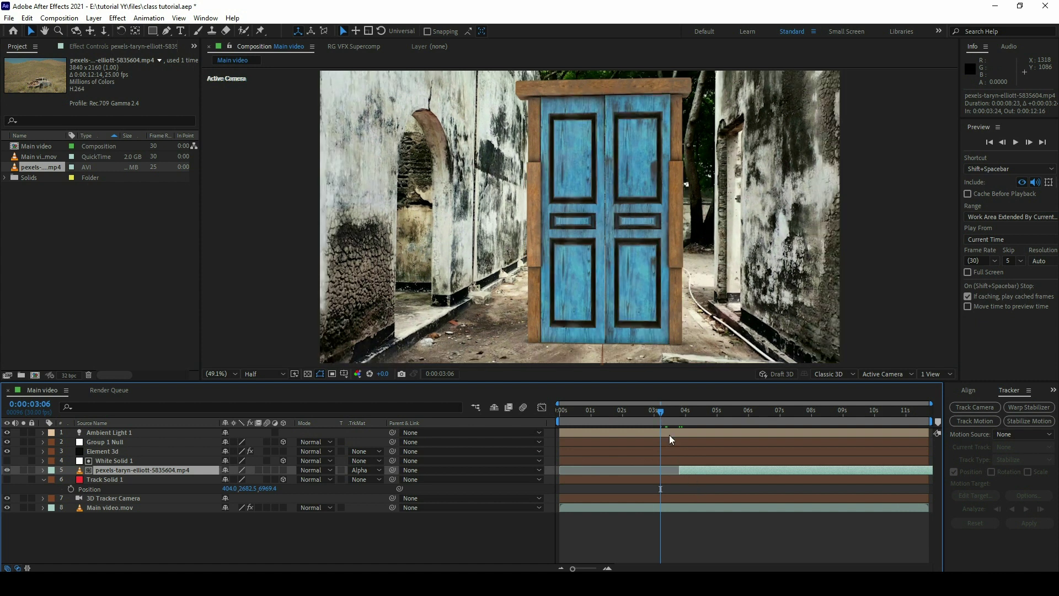
left_click(664, 414)
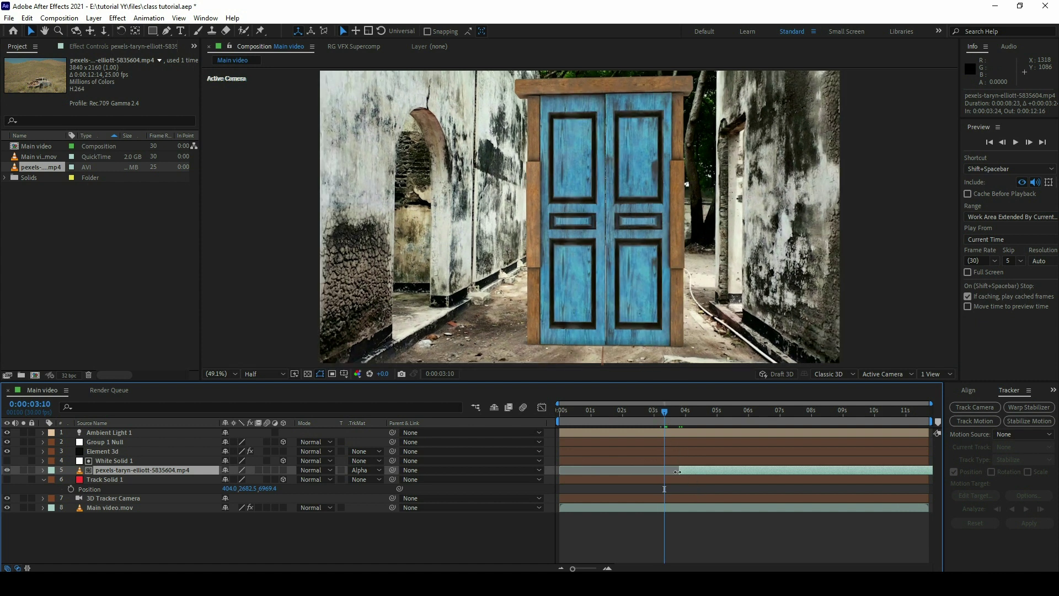
left_click_drag(676, 470, 662, 471)
left_click(650, 419)
left_click_drag(650, 420, 676, 419)
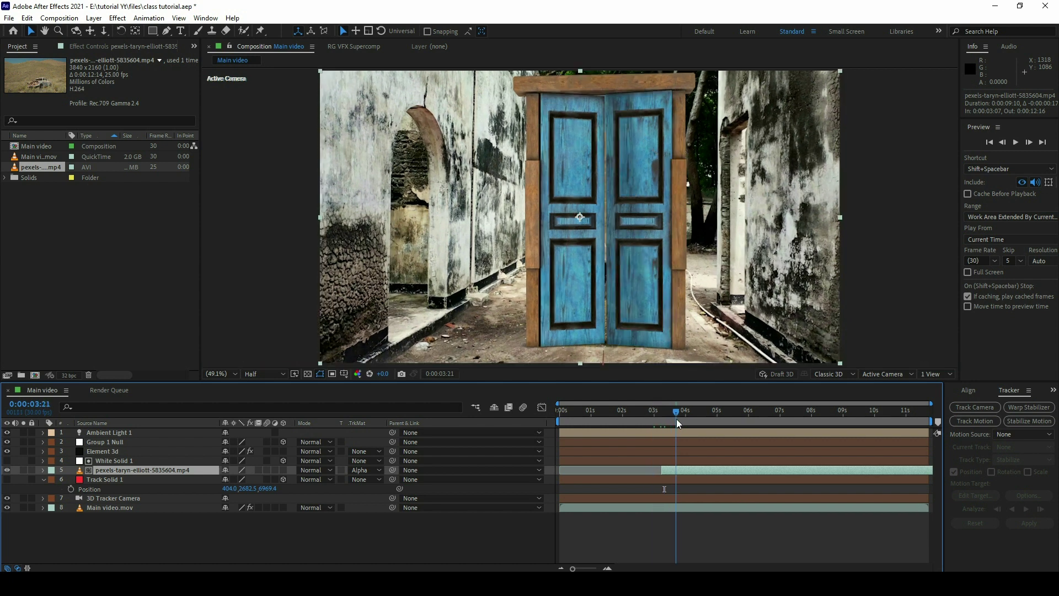
left_click(691, 412)
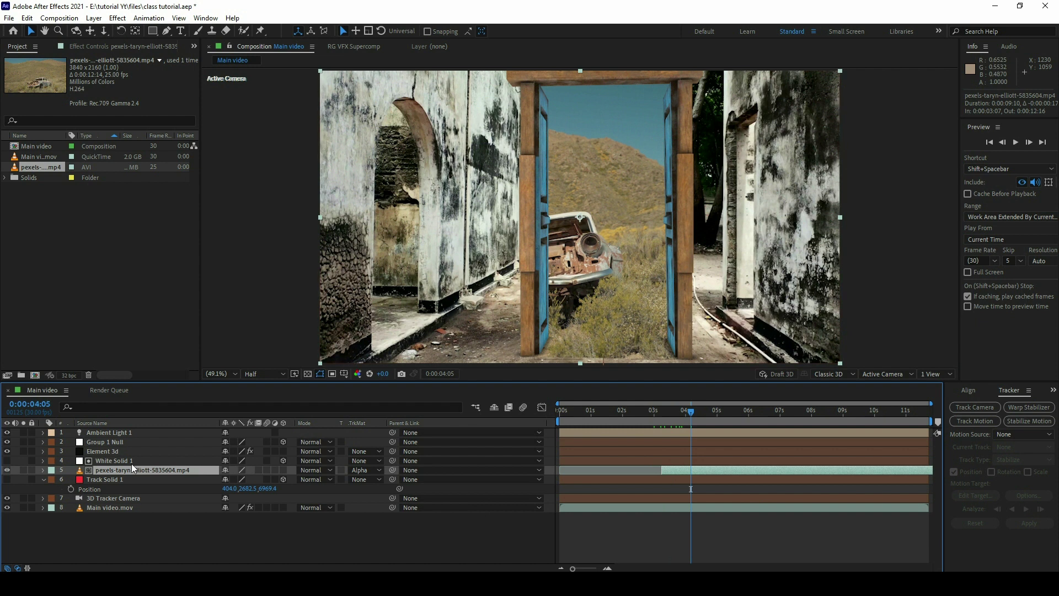
left_click(111, 454)
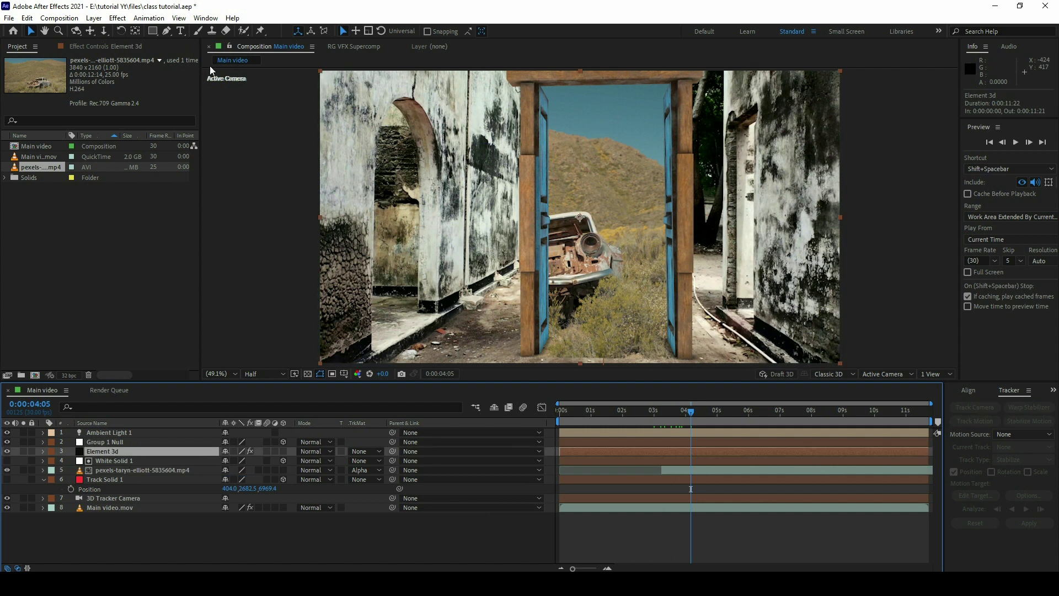
Apply the Match Grain effect from Effects & Presets to the Element 3d layer
left_click(203, 18)
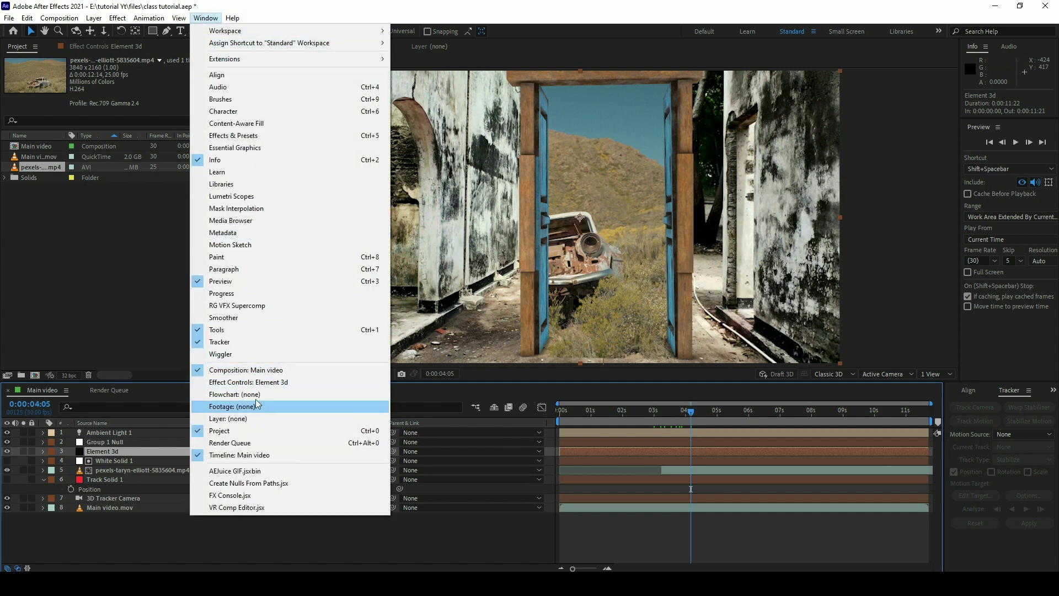
left_click(268, 136)
left_click(1010, 174)
type("match")
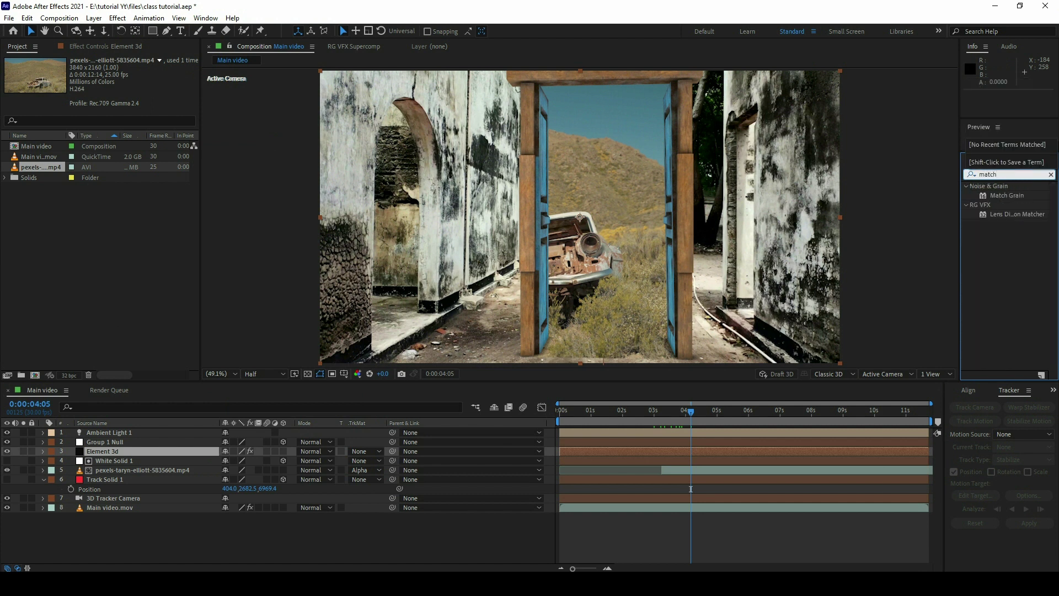
left_click_drag(1007, 195, 279, 454)
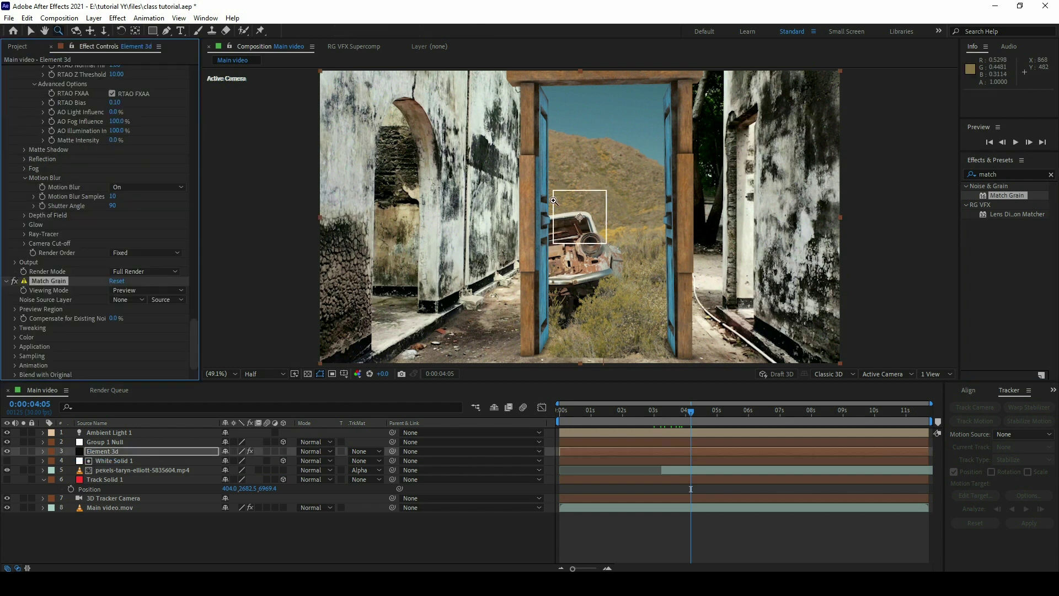
scroll(554, 201, "up", 5)
left_click_drag(747, 211, 556, 181)
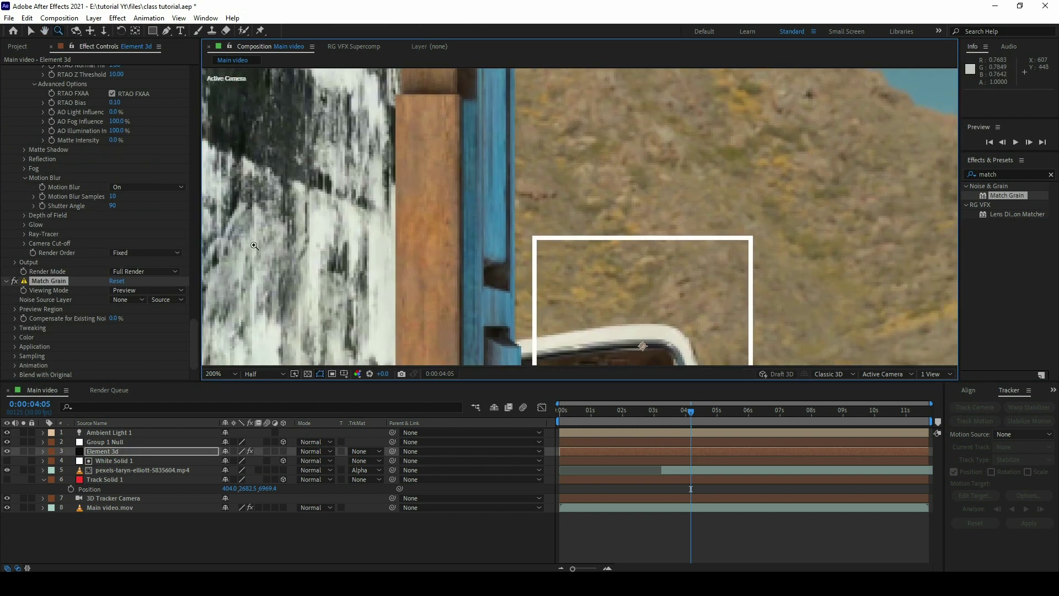
Set Match Grain's source to Main video.mov, Final Output view, intensity and size 0.2
left_click(129, 299)
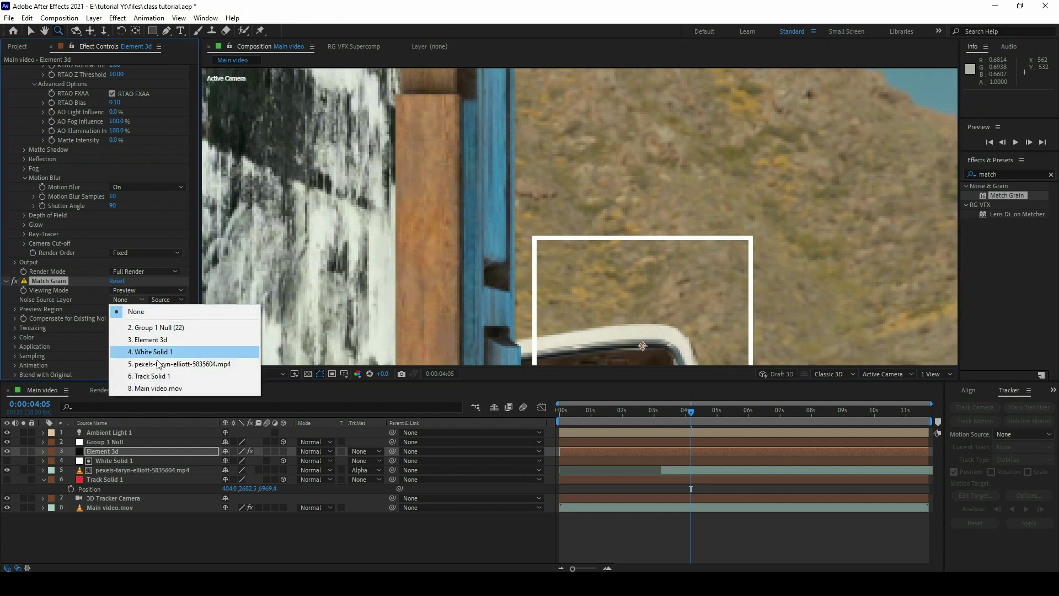
left_click(155, 389)
left_click(155, 291)
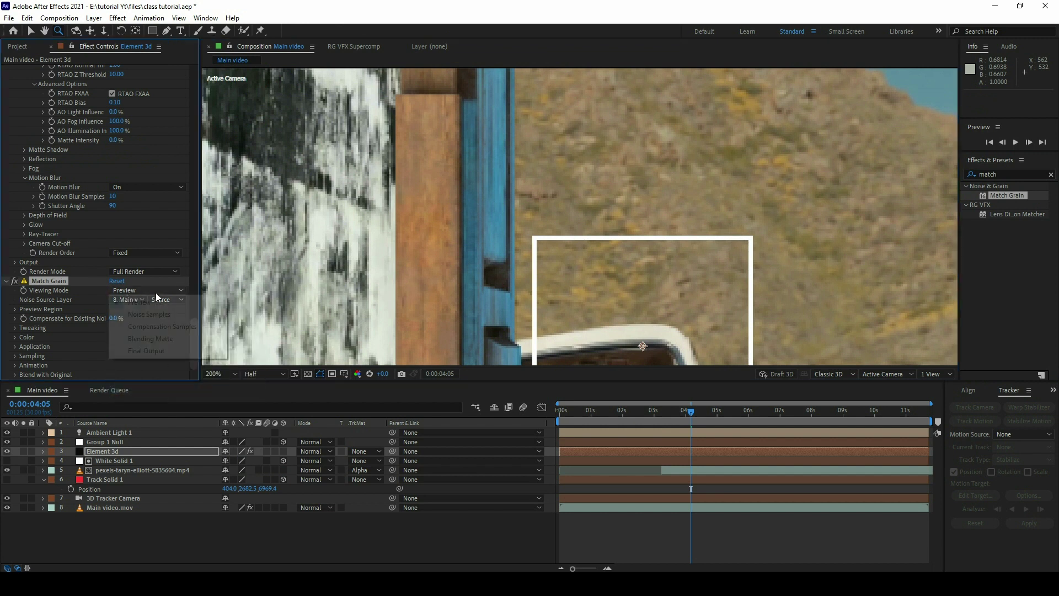
left_click(145, 356)
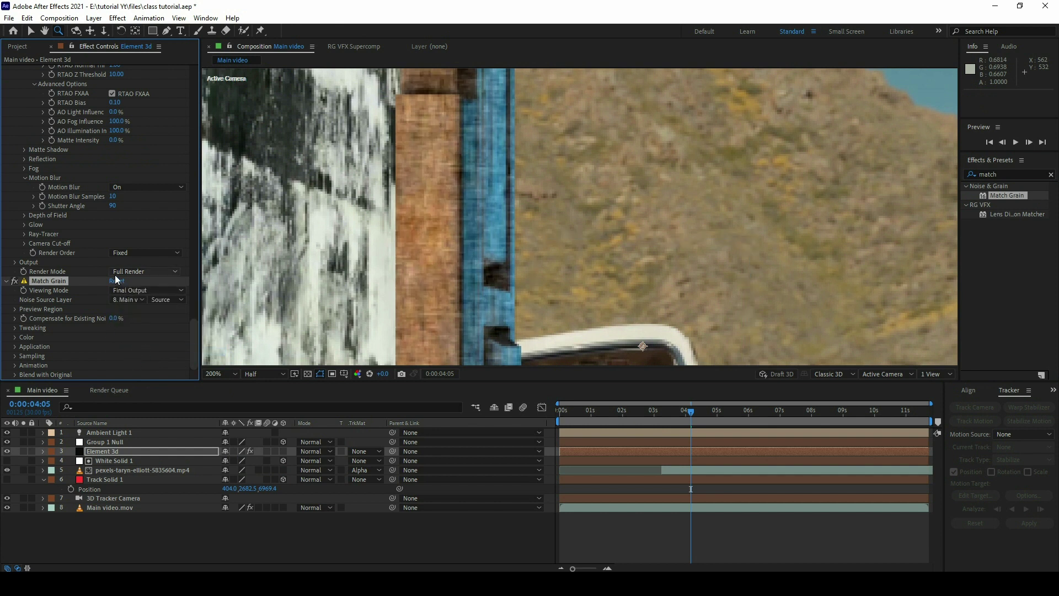
left_click(12, 328)
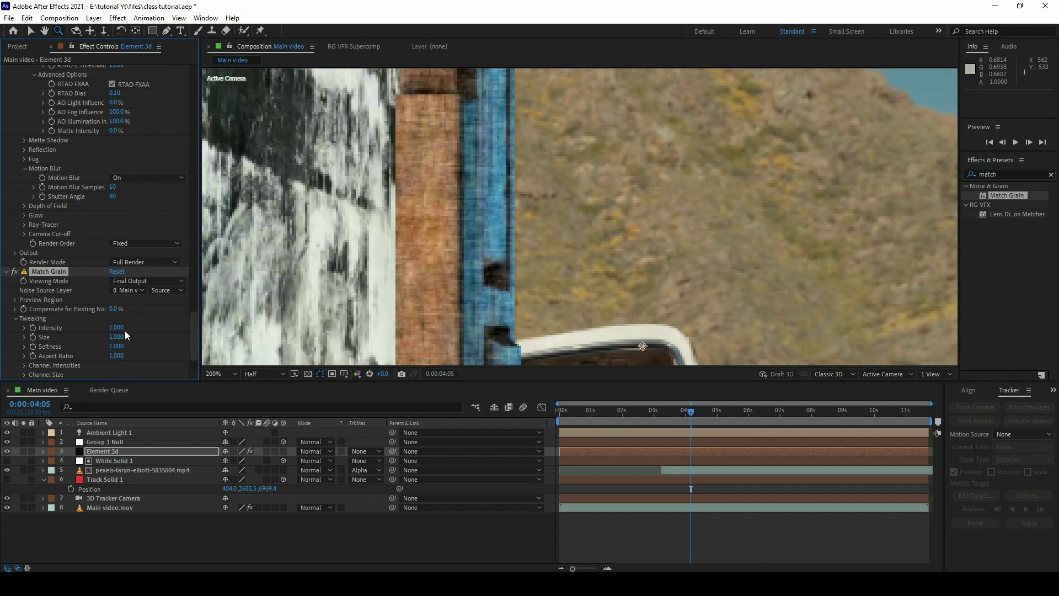
scroll(66, 320, "down", 2)
left_click(115, 303)
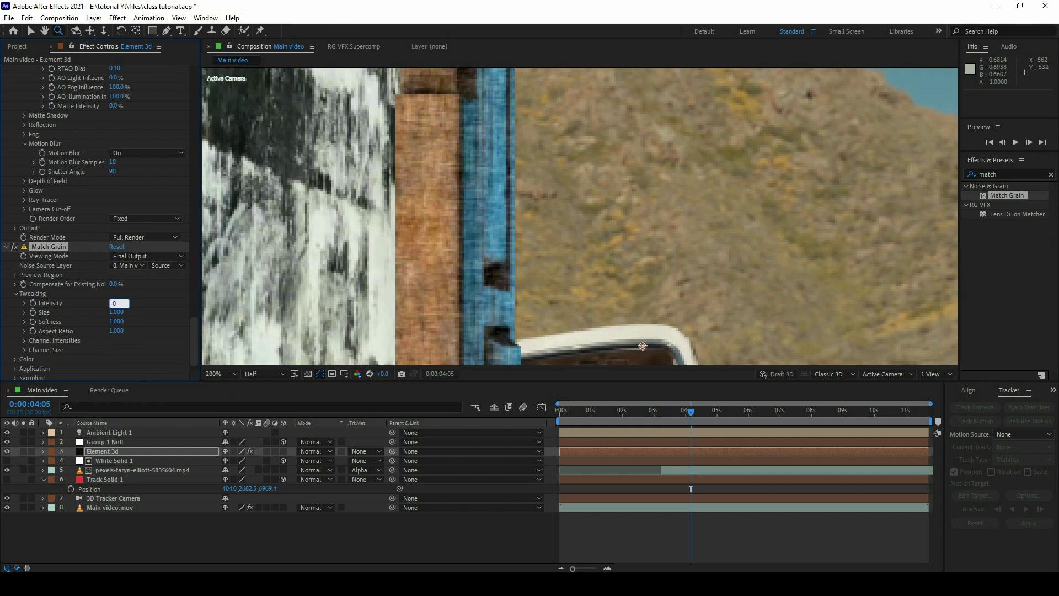
type(".2")
key("Tab")
type("0.2")
key("Return")
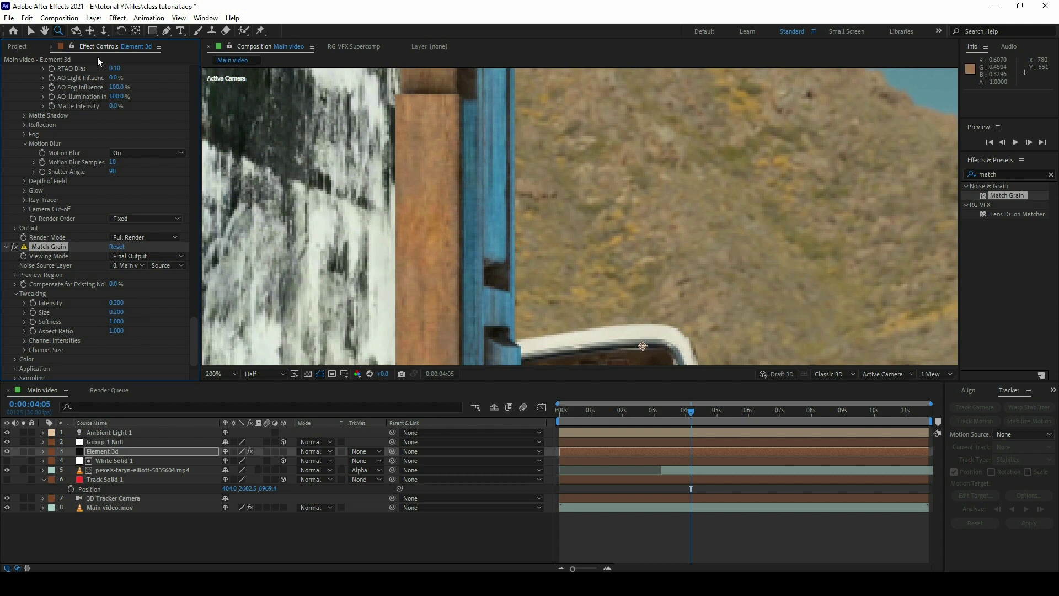
Compare grain on the door post and hillside at 400%, then fit the view and play back
key("z")
left_click(476, 164)
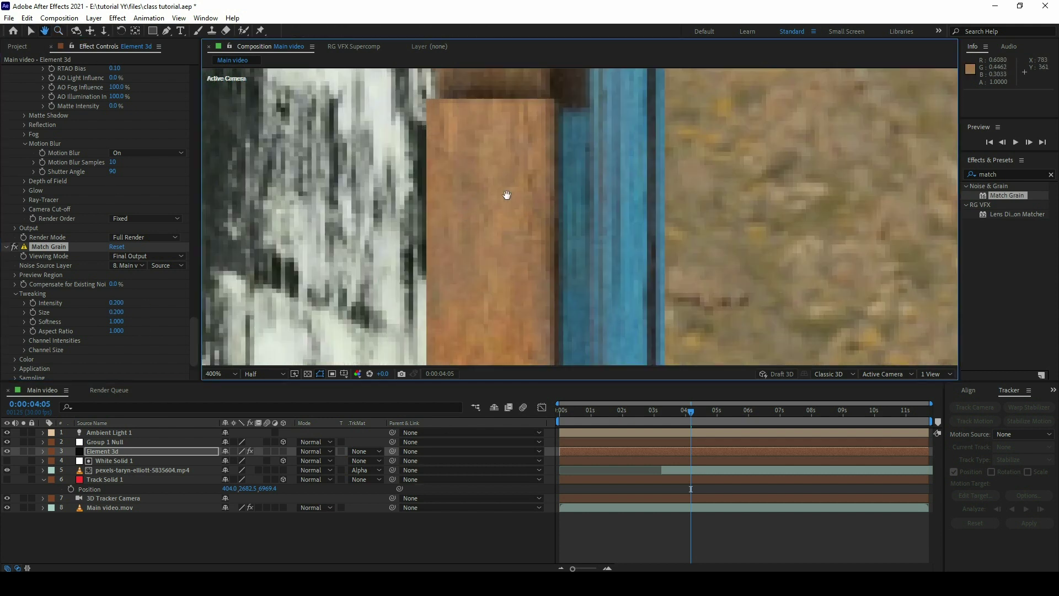
left_click_drag(506, 194, 425, 193)
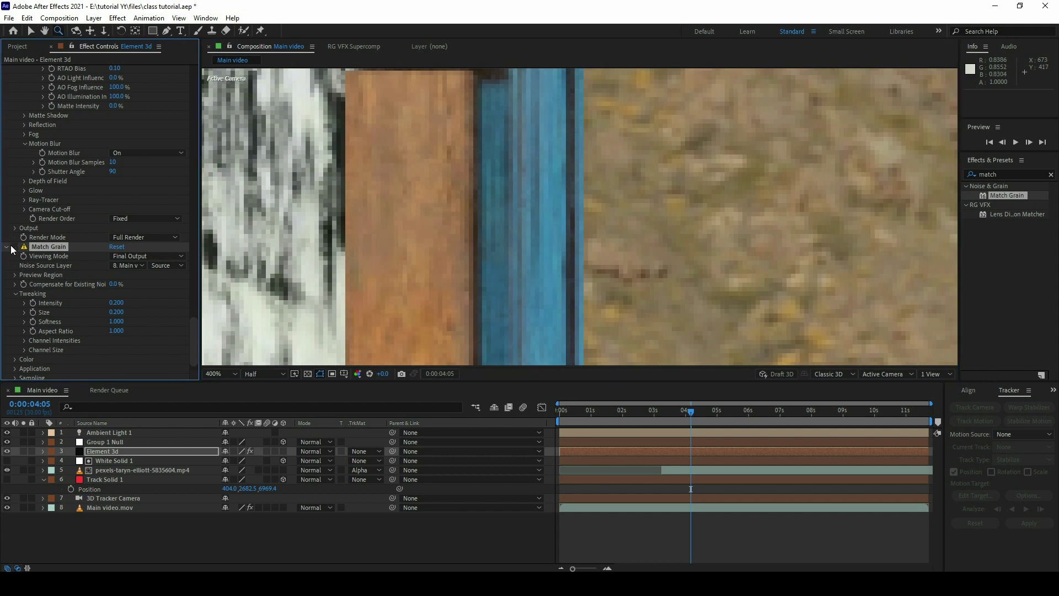
scroll(573, 170, "down", 8)
scroll(573, 170, "up", 2)
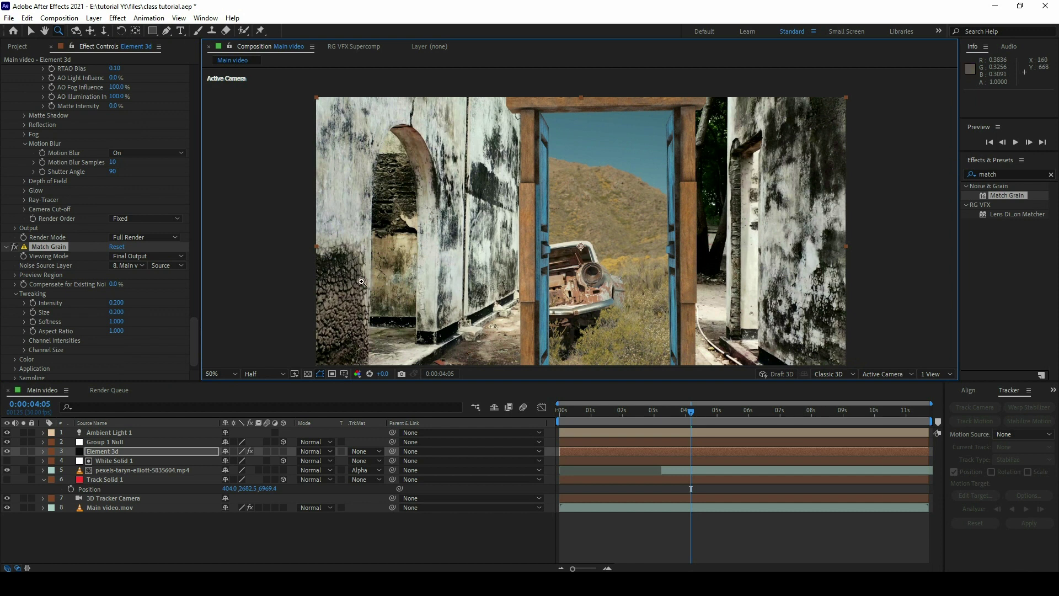
left_click(229, 373)
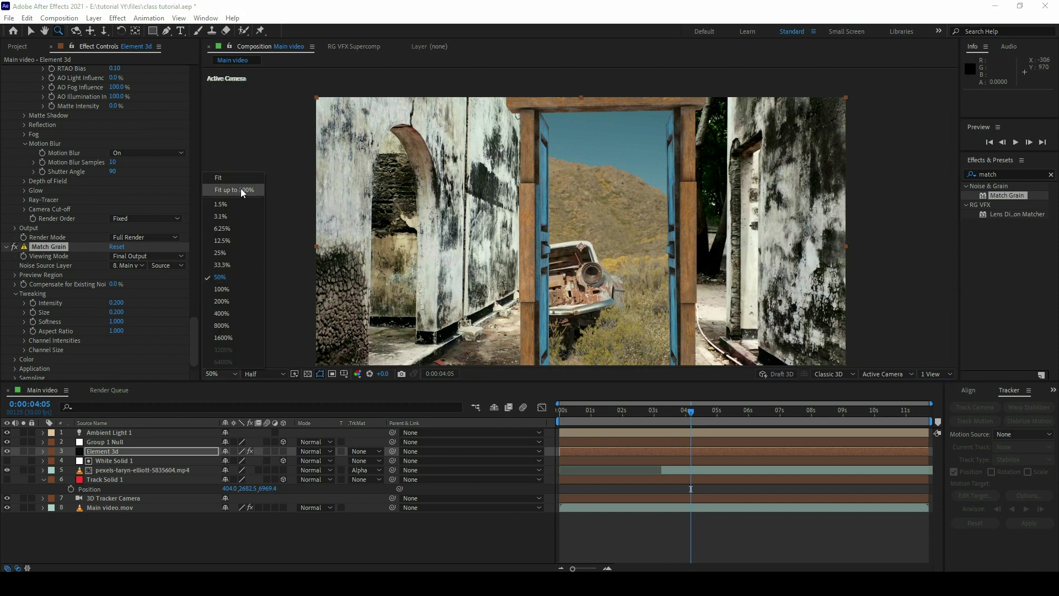
left_click(241, 189)
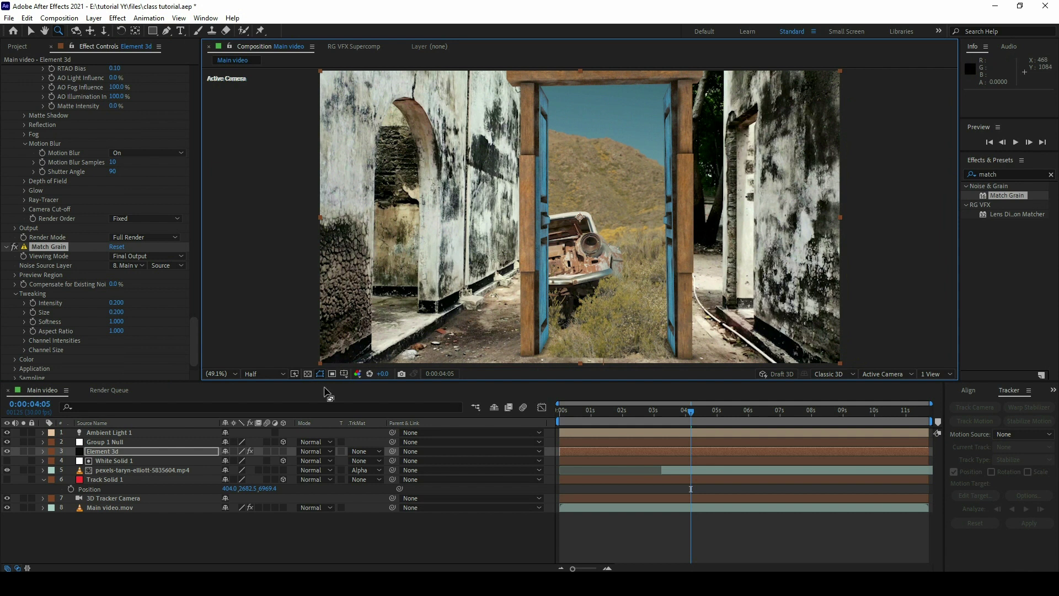
key("space")
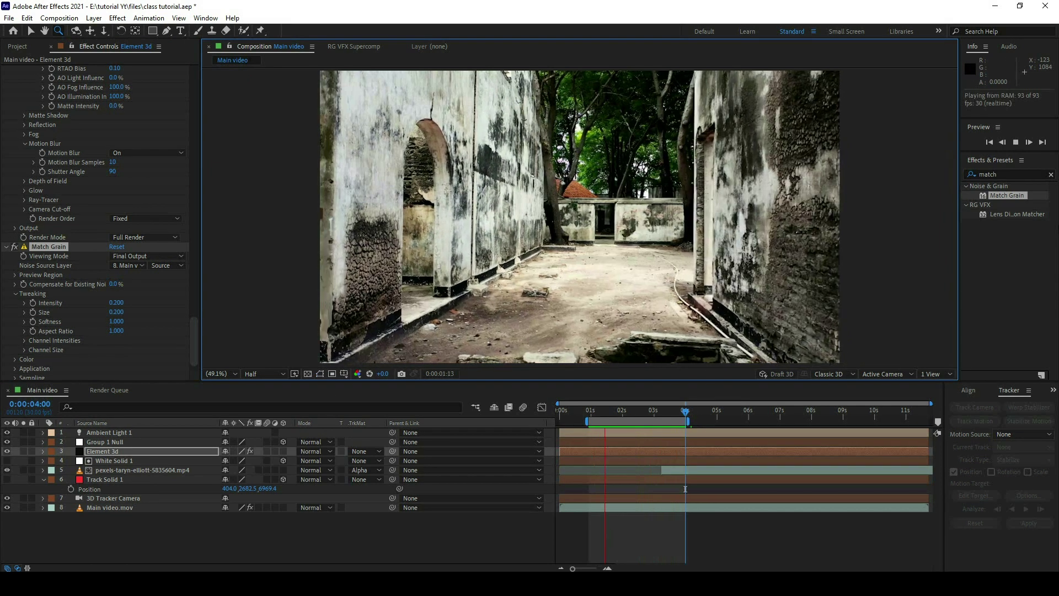